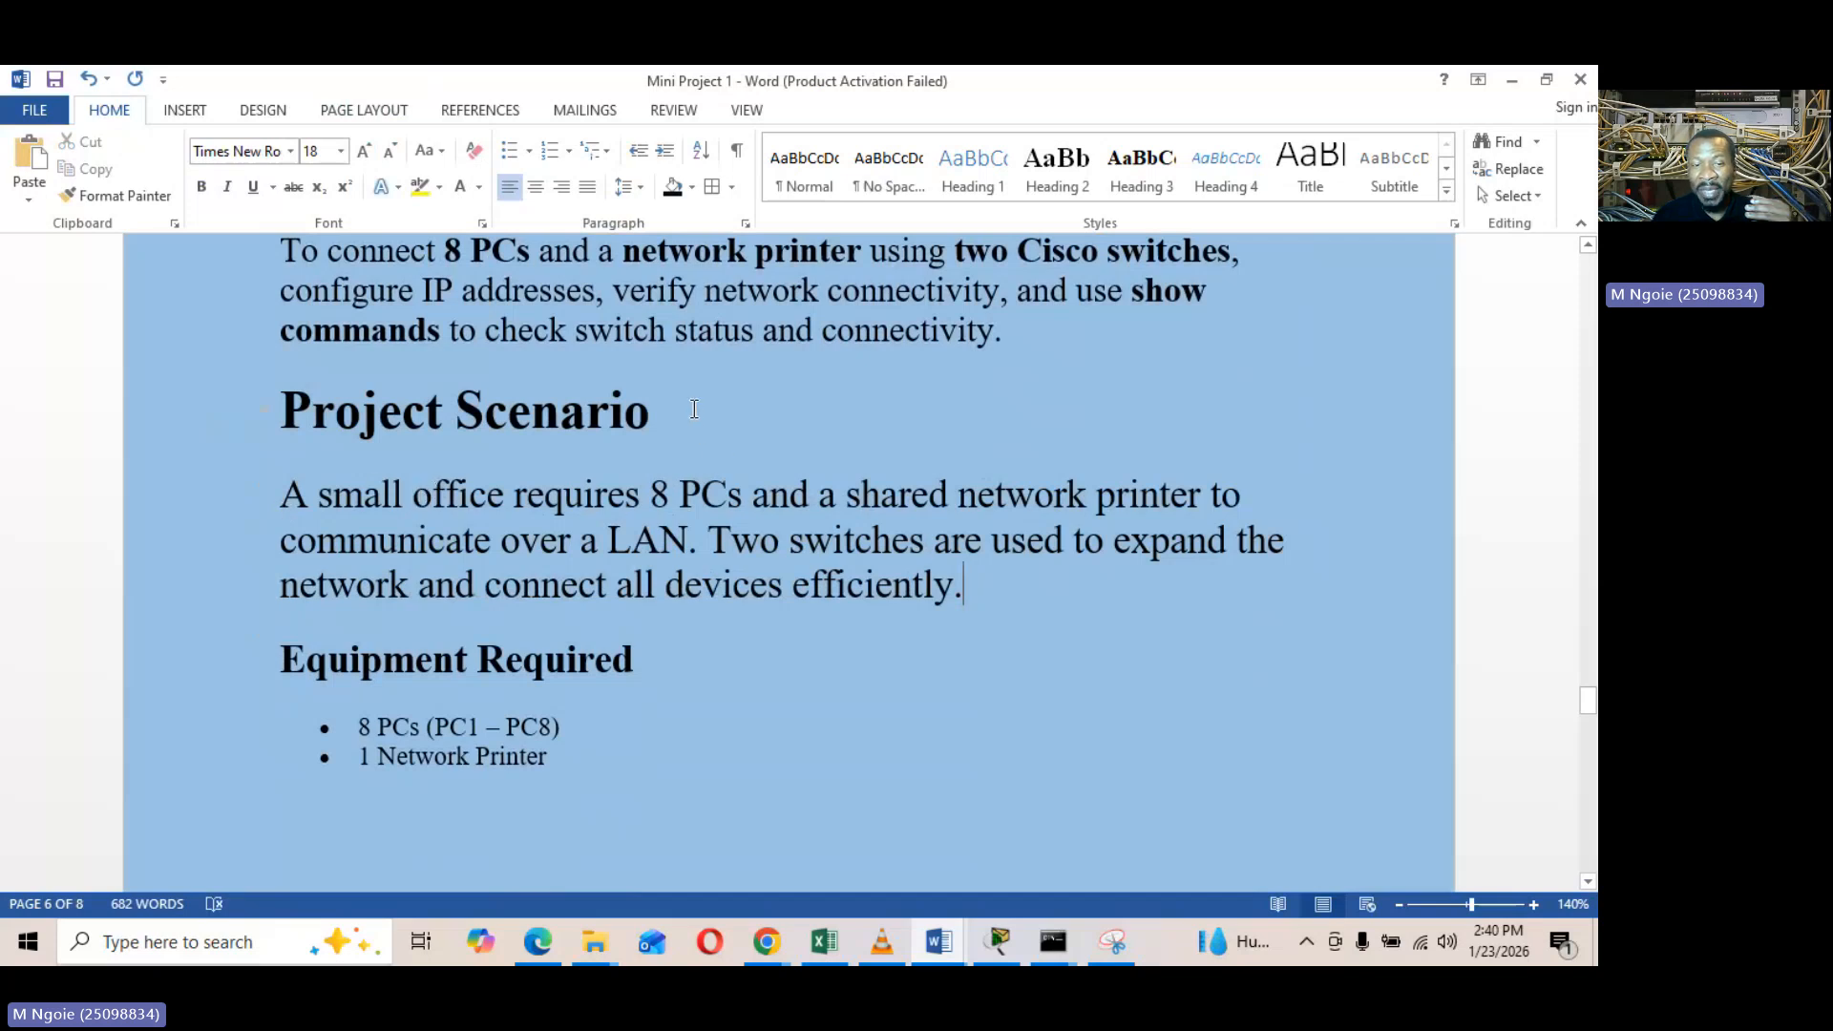
# Highlight the "Project Scenario" heading in yellow
pyautogui.moveTo(694, 410); pyautogui.dragTo(285, 417)
pyautogui.click(420, 188)
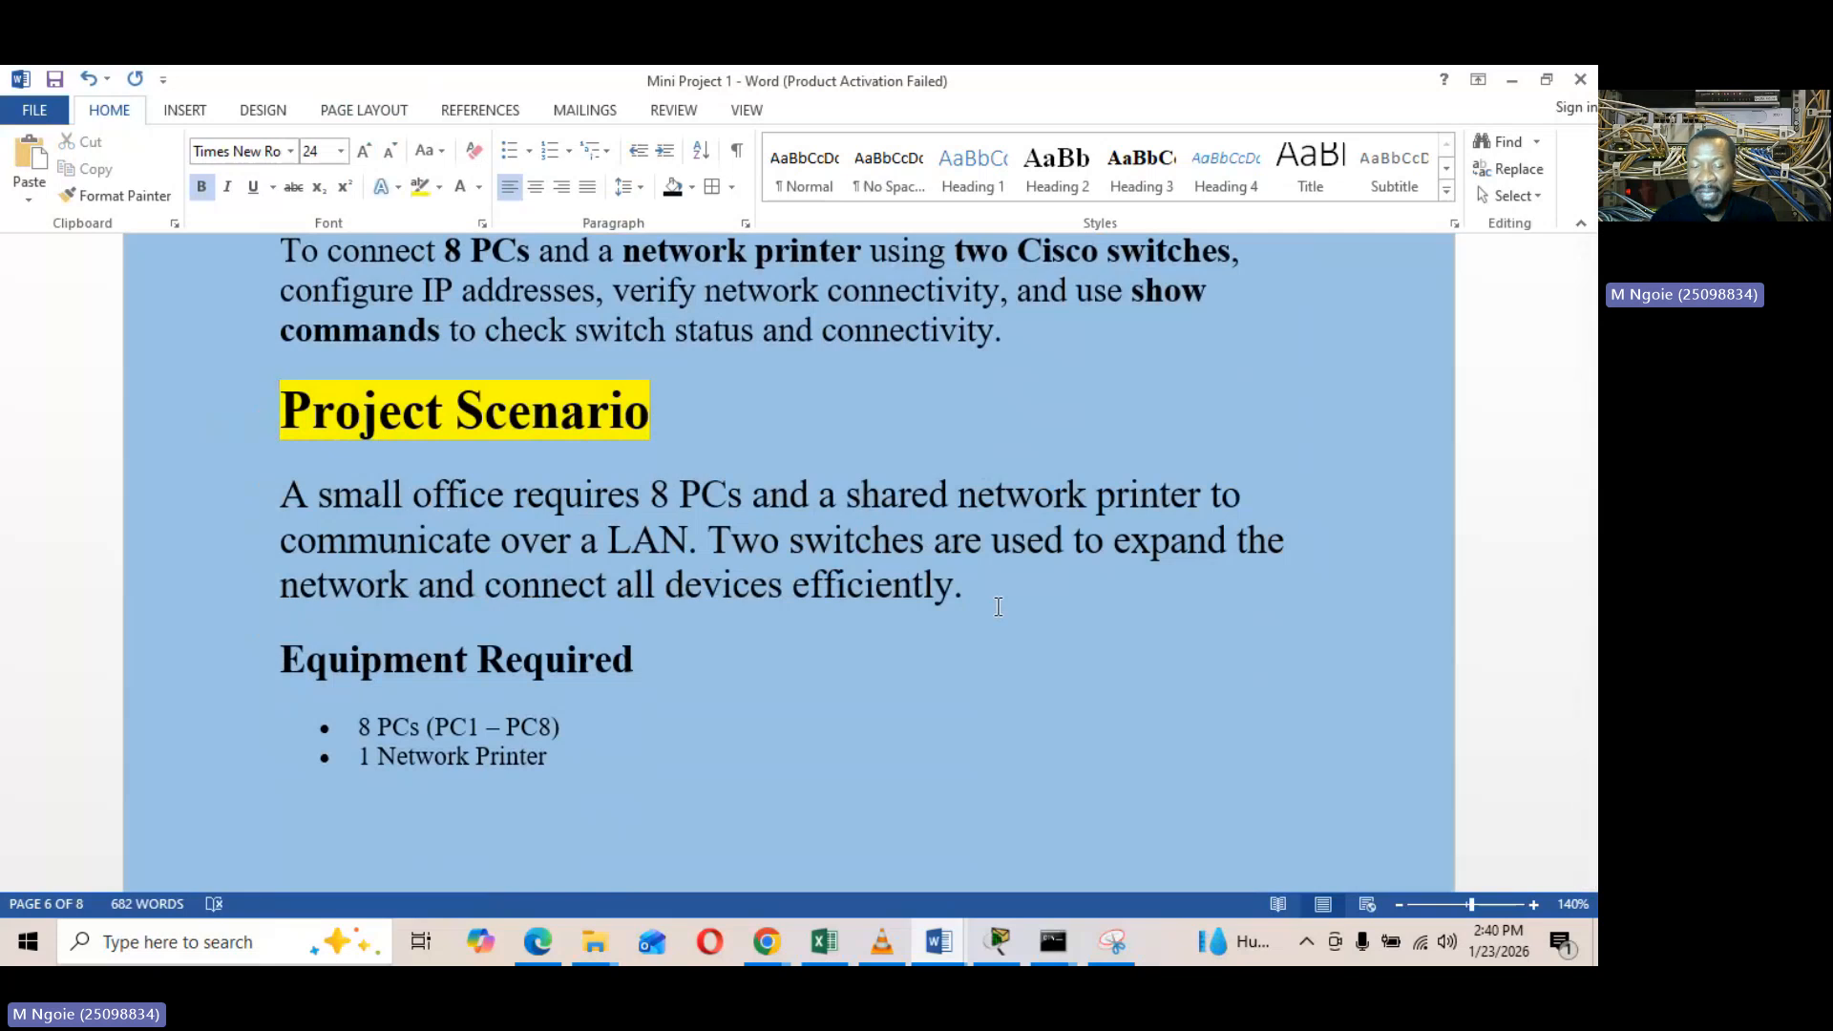
# Switch to the Microsoft Teams meeting in Chrome to check the call
pyautogui.click(763, 922)
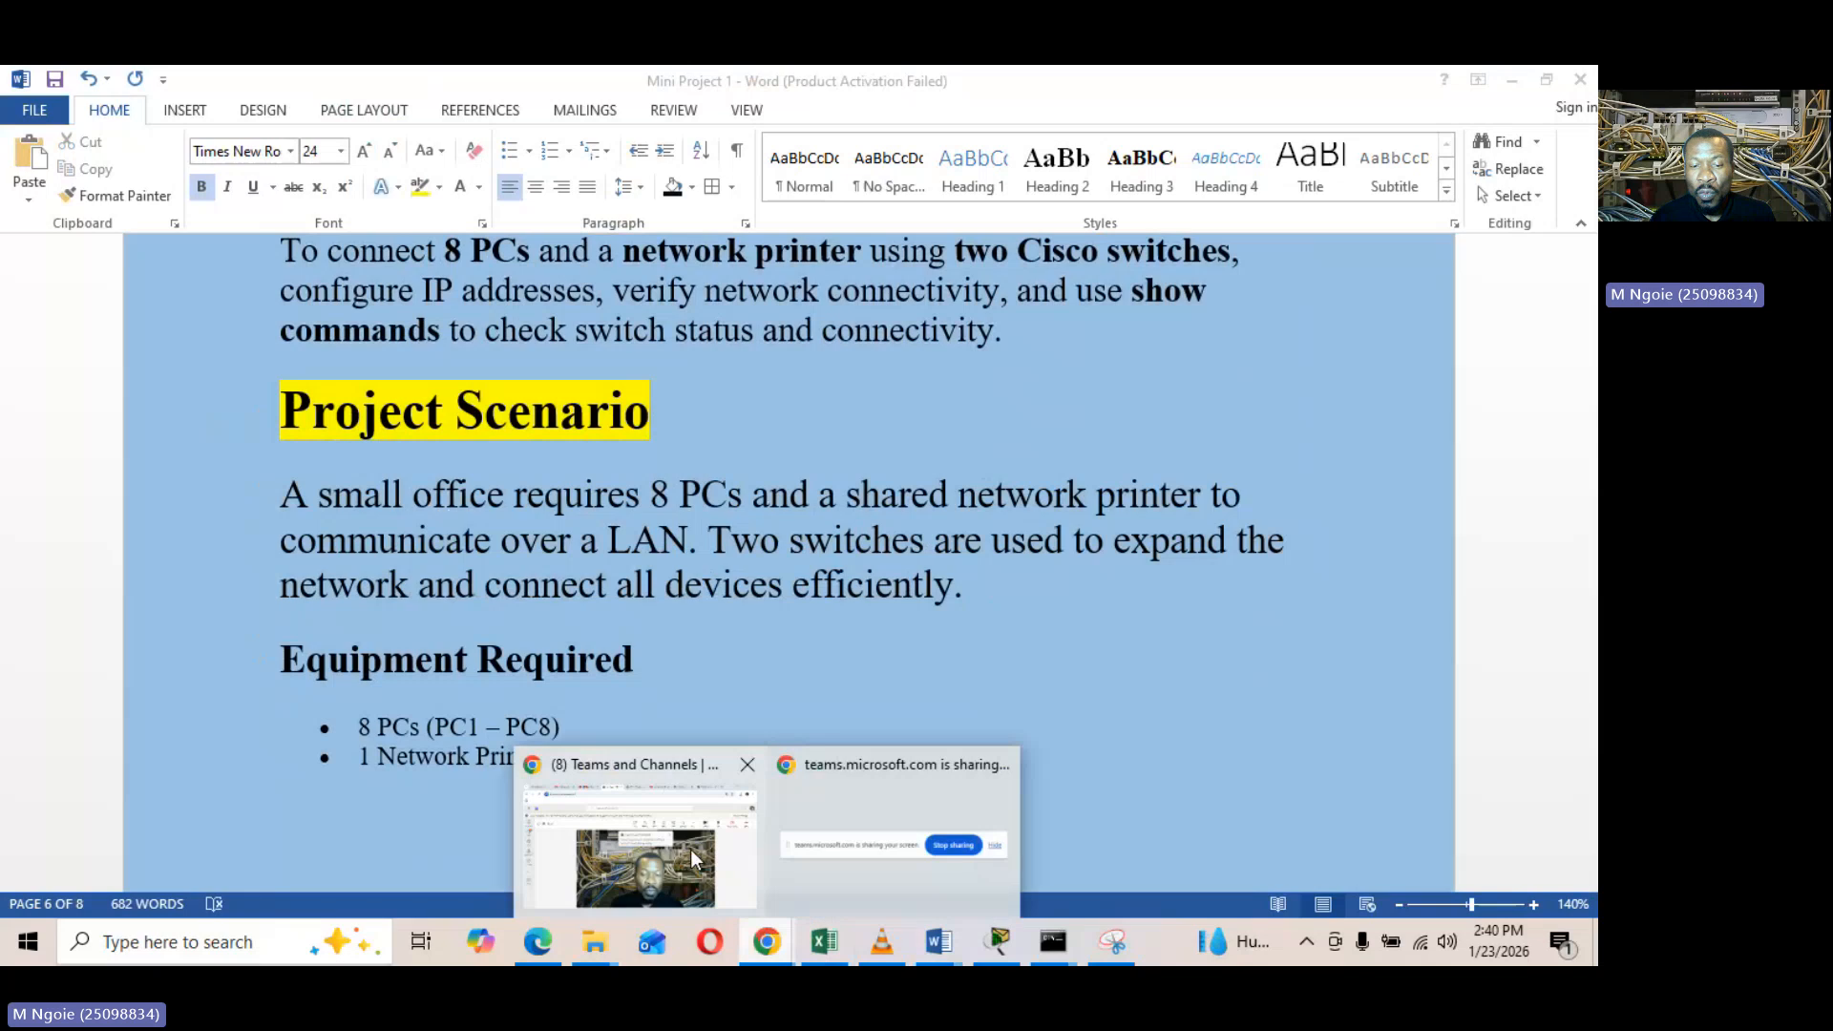
pyautogui.click(690, 850)
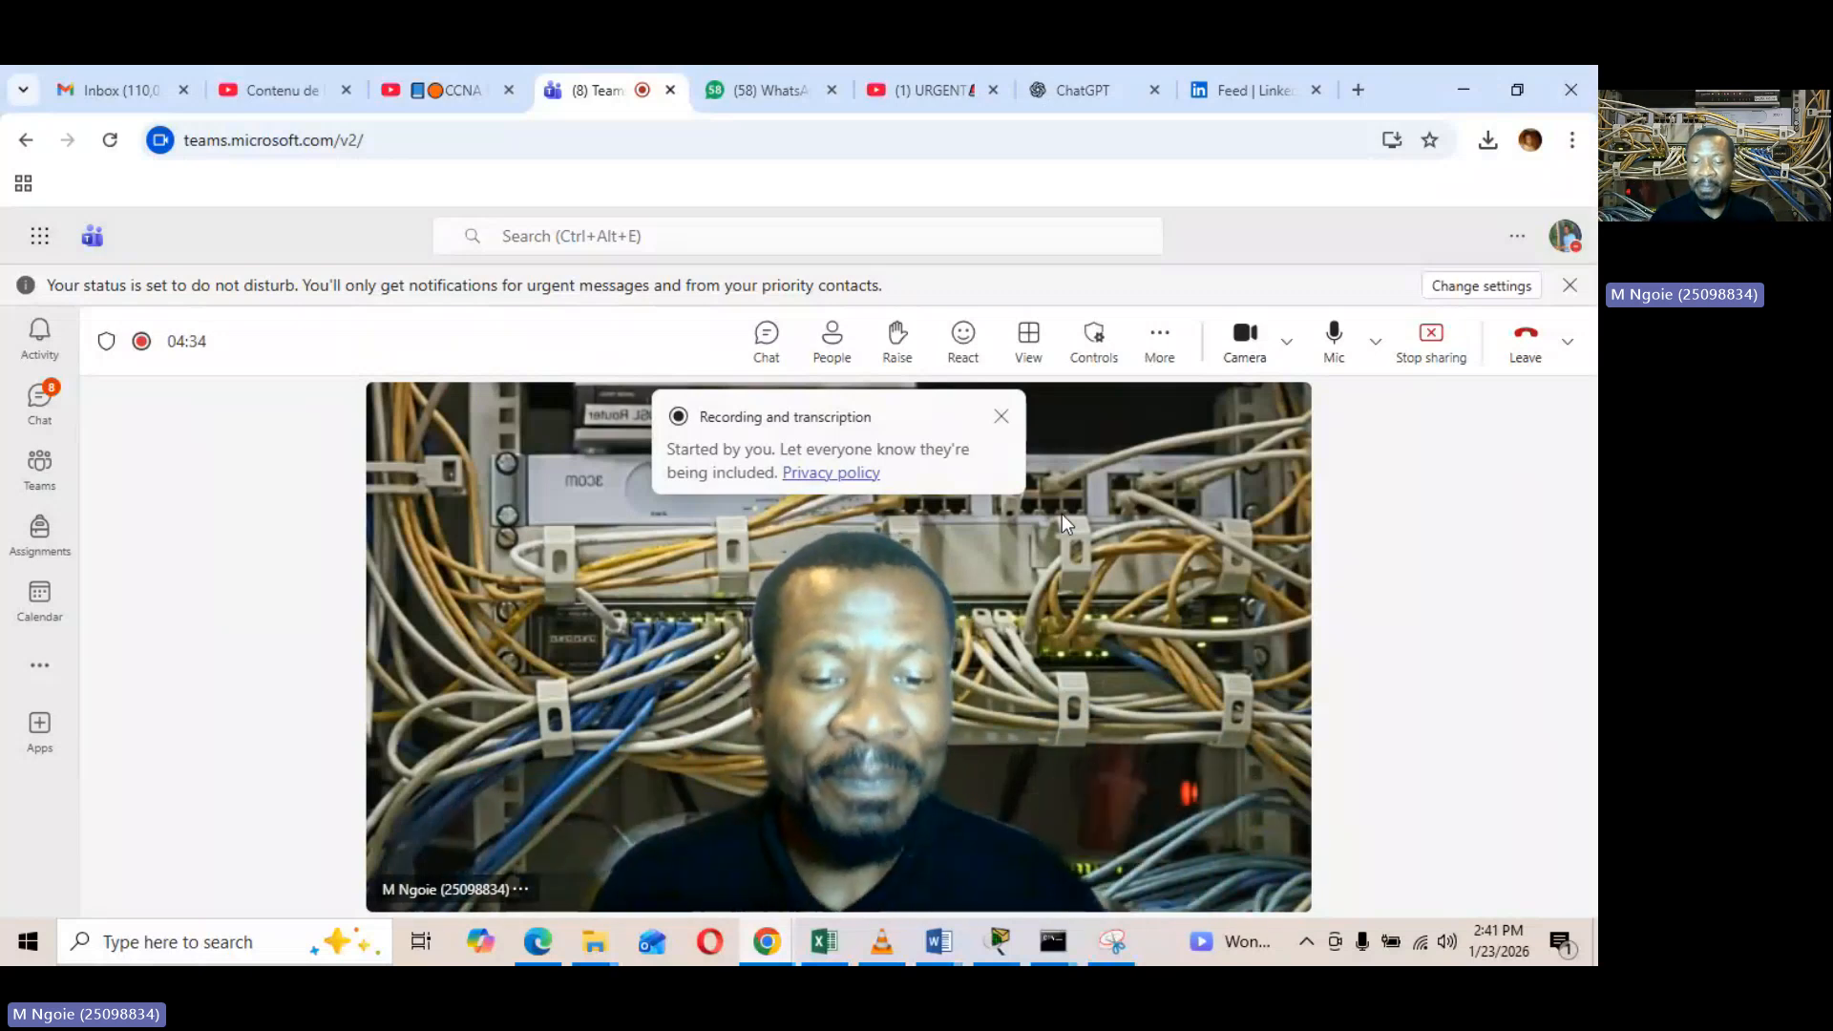
# Switch to Cisco Packet Tracer and place eight PCs in two columns of four at opposite sides of the logical workspace
pyautogui.click(996, 943)
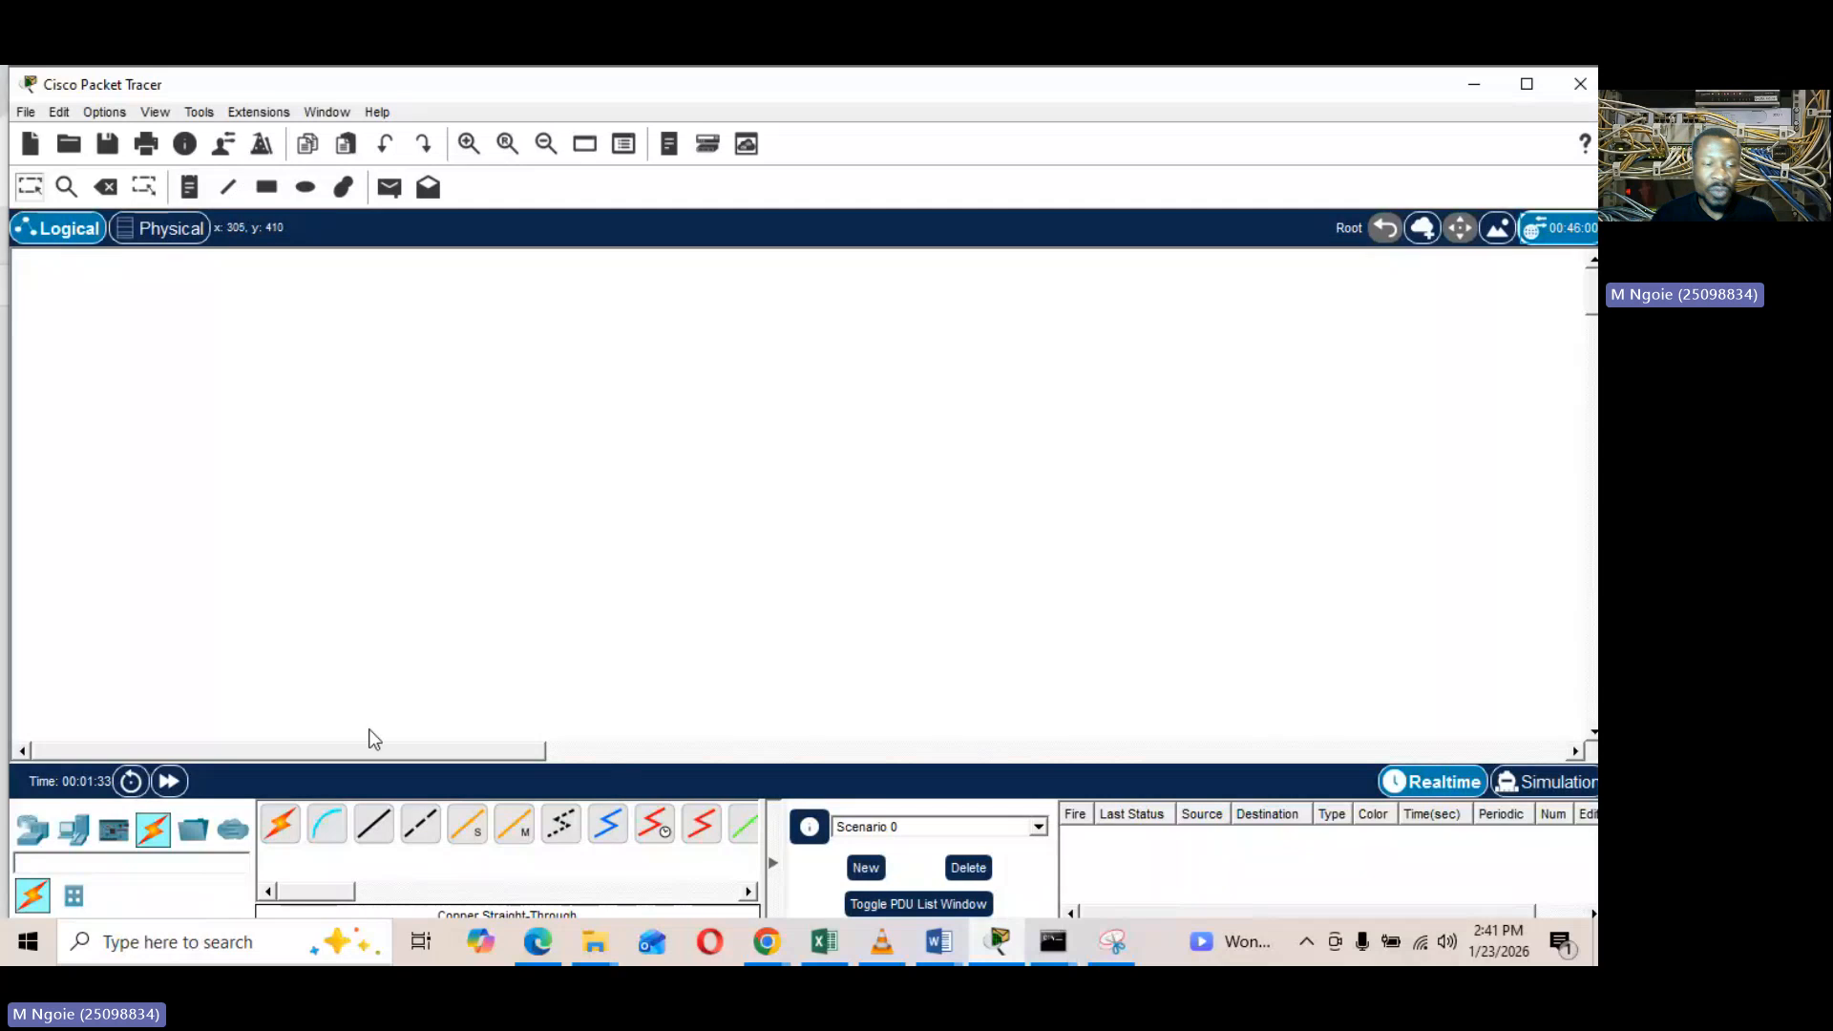
pyautogui.click(91, 833)
pyautogui.moveTo(279, 823); pyautogui.dragTo(216, 330)
pyautogui.moveTo(280, 823); pyautogui.dragTo(222, 573)
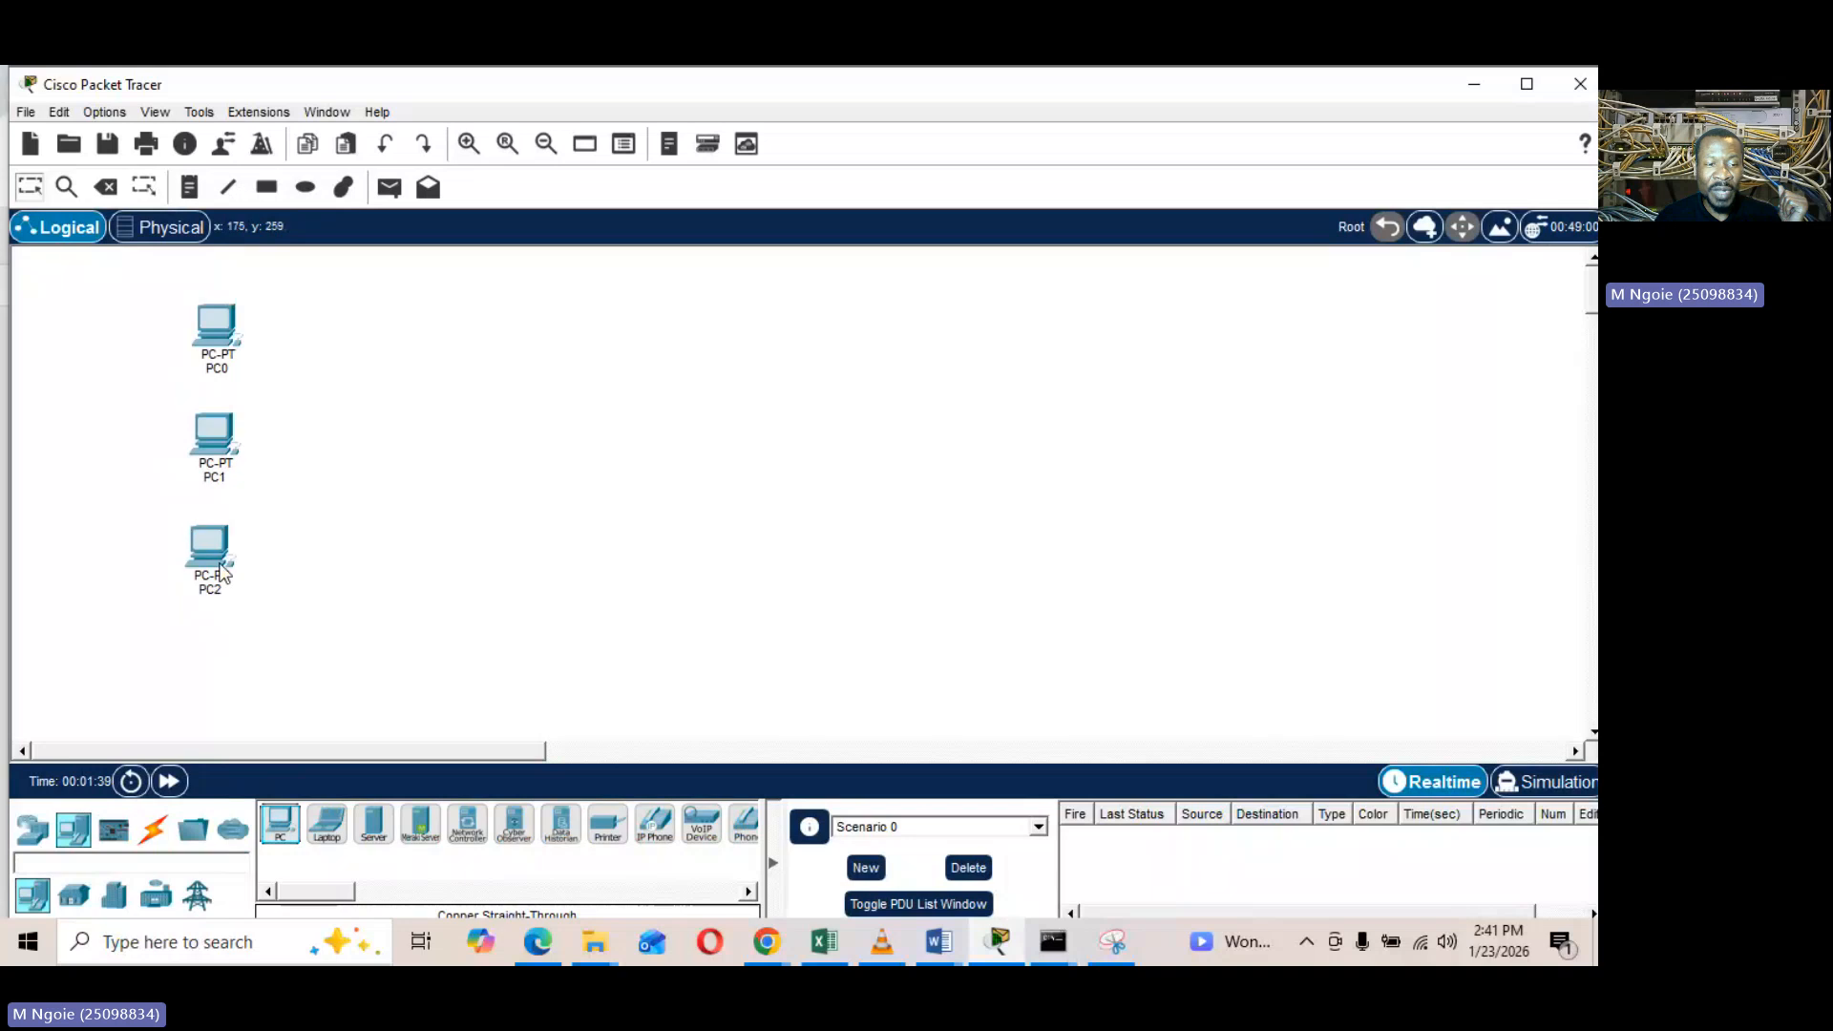
pyautogui.moveTo(279, 842); pyautogui.dragTo(207, 668)
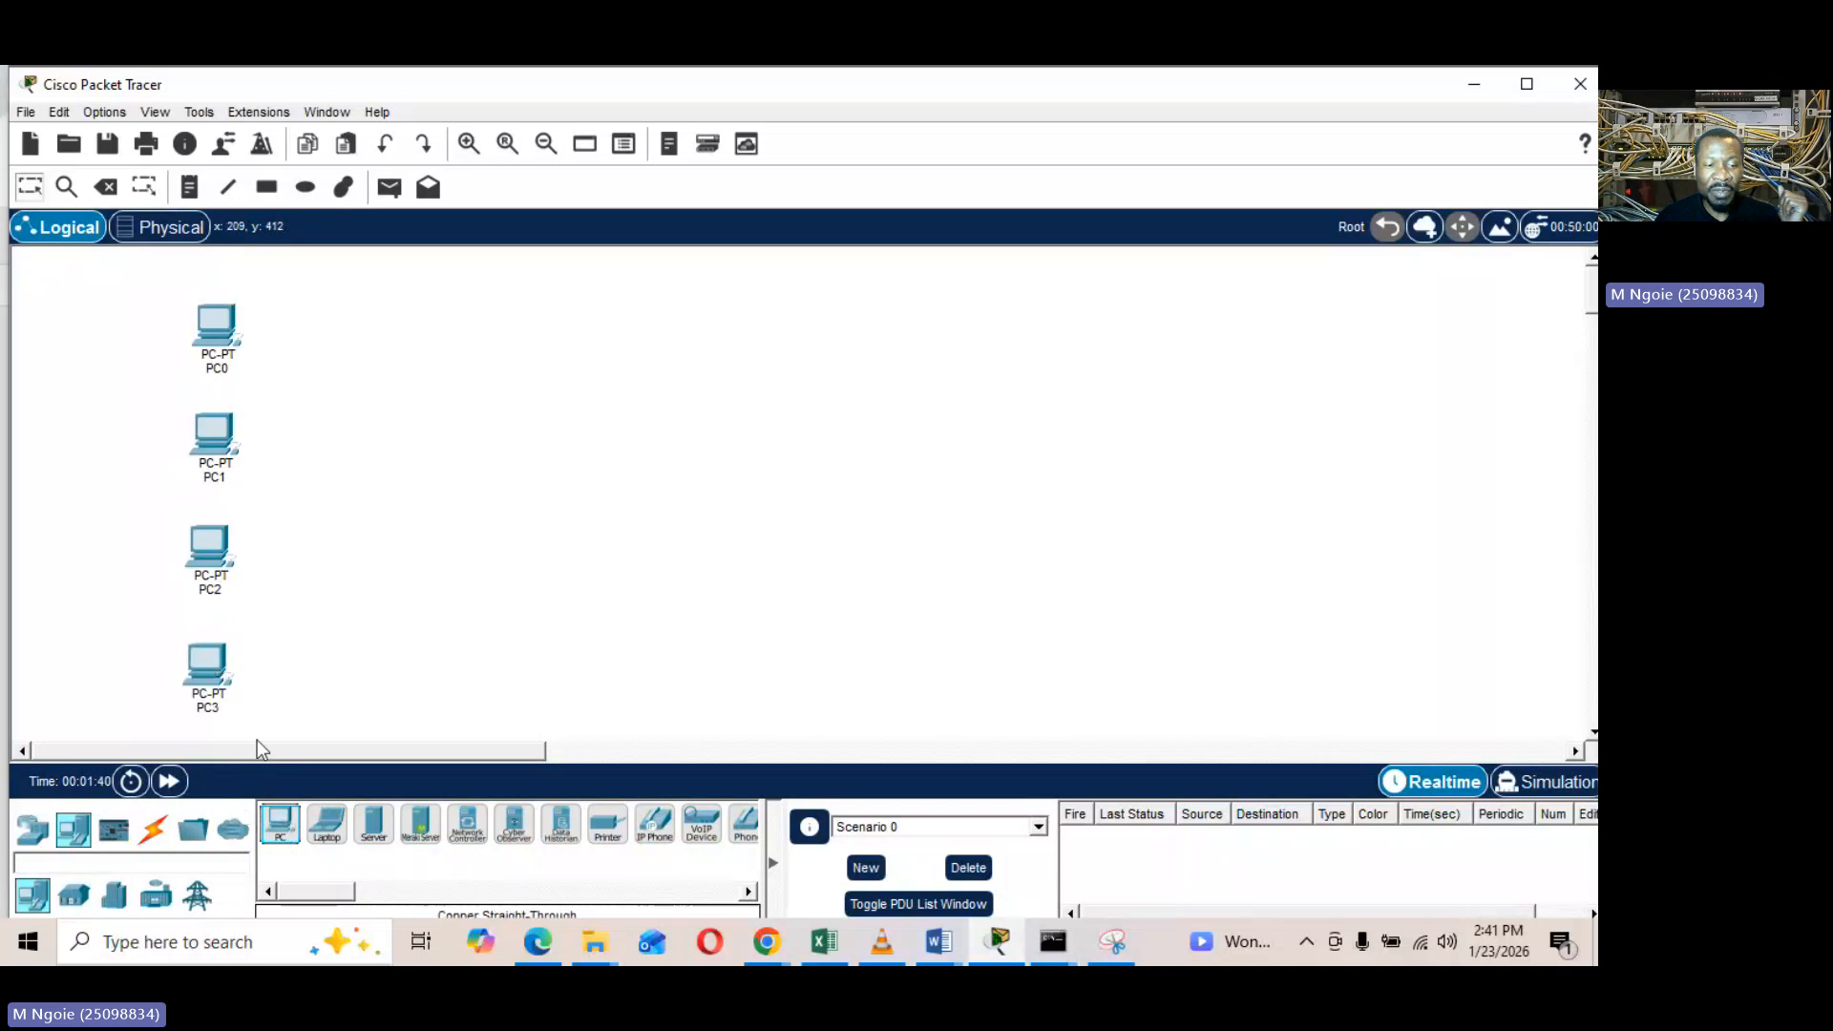
pyautogui.moveTo(278, 831); pyautogui.dragTo(1300, 319)
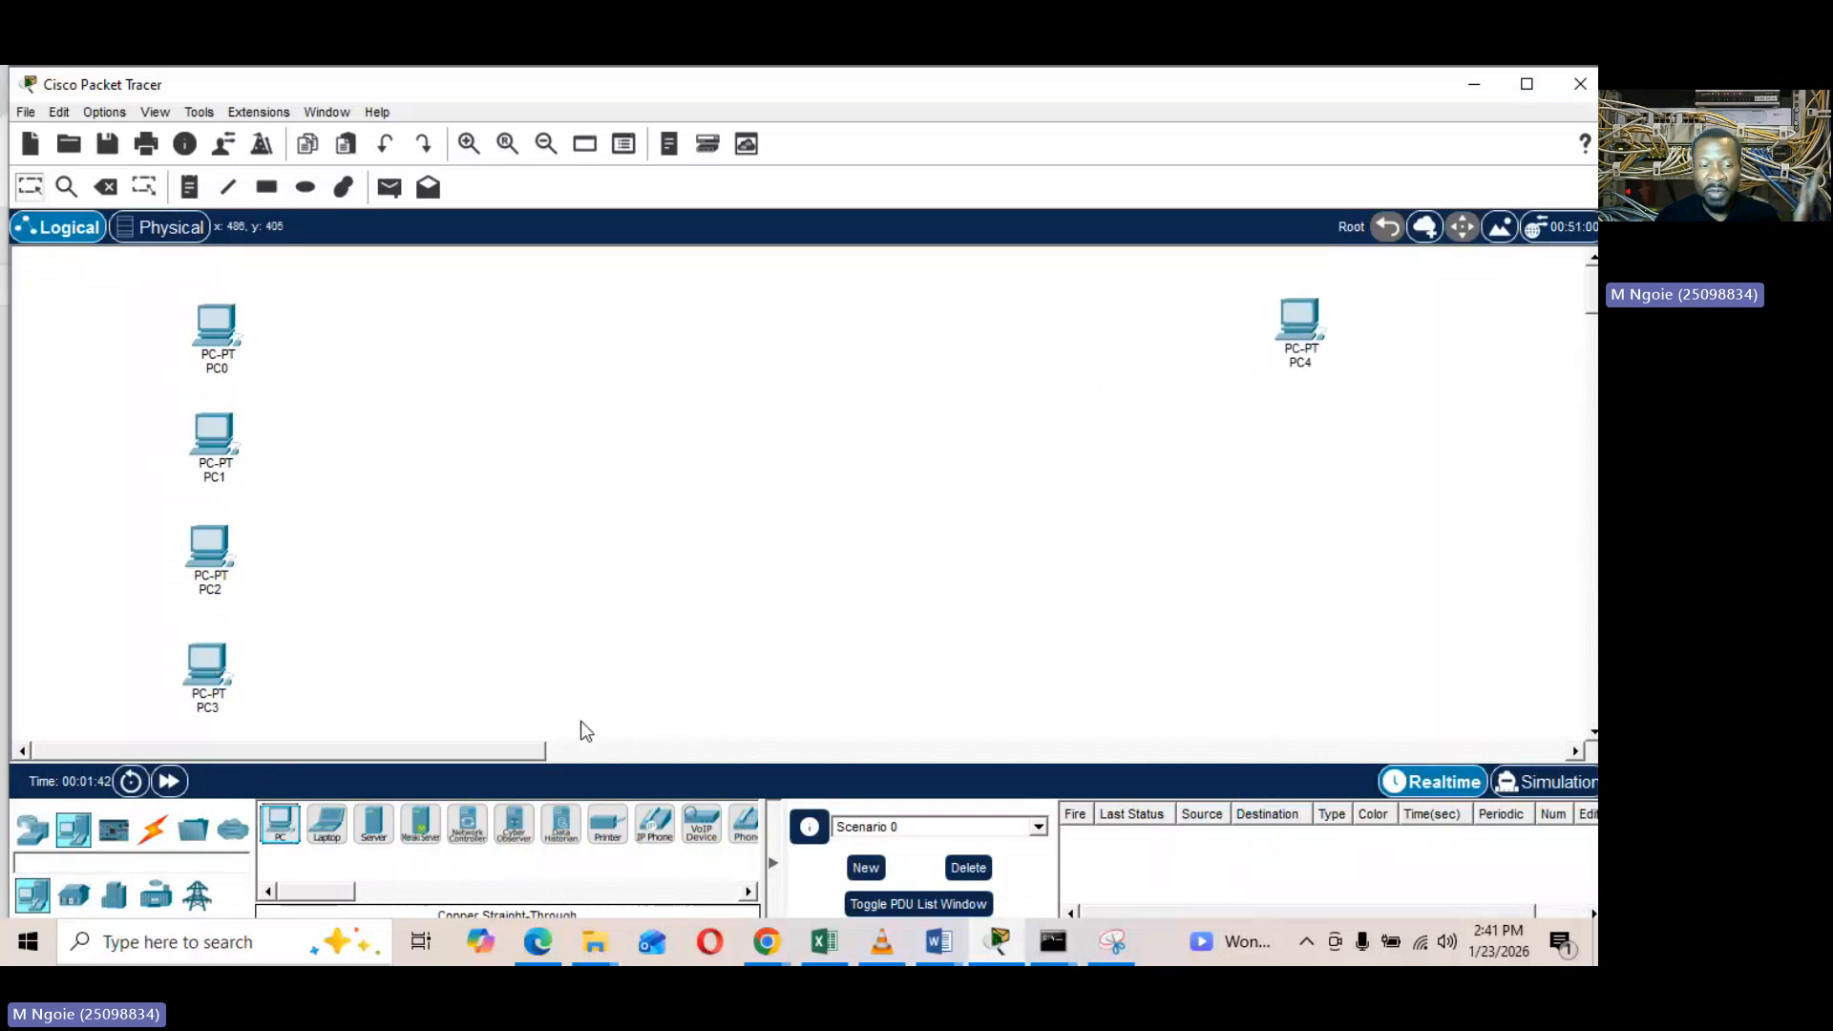
pyautogui.moveTo(285, 836); pyautogui.dragTo(1306, 449)
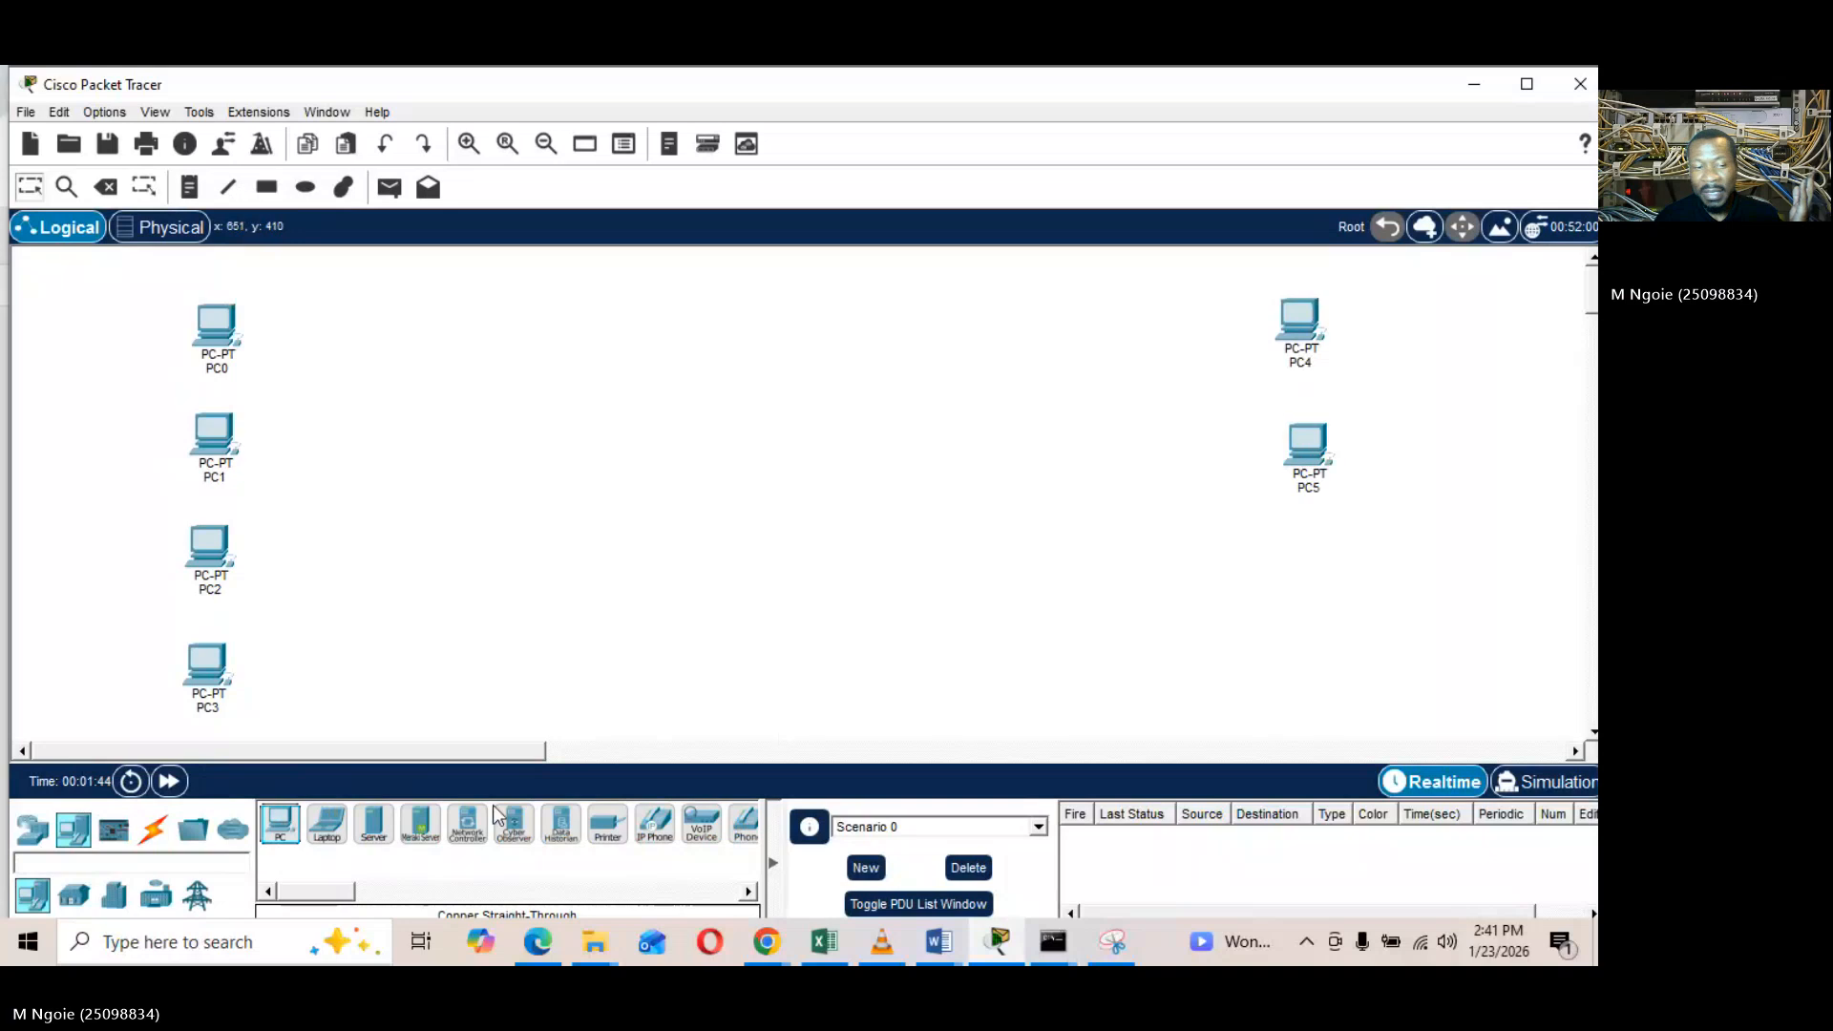
pyautogui.moveTo(276, 836); pyautogui.dragTo(1306, 554)
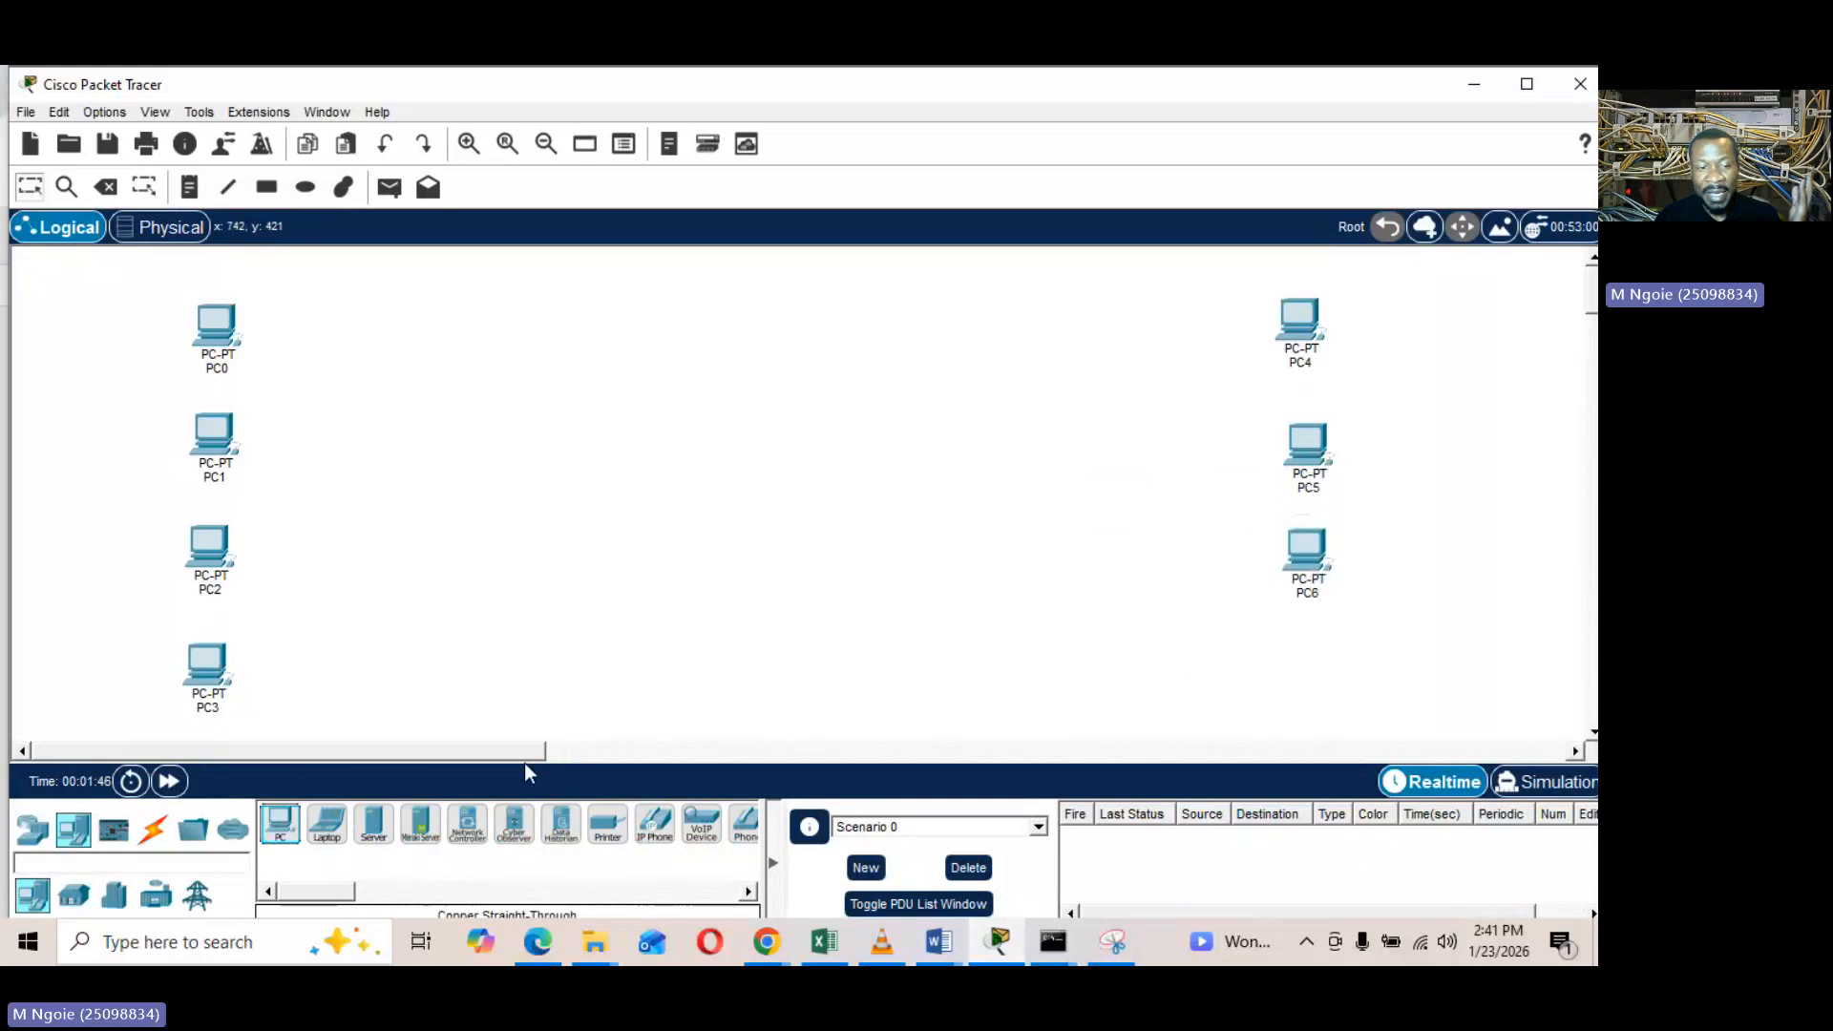
pyautogui.moveTo(269, 823); pyautogui.dragTo(1311, 666)
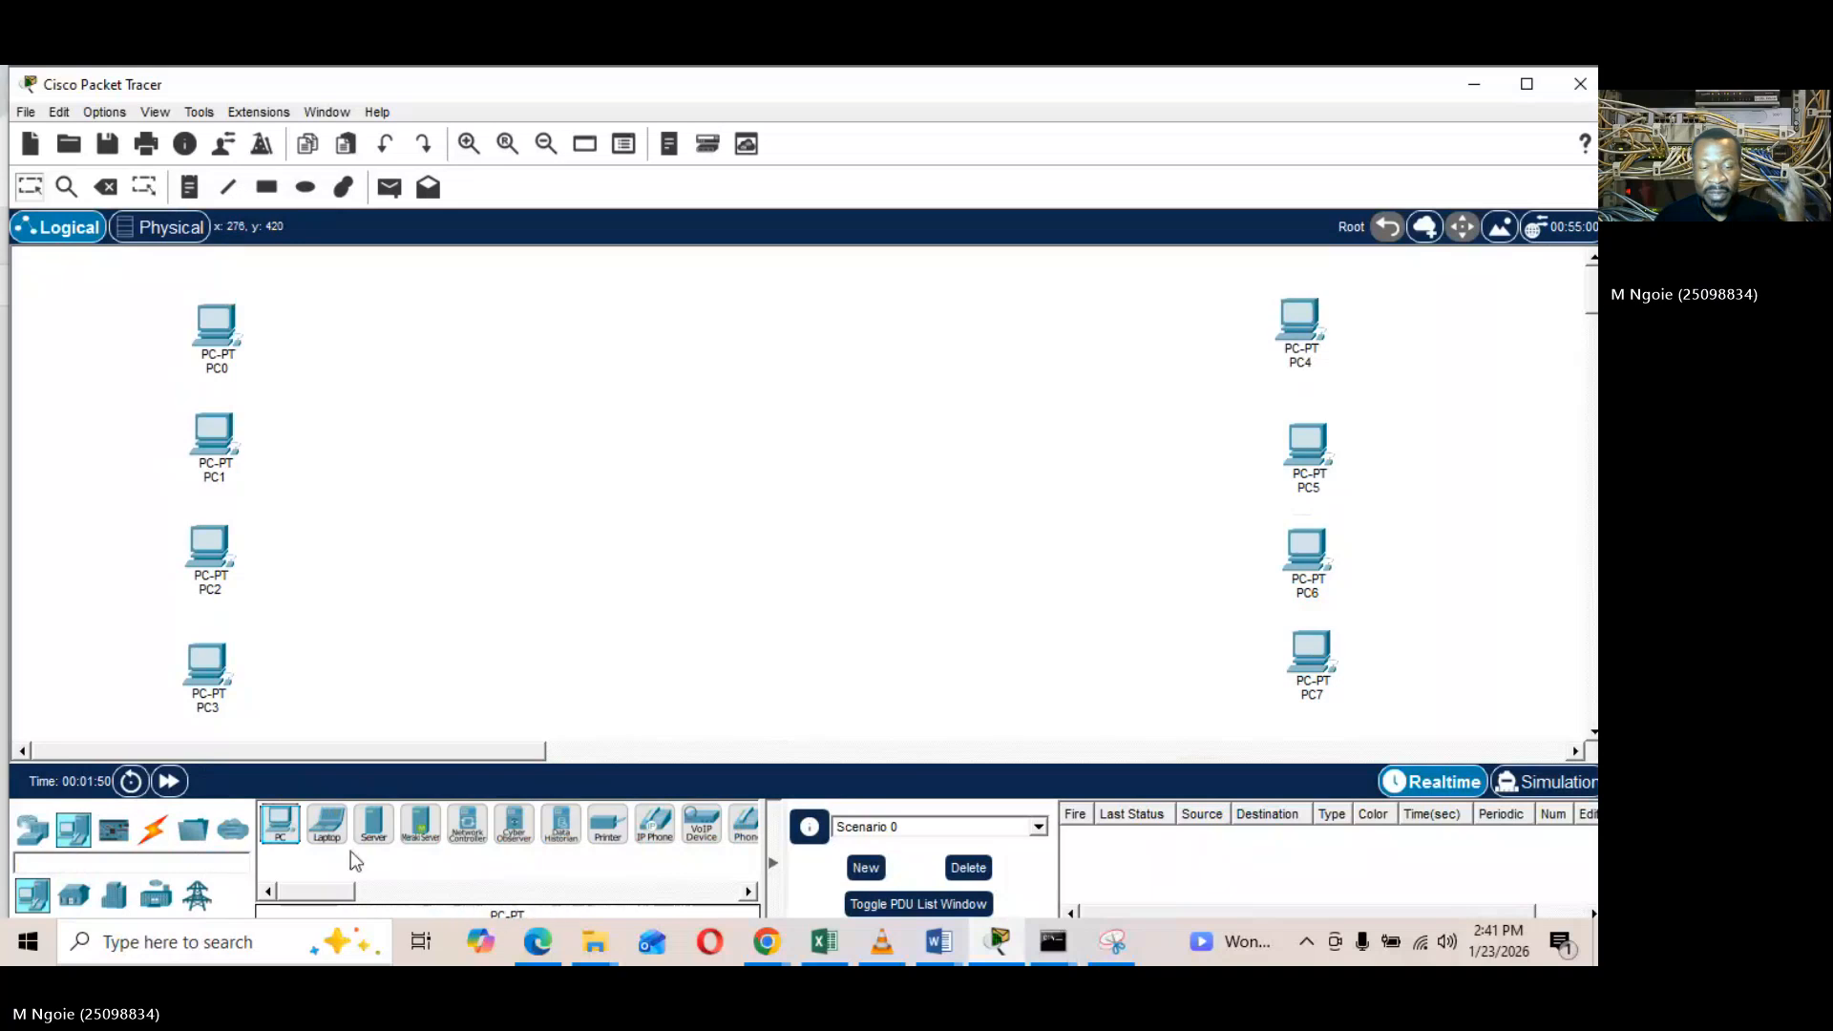
# Add a printer below the middle of the workspace and two 2960 switches side by side between the PC columns
pyautogui.moveTo(607, 823); pyautogui.dragTo(697, 691)
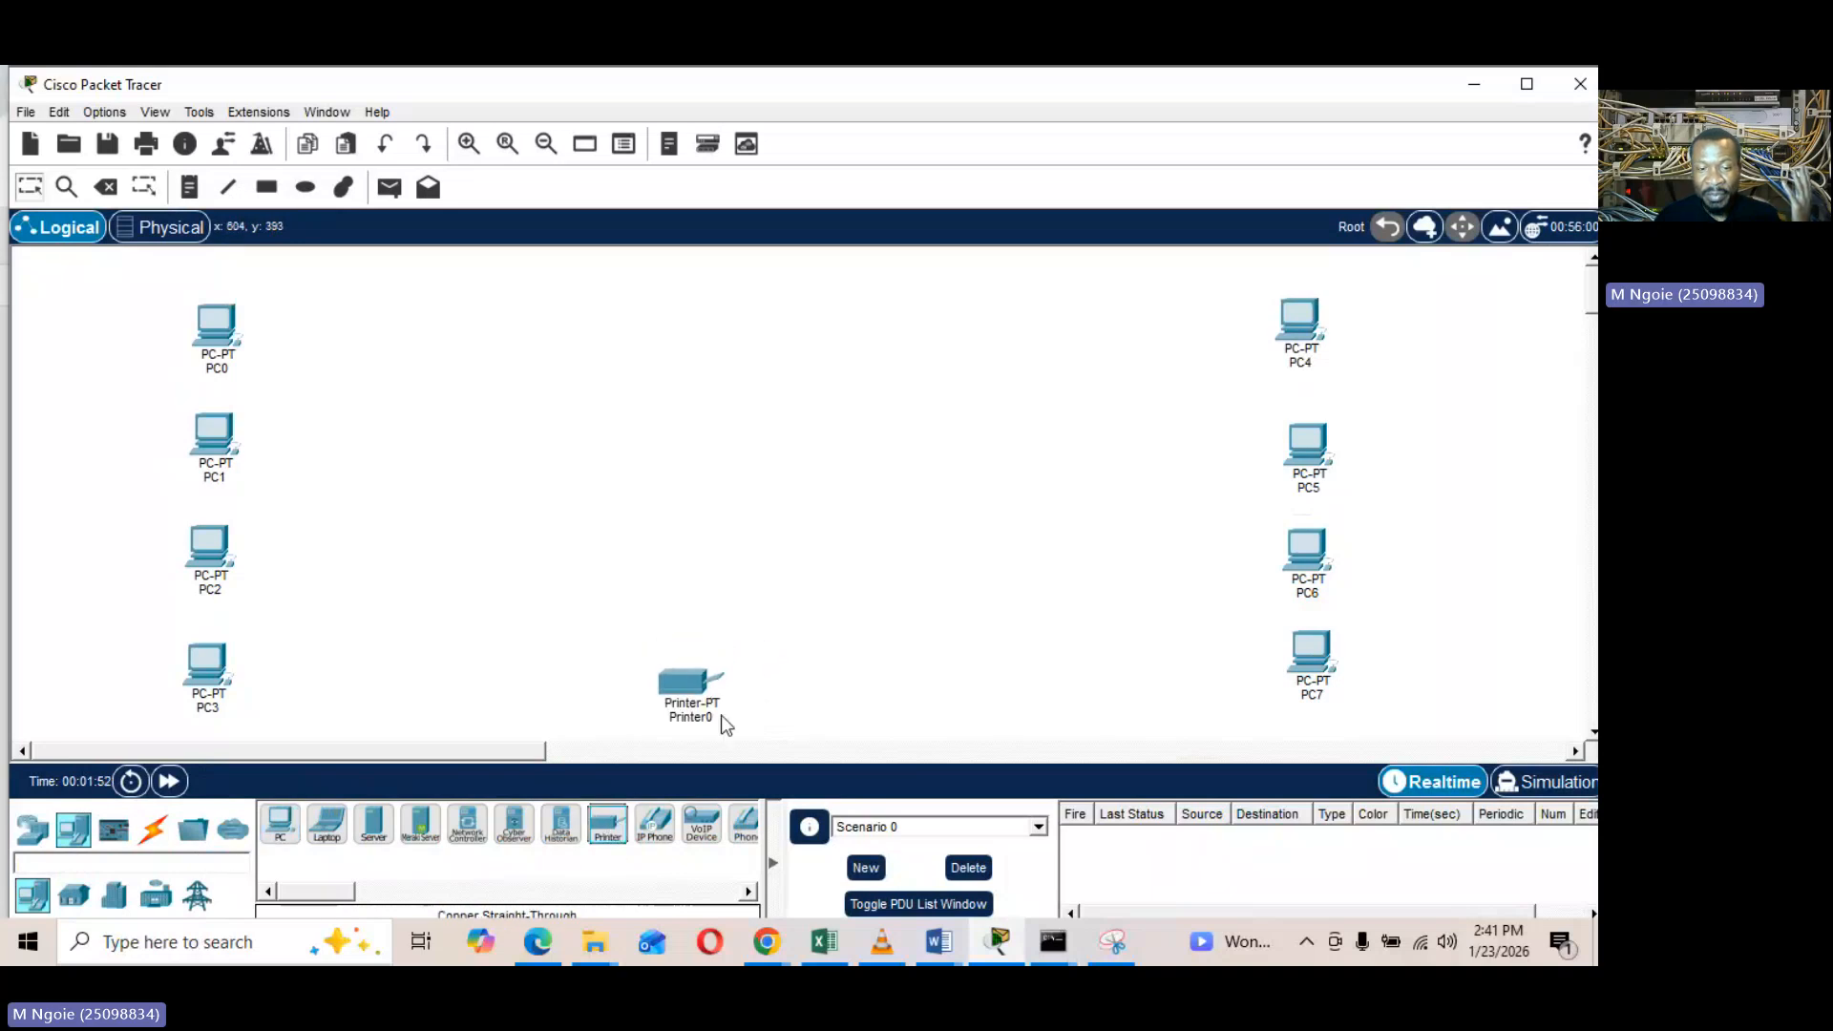
pyautogui.click(35, 842)
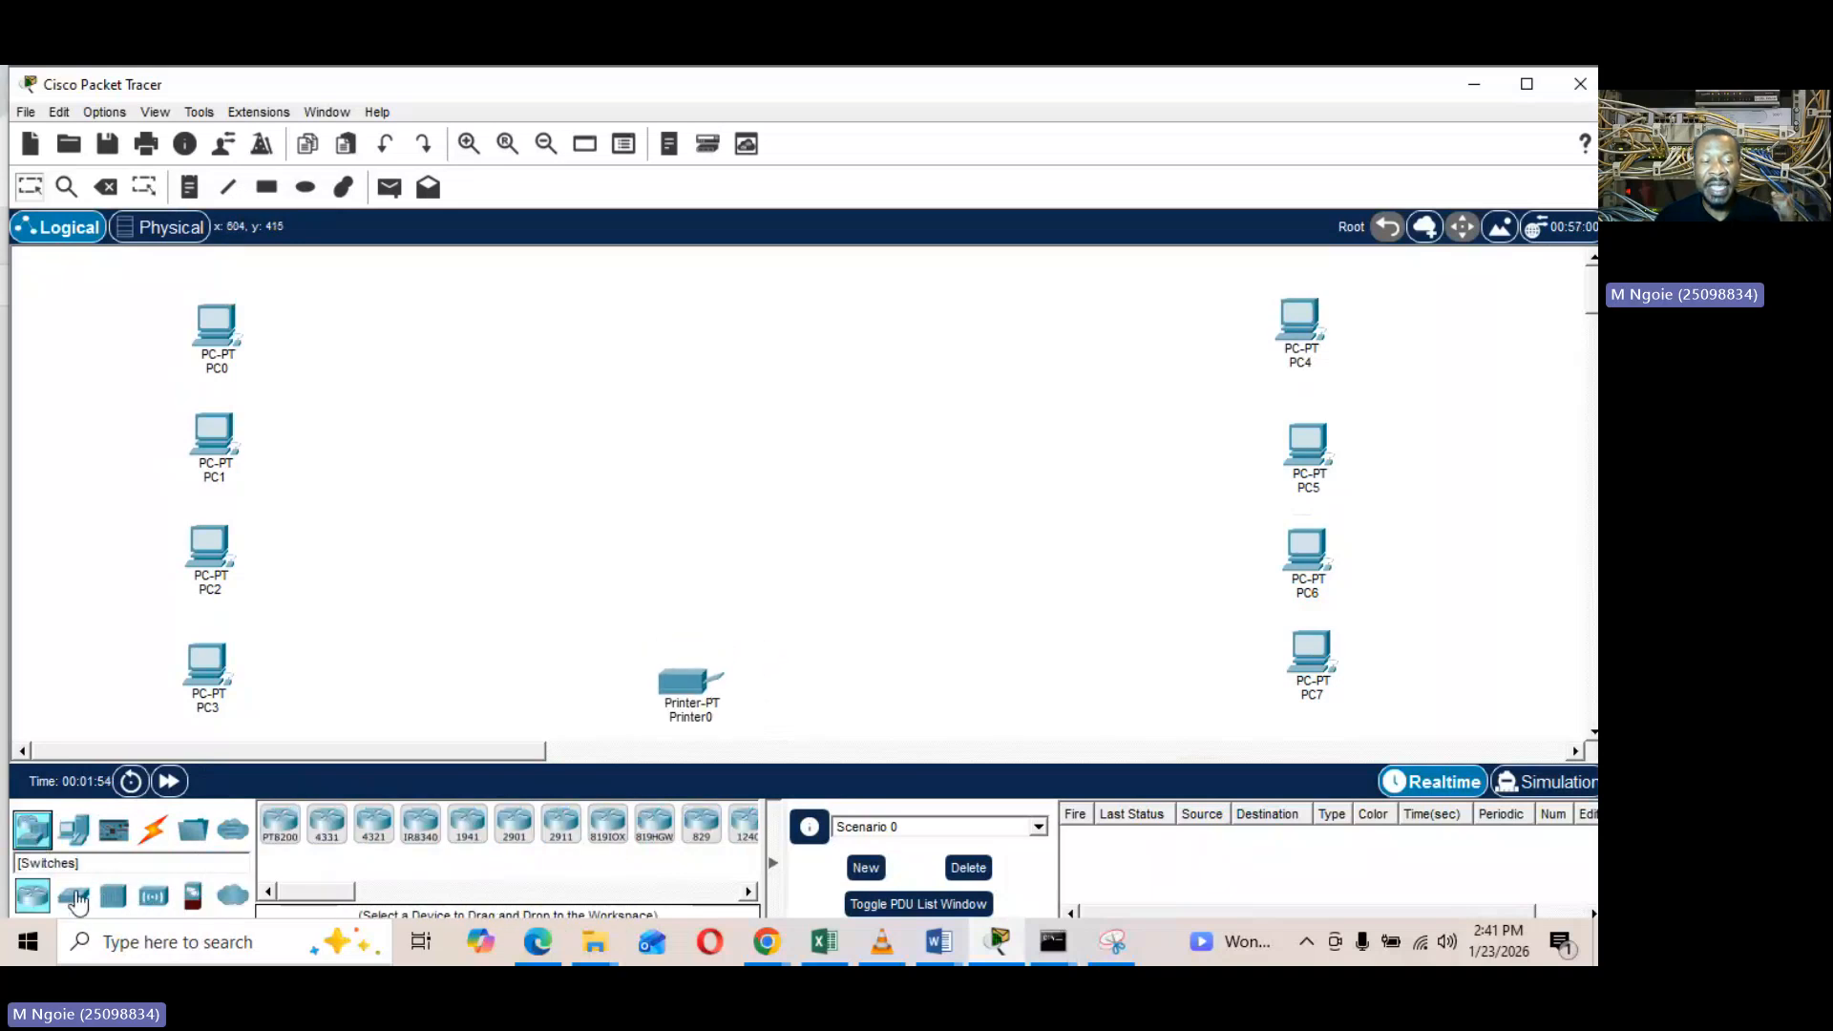
pyautogui.click(72, 905)
pyautogui.moveTo(280, 823); pyautogui.dragTo(505, 478)
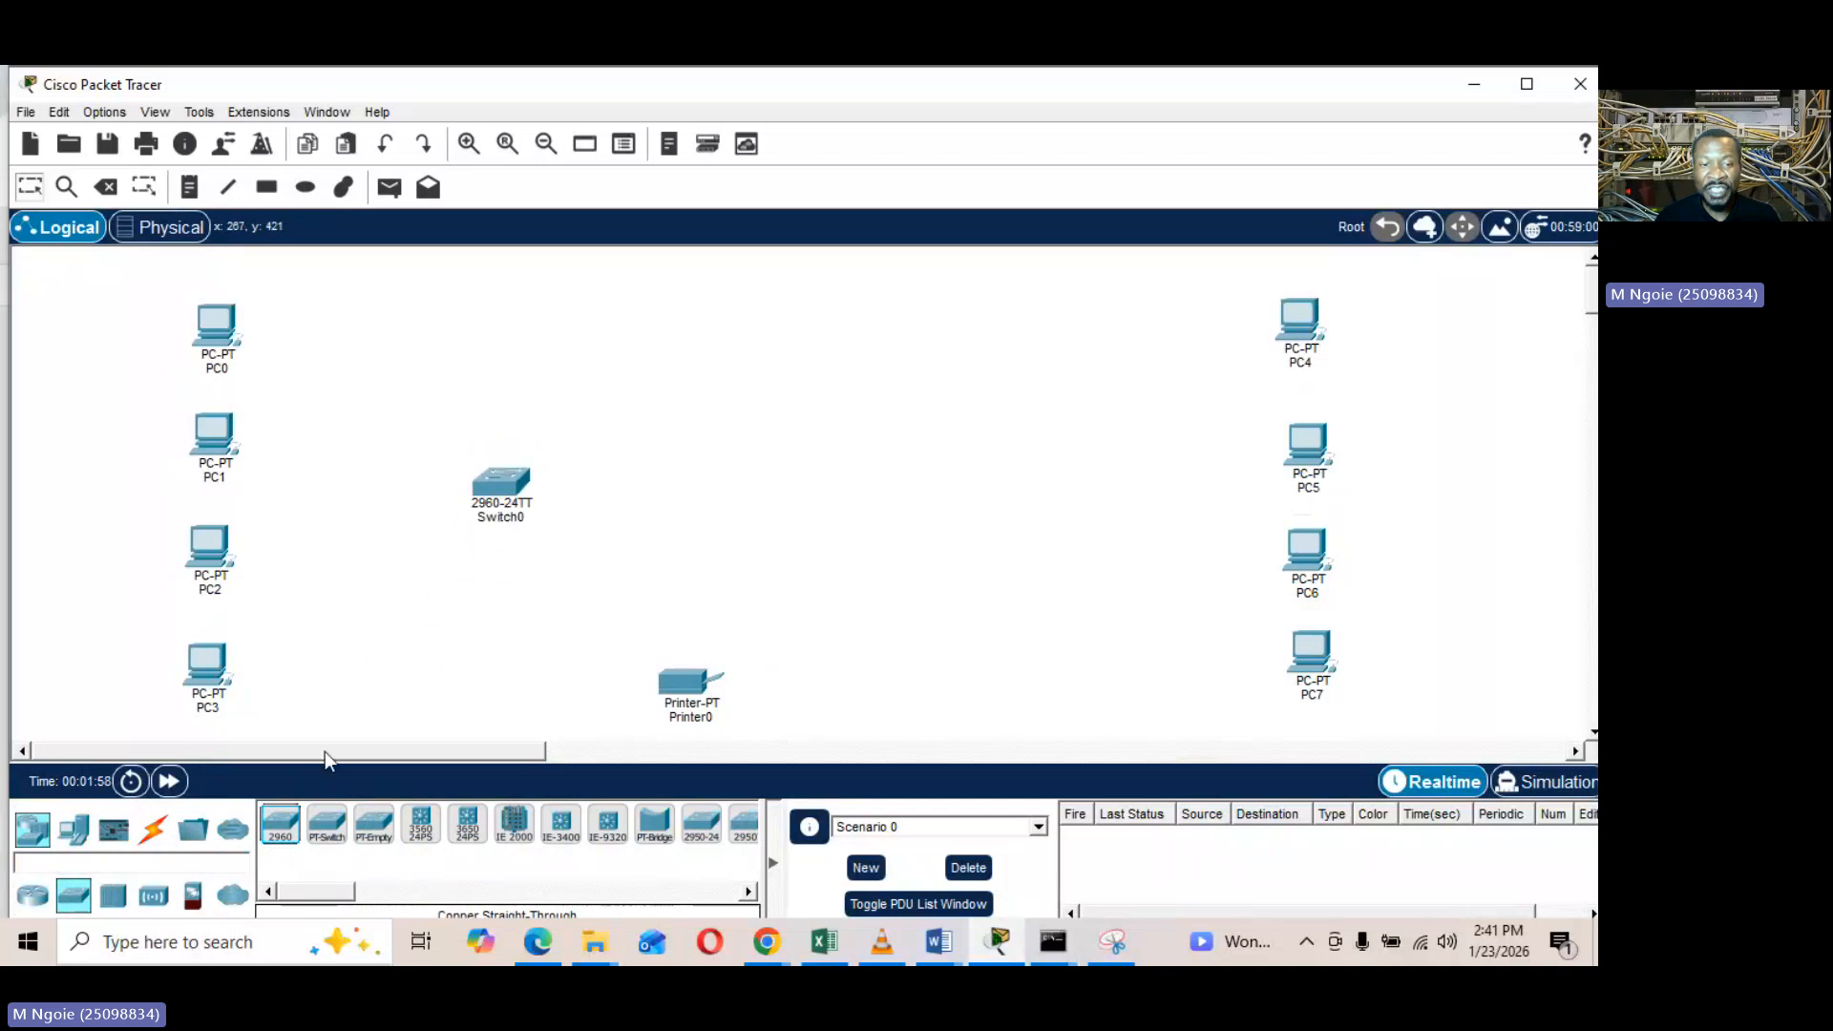
pyautogui.moveTo(280, 823); pyautogui.dragTo(969, 489)
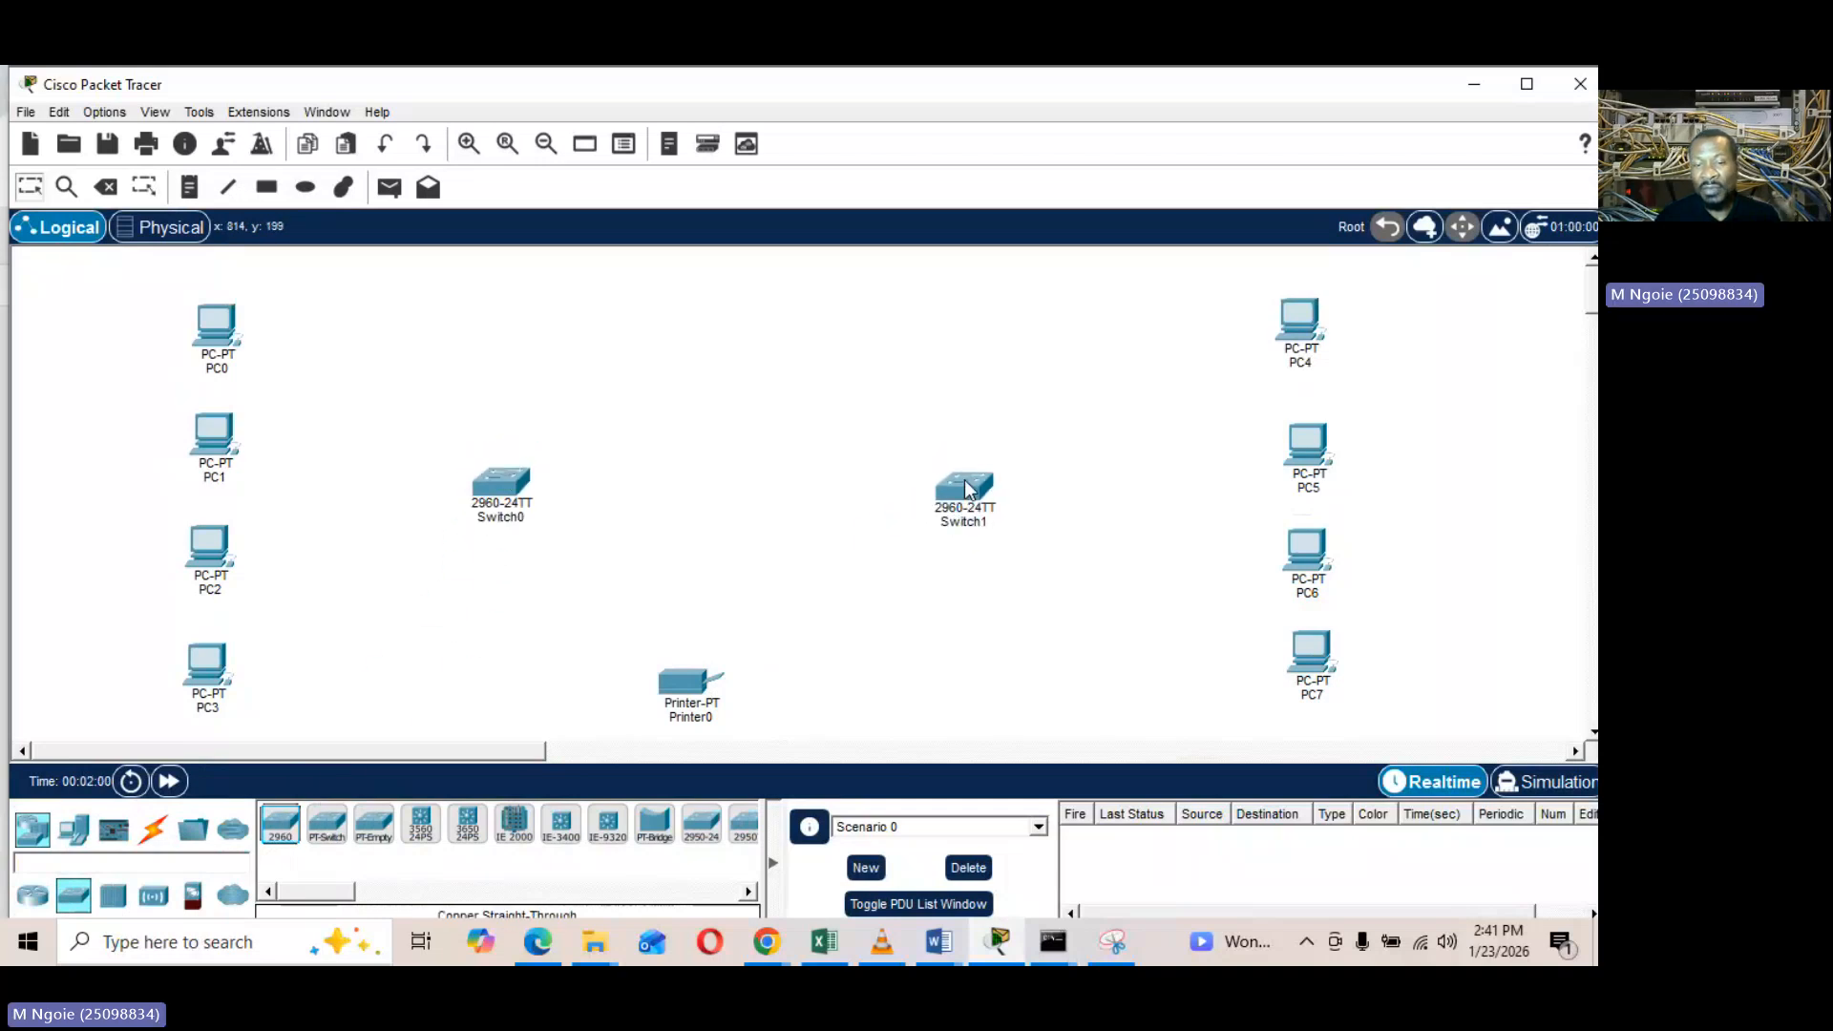
# Connect FastEthernet0 of PC0 to Fa0/1 and of PC1 to Fa0/18 on Switch0 with copper straight-through cables
pyautogui.click(153, 828)
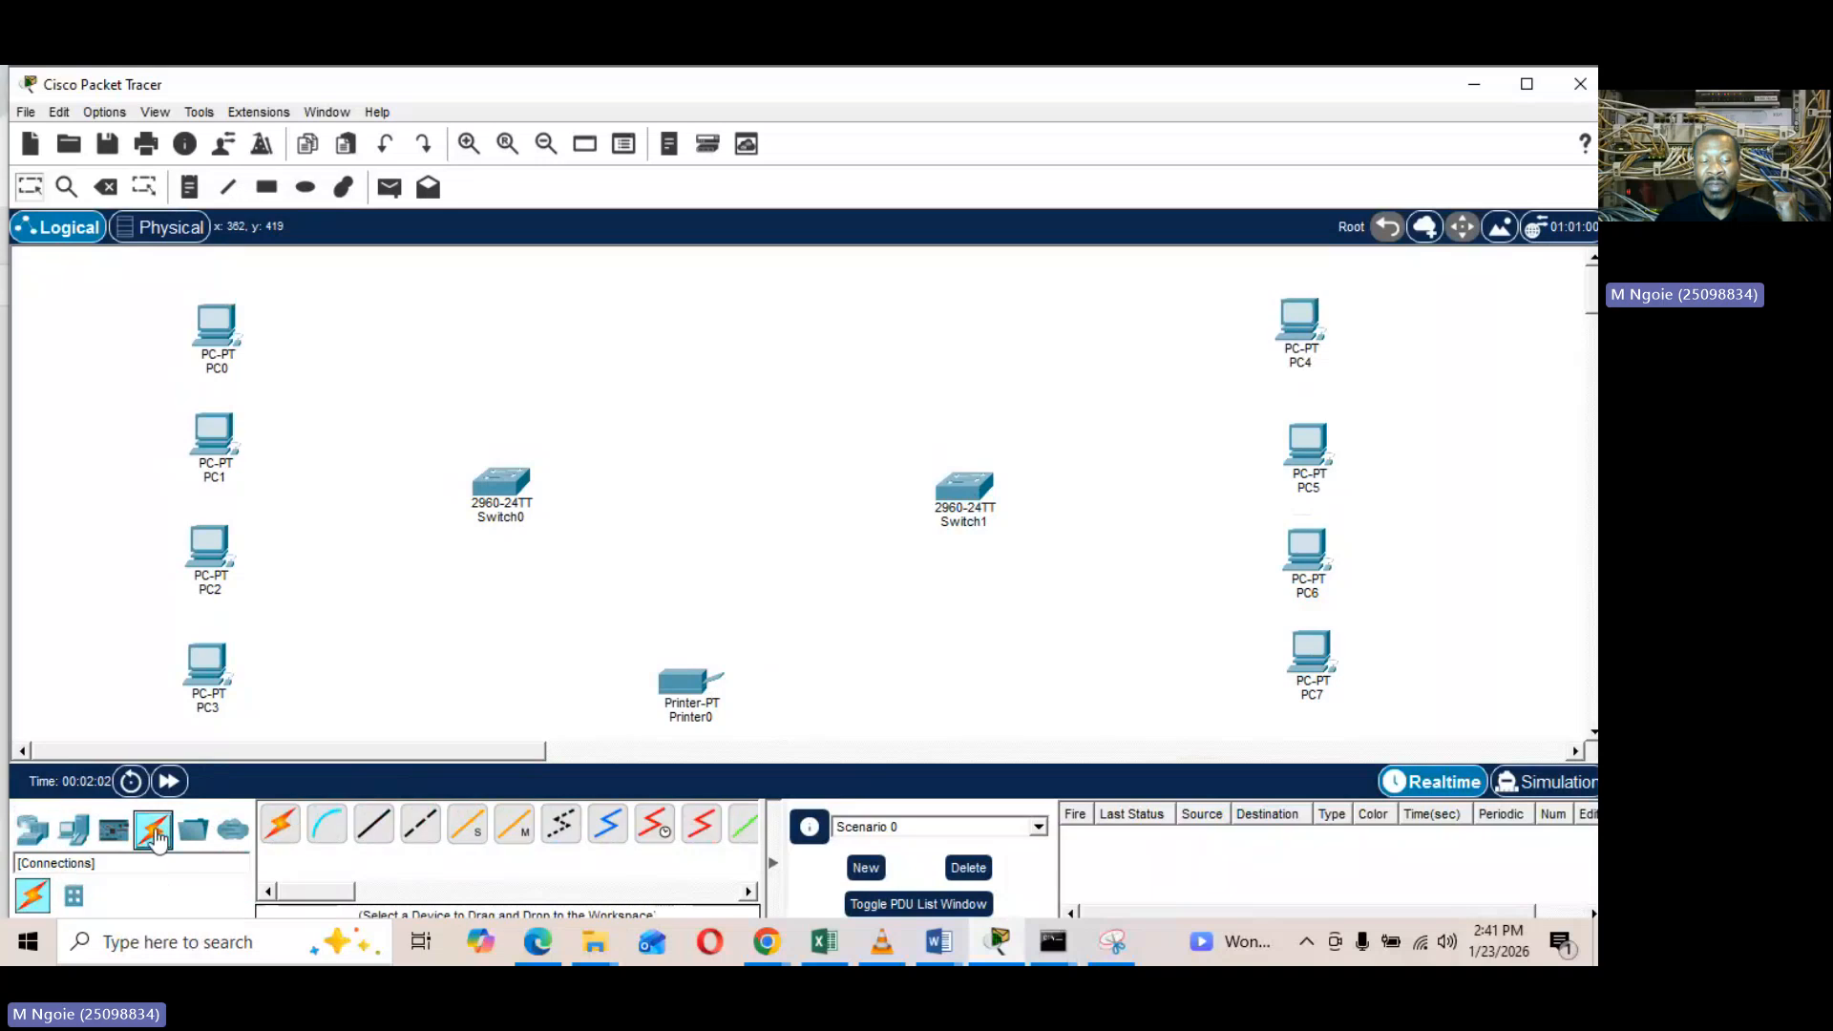
pyautogui.click(365, 841)
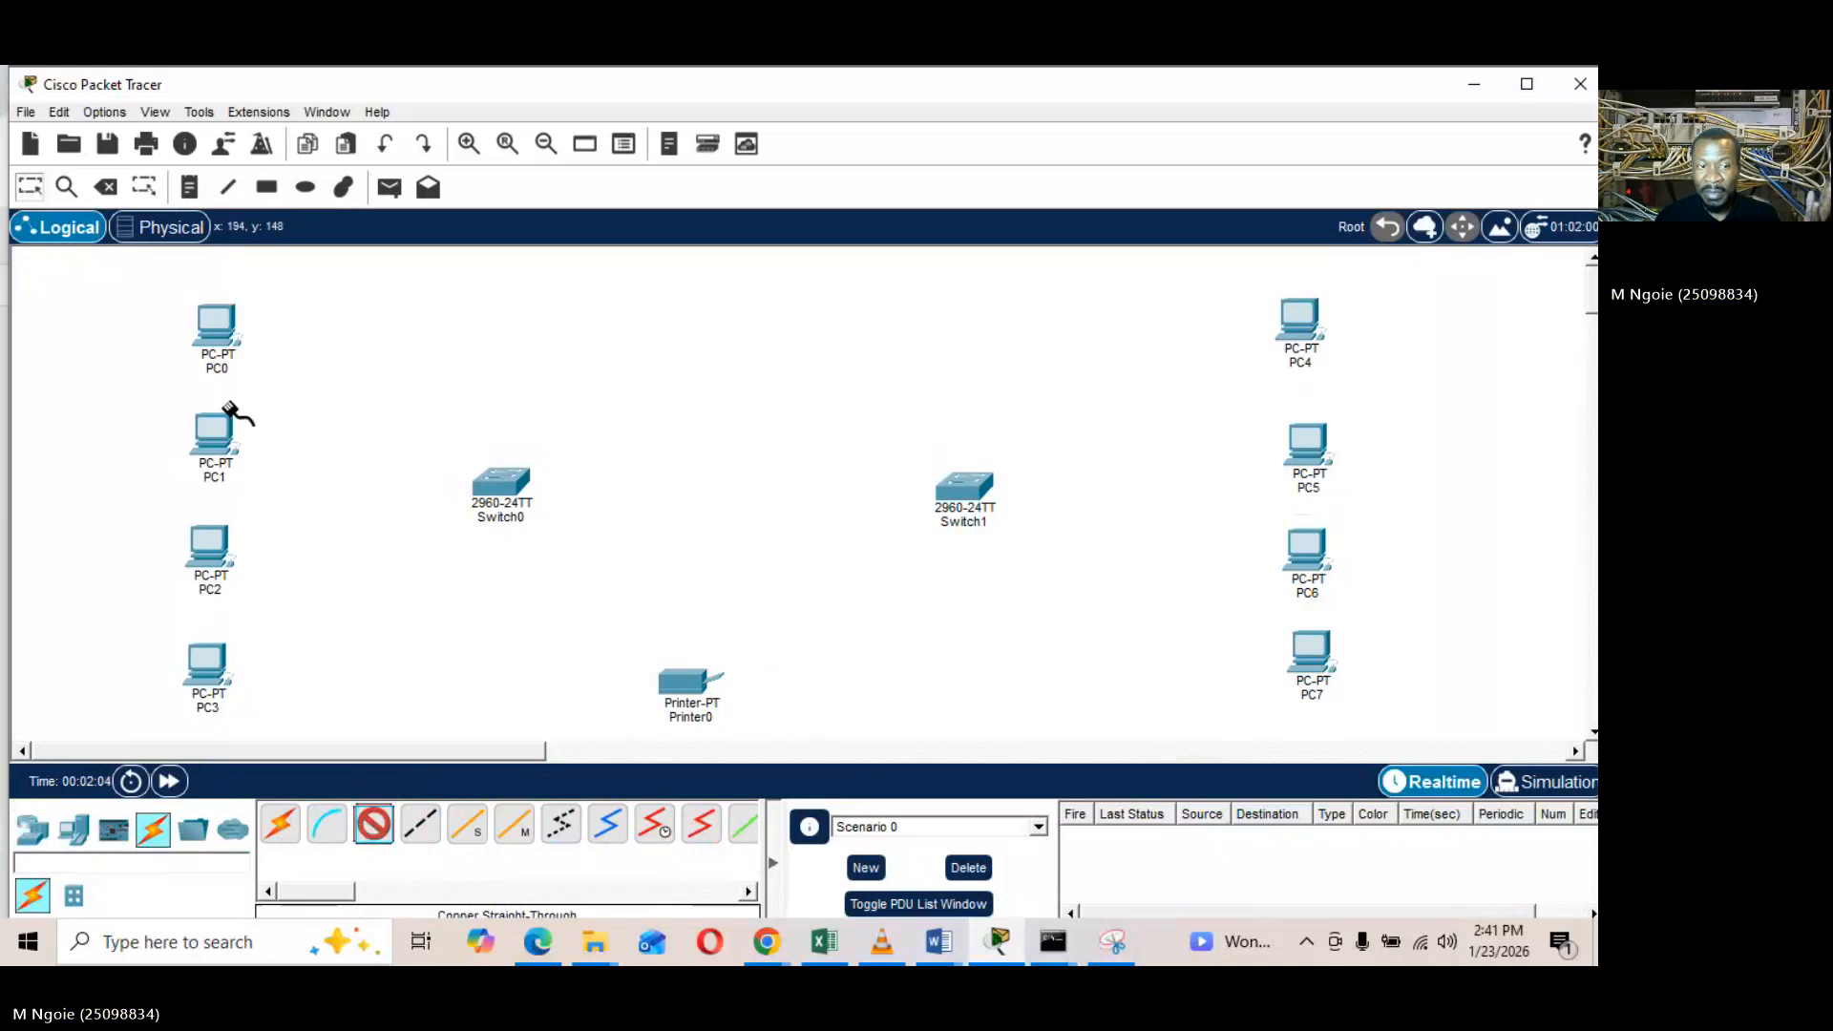
pyautogui.click(215, 321)
pyautogui.click(274, 401)
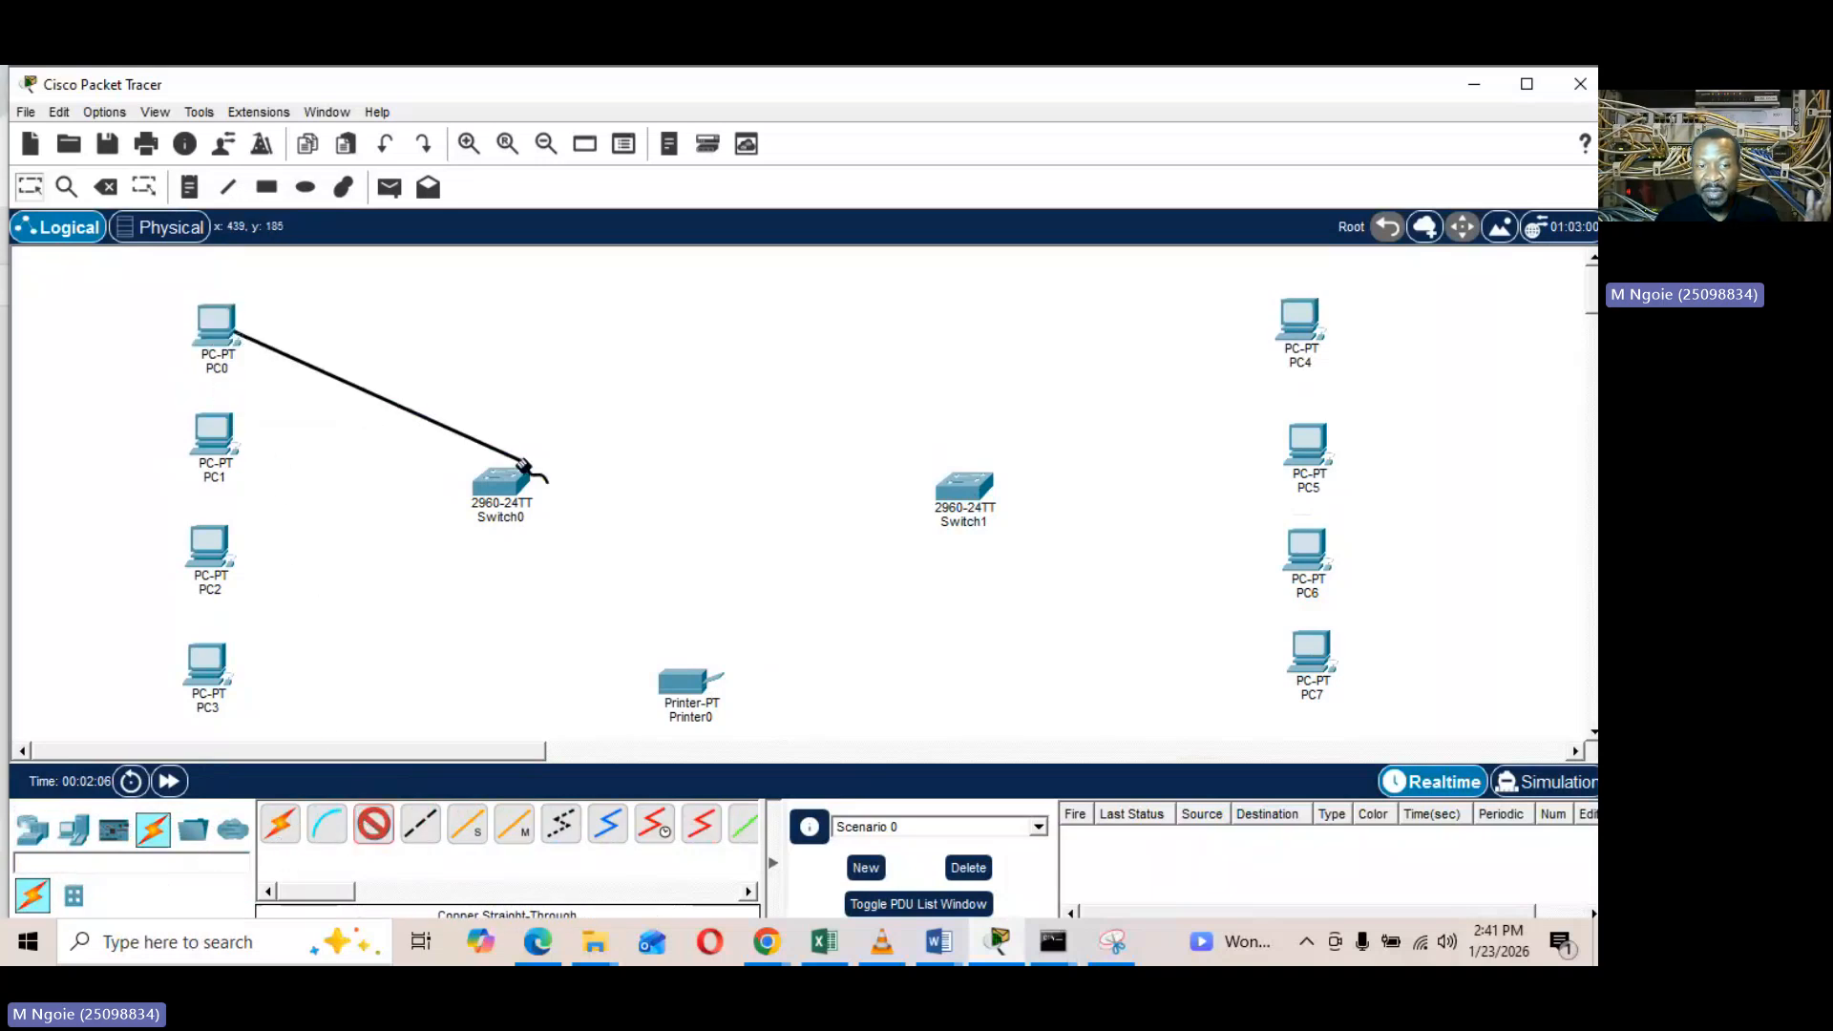
pyautogui.click(492, 477)
pyautogui.click(592, 107)
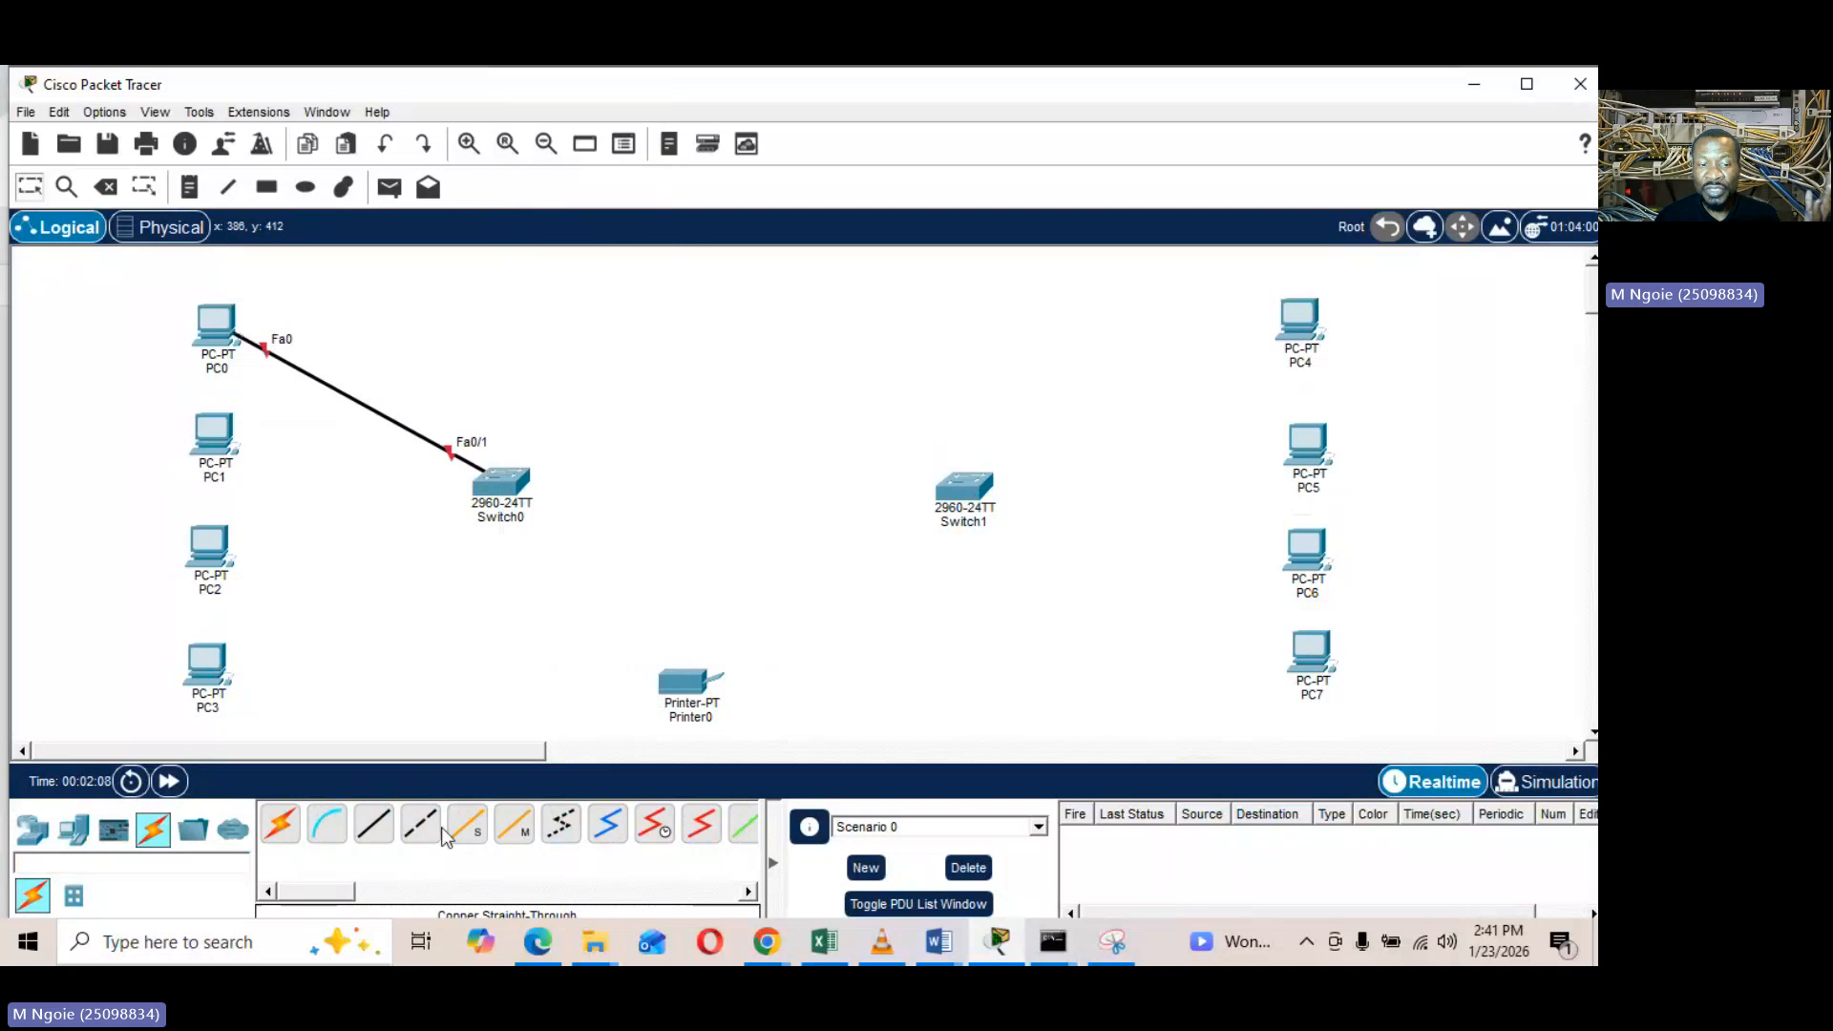
pyautogui.click(374, 823)
pyautogui.click(227, 451)
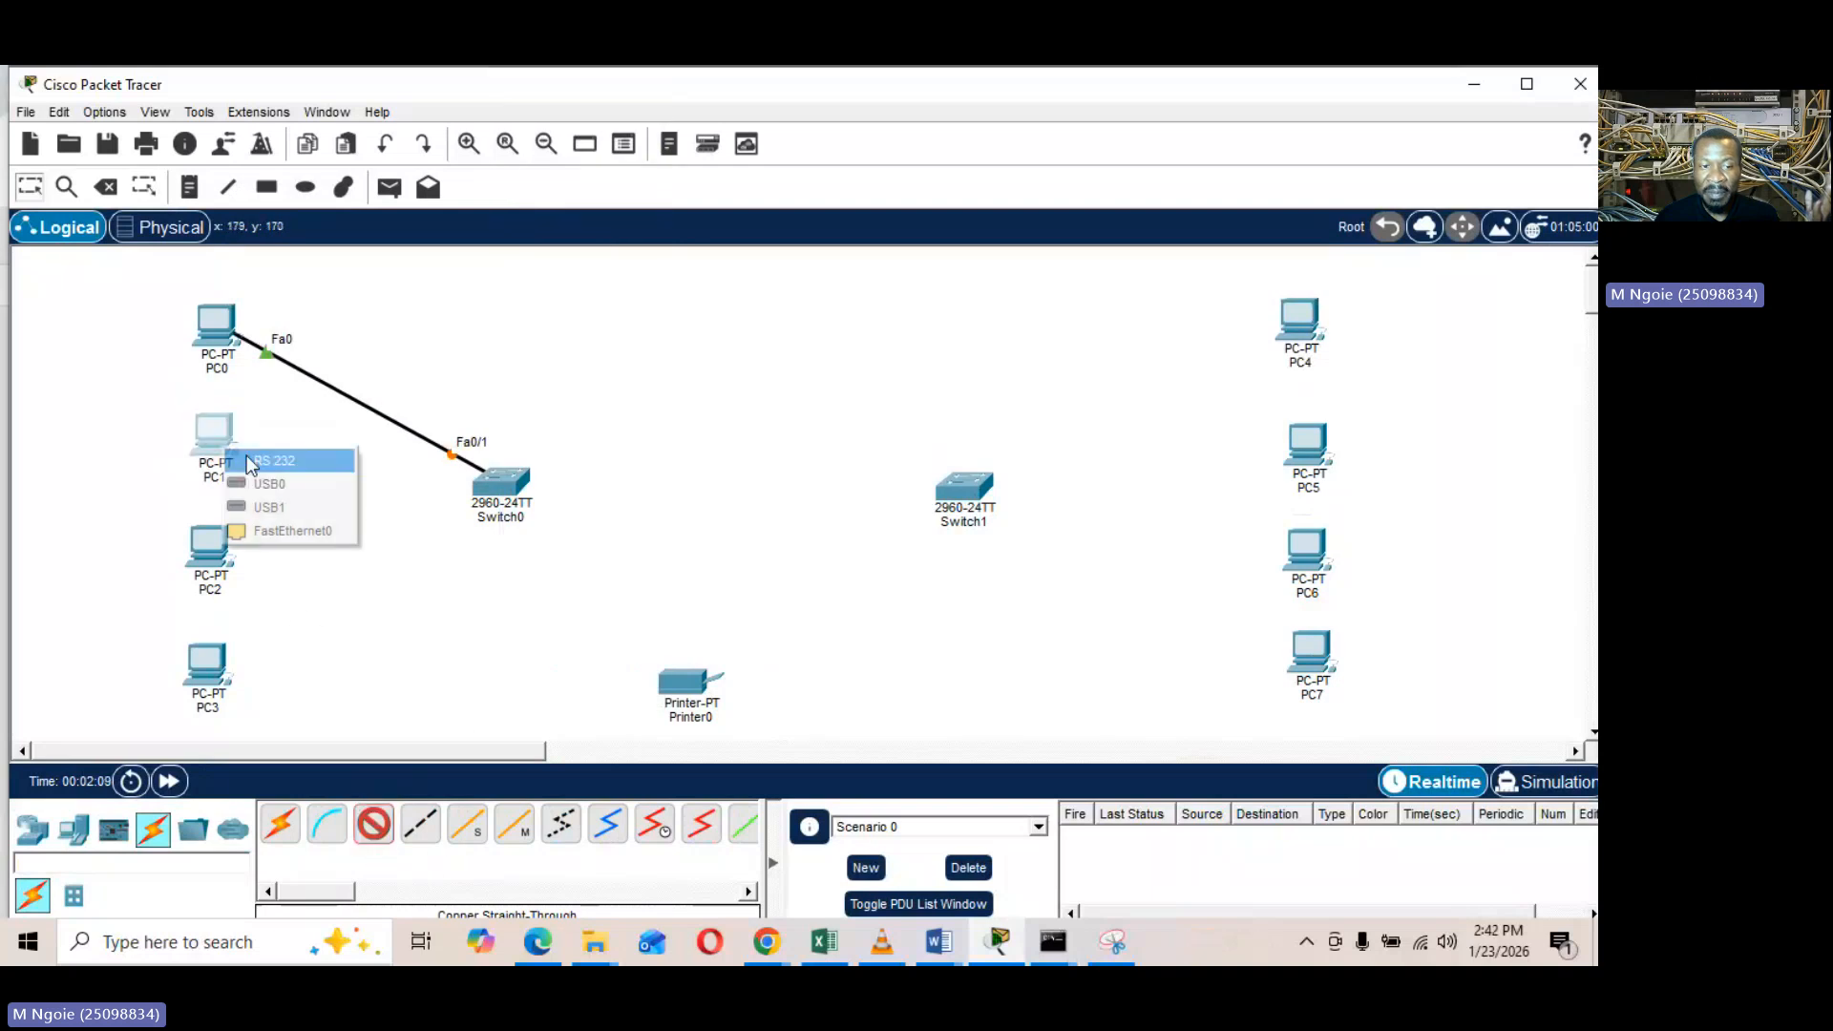
pyautogui.click(286, 531)
pyautogui.click(489, 480)
pyautogui.click(542, 480)
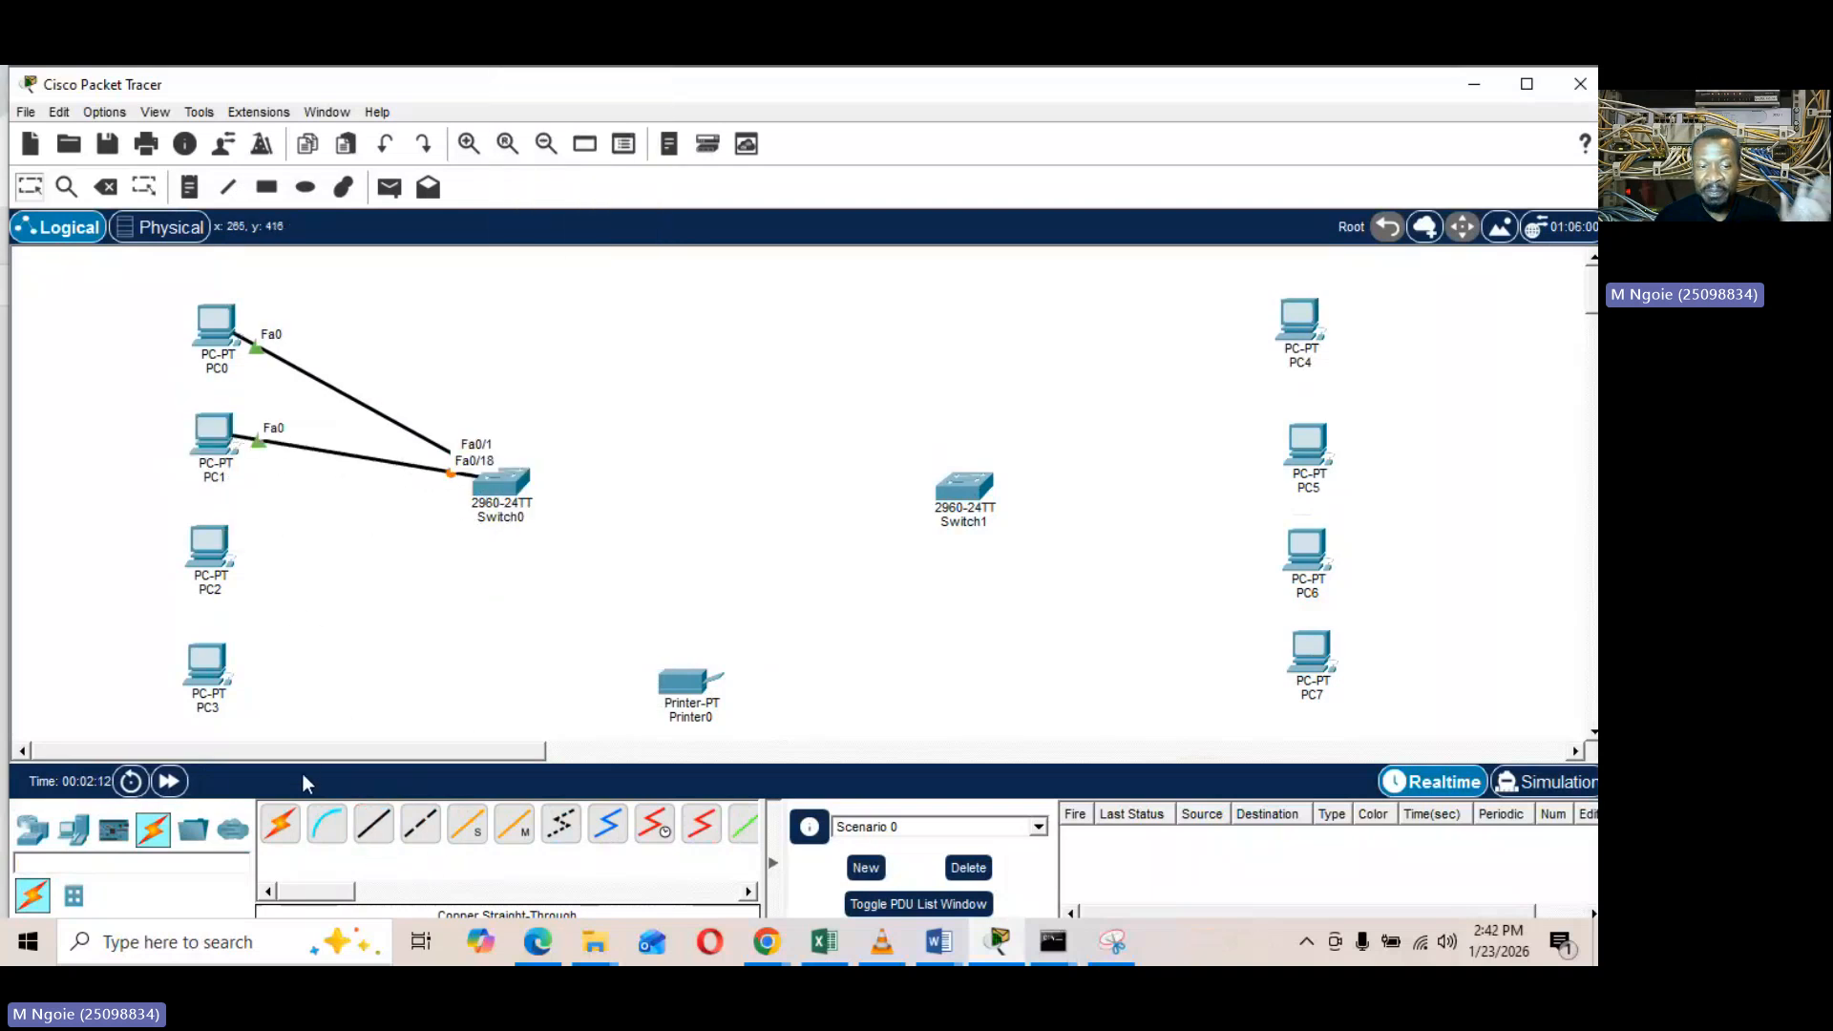
# Connect FastEthernet0 of PC2 to Fa0/17 and of PC3 to Fa0/20 on Switch0 with copper straight-through cables
pyautogui.click(210, 549)
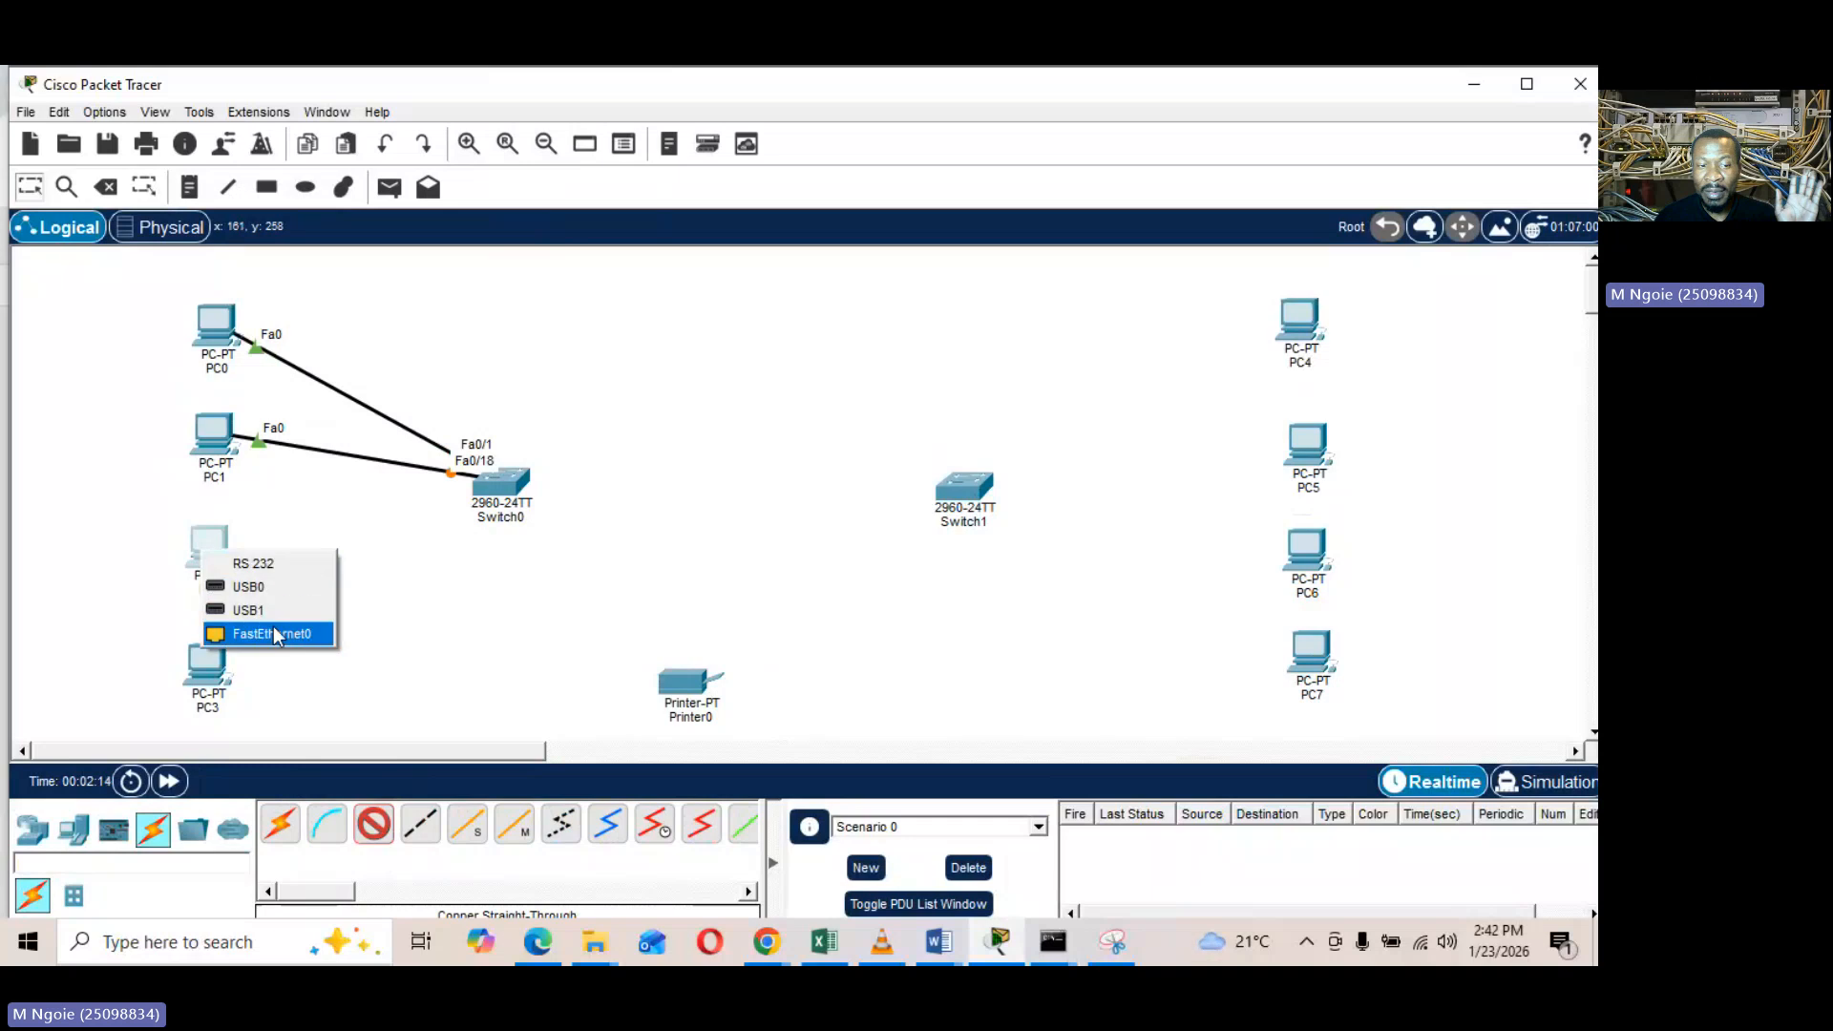
pyautogui.click(279, 632)
pyautogui.click(507, 487)
pyautogui.click(535, 454)
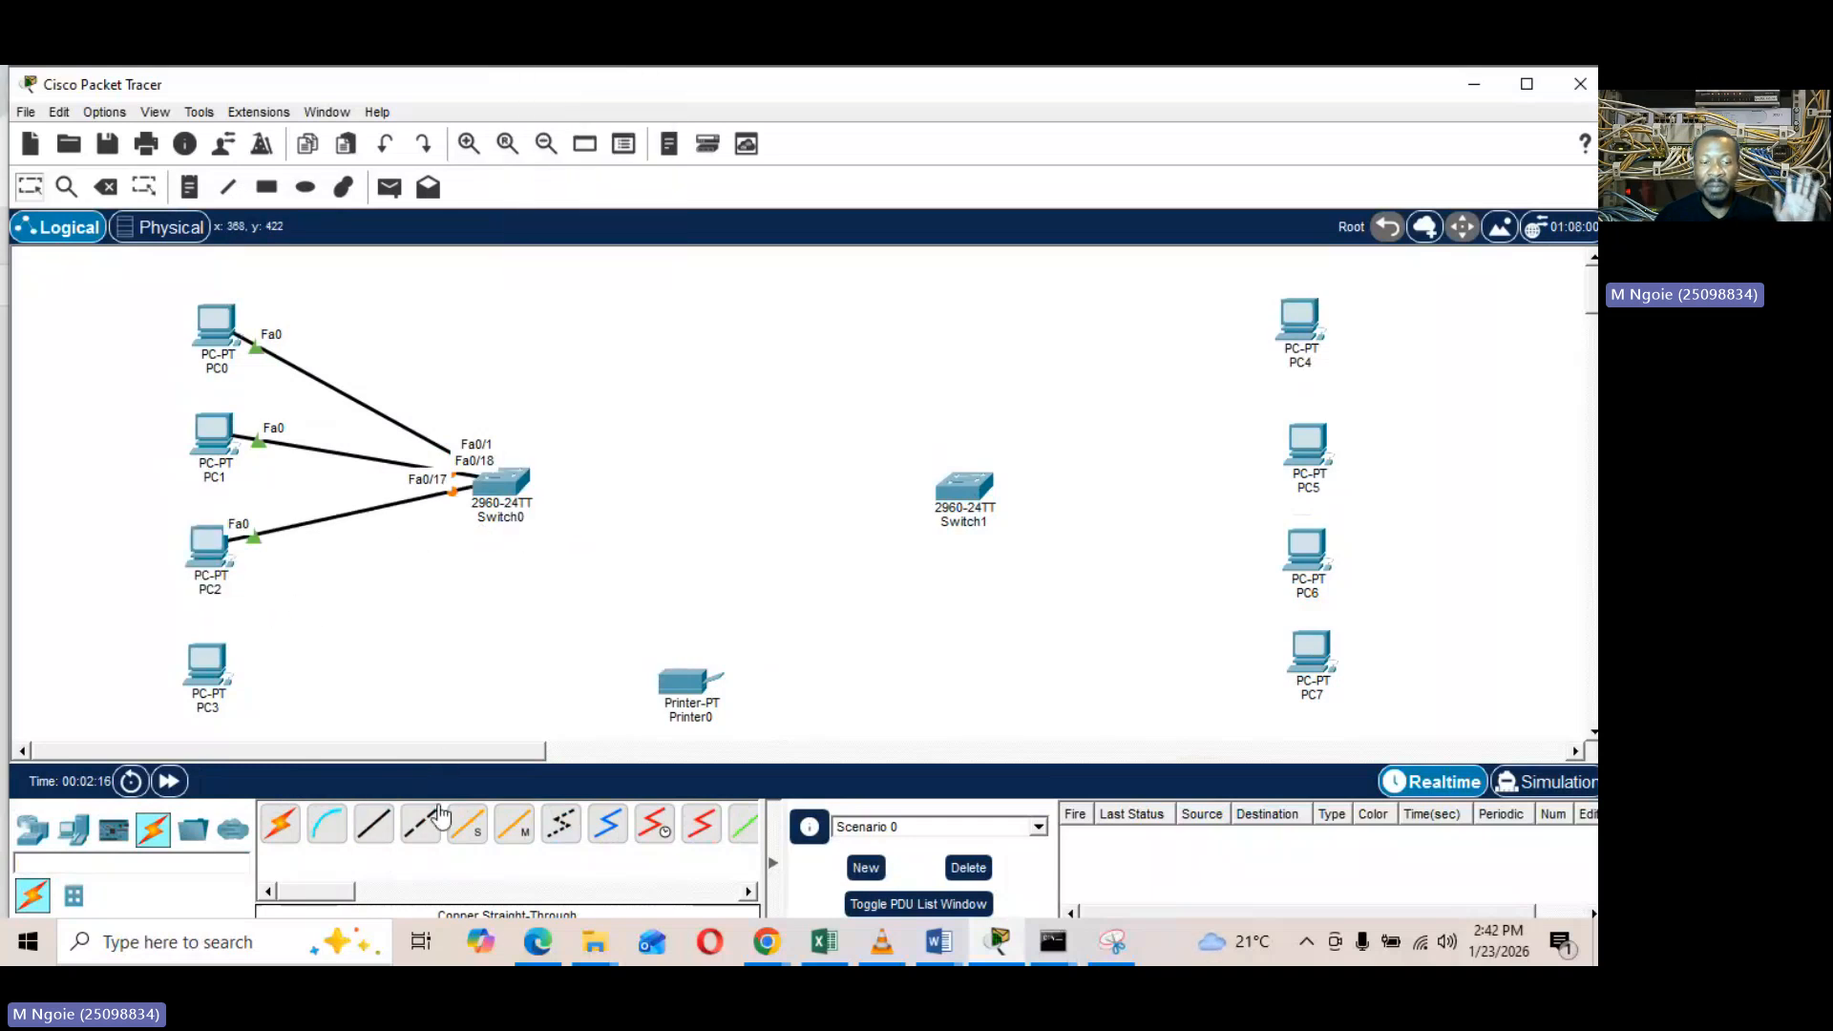
pyautogui.click(208, 672)
pyautogui.click(277, 756)
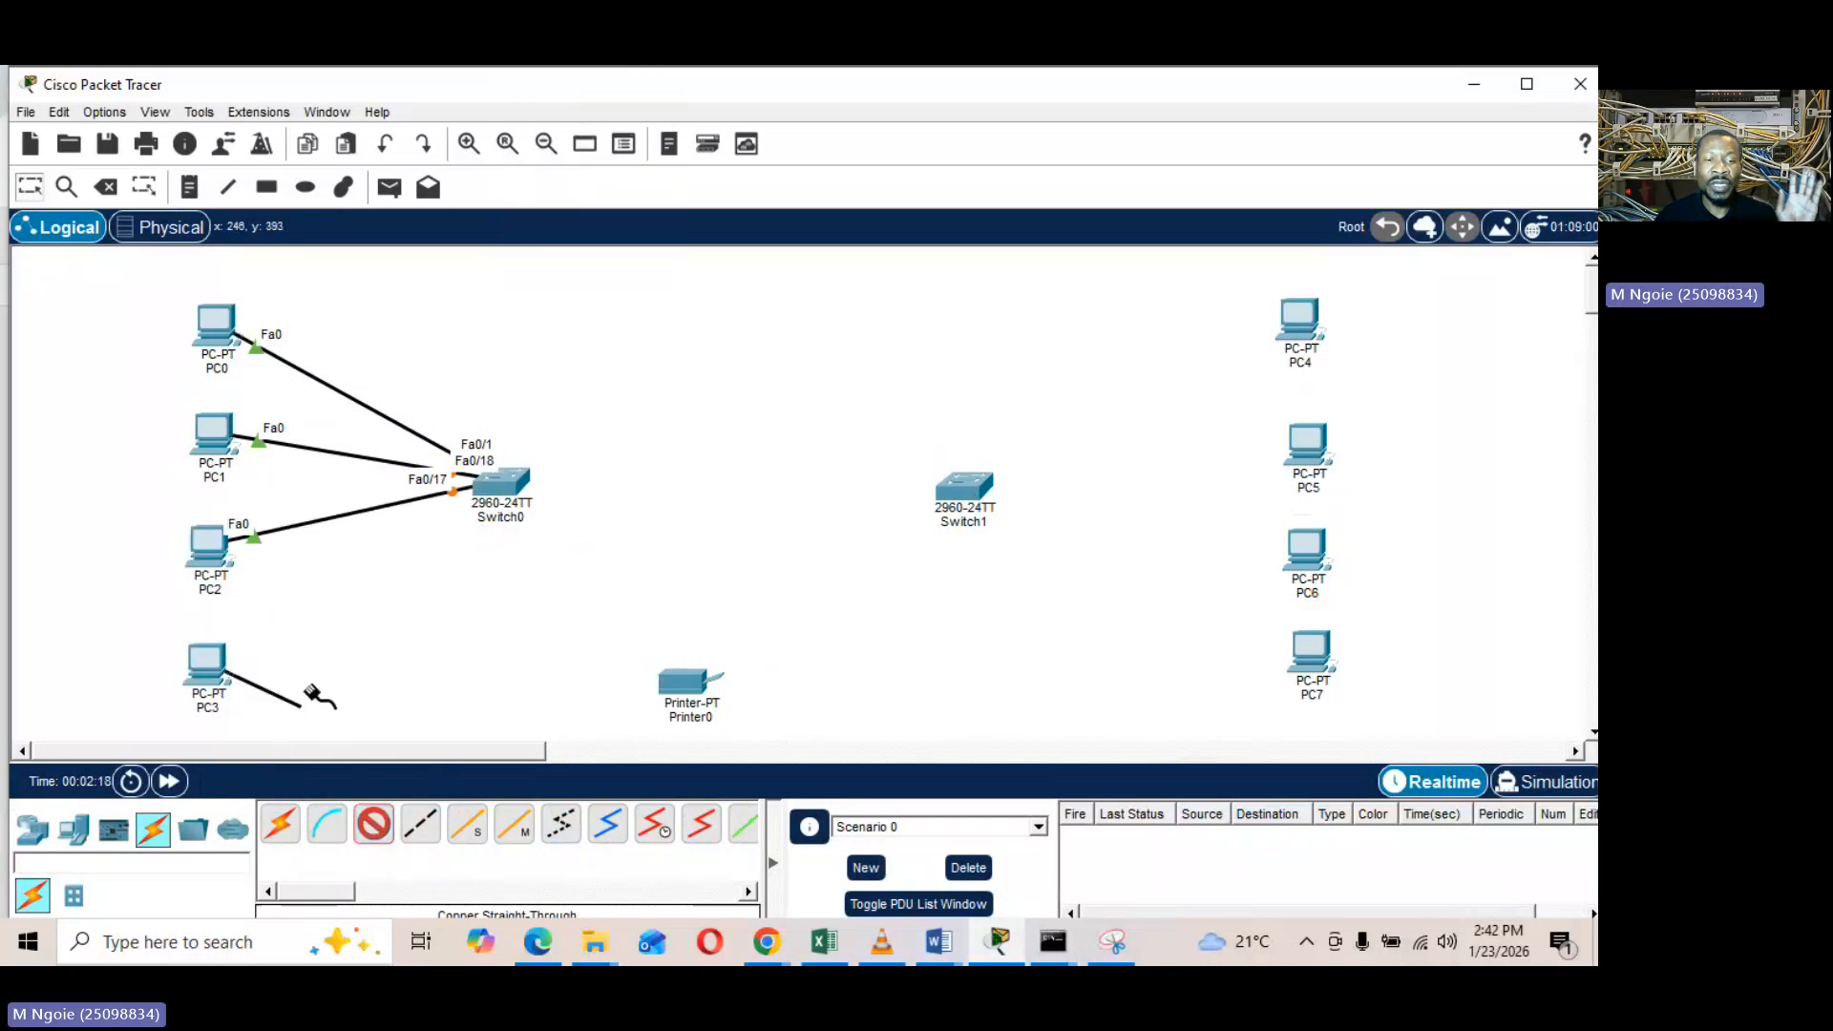
pyautogui.click(497, 485)
pyautogui.click(537, 482)
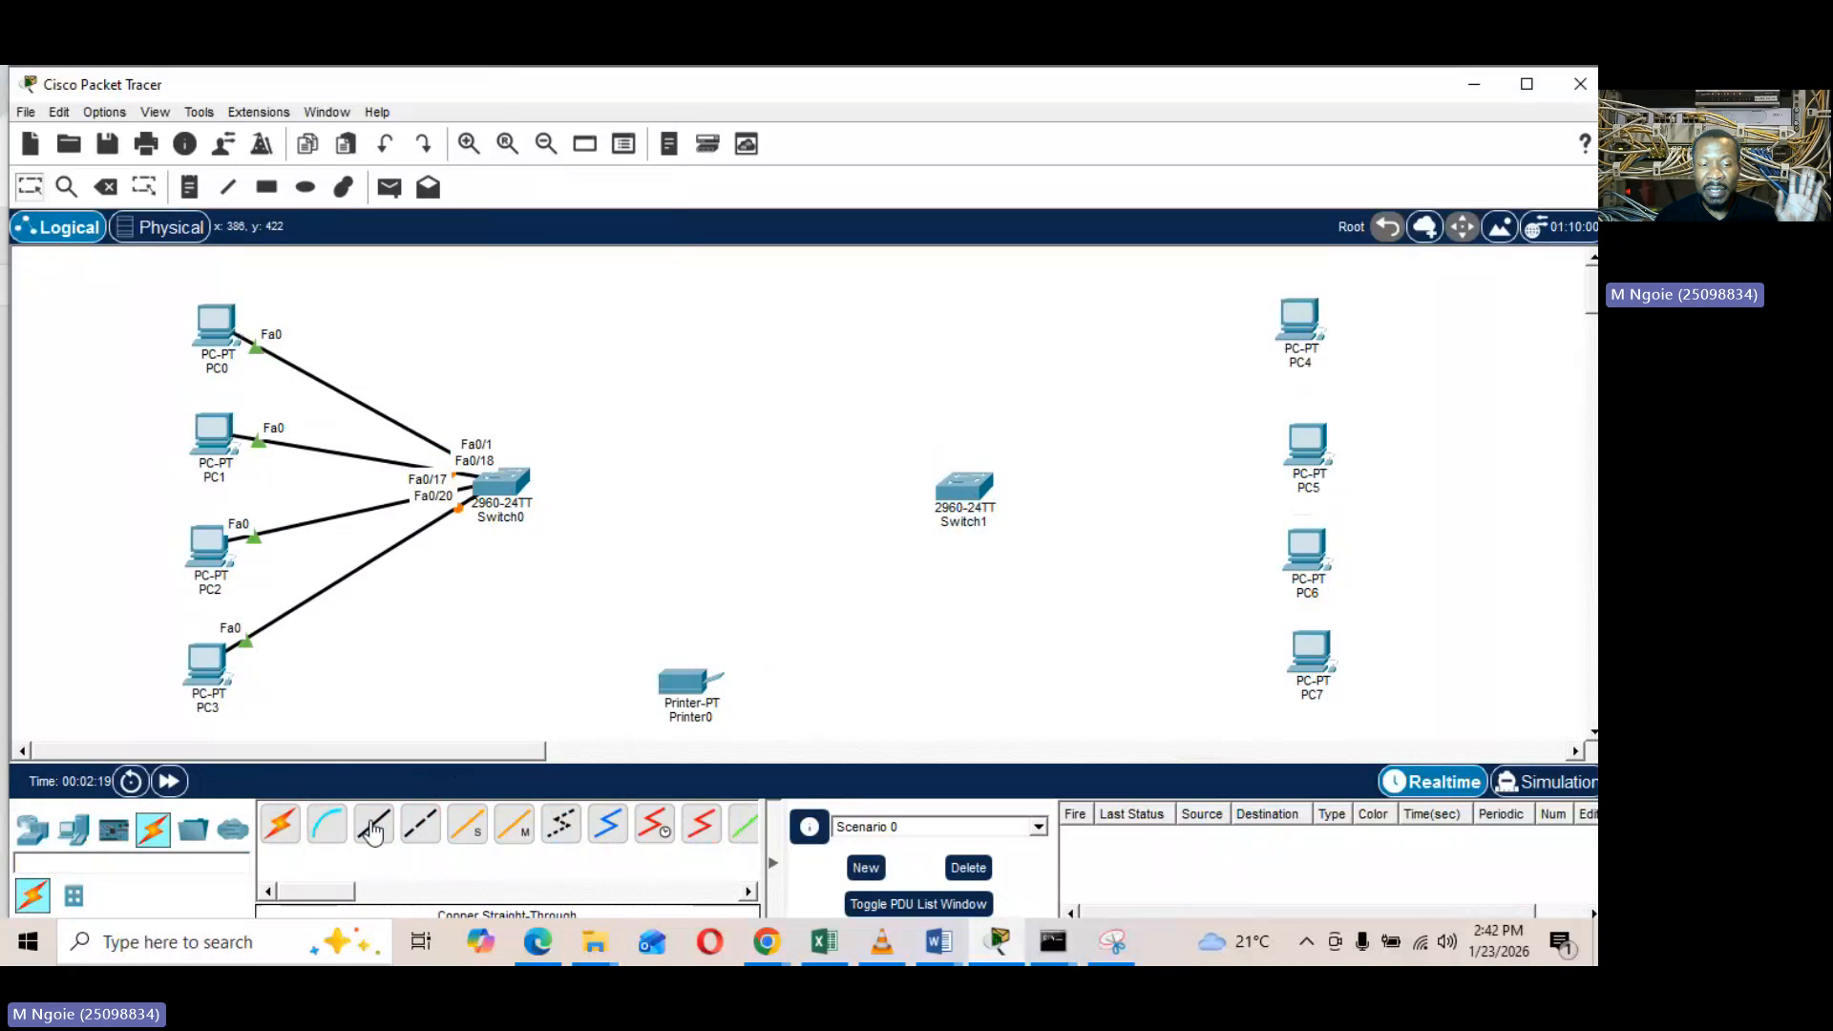
# Connect FastEthernet0 of PC4 to Fa0/18 and of PC5 to Fa0/19 on Switch1 with copper straight-through cables
pyautogui.click(1298, 322)
pyautogui.click(1336, 399)
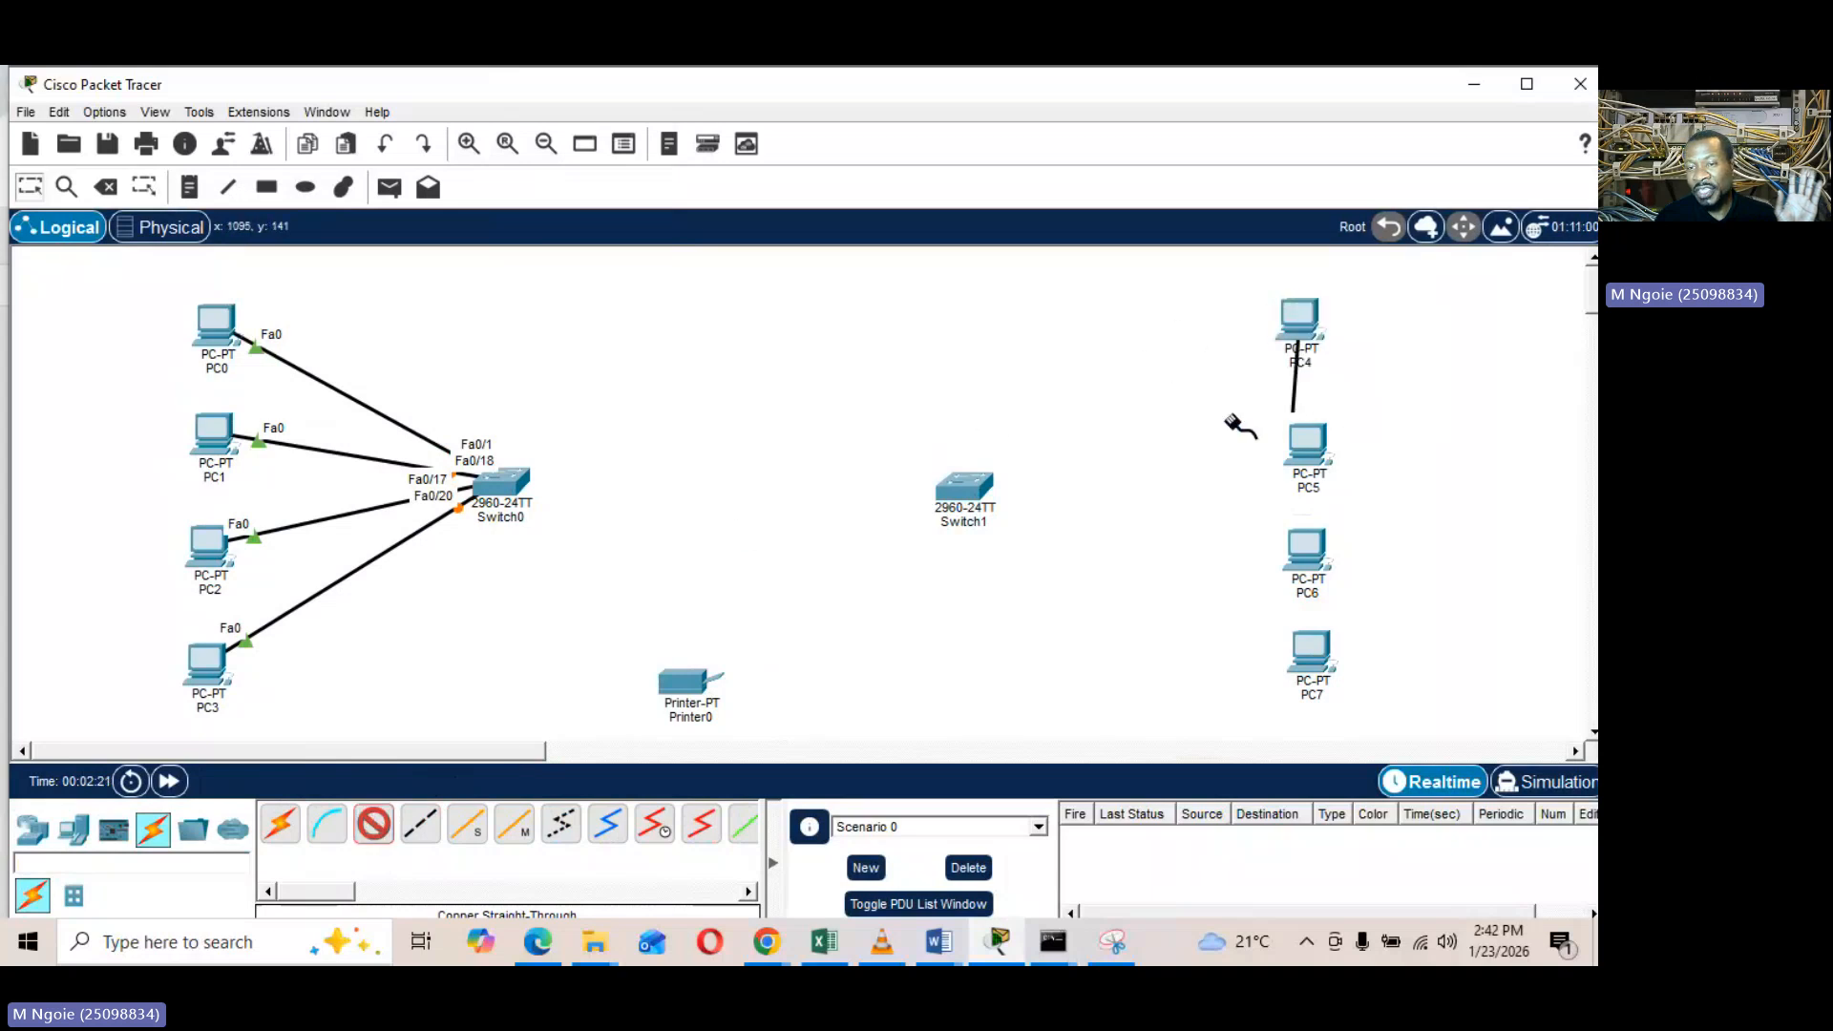
pyautogui.click(962, 495)
pyautogui.click(1012, 503)
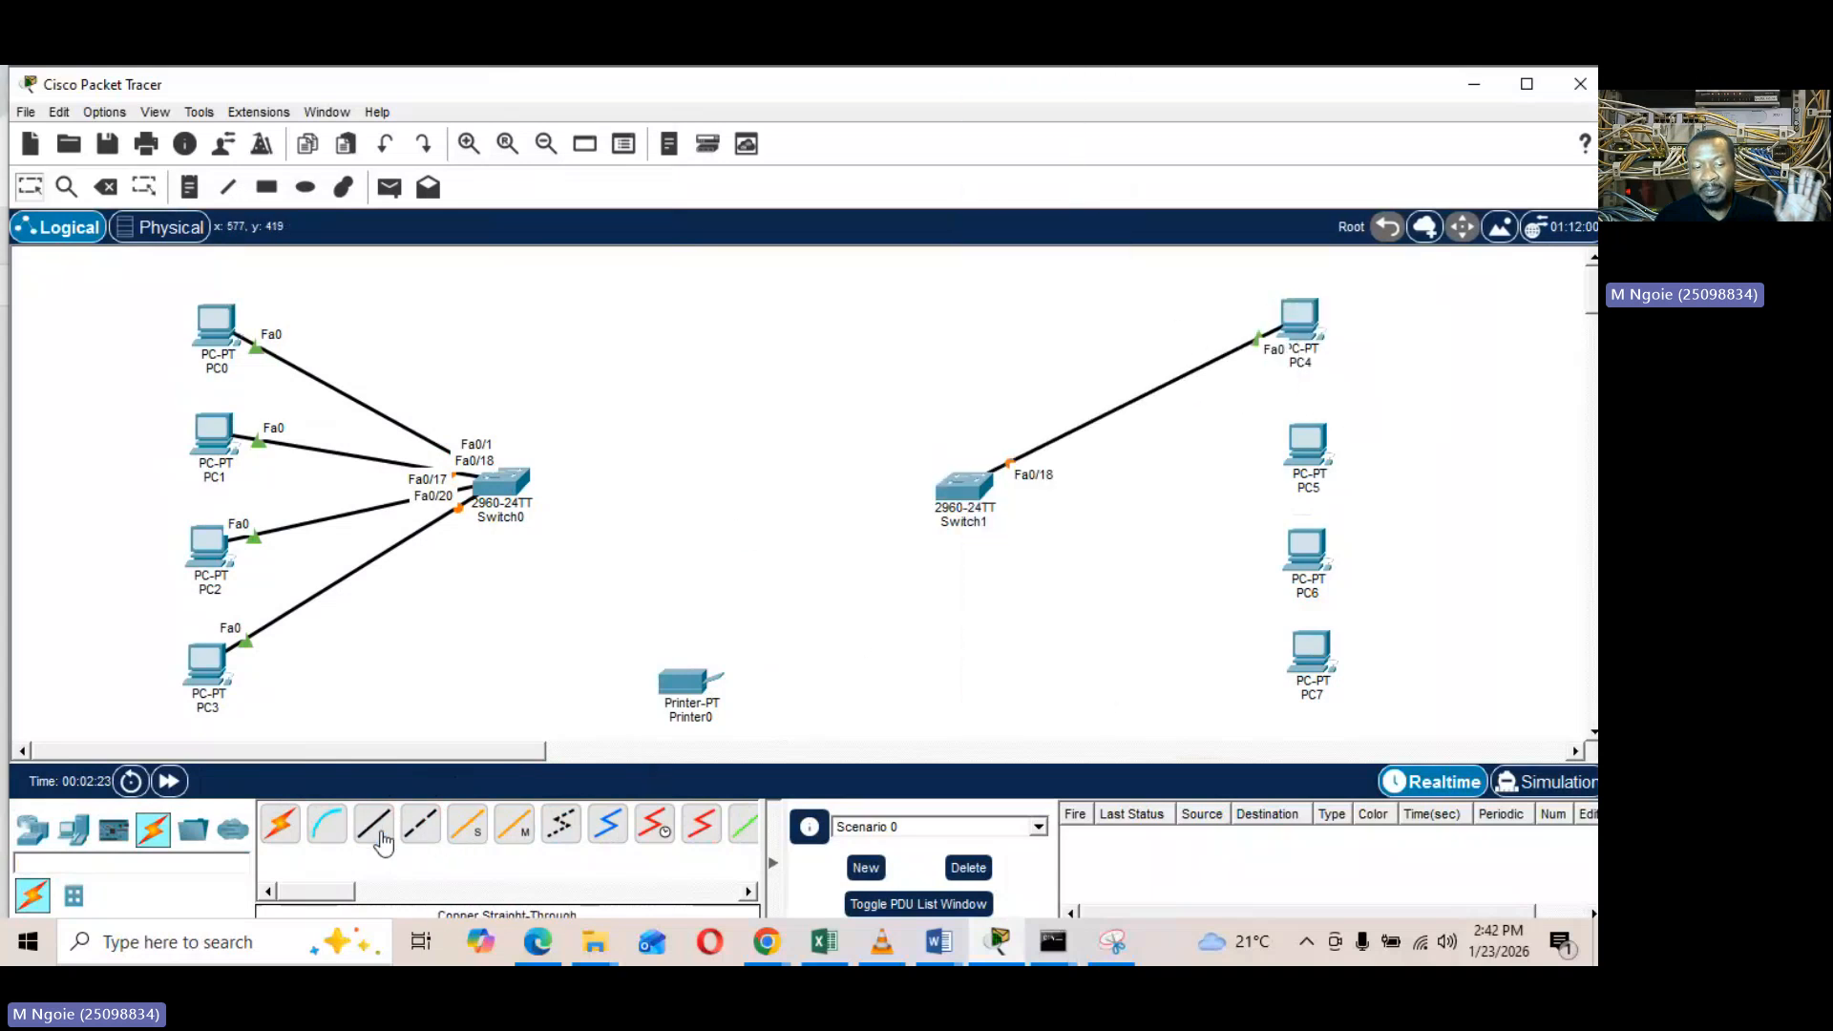
pyautogui.click(1301, 441)
pyautogui.click(1385, 525)
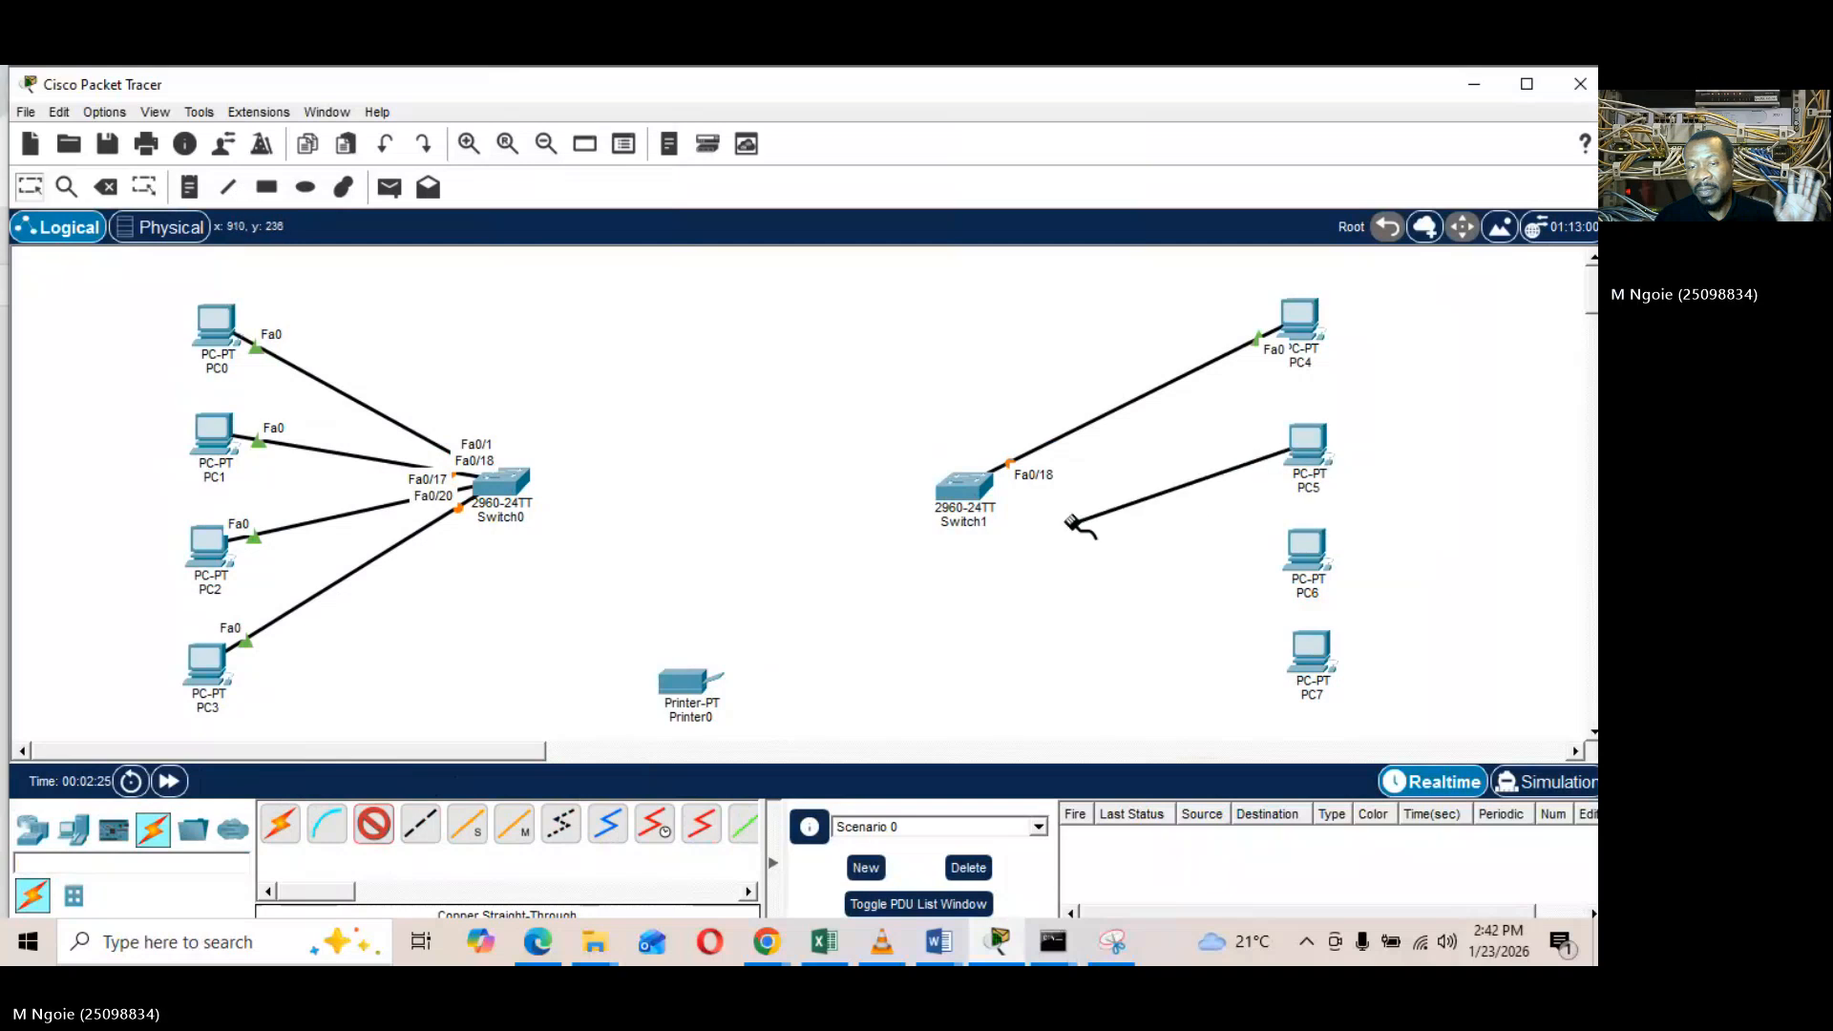
pyautogui.click(964, 489)
pyautogui.click(1058, 504)
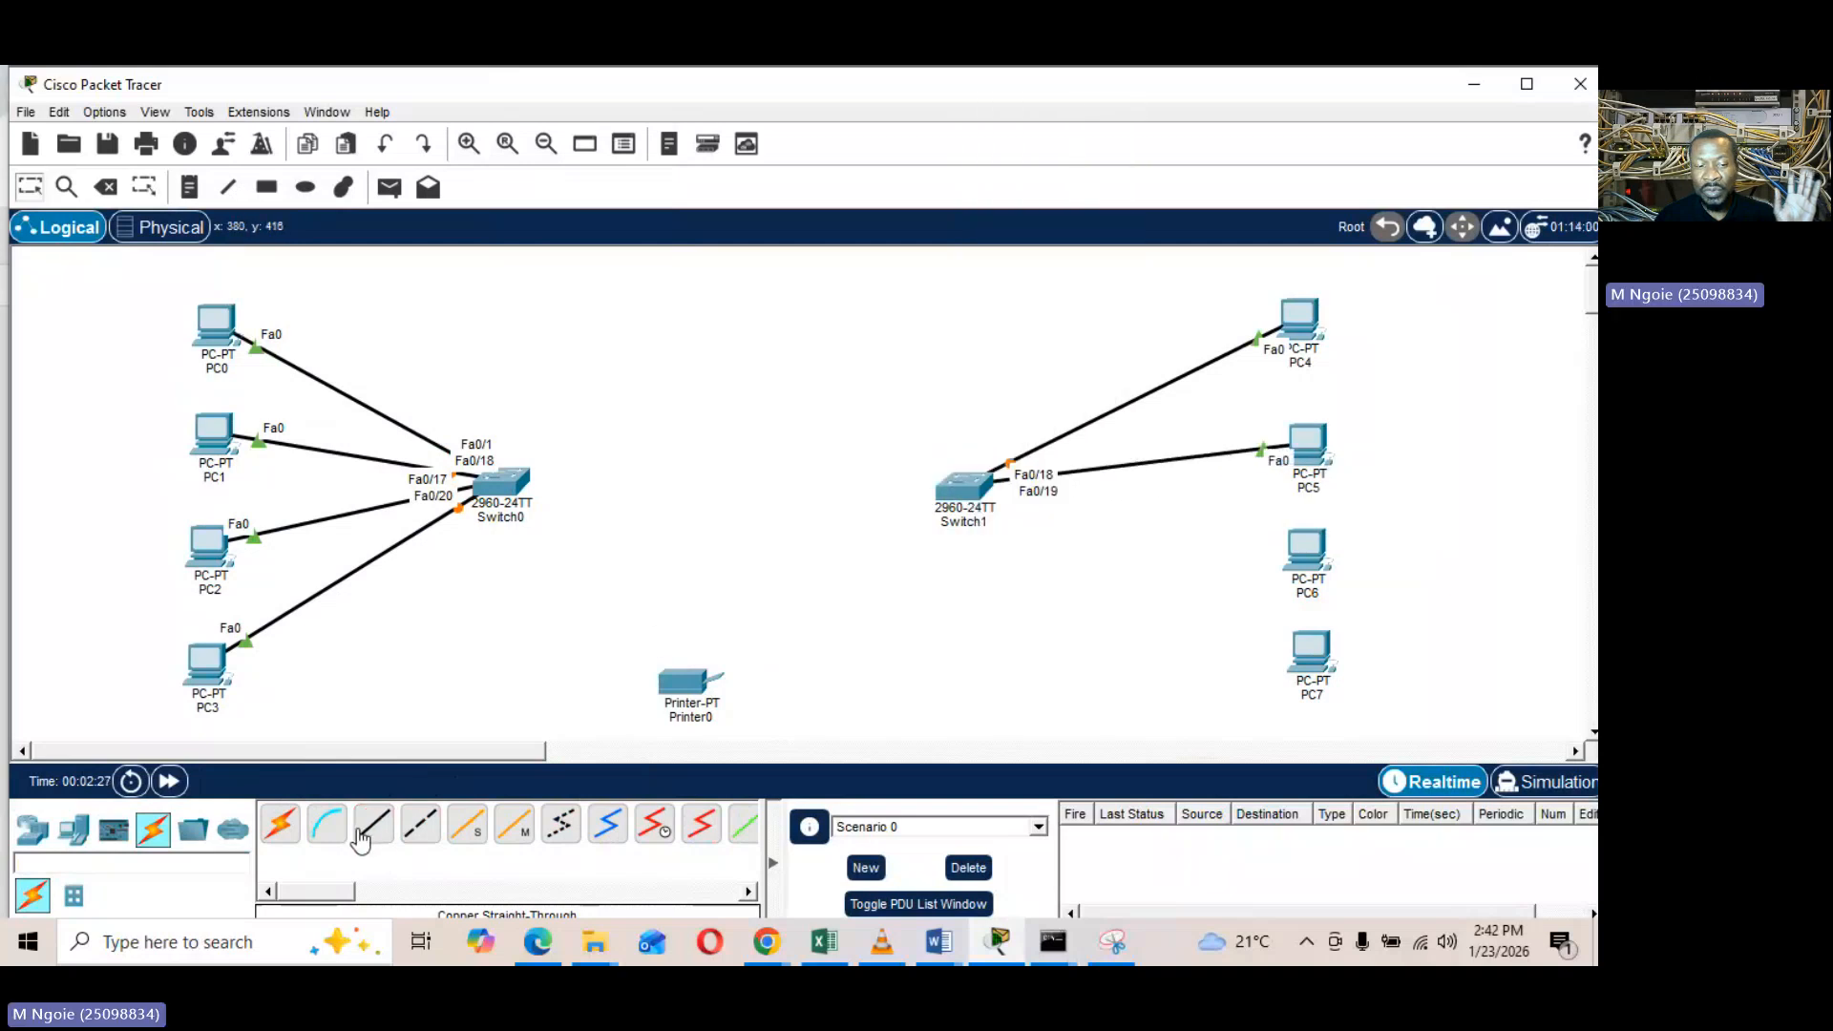
# Connect FastEthernet0 of PC6 to Fa0/20 and of PC7 to Fa0/21 on Switch1 with copper straight-through cables
pyautogui.click(1306, 539)
pyautogui.click(1378, 622)
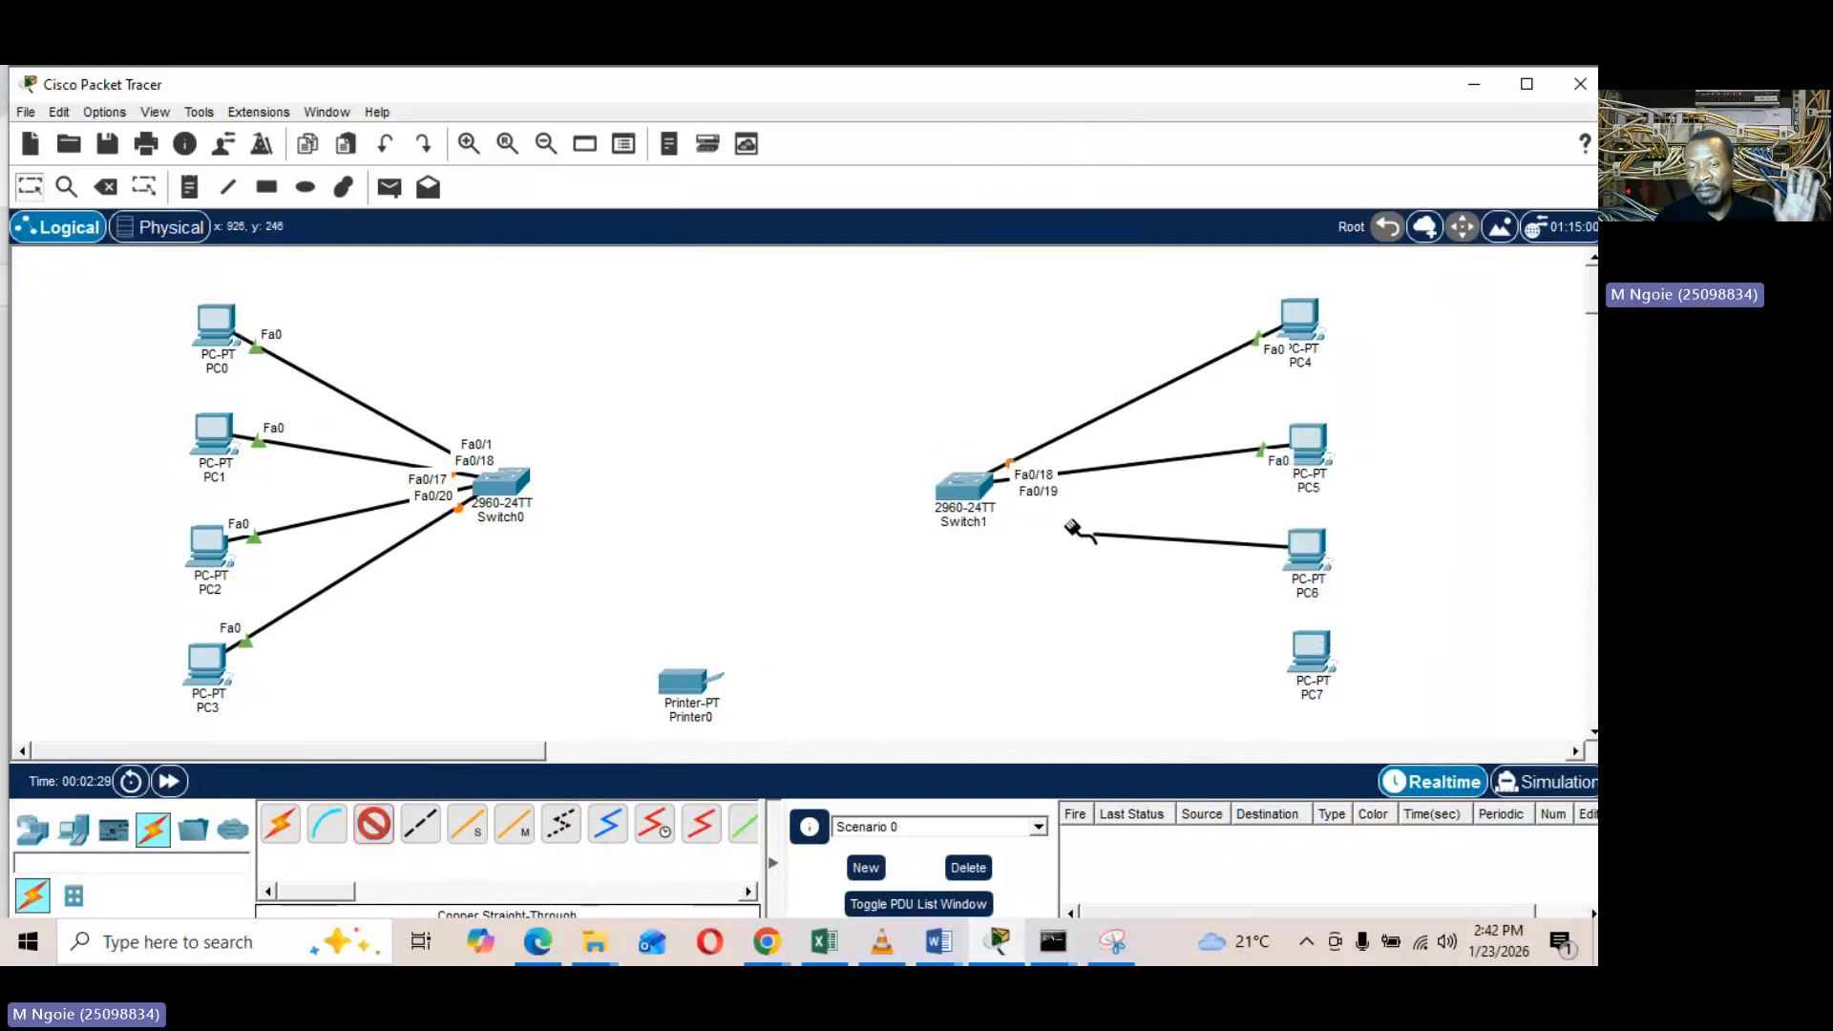
pyautogui.click(969, 489)
pyautogui.click(1050, 519)
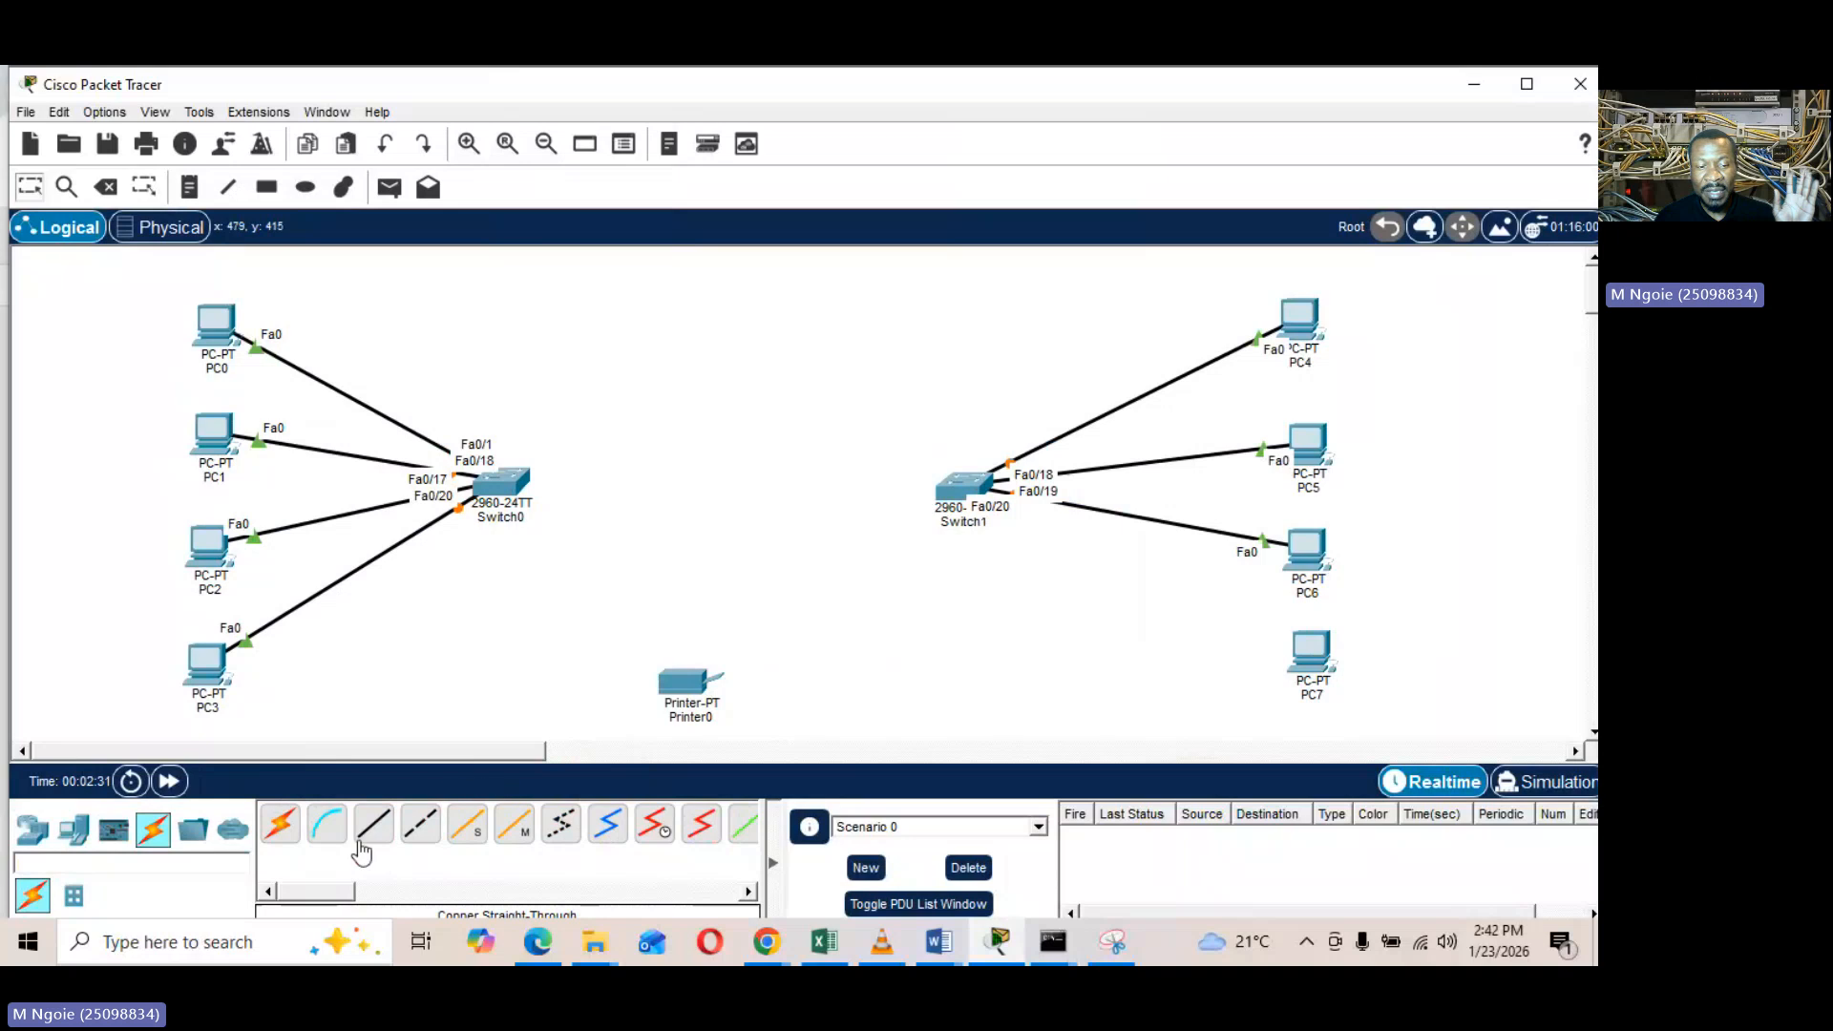
pyautogui.click(1327, 642)
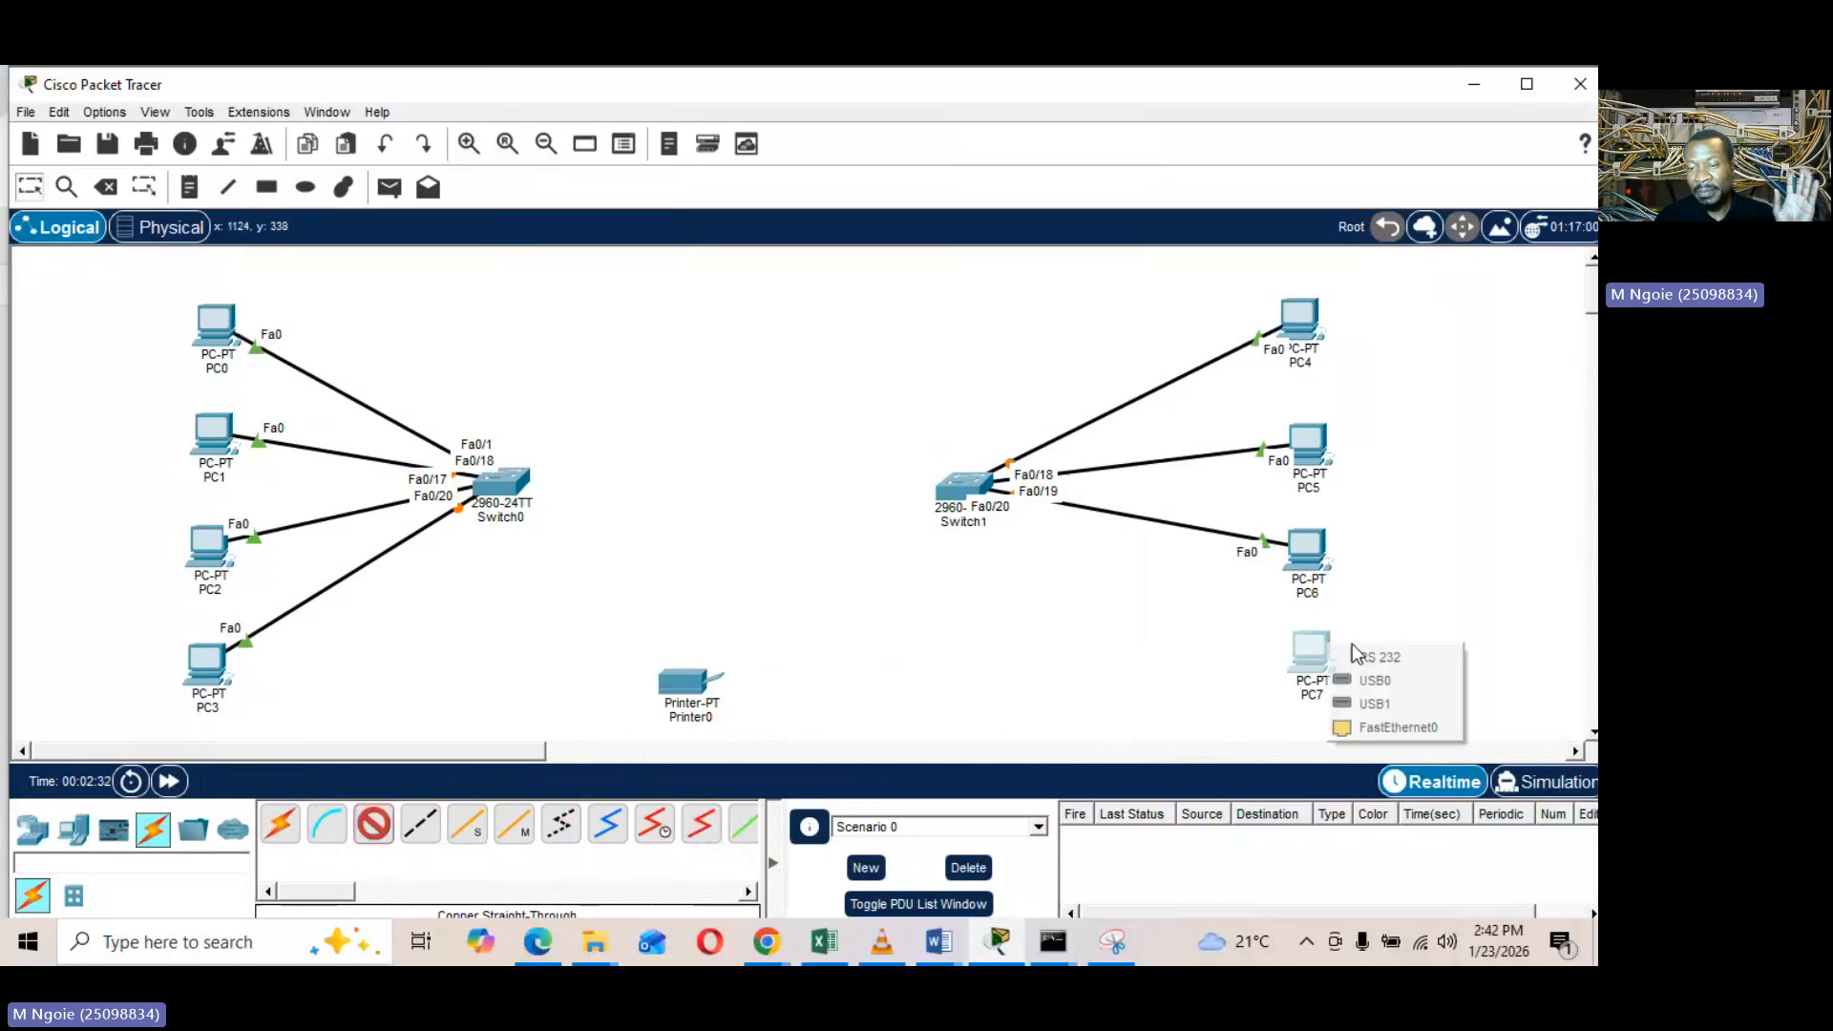
pyautogui.click(1382, 728)
pyautogui.click(966, 487)
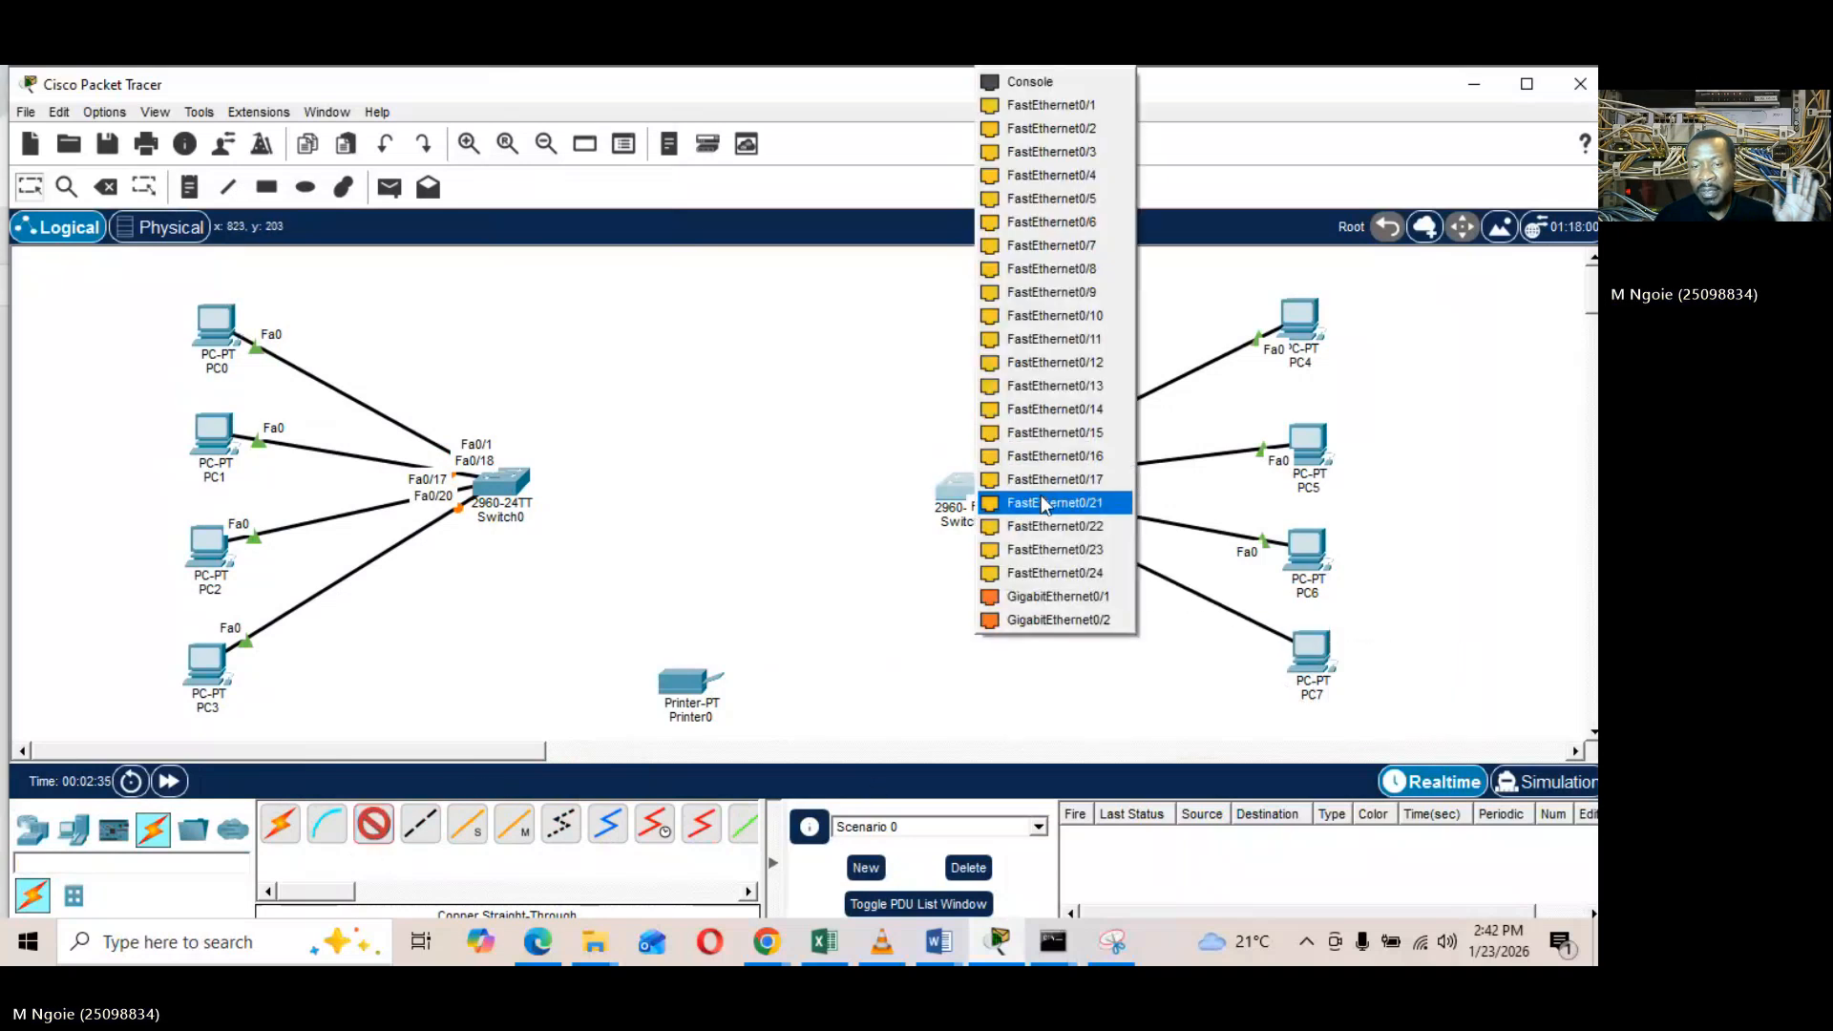
pyautogui.click(1050, 523)
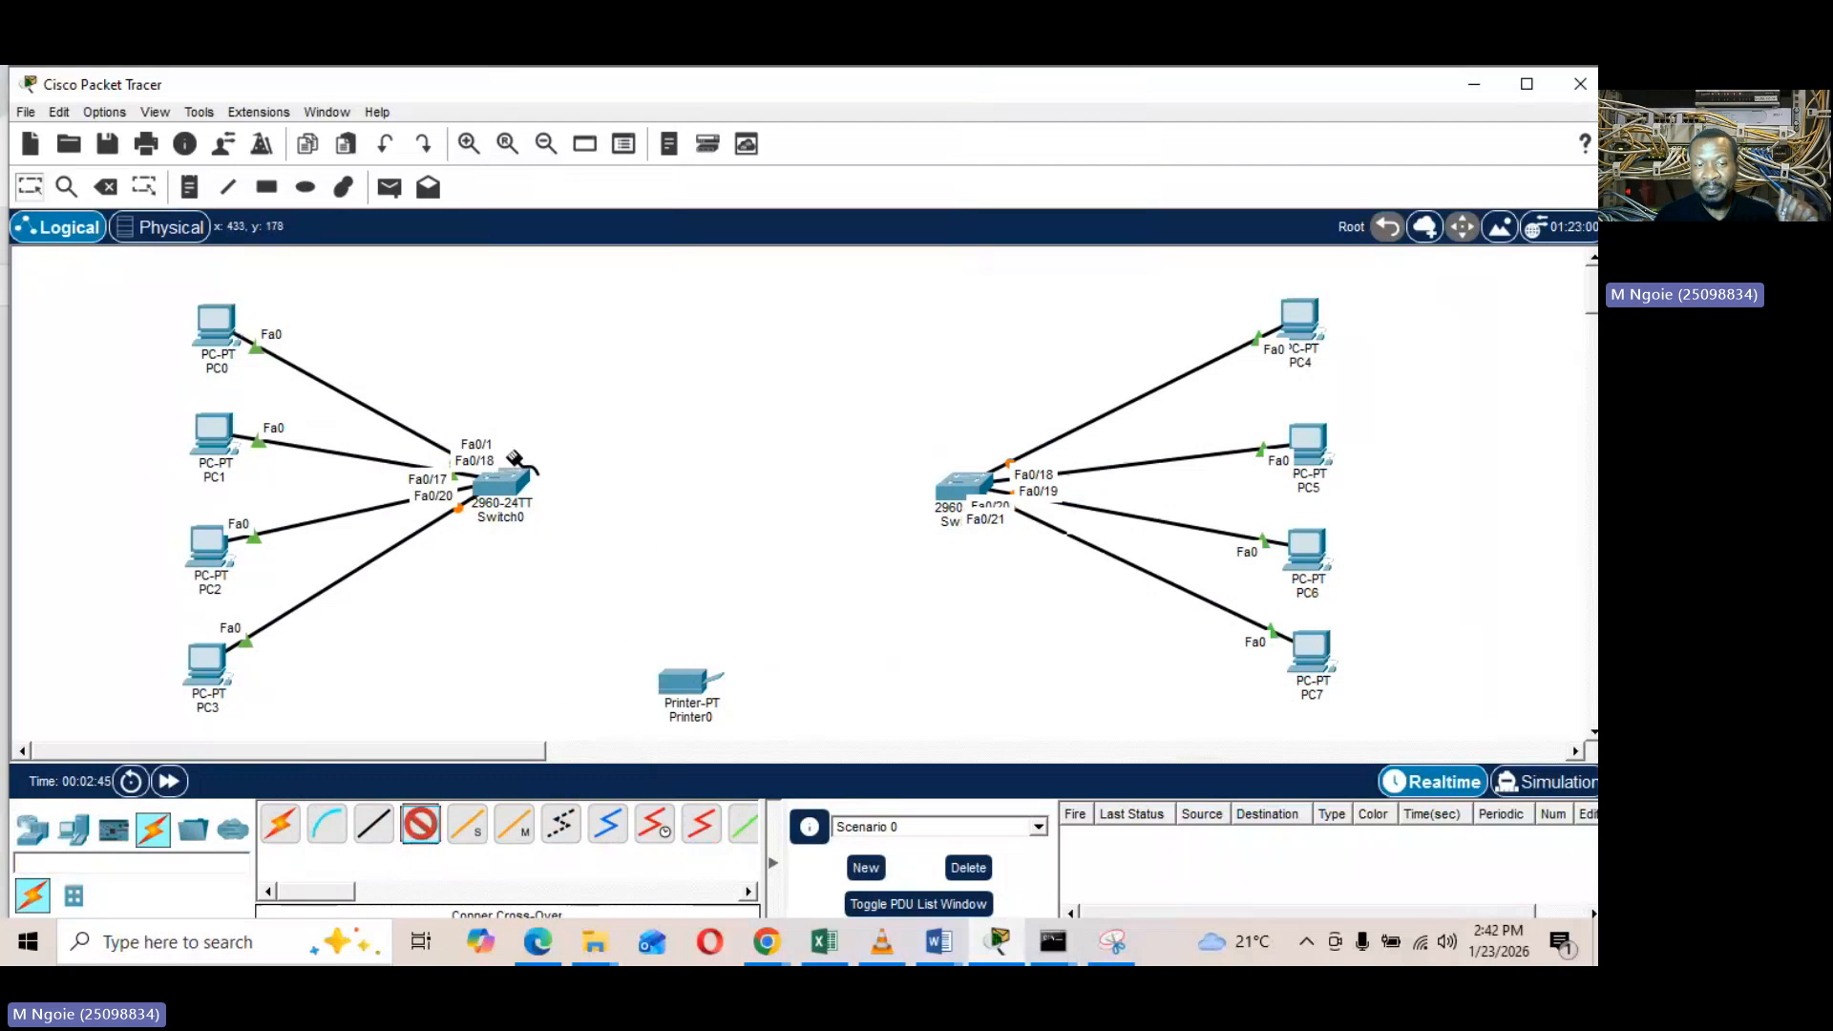
# Link Switch0 Gig0/1 to Switch1 Gig0/1 with a copper cross-over cable
pyautogui.click(506, 474)
pyautogui.click(573, 593)
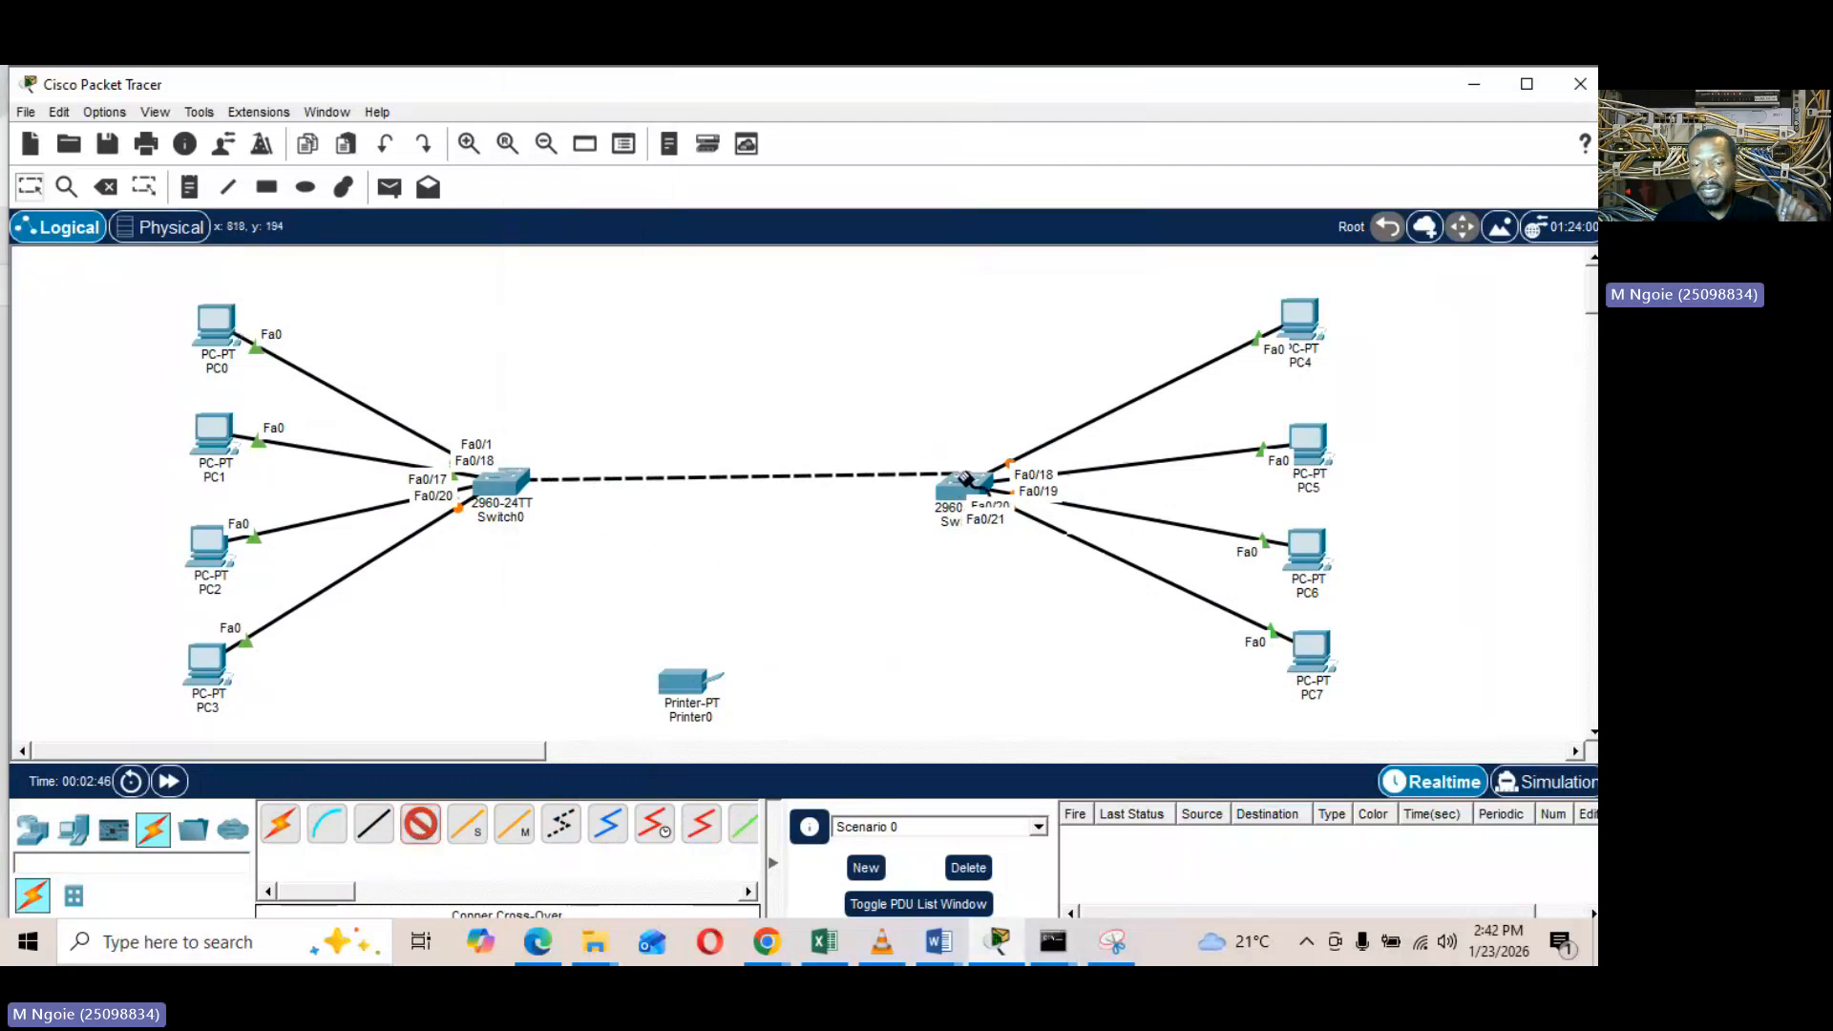
pyautogui.click(967, 480)
pyautogui.click(1055, 573)
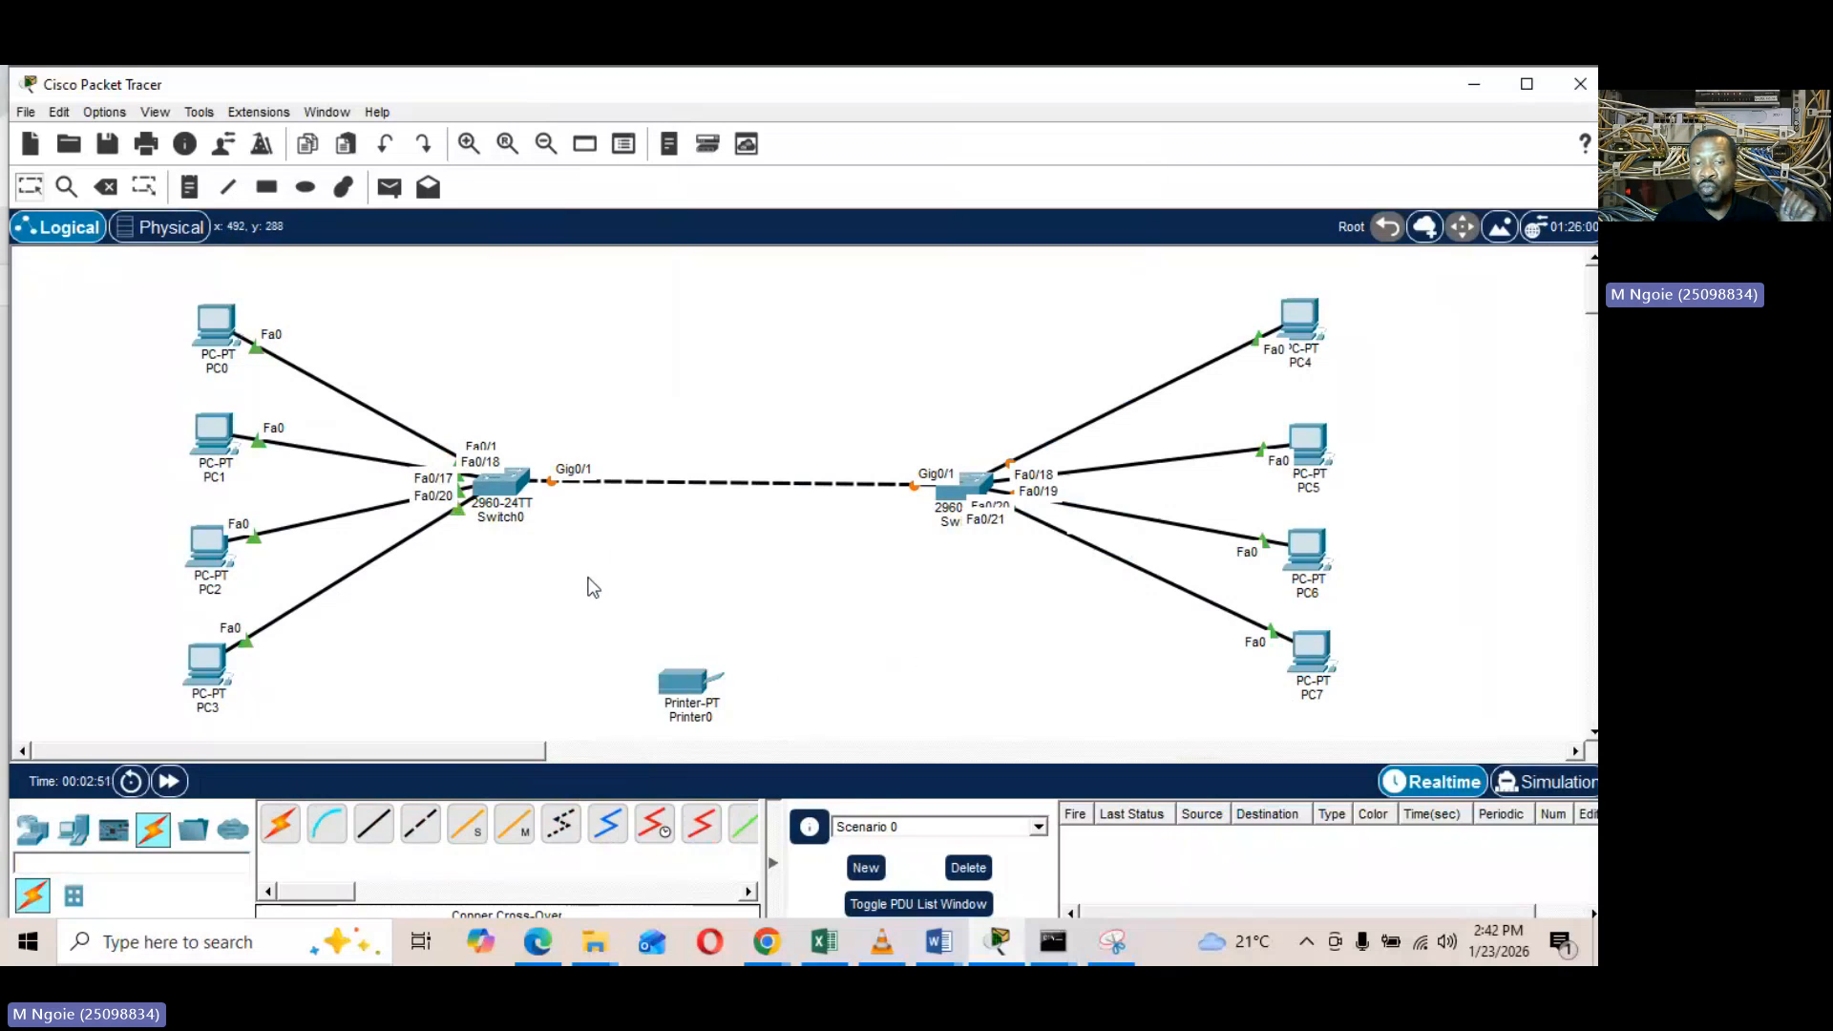
# Connect Fa0/22 on Switch0 to FastEthernet0 of Printer0 with a copper straight-through cable
pyautogui.click(374, 823)
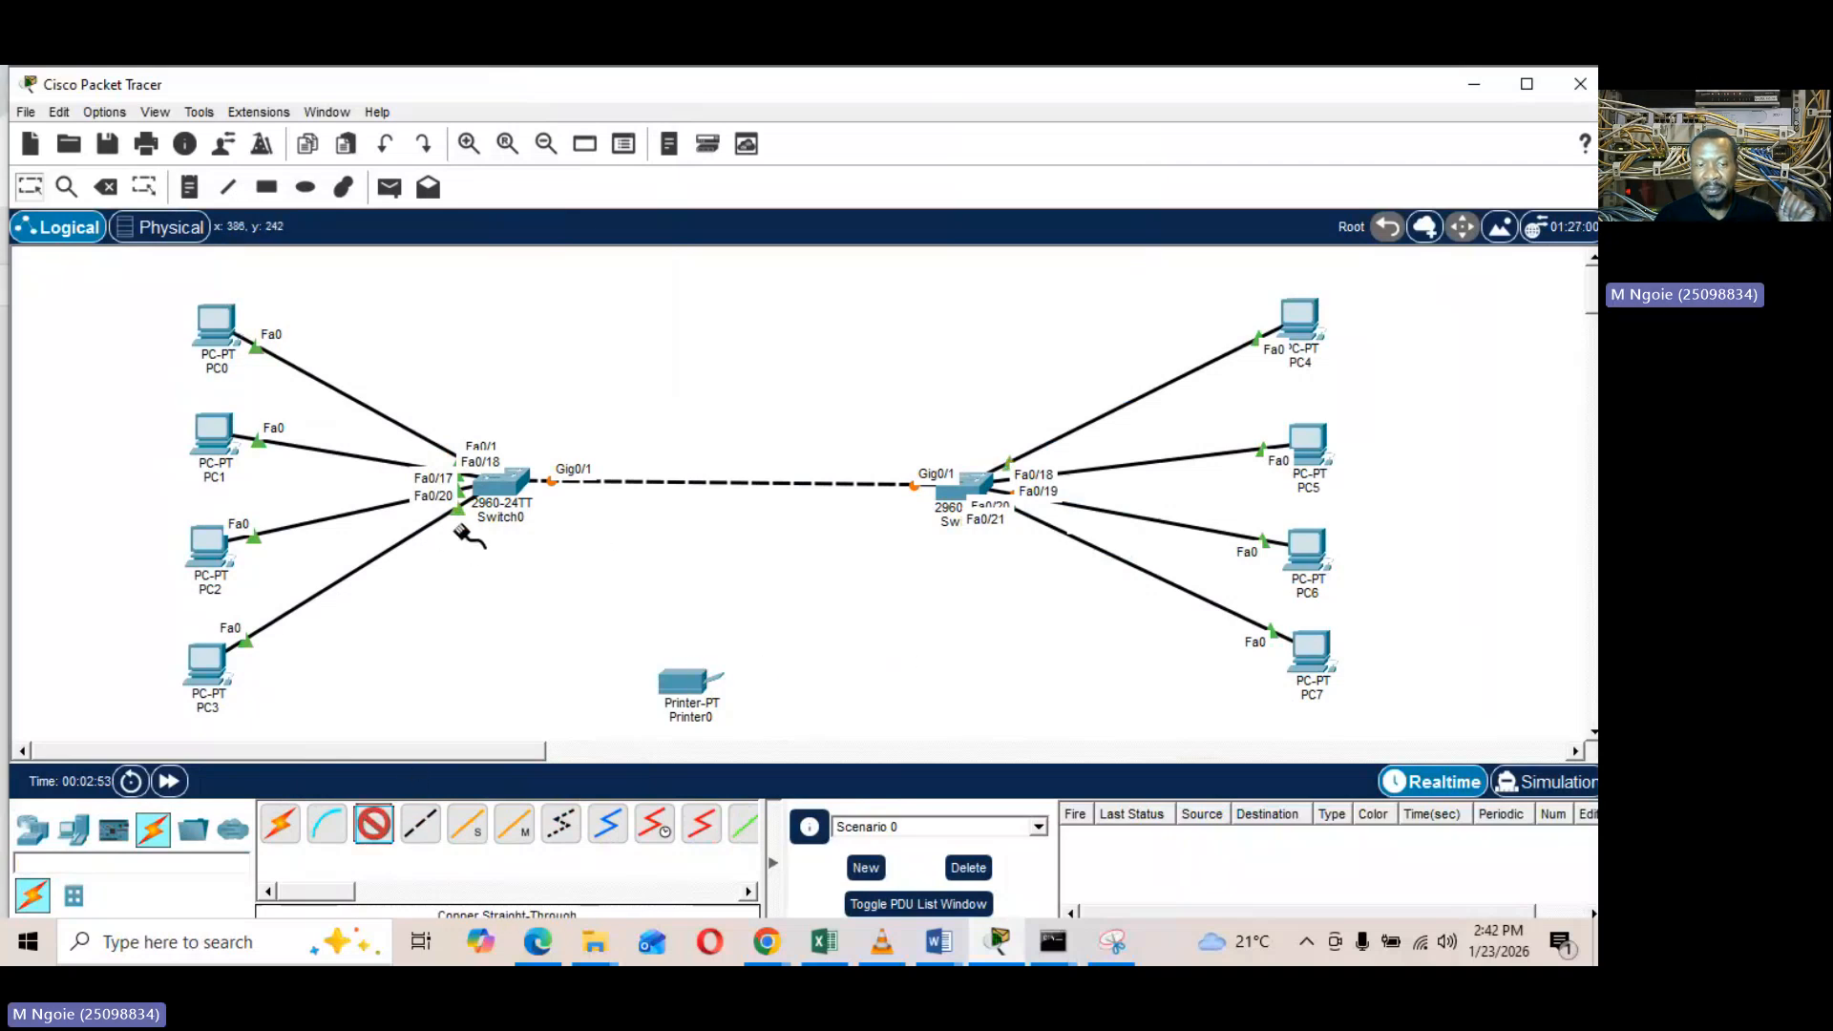
pyautogui.click(493, 488)
pyautogui.click(573, 474)
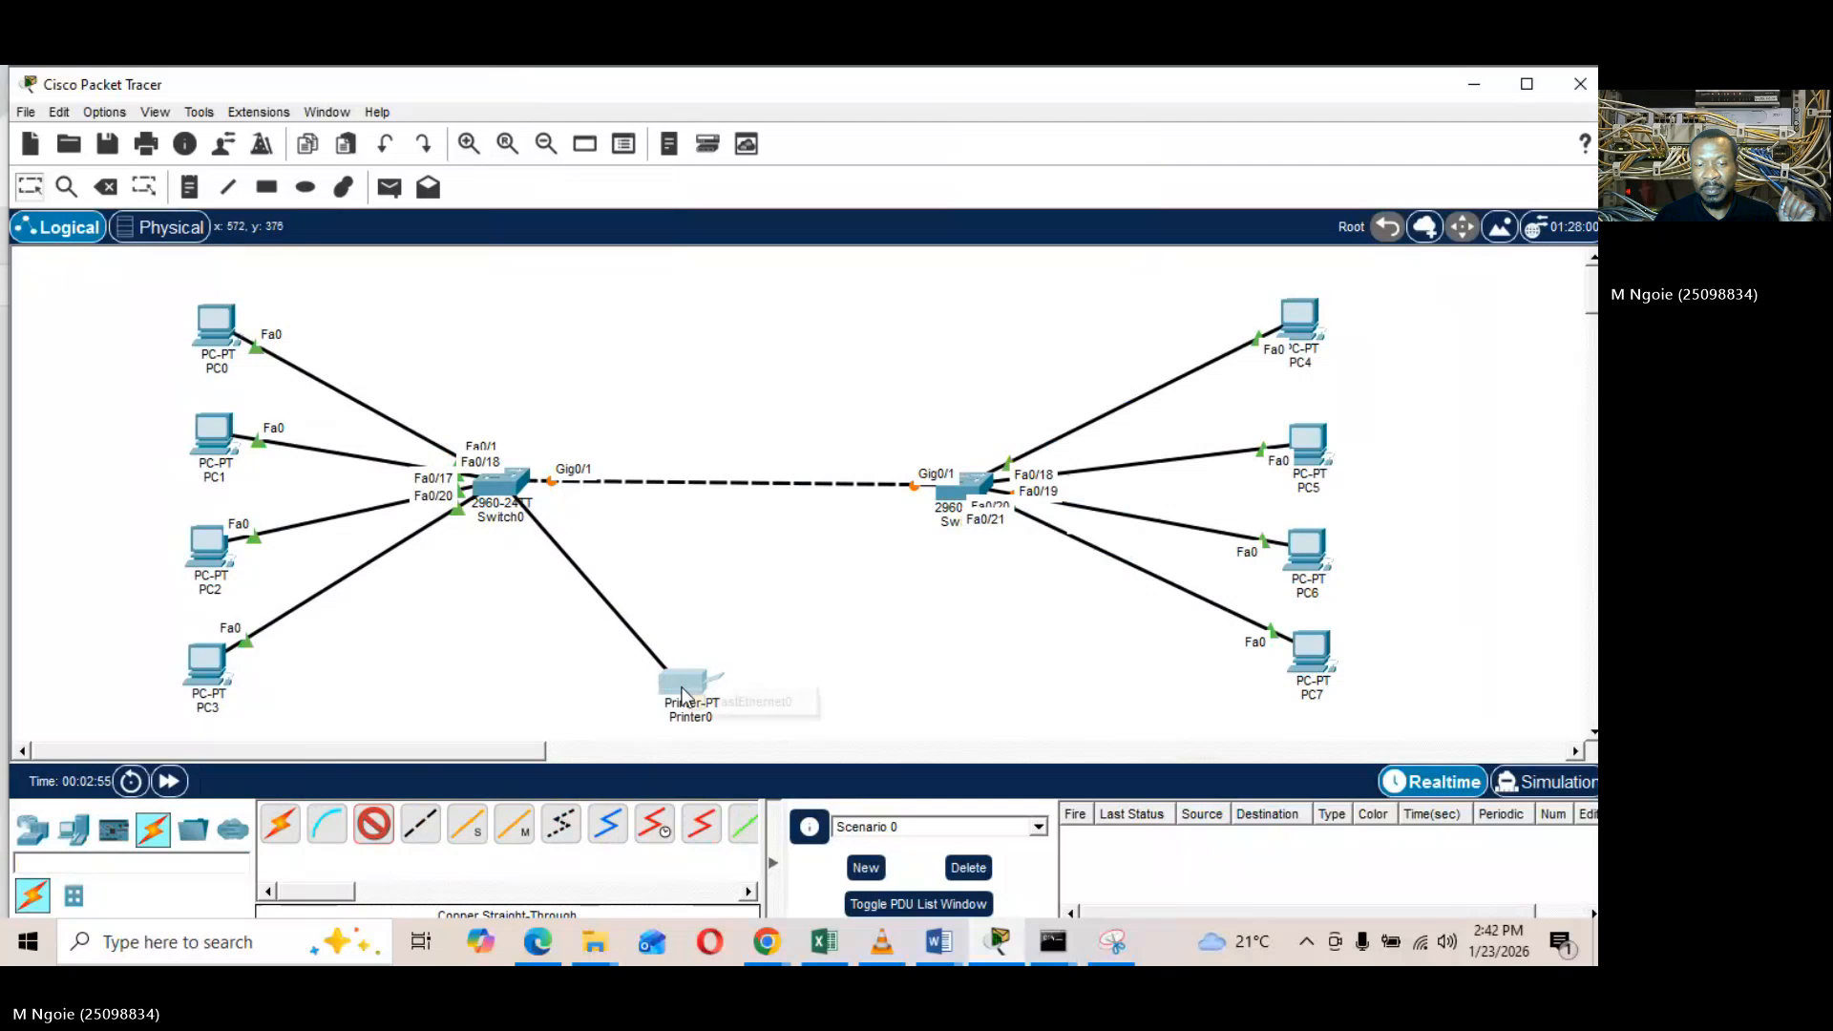
pyautogui.click(686, 690)
pyautogui.click(771, 701)
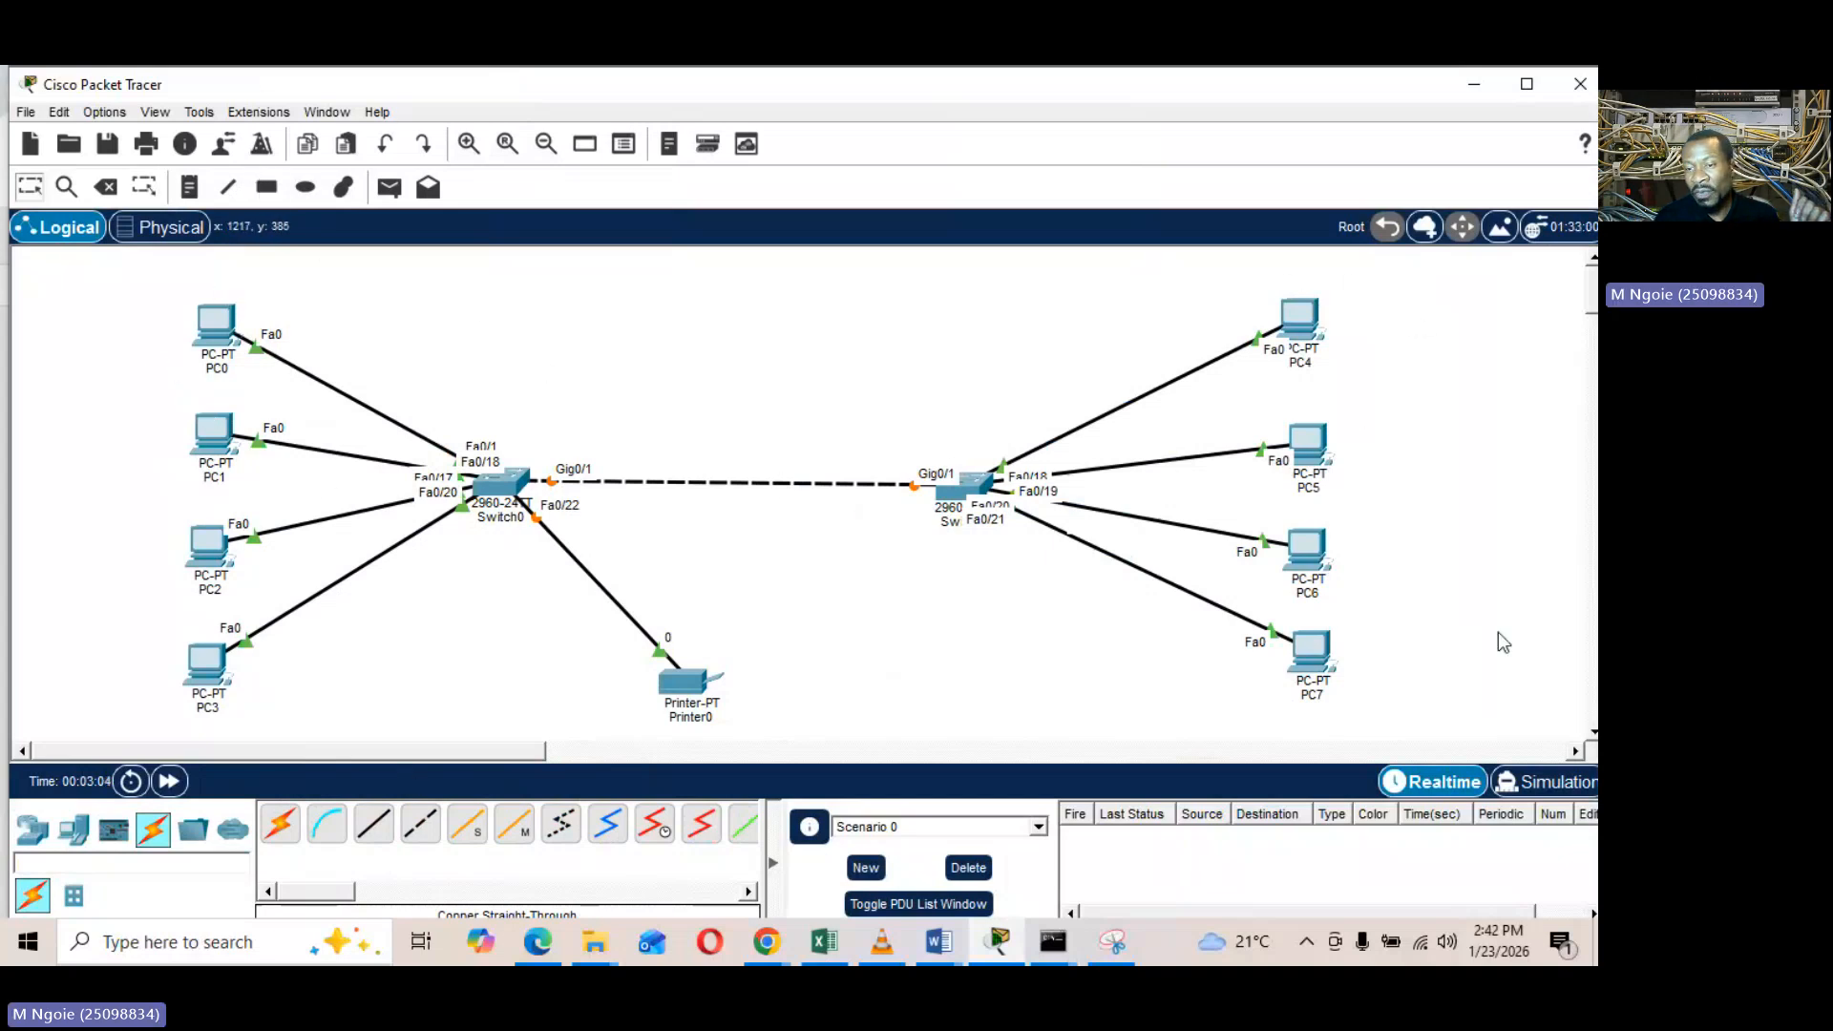
# Draw a rectangle filled with yellow (#ffff00) around PC0, PC1, PC2 and PC3
pyautogui.click(267, 189)
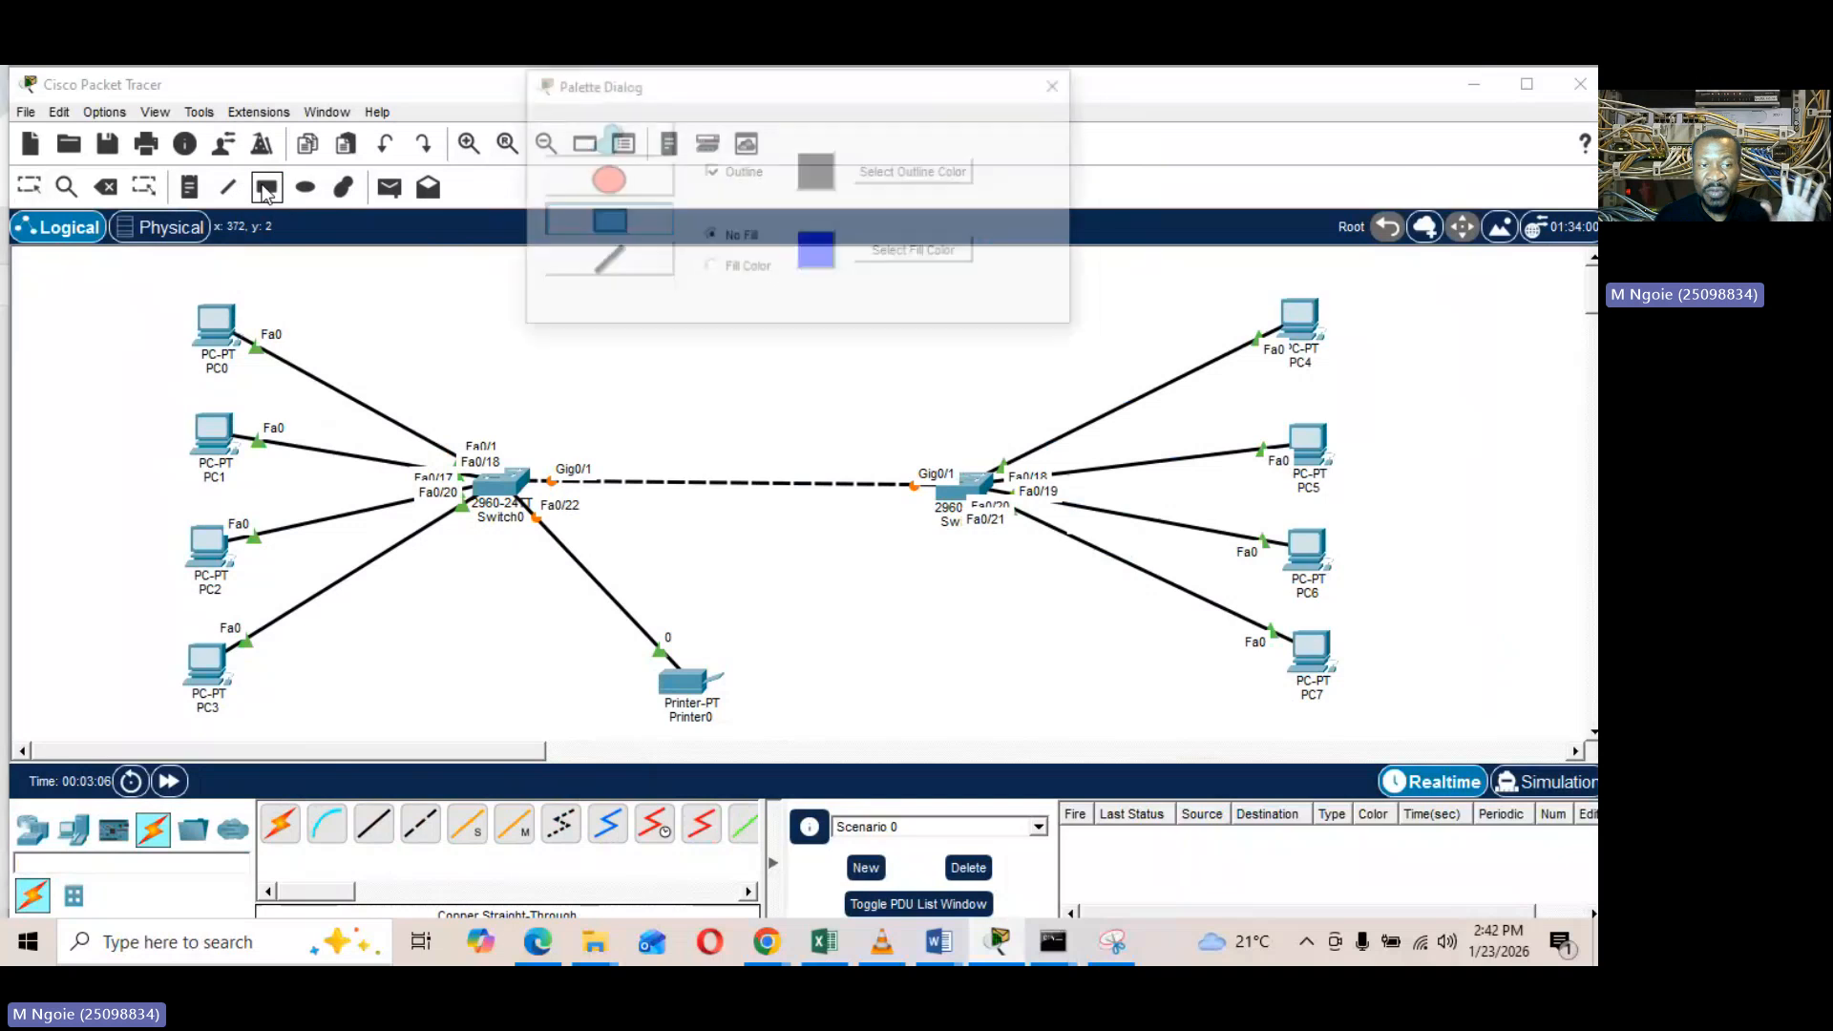
pyautogui.click(709, 271)
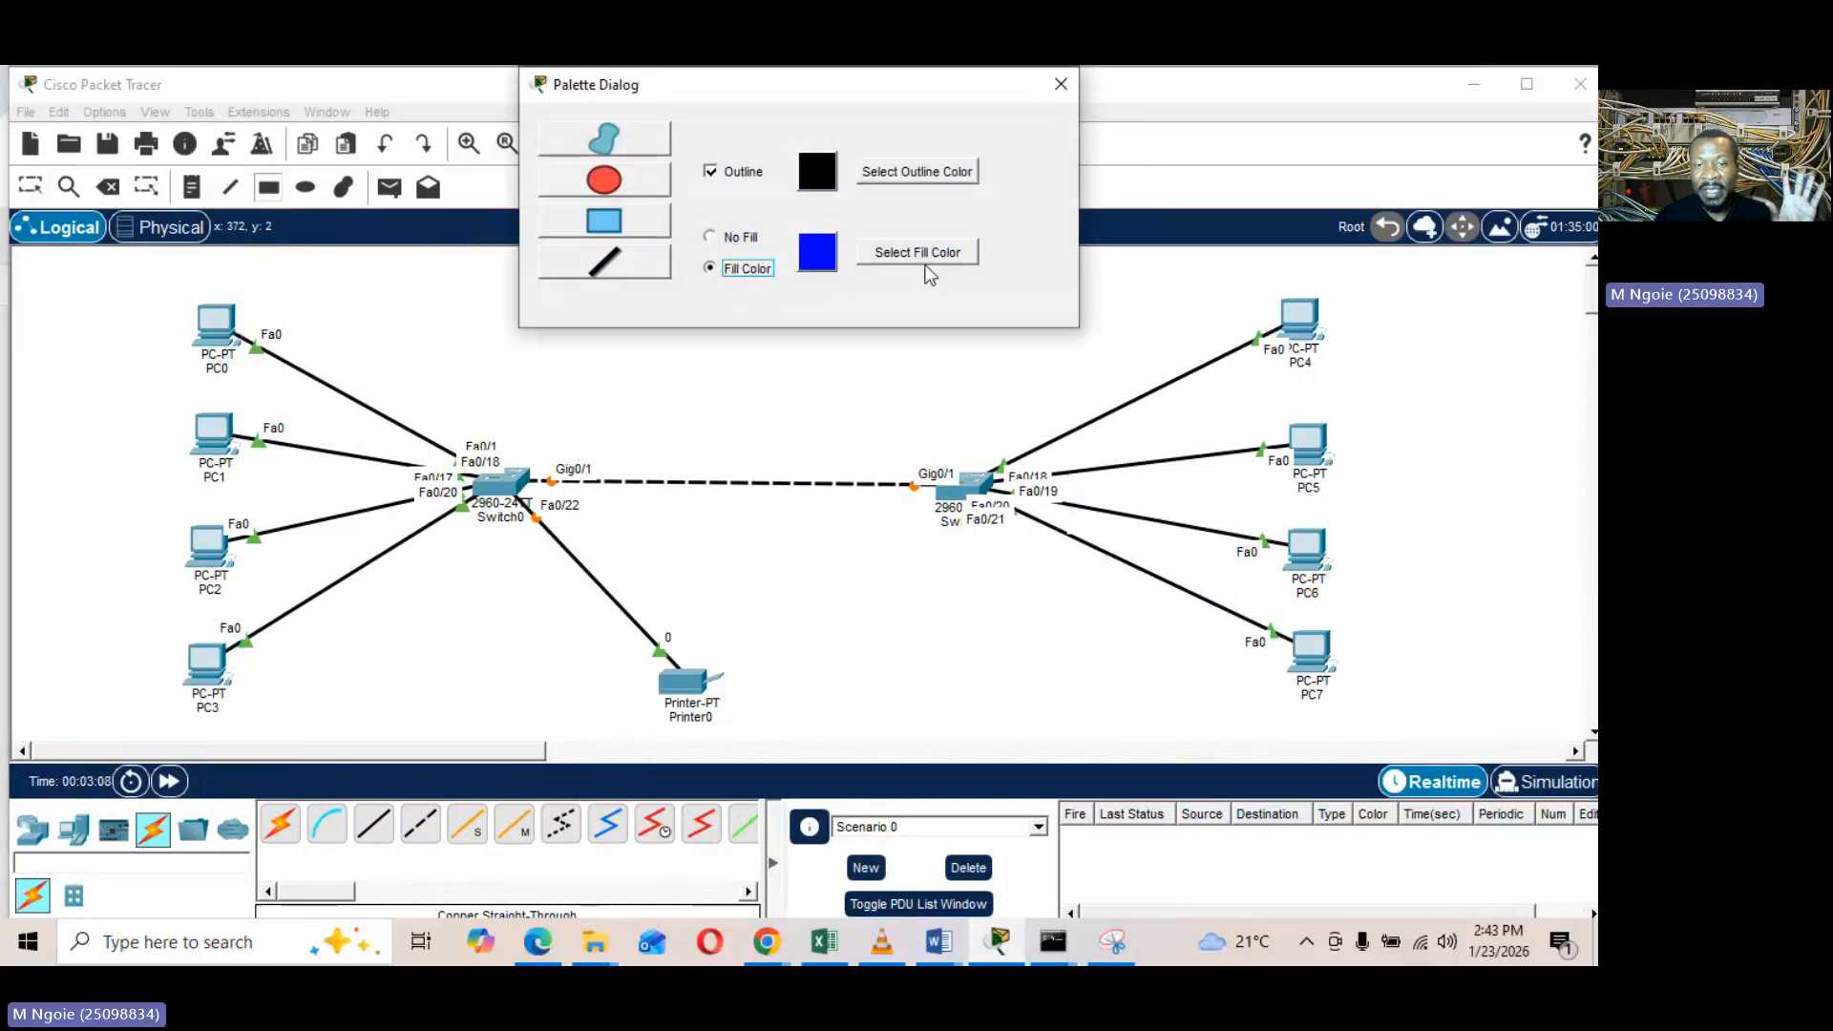
pyautogui.click(931, 258)
pyautogui.click(740, 386)
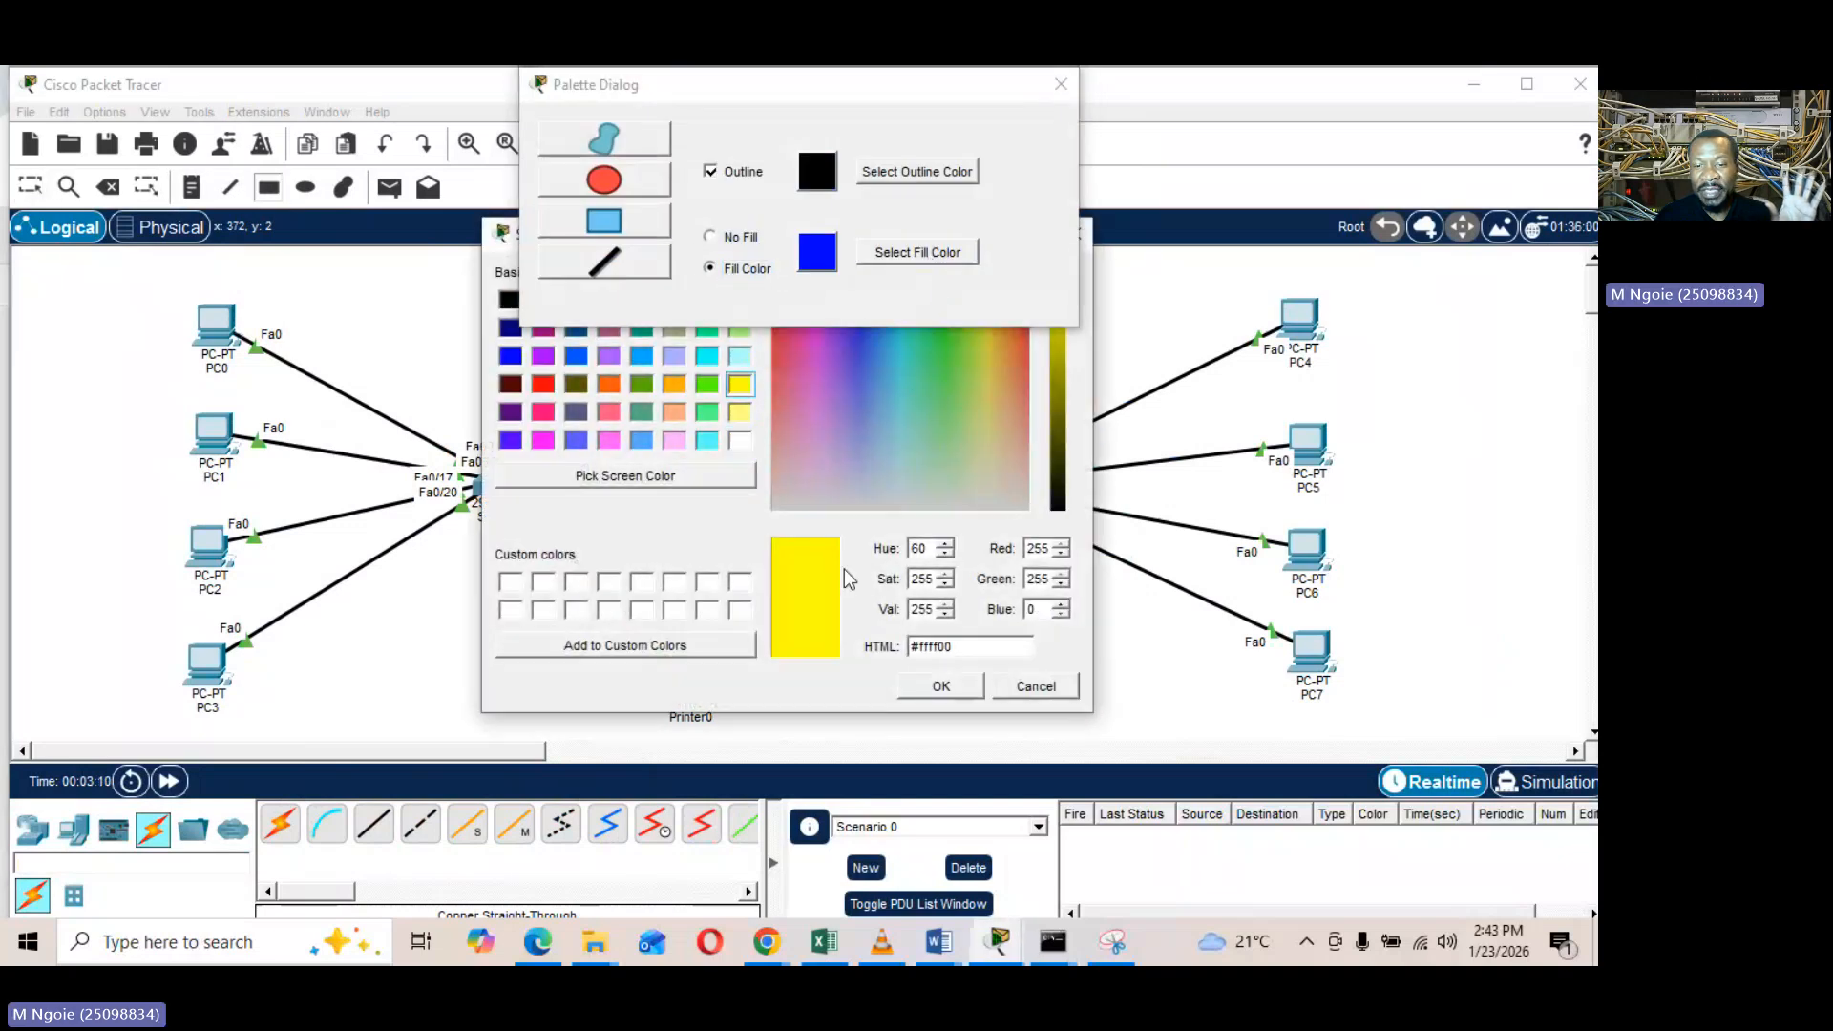
pyautogui.click(938, 688)
pyautogui.moveTo(122, 277); pyautogui.dragTo(373, 723)
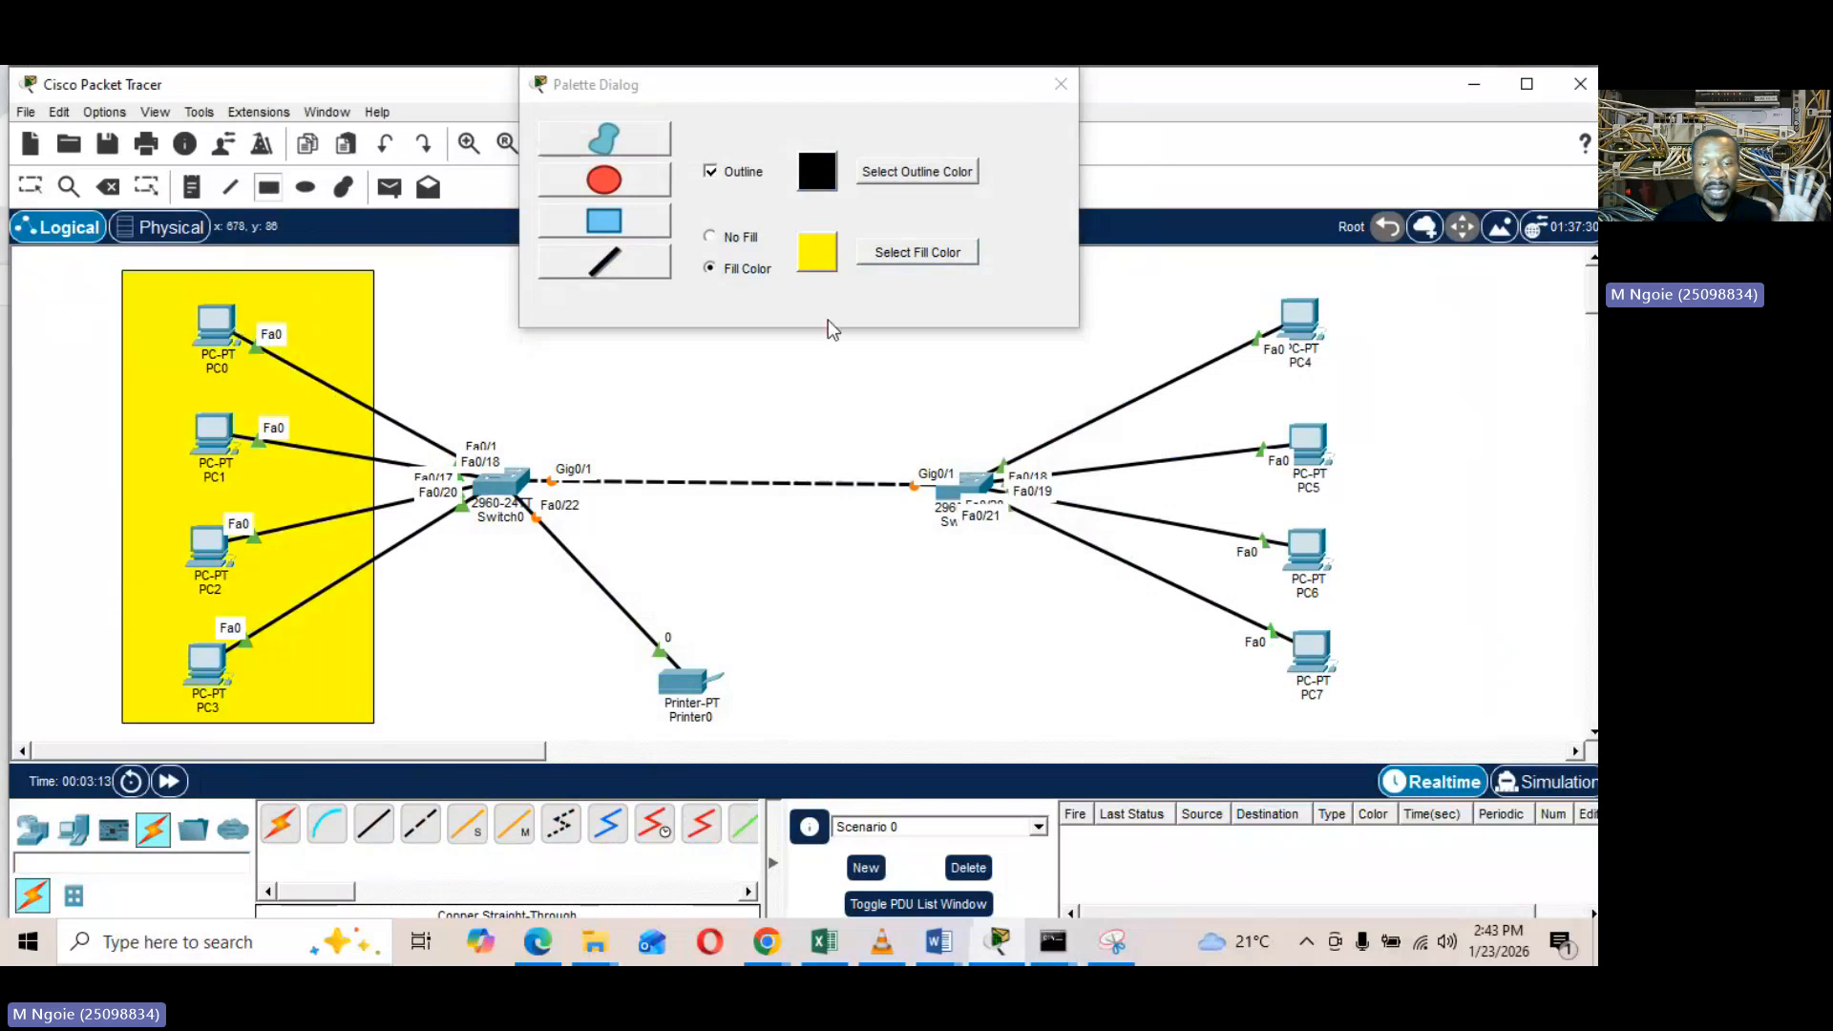
# Draw a rectangle filled with pink (#ff55ff) around PC4, PC5, PC6 and PC7, and close the drawing palette
pyautogui.click(945, 253)
pyautogui.click(609, 440)
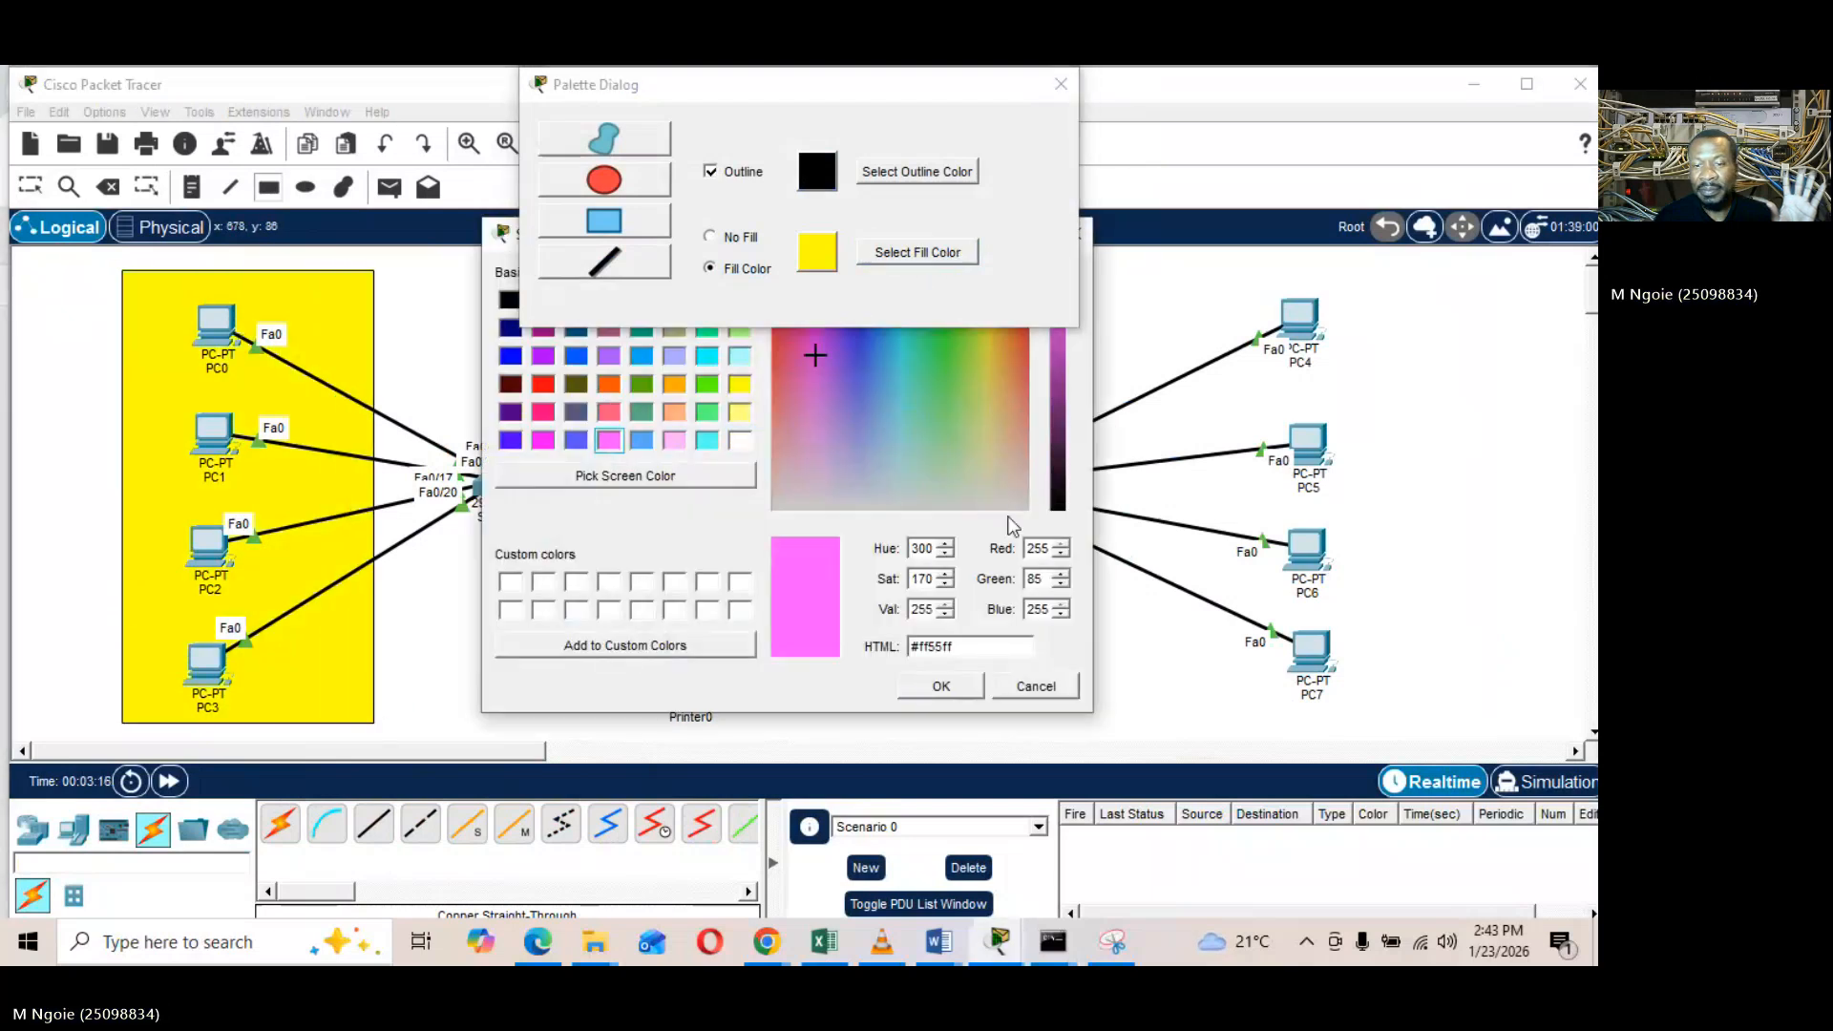
pyautogui.click(962, 680)
pyautogui.moveTo(1163, 264); pyautogui.dragTo(1475, 717)
pyautogui.click(1060, 84)
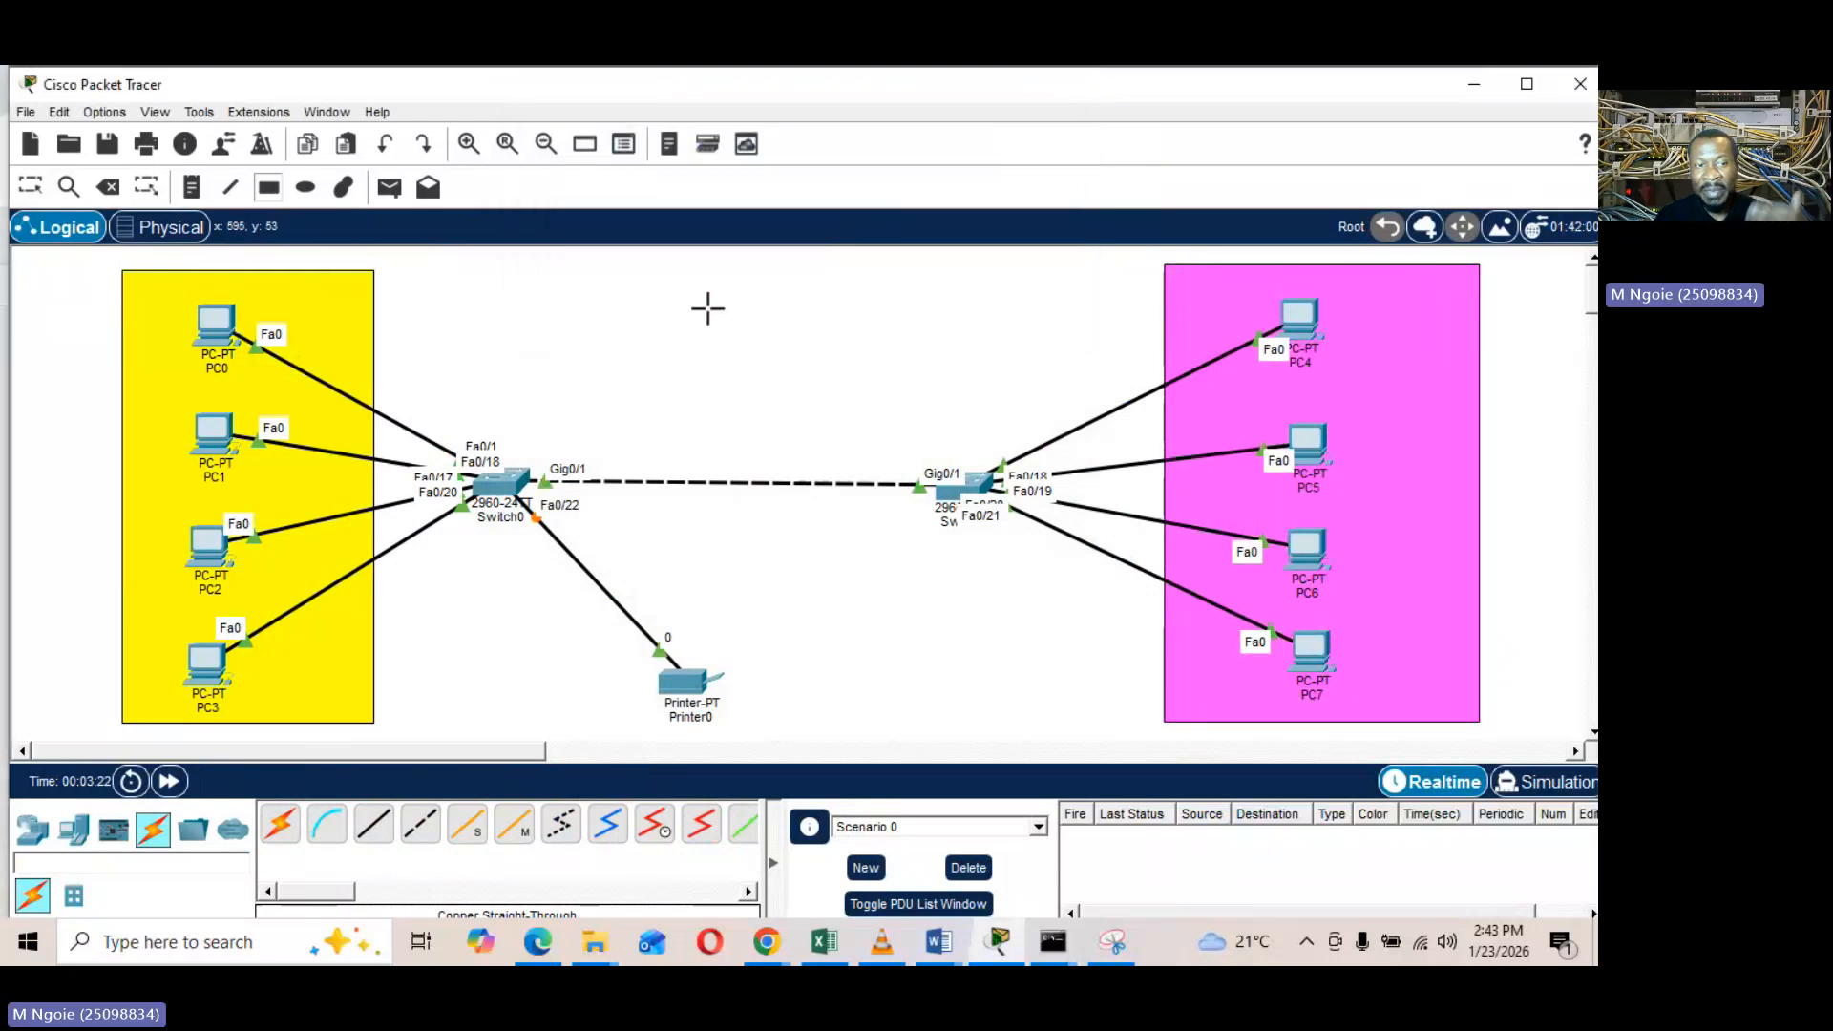
# Place the note "Office A" in the yellow area and the note "Office B" in the pink area
pyautogui.click(191, 186)
pyautogui.click(279, 290)
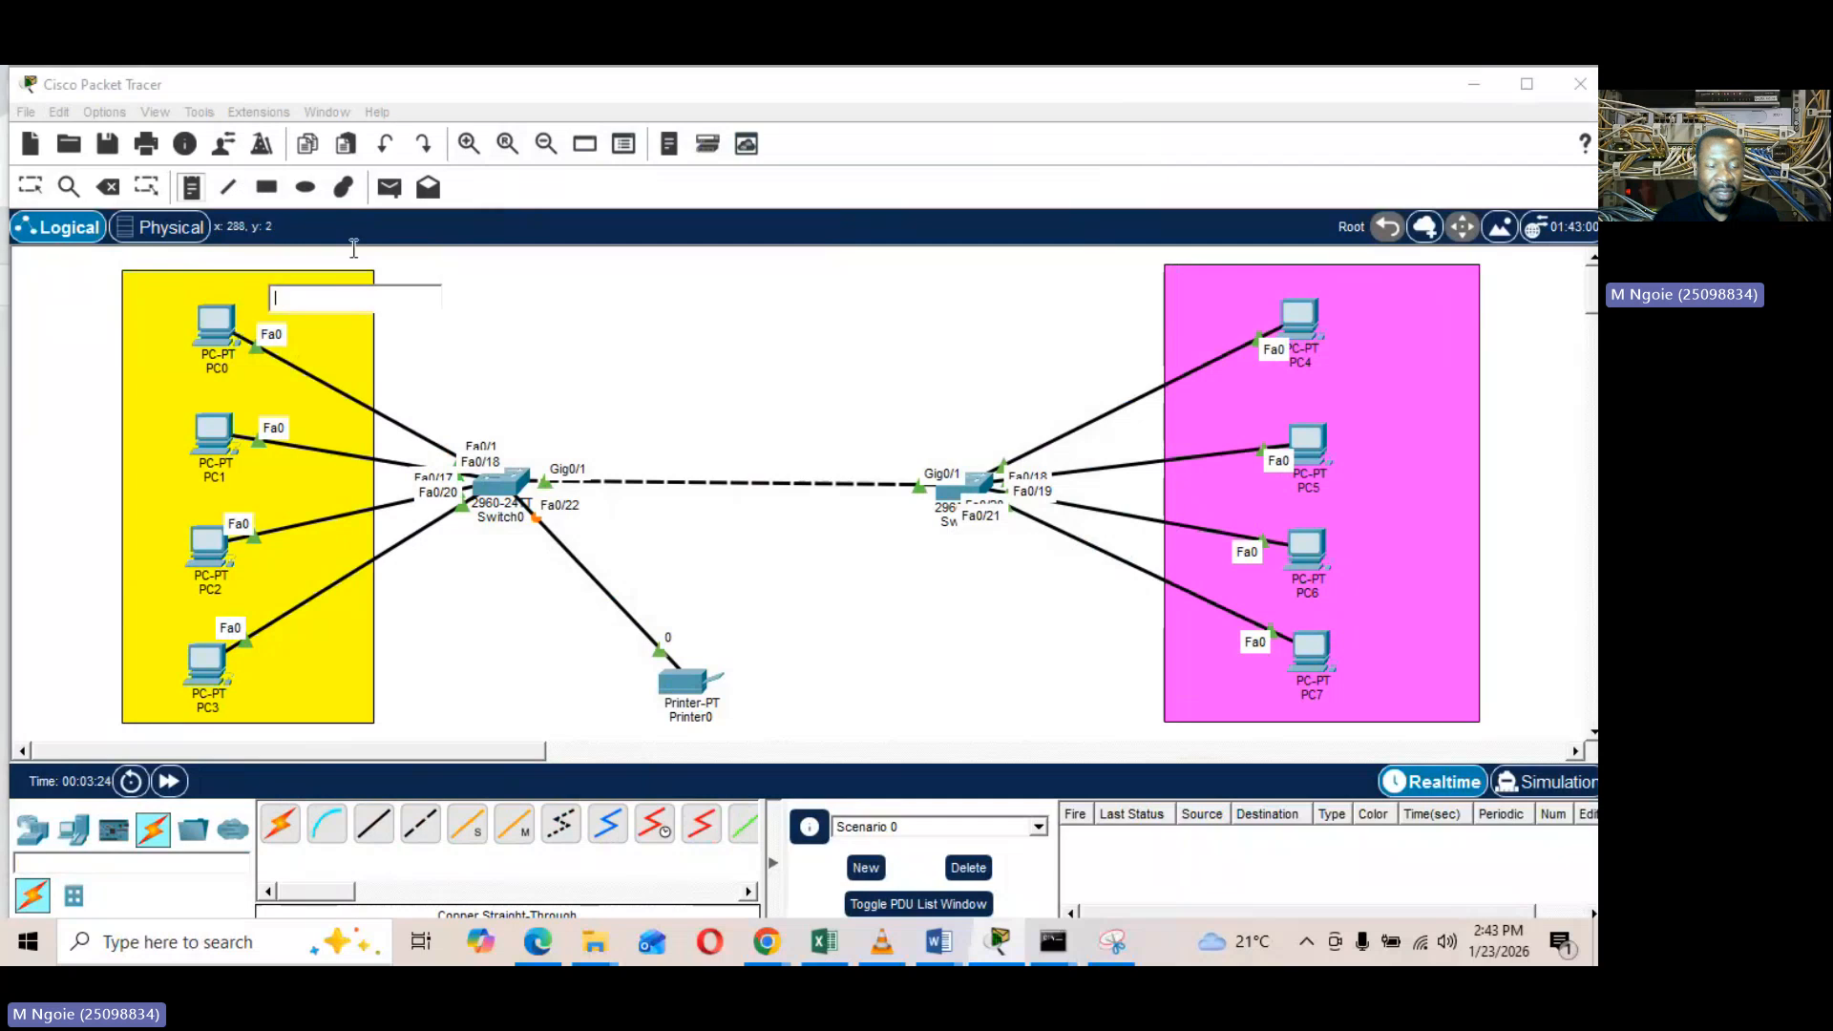
pyautogui.write('Office A')
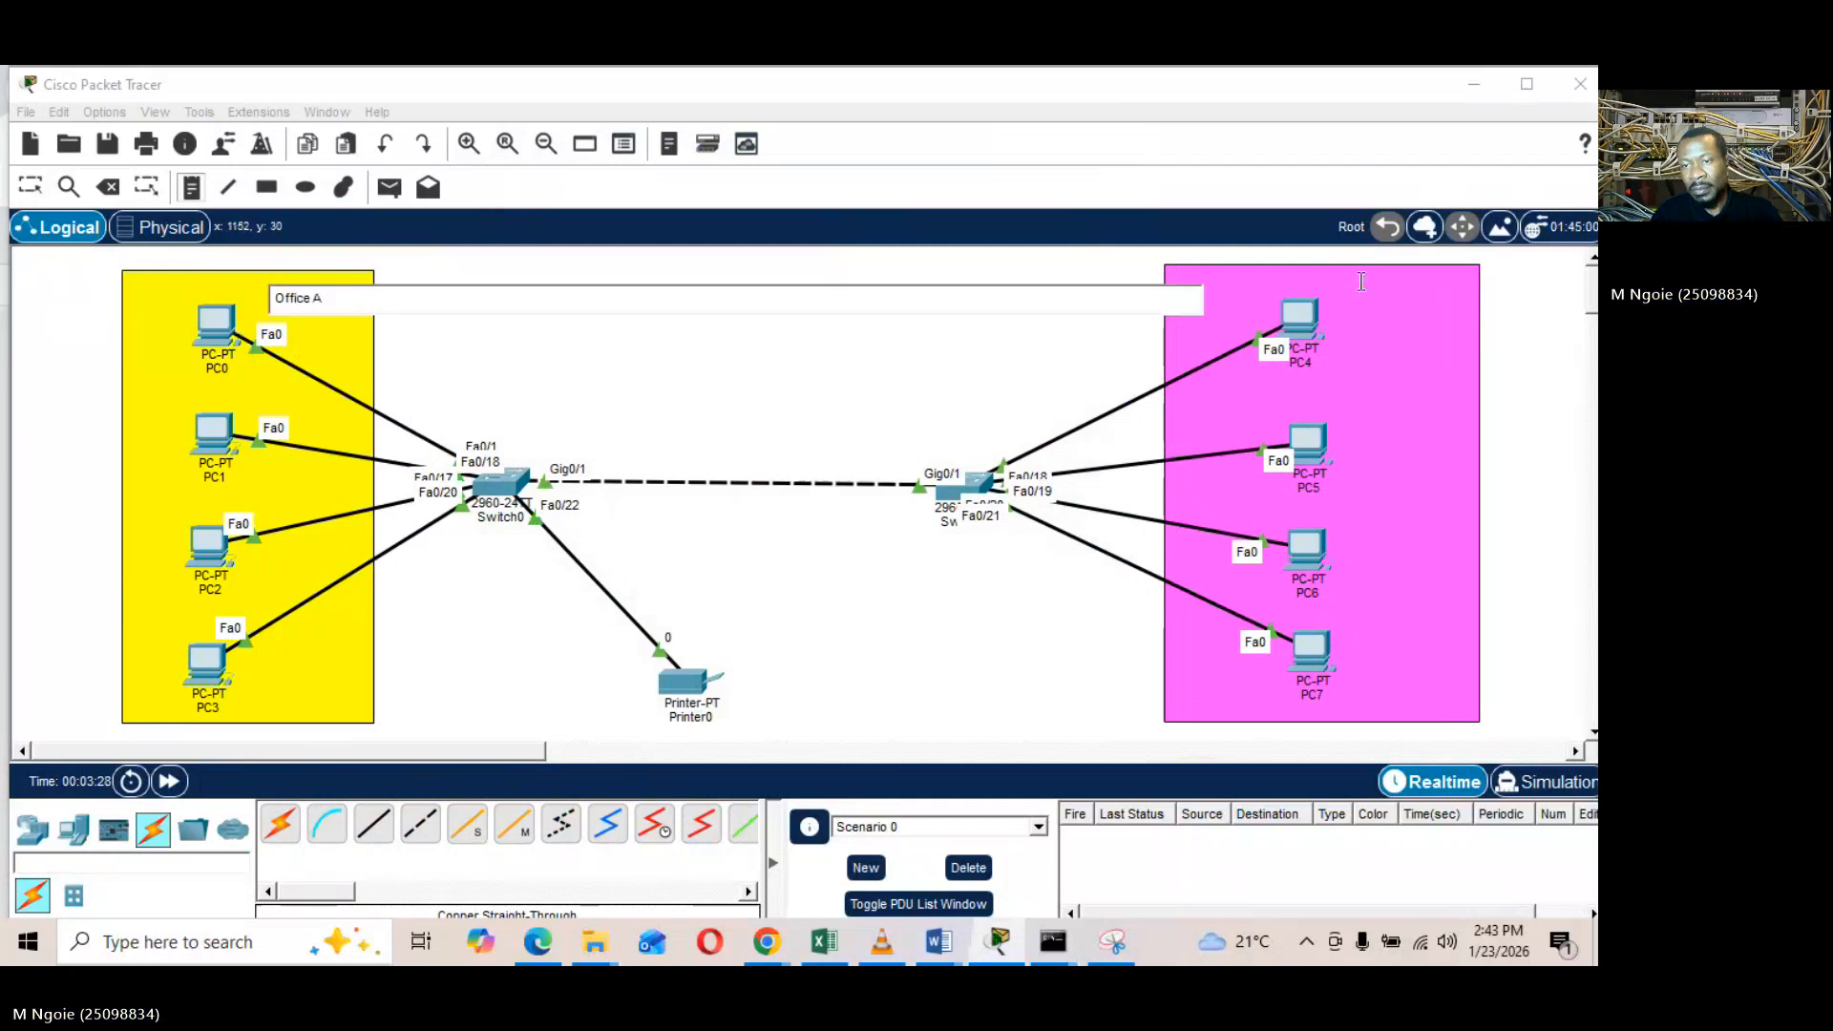
pyautogui.click(1362, 271)
pyautogui.write('Off')
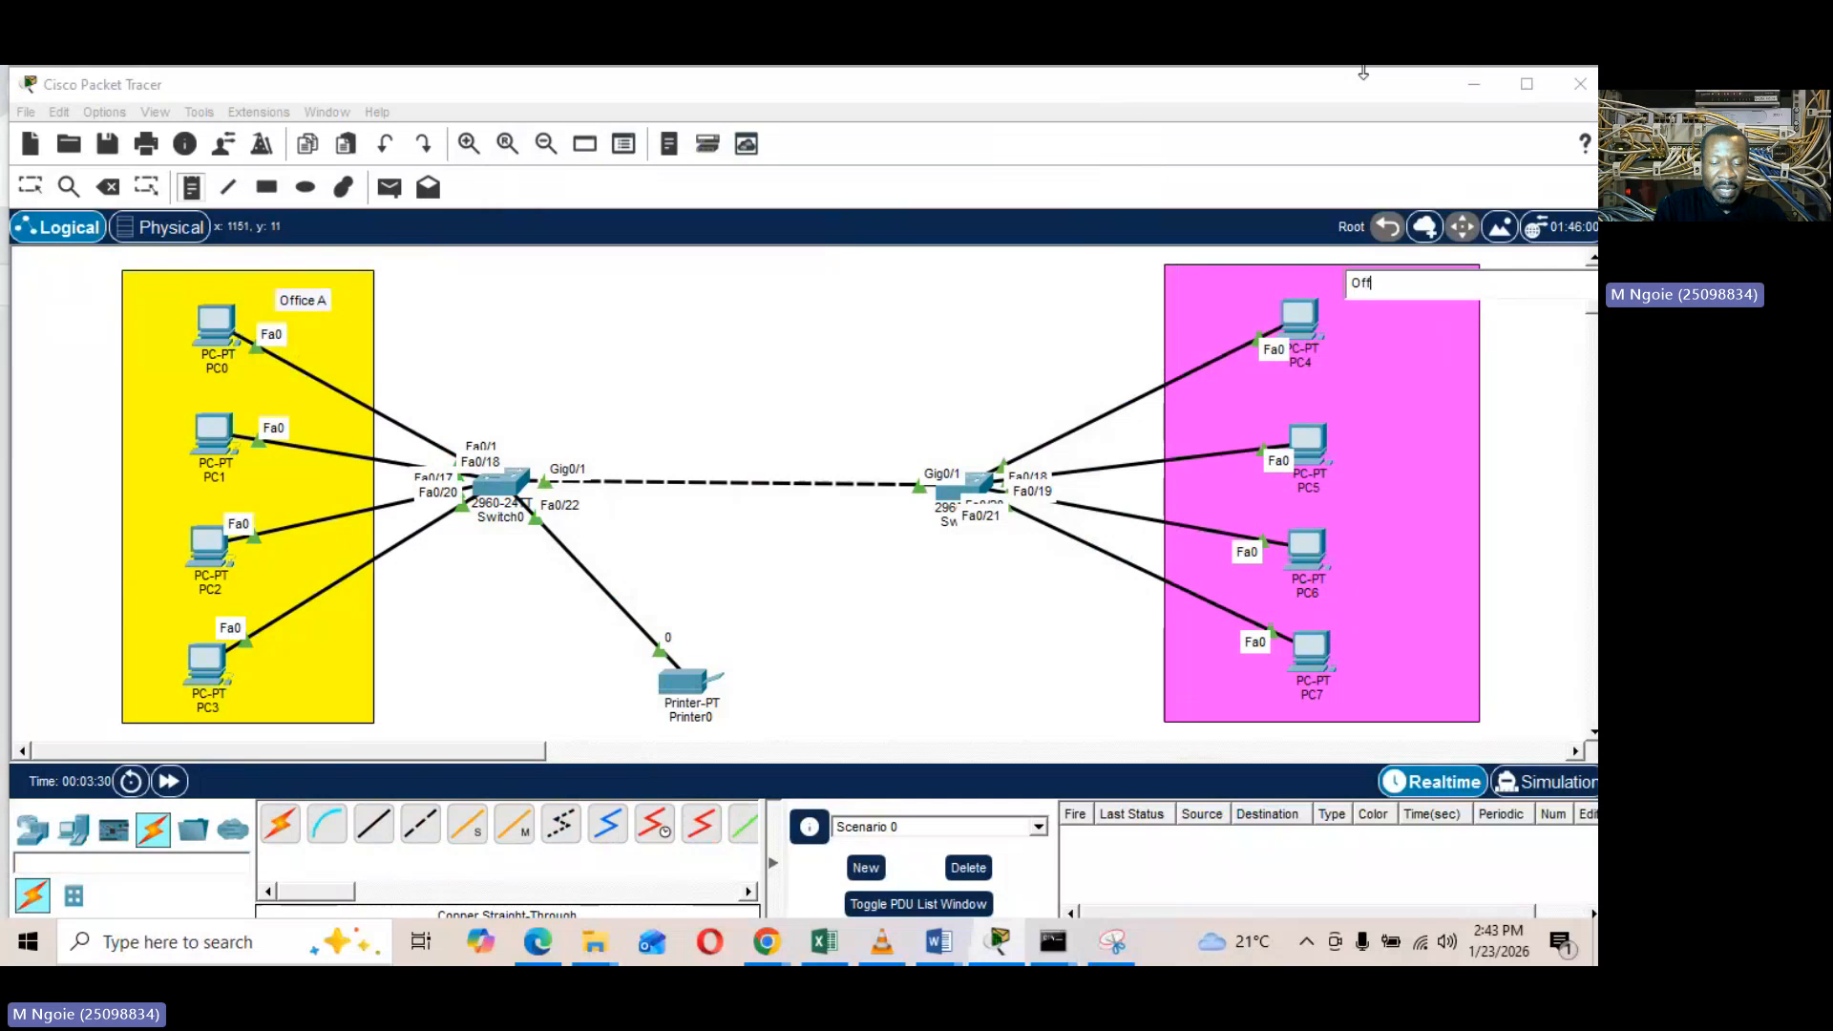
pyautogui.write('ice B')
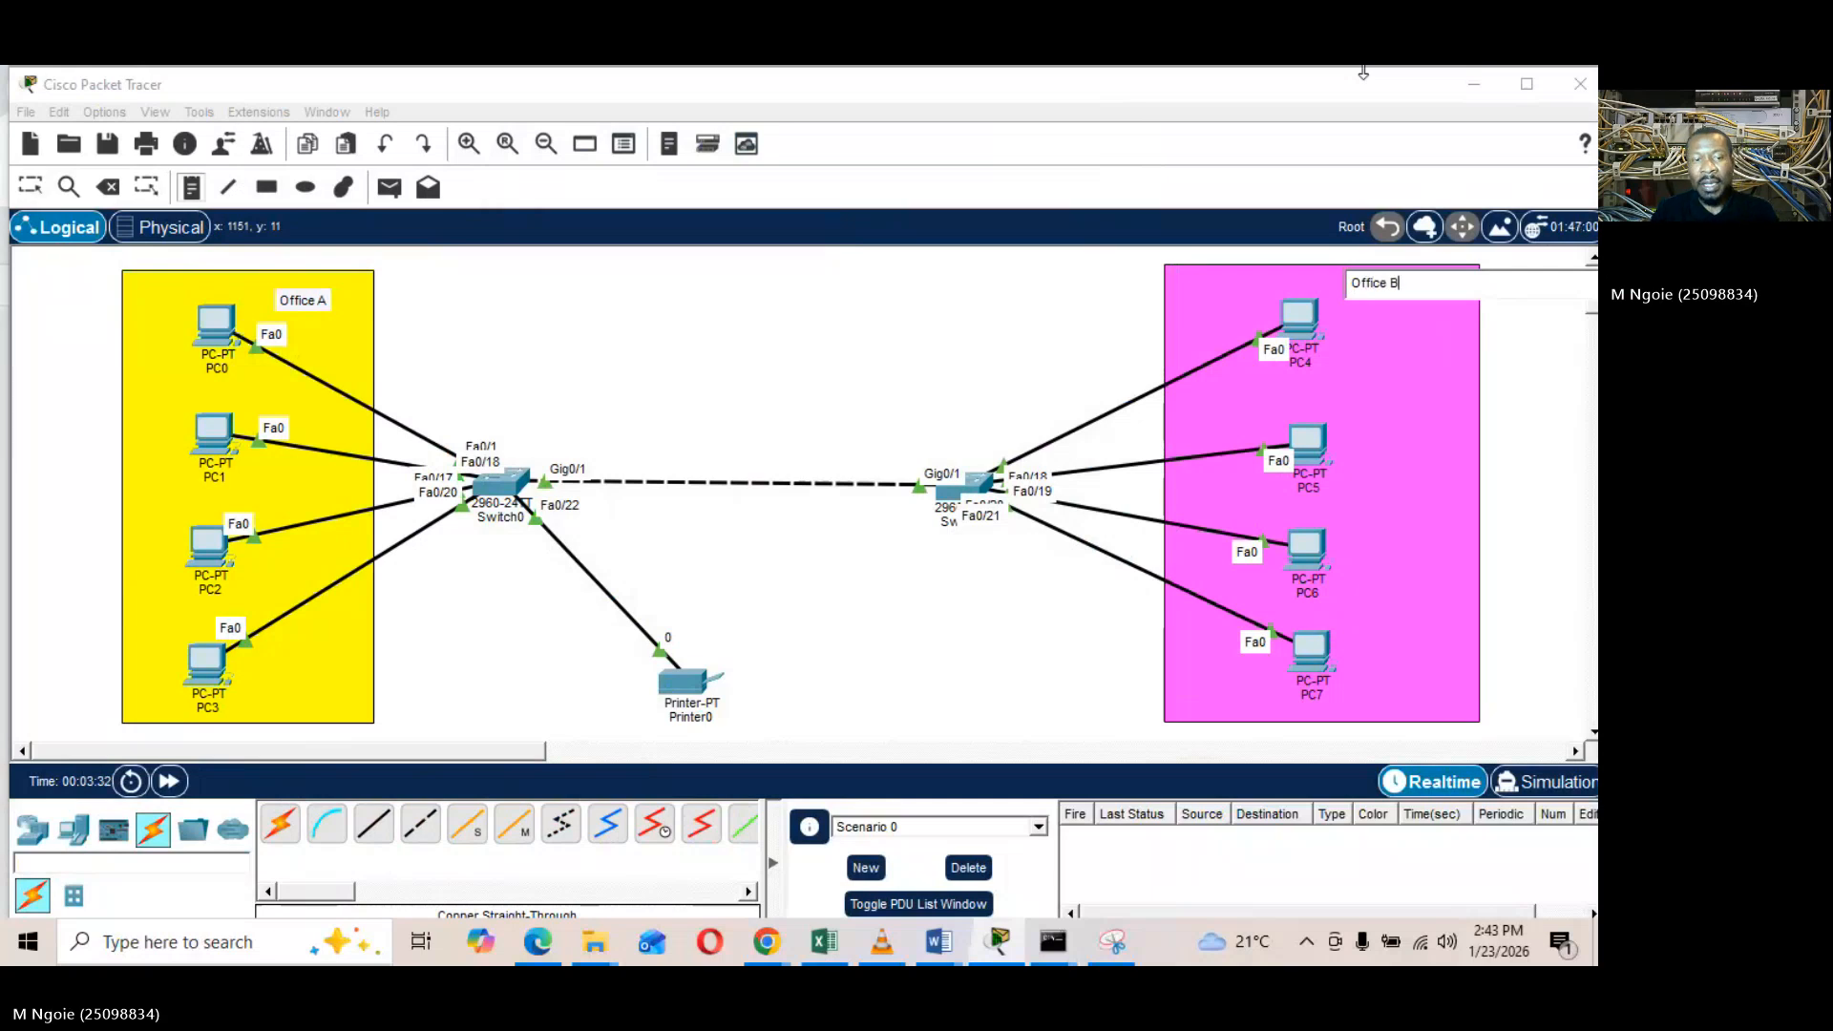
pyautogui.click(30, 189)
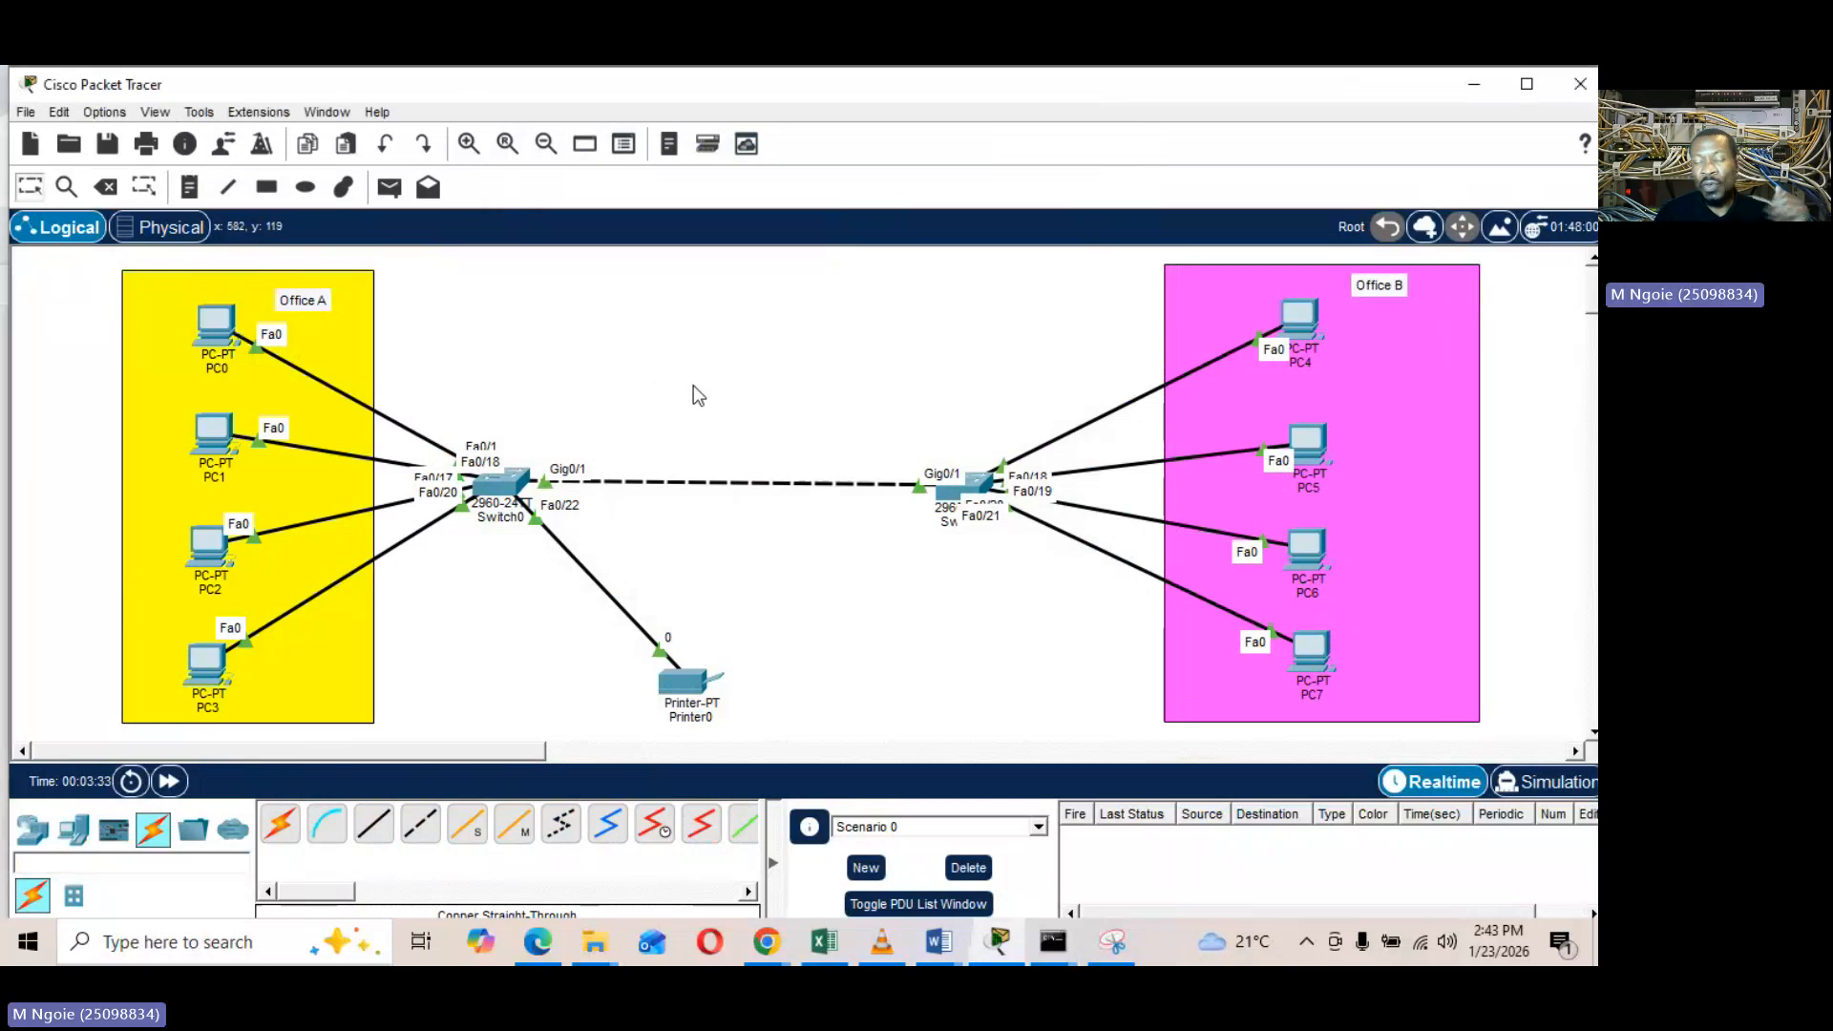
# Switch to the Mini Project 1 document in Word and enlarge the text of the IP address table to 20 pt
pyautogui.moveTo(941, 957)
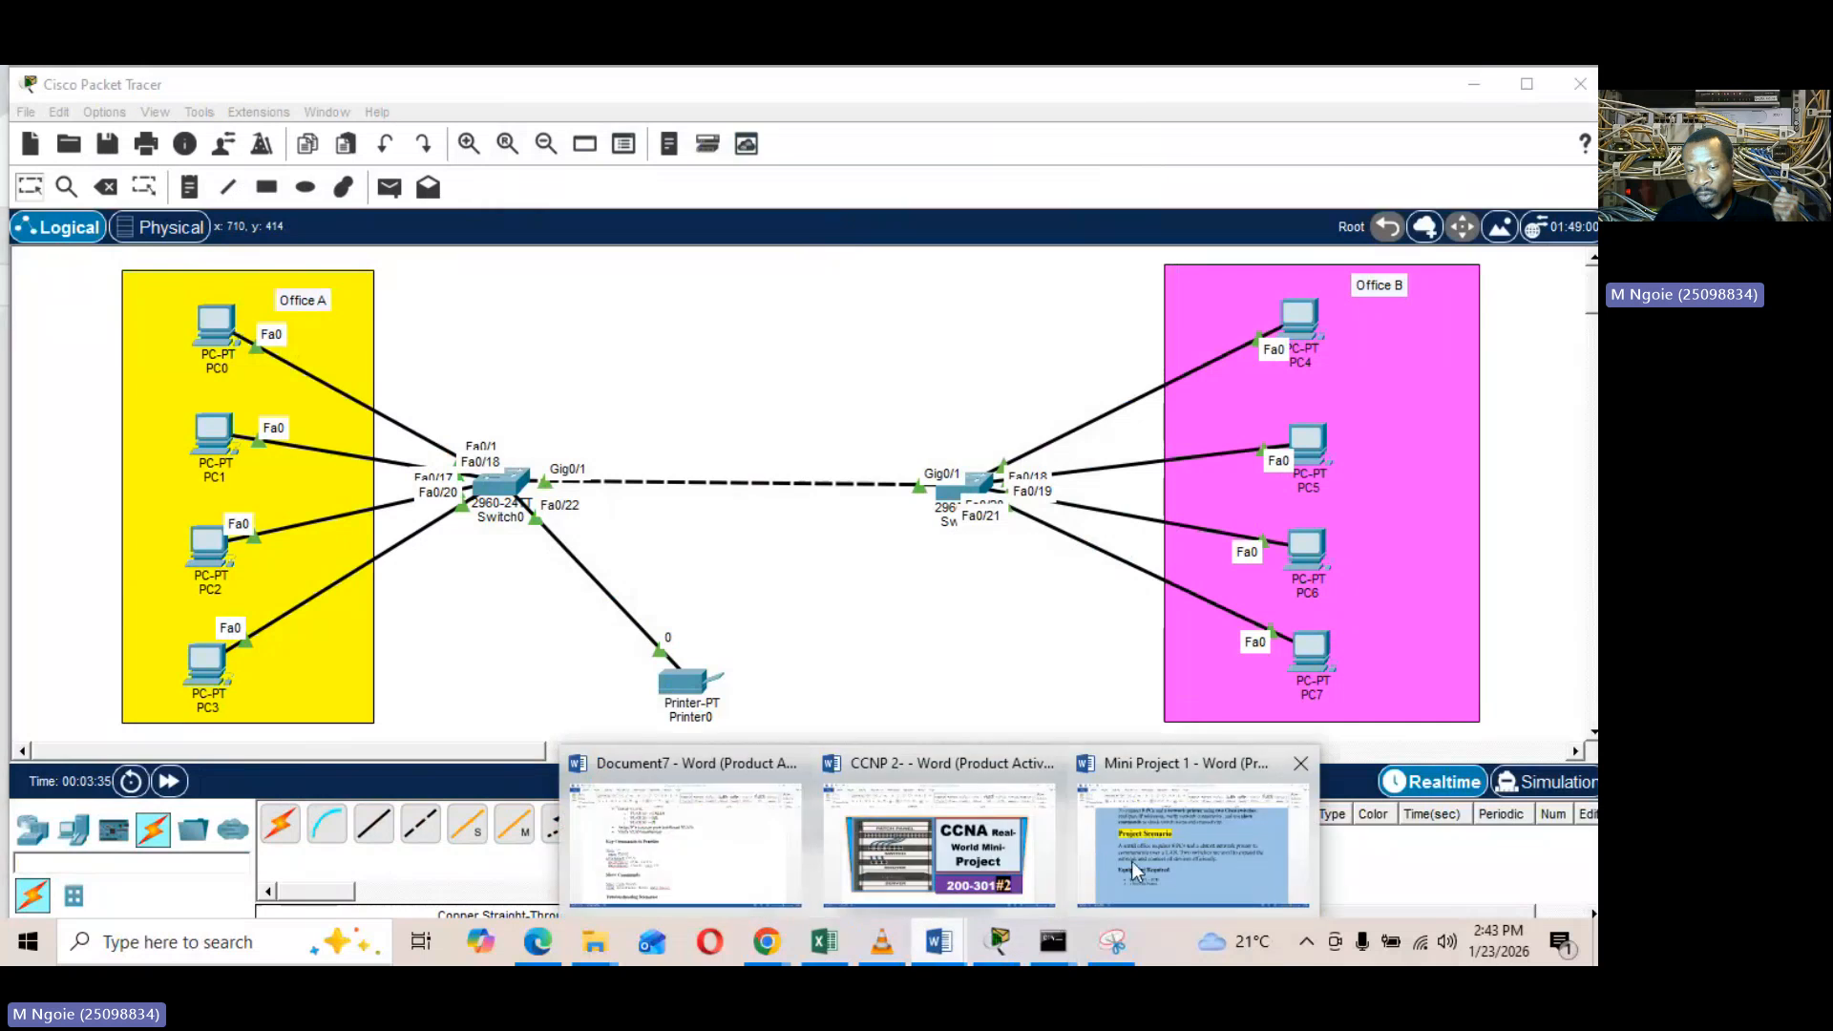
pyautogui.click(1189, 859)
pyautogui.scroll(-5, 974, 497)
pyautogui.scroll(1, 859, 516)
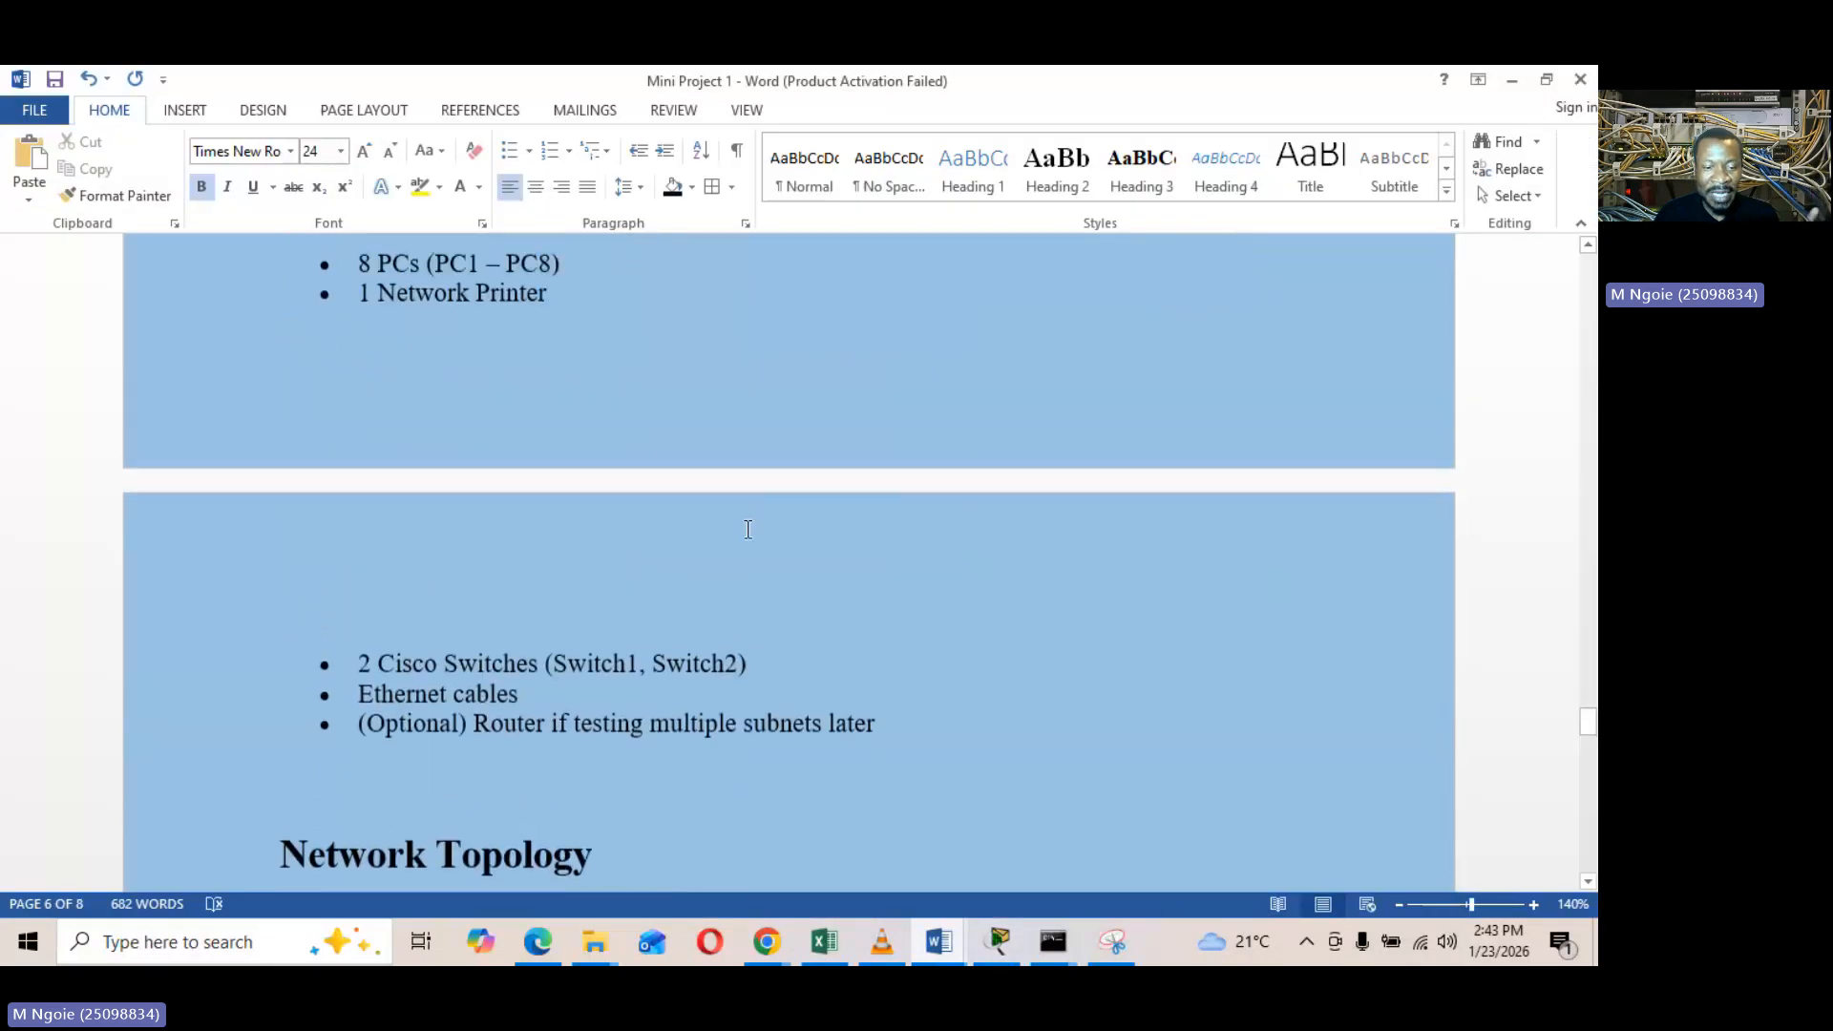
pyautogui.scroll(-5, 744, 531)
pyautogui.scroll(-8, 793, 477)
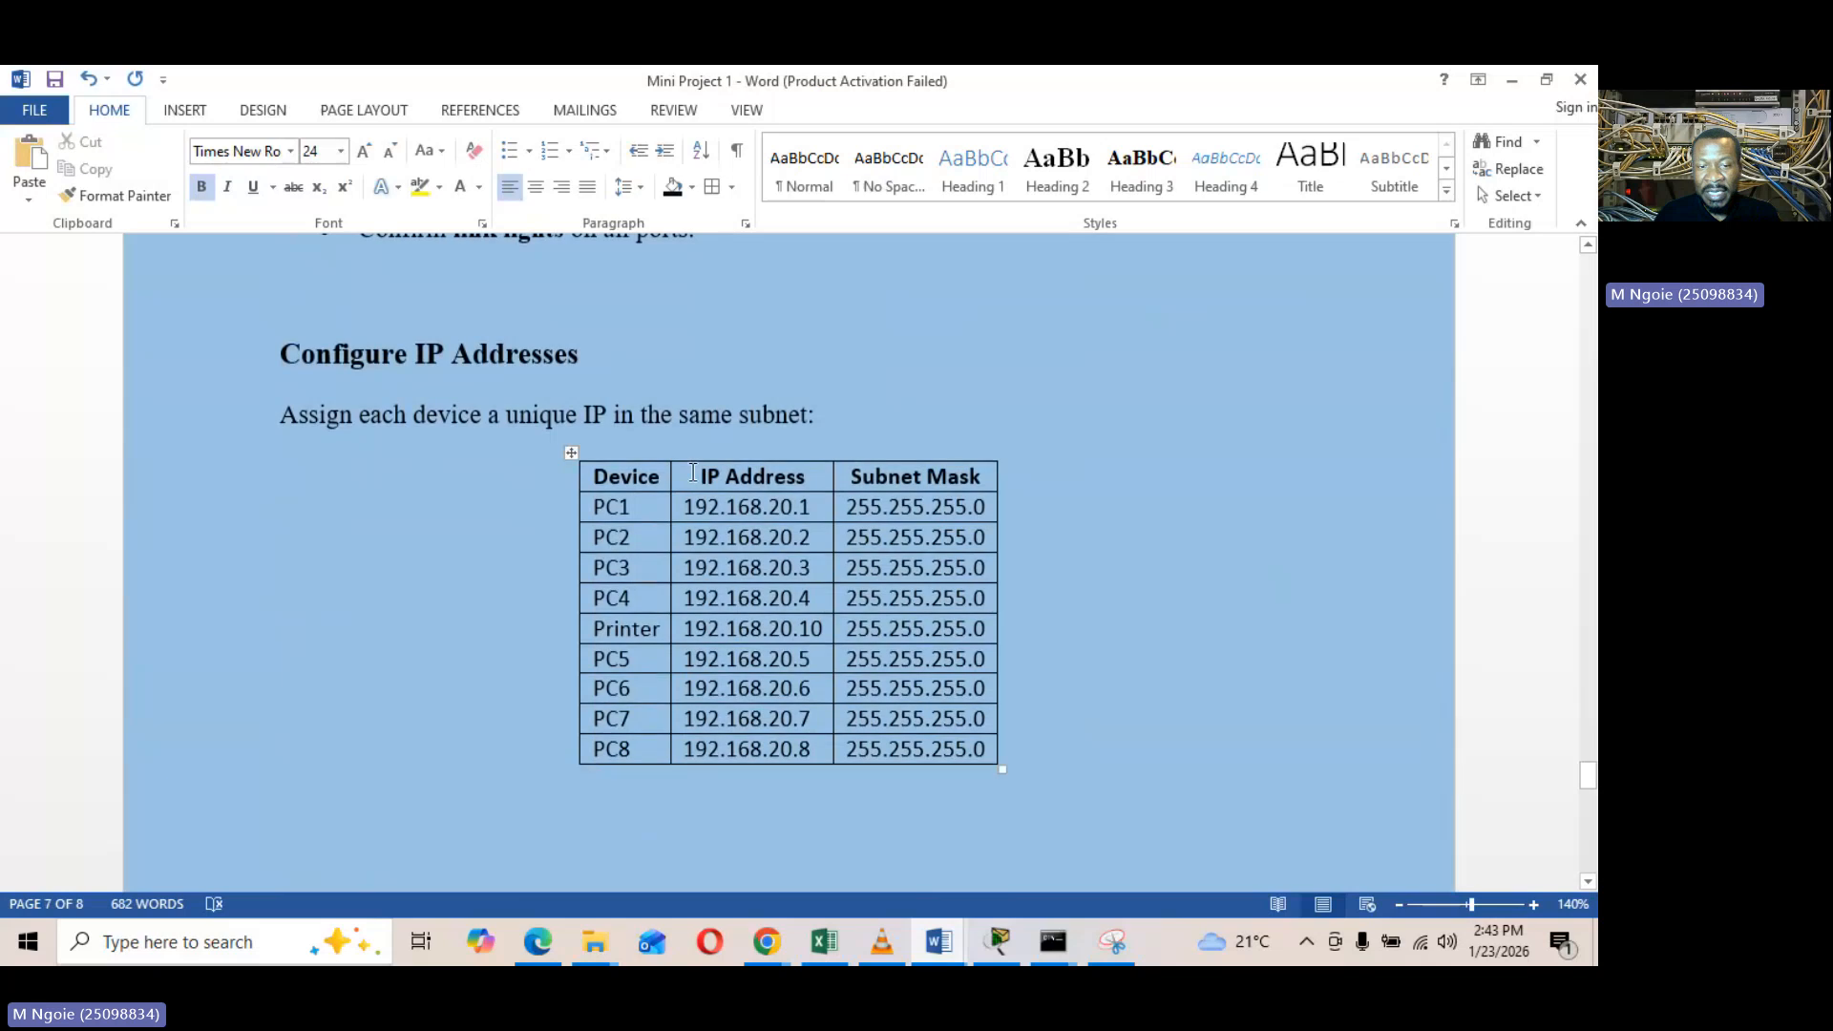
pyautogui.click(568, 456)
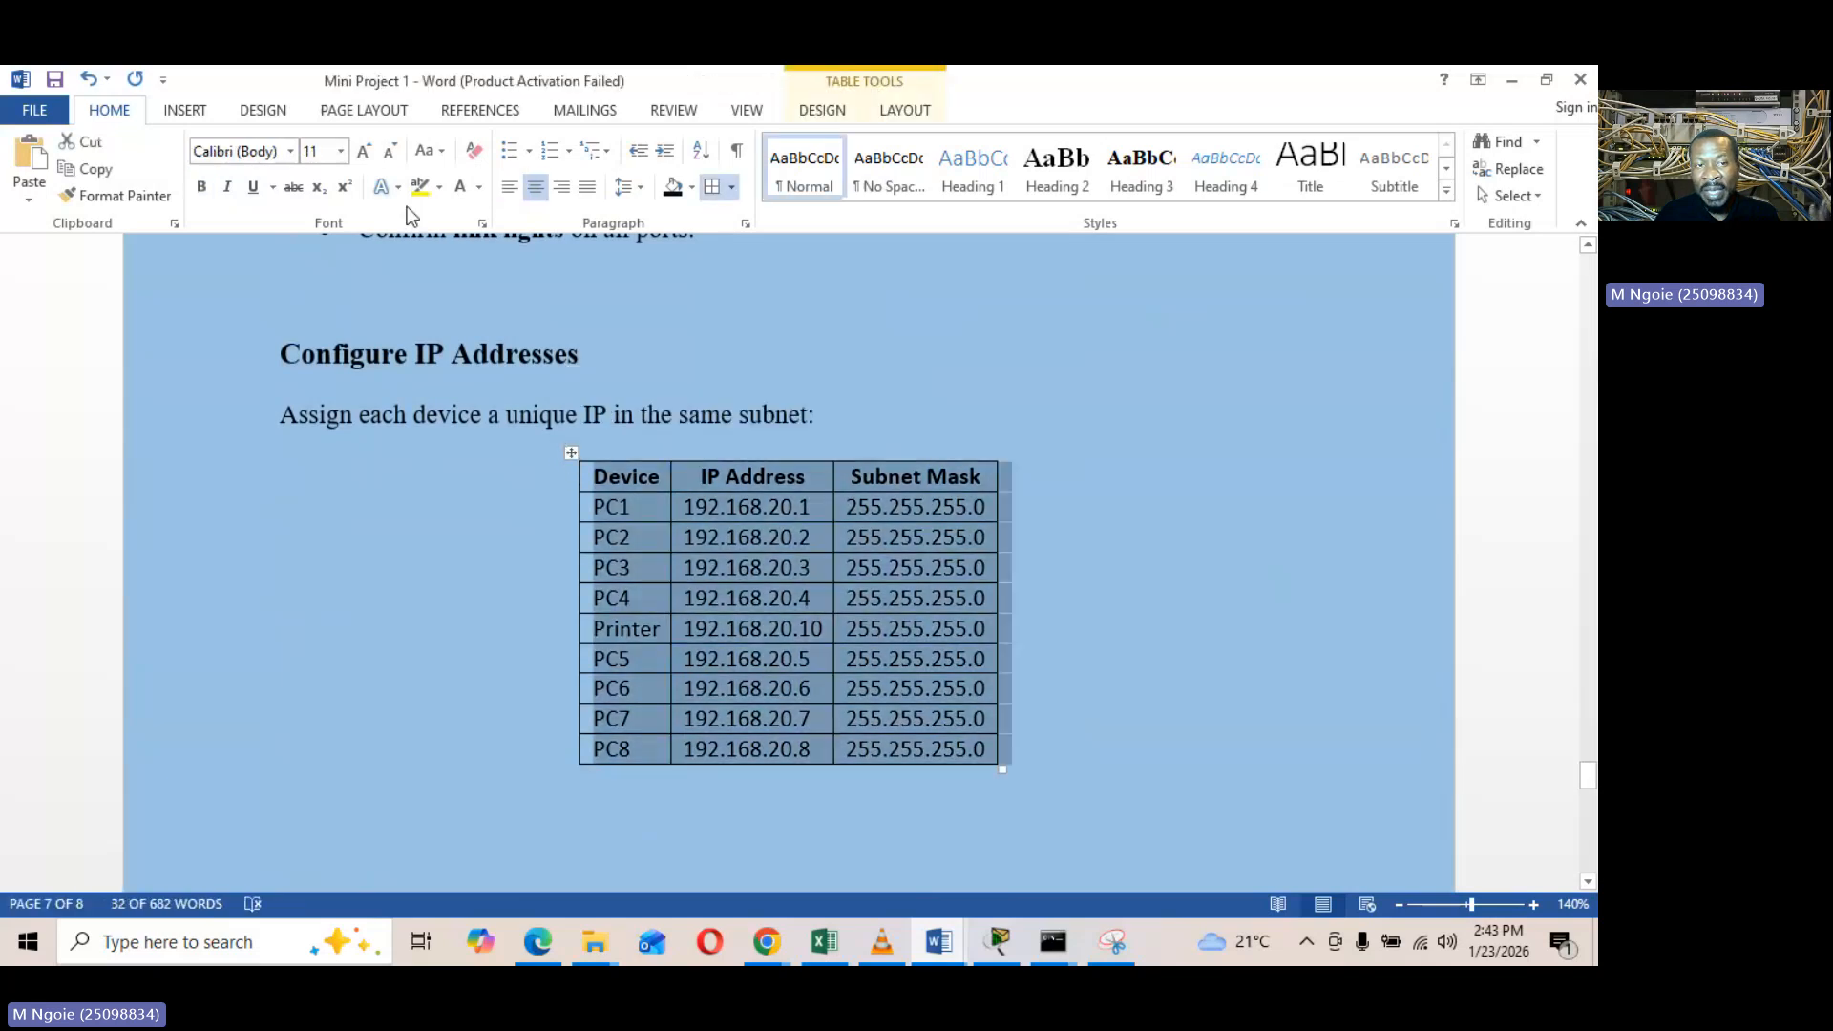
pyautogui.click(364, 150)
pyautogui.click(364, 151)
pyautogui.click(364, 151)
pyautogui.click(363, 150)
pyautogui.click(364, 151)
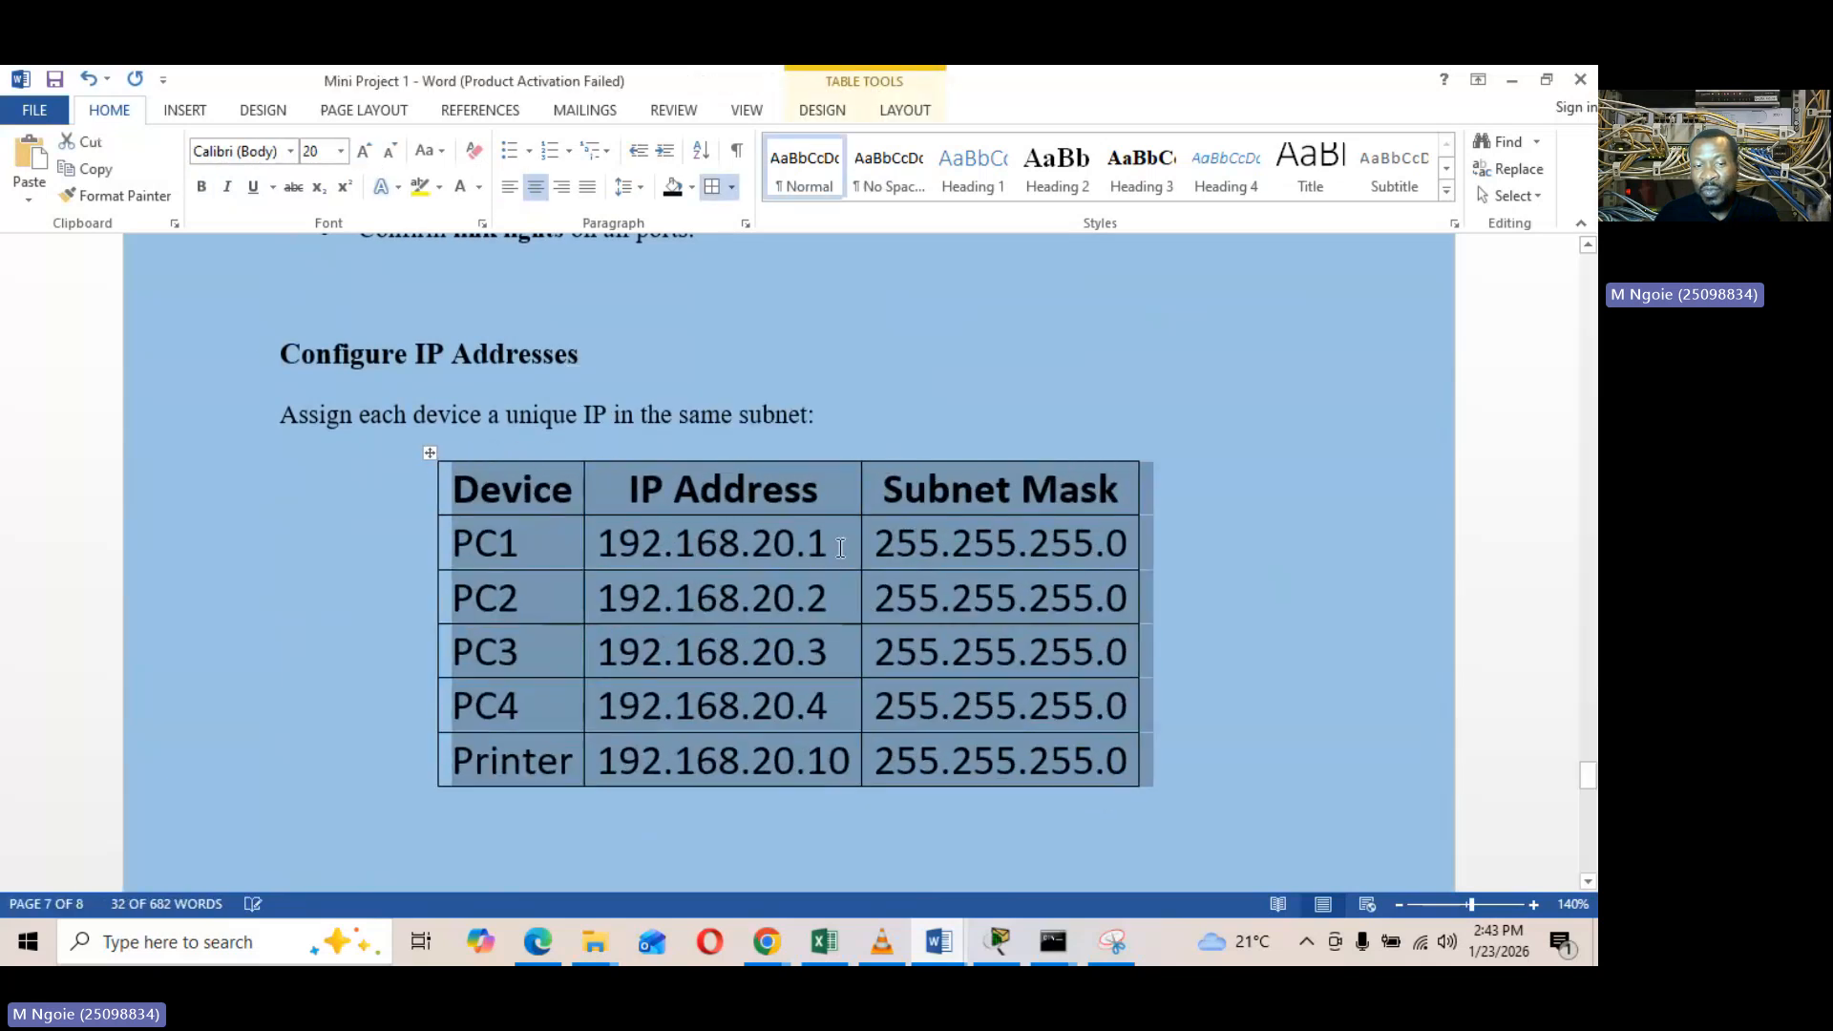
pyautogui.click(679, 540)
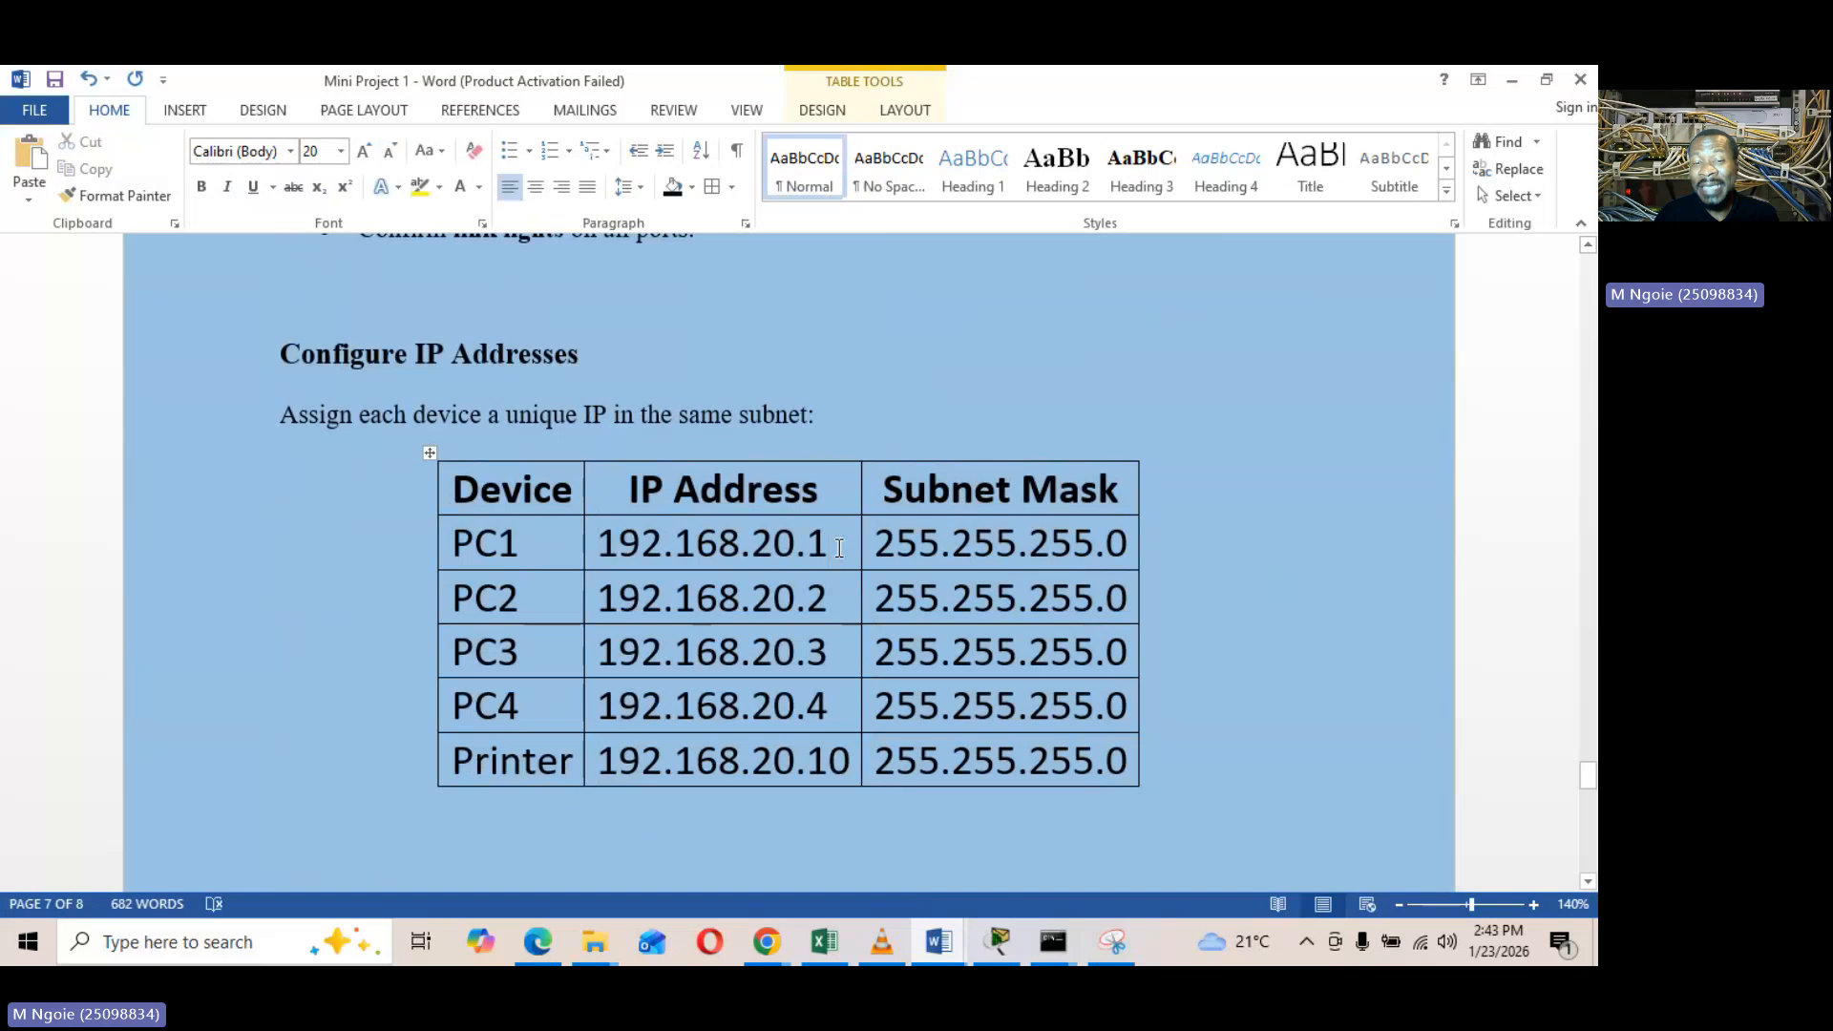
# Copy 192.168.20.1 from the table and assign it to PC0 in Packet Tracer as static IPv4 address with subnet mask 255.255.255.0
pyautogui.moveTo(839, 547); pyautogui.dragTo(600, 554)
pyautogui.hotkey('ctrl', 'c')
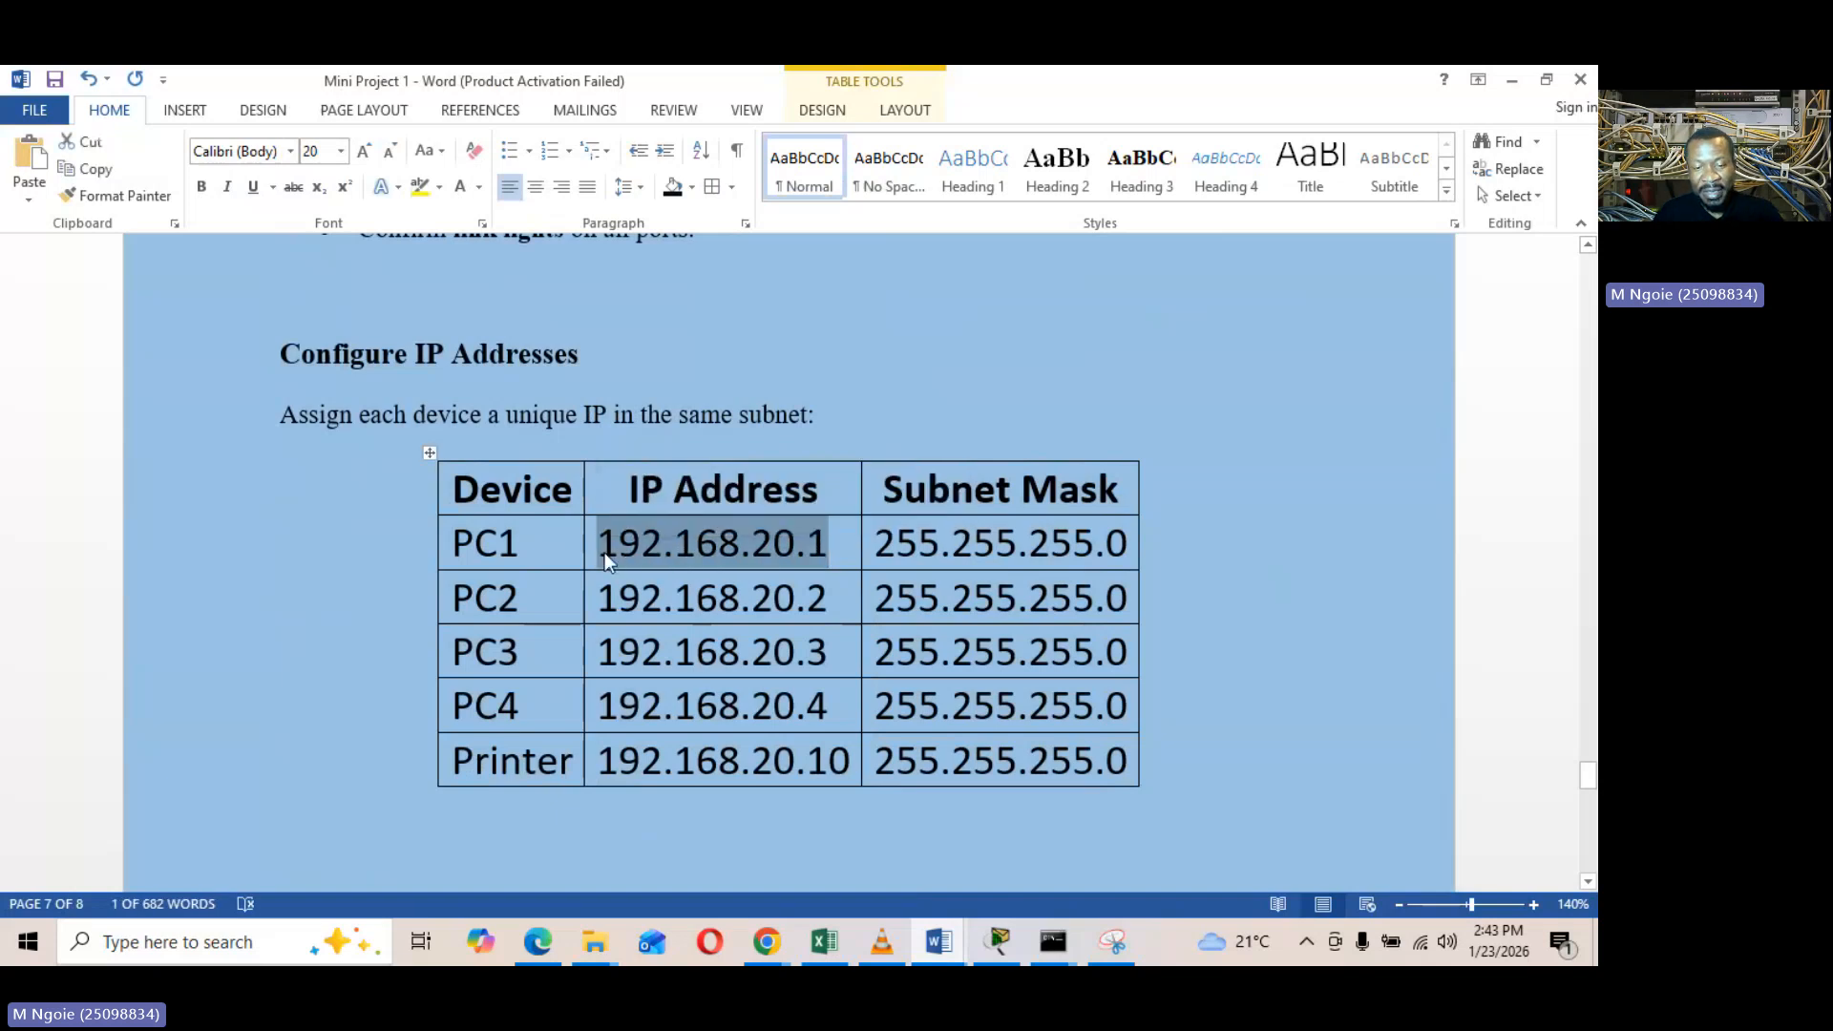
pyautogui.click(995, 944)
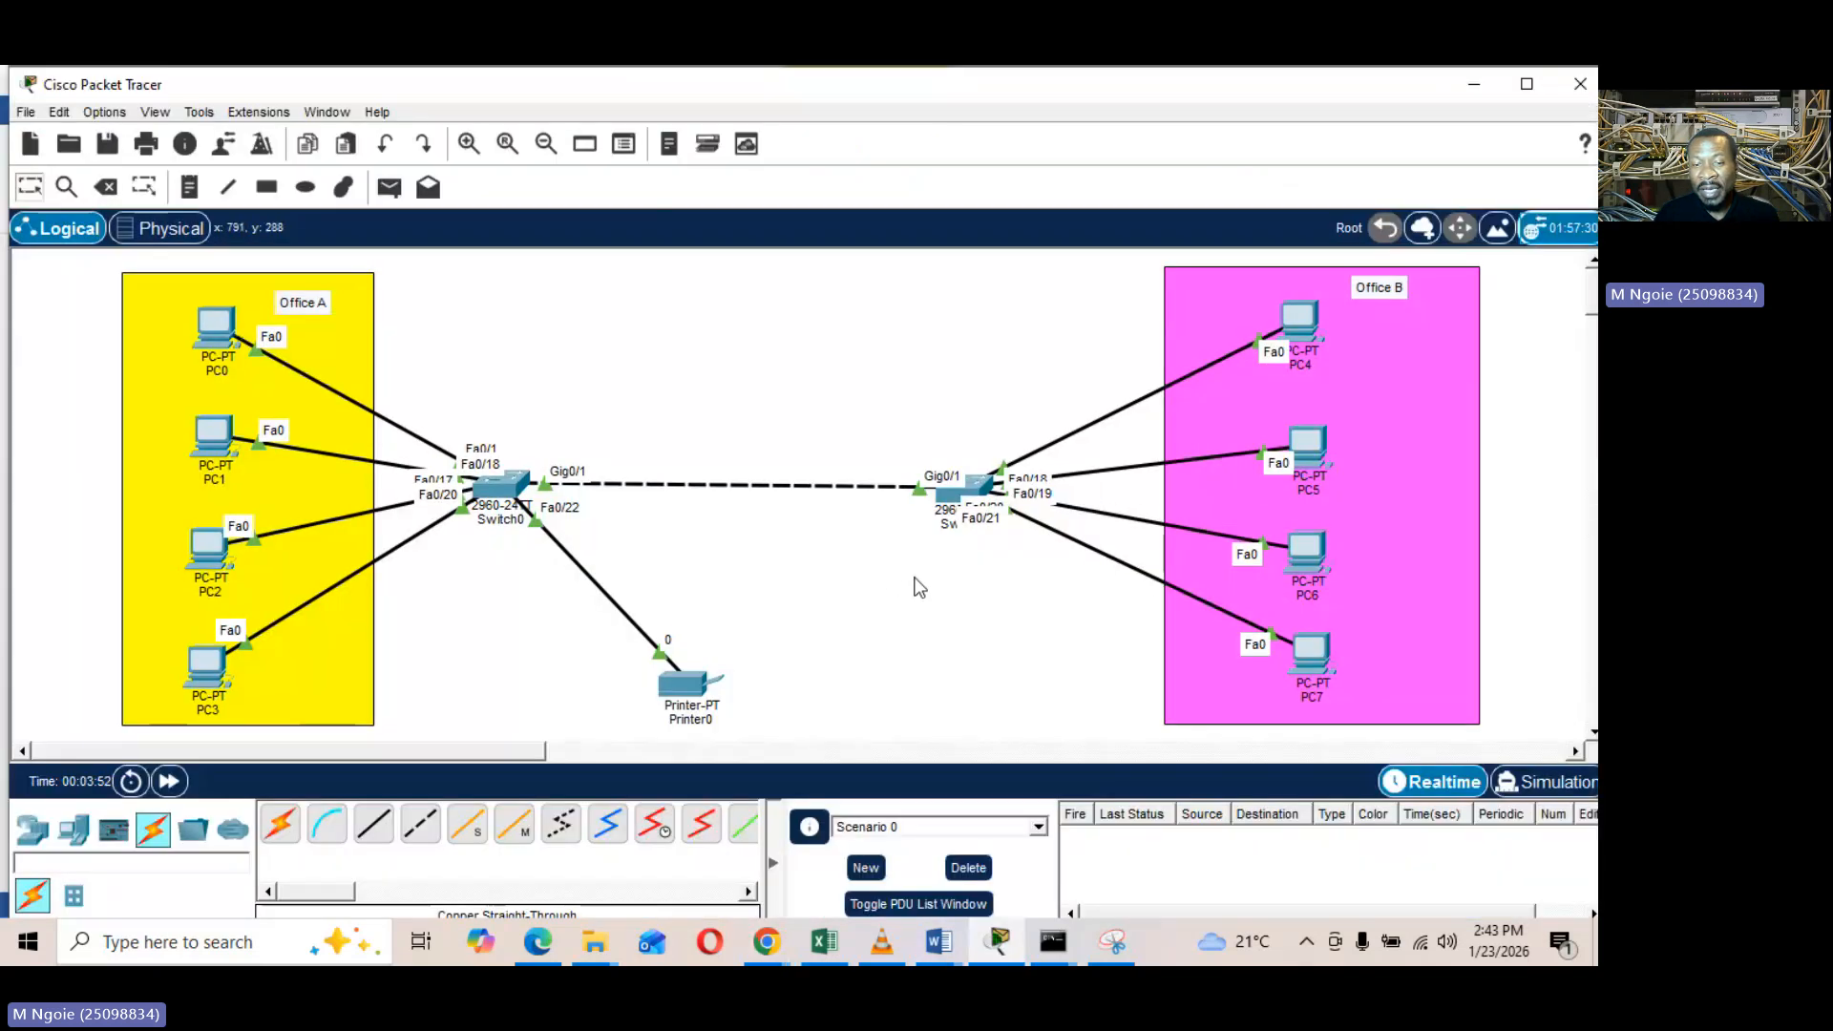
pyautogui.click(218, 323)
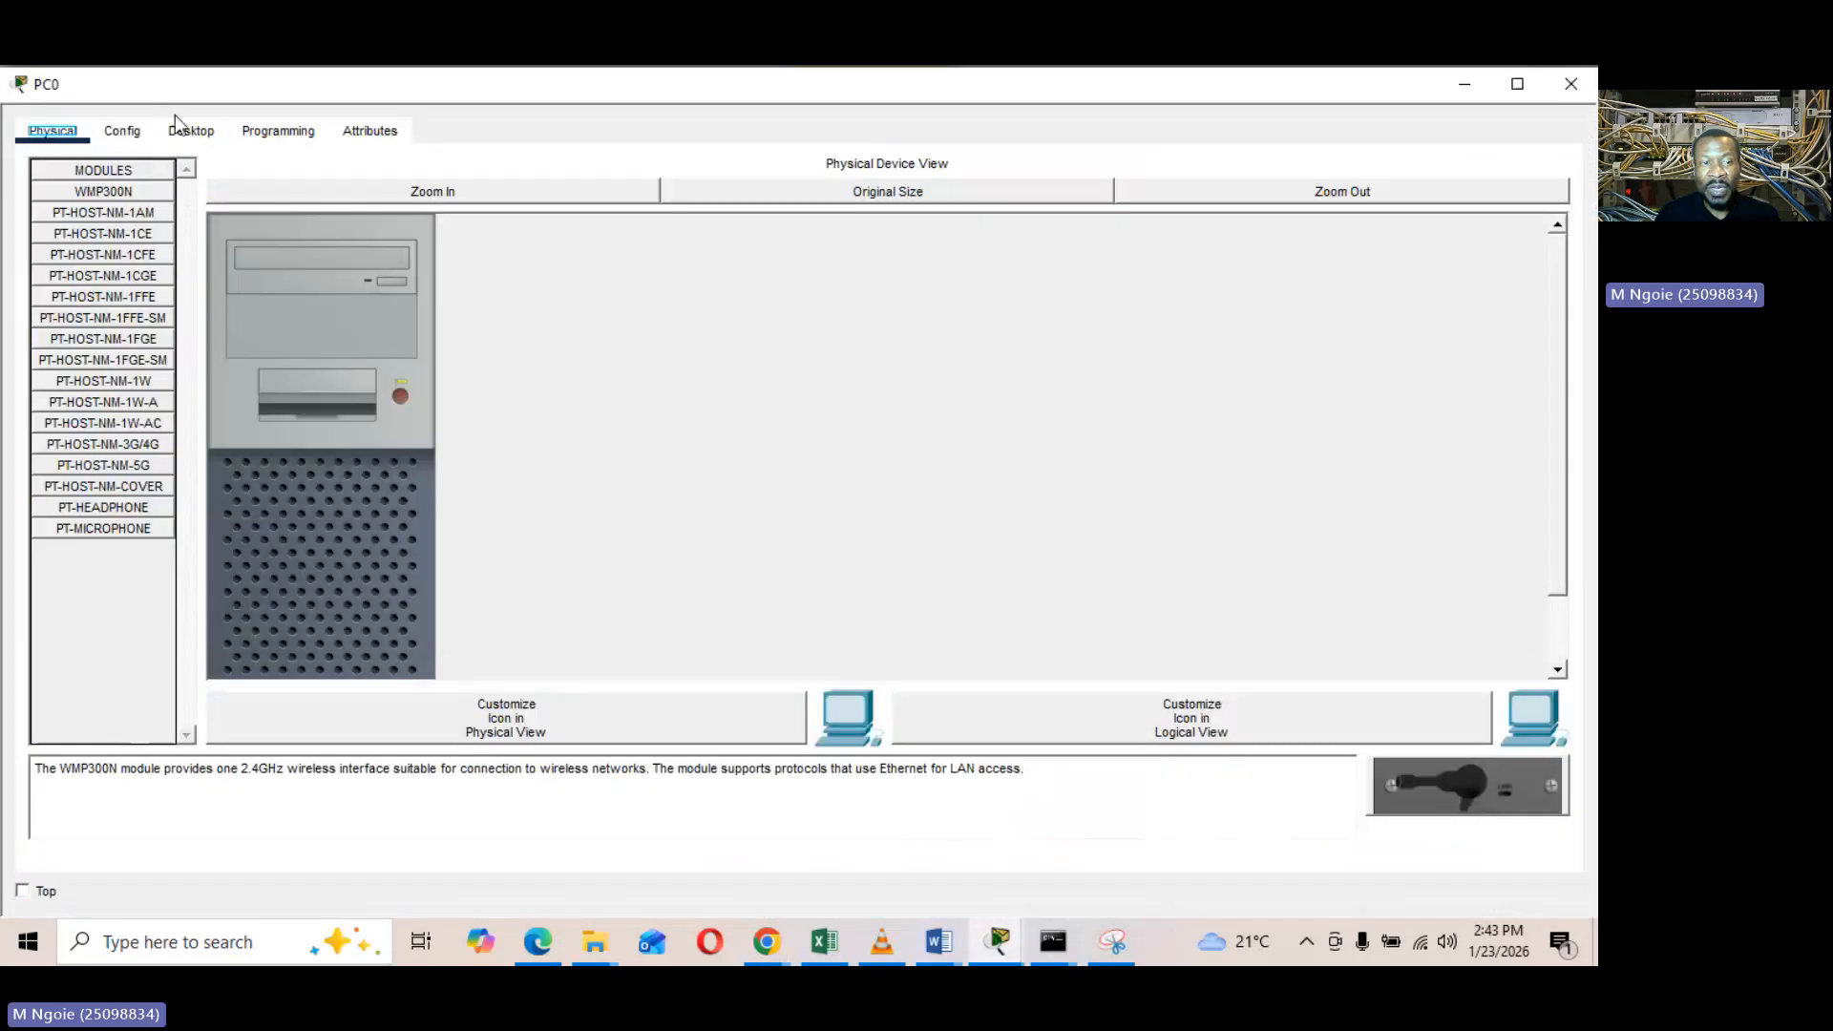
pyautogui.click(181, 131)
pyautogui.click(199, 237)
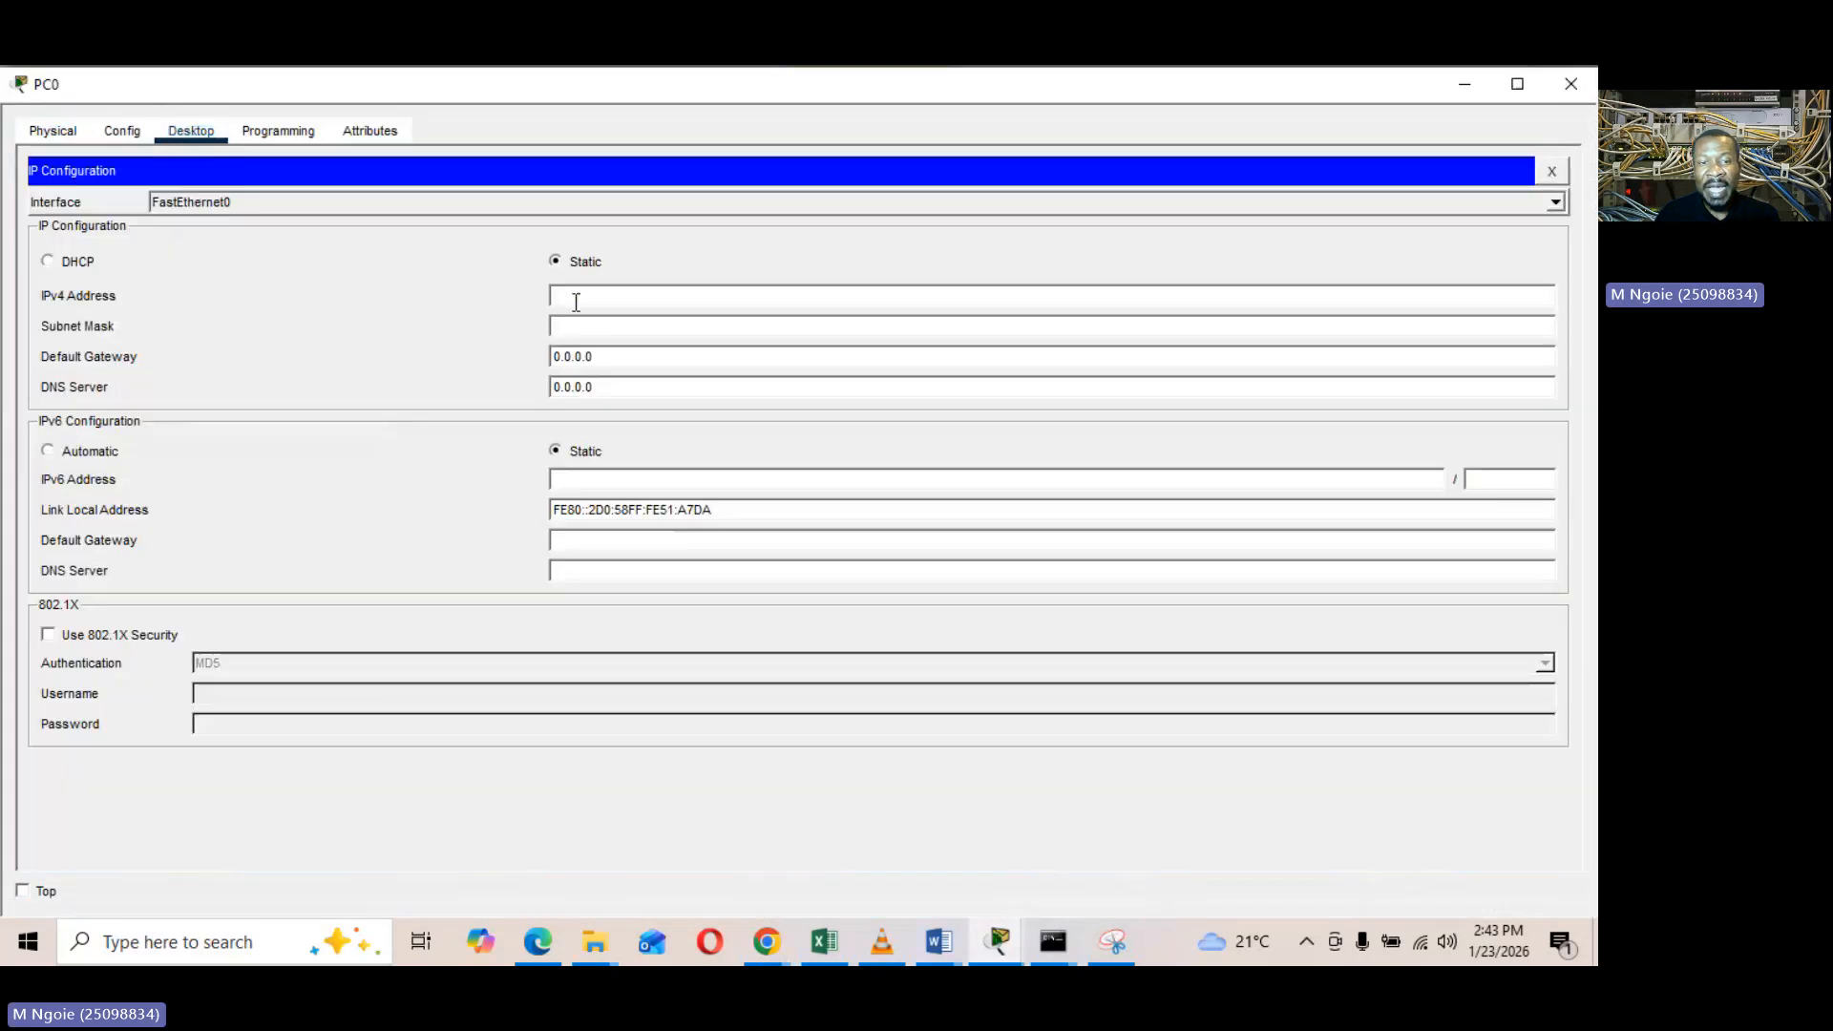
pyautogui.write('192.168.20.1')
pyautogui.click(576, 327)
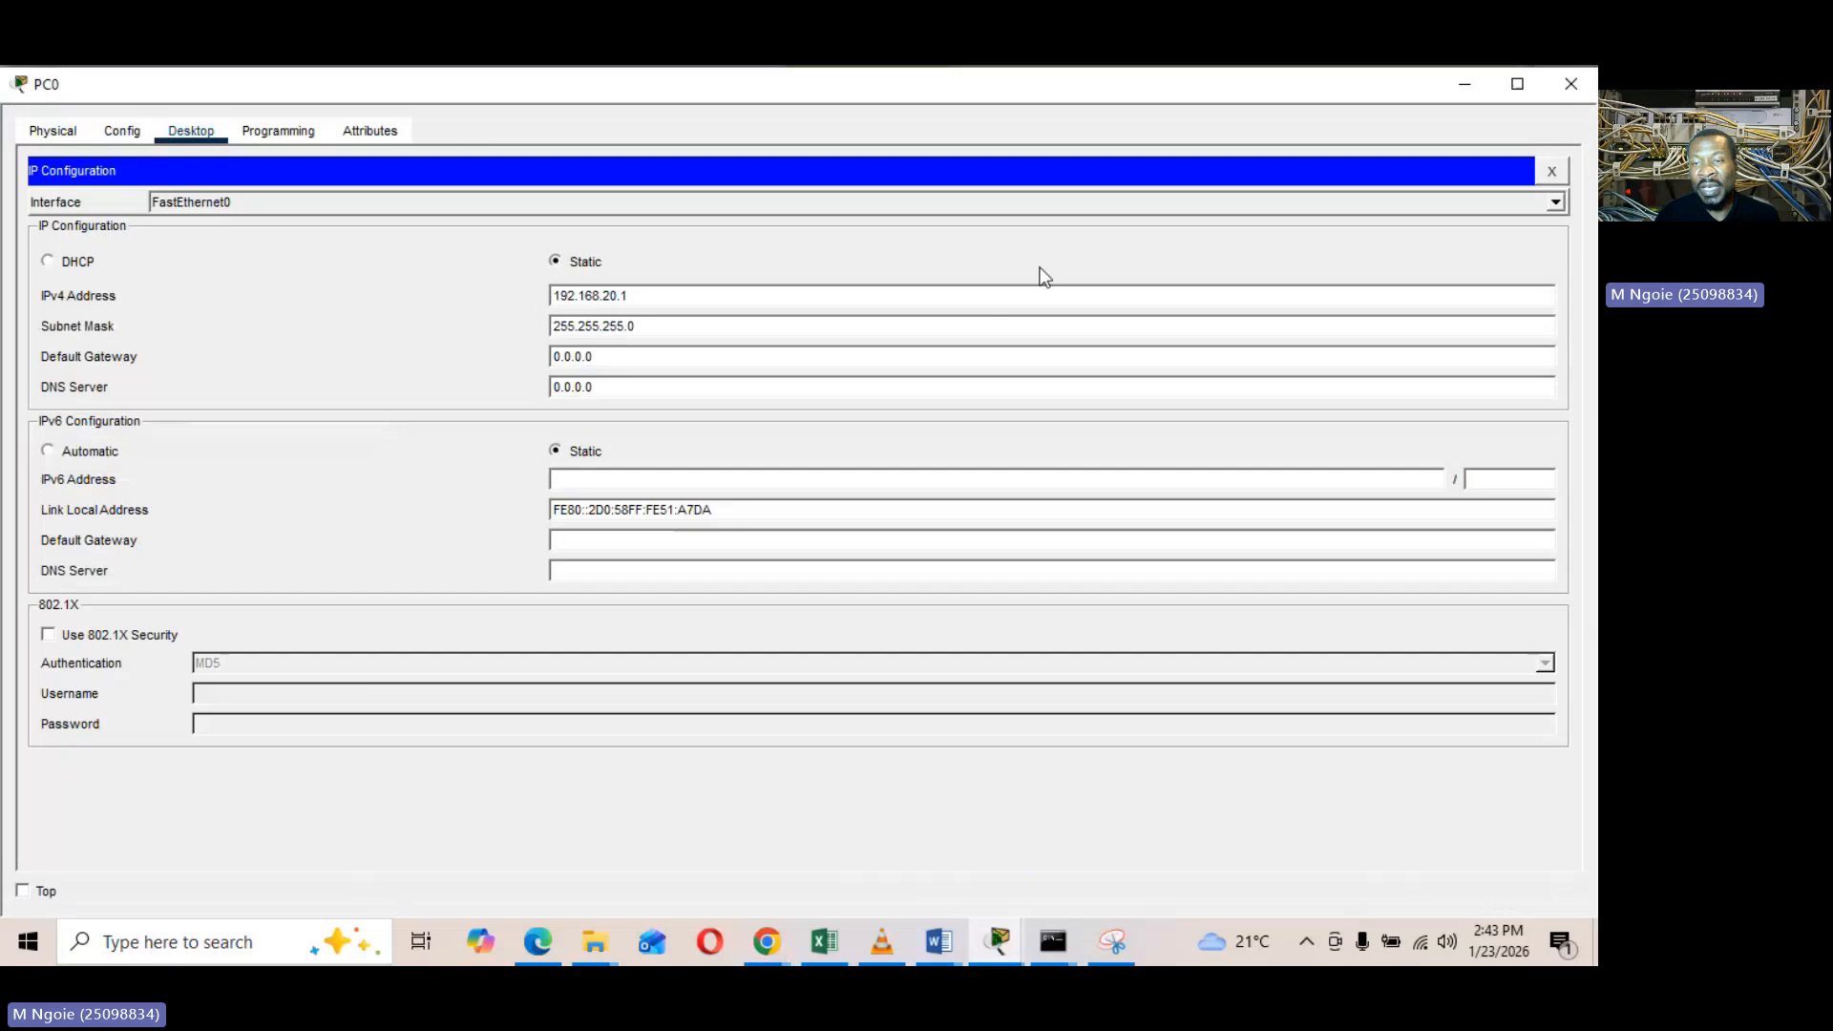
pyautogui.click(1568, 84)
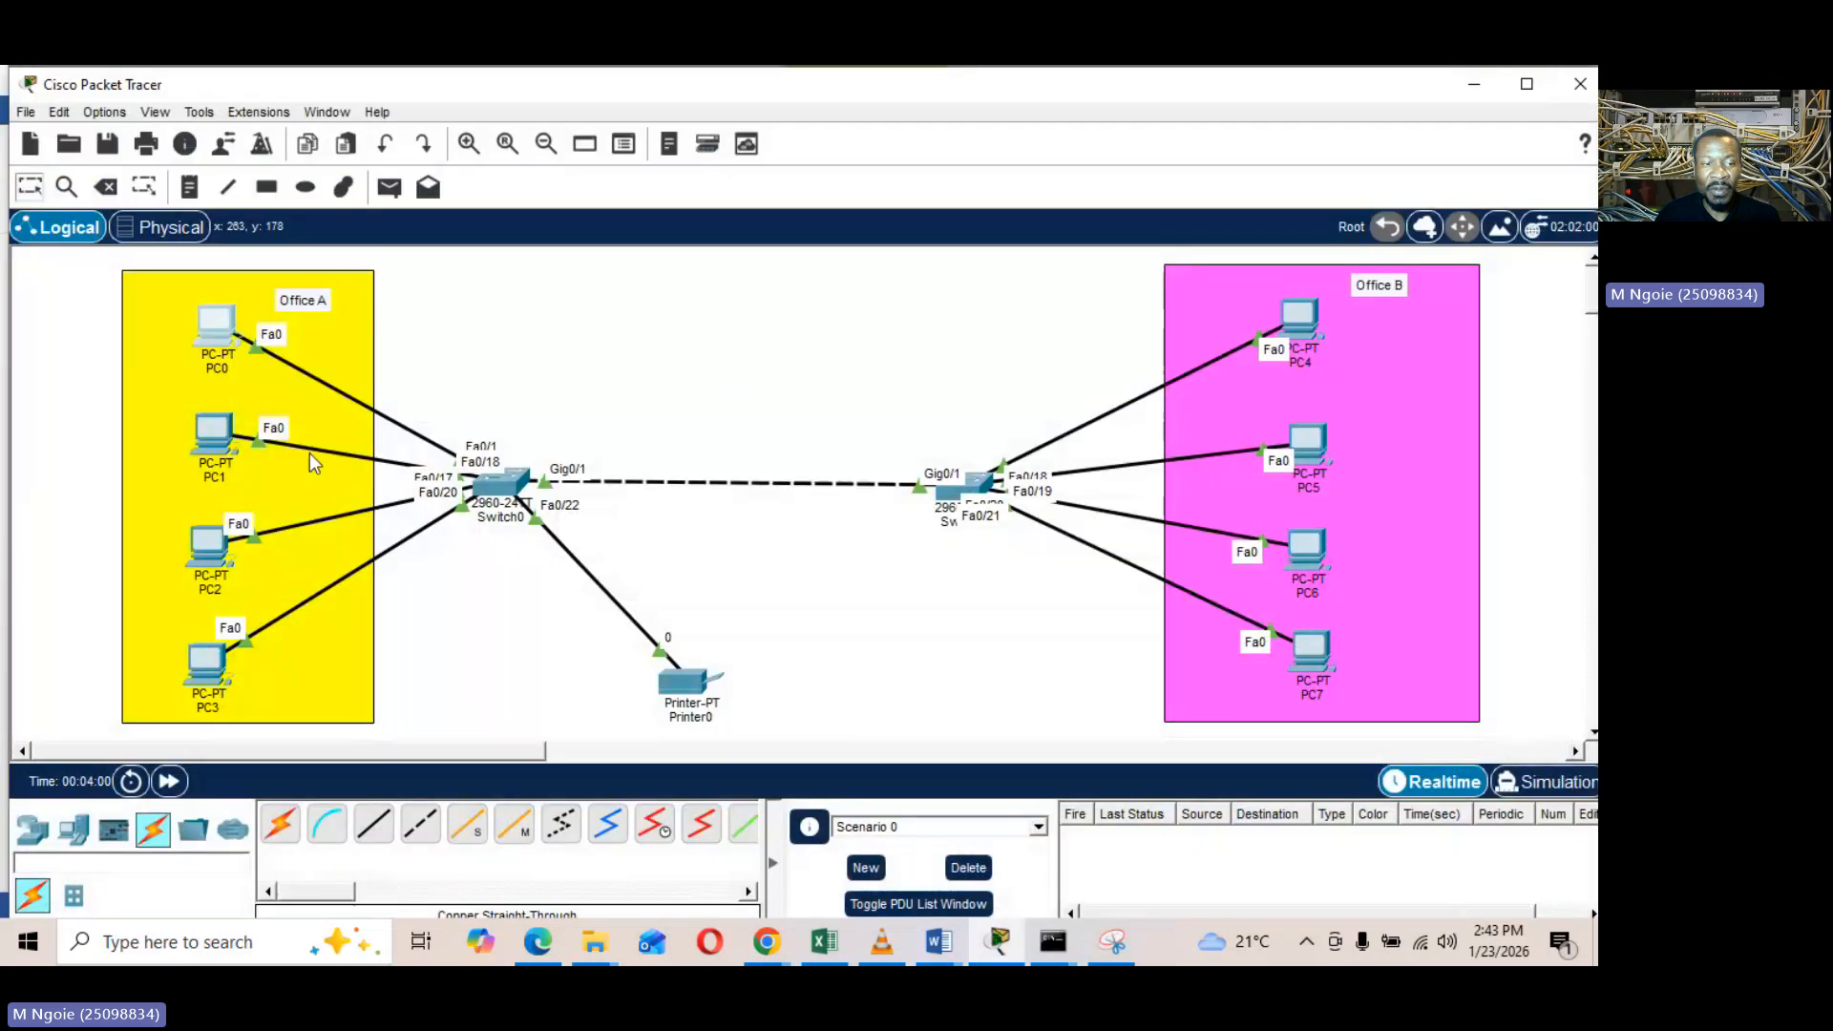
# Assign PC1 the static IPv4 address 192.168.20.2 with subnet mask 255.255.255.0
pyautogui.click(212, 441)
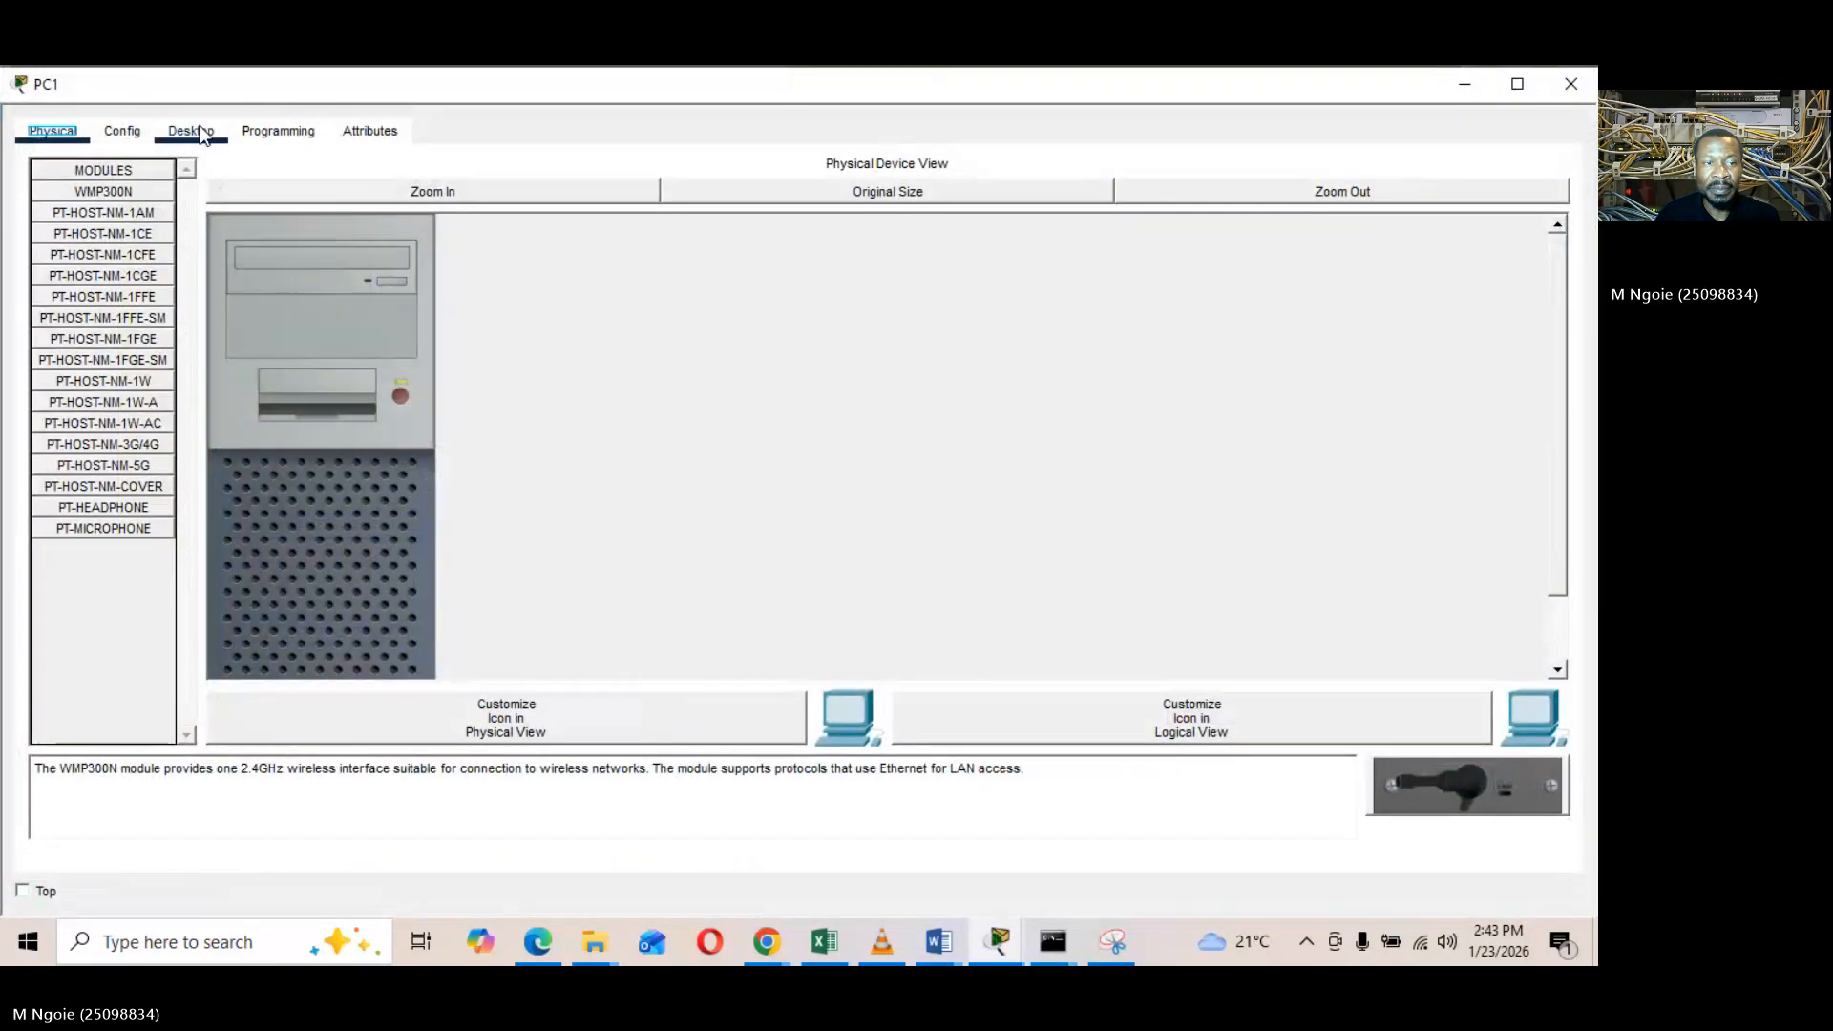
pyautogui.click(191, 131)
pyautogui.click(179, 226)
pyautogui.click(606, 292)
pyautogui.hotkey('ctrl', 'v')
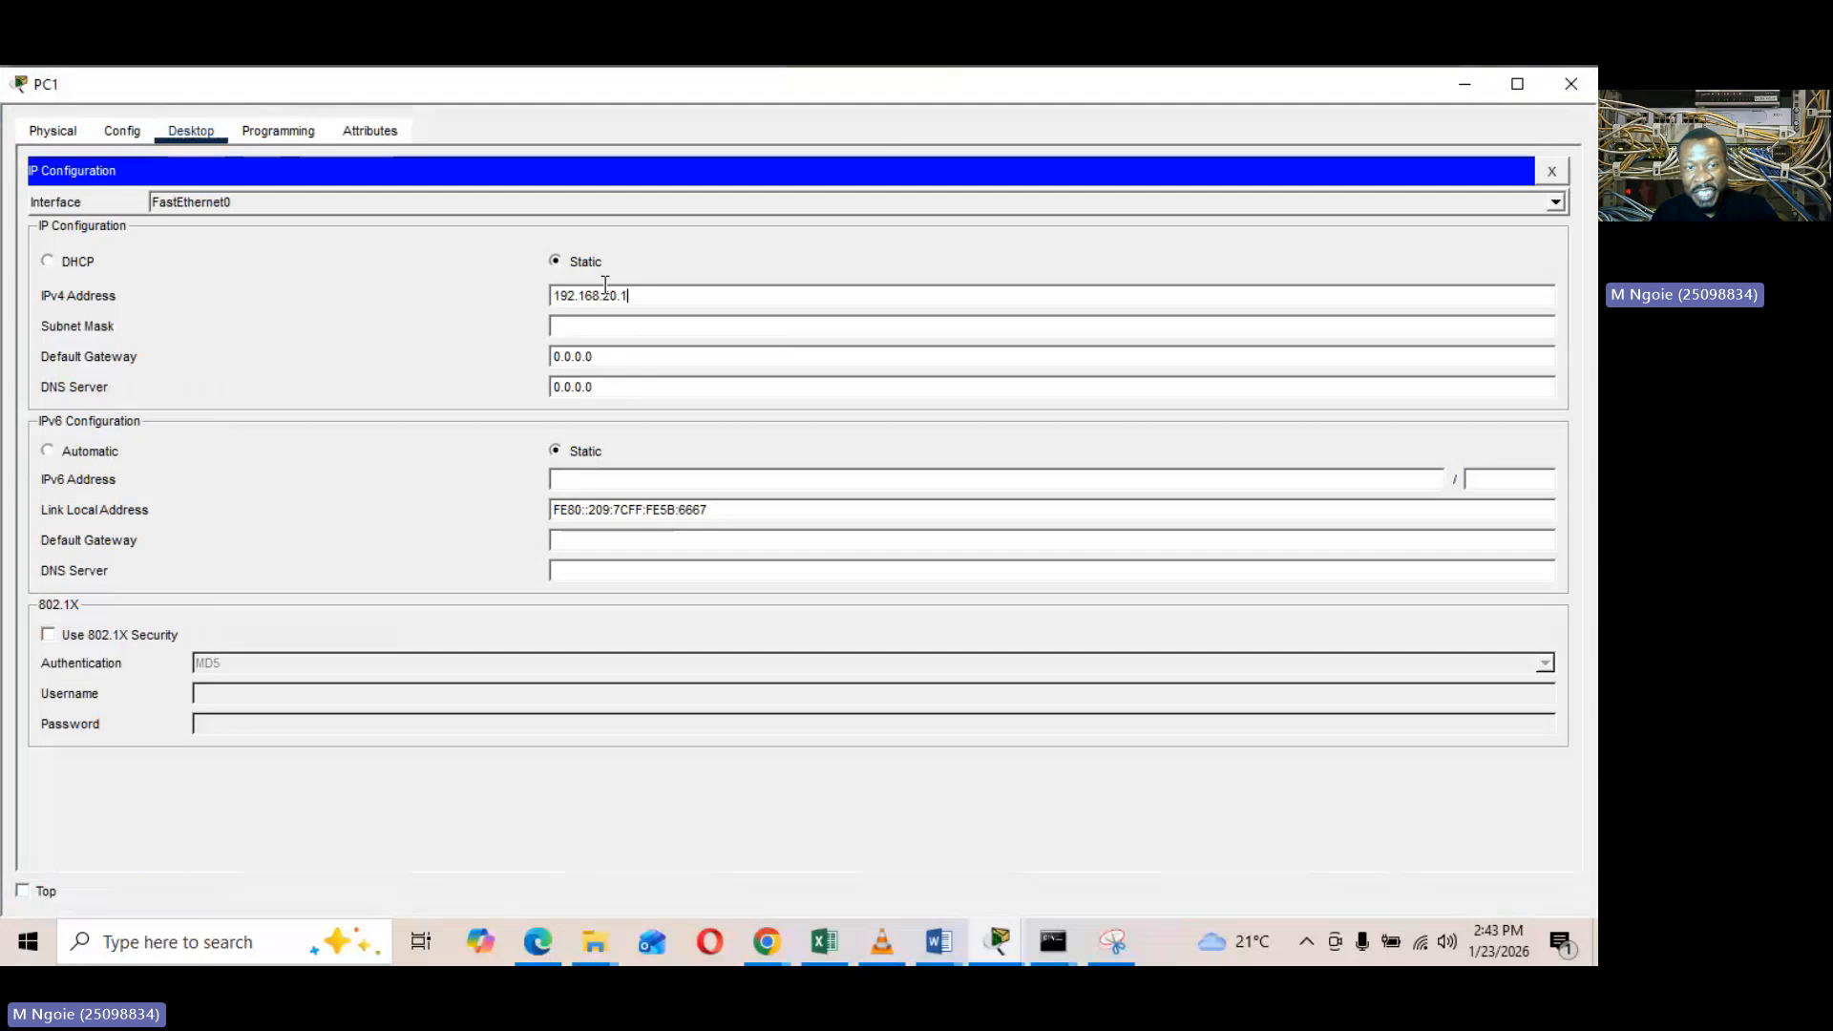
pyautogui.press('BackSpace')
pyautogui.write('2')
pyautogui.click(640, 325)
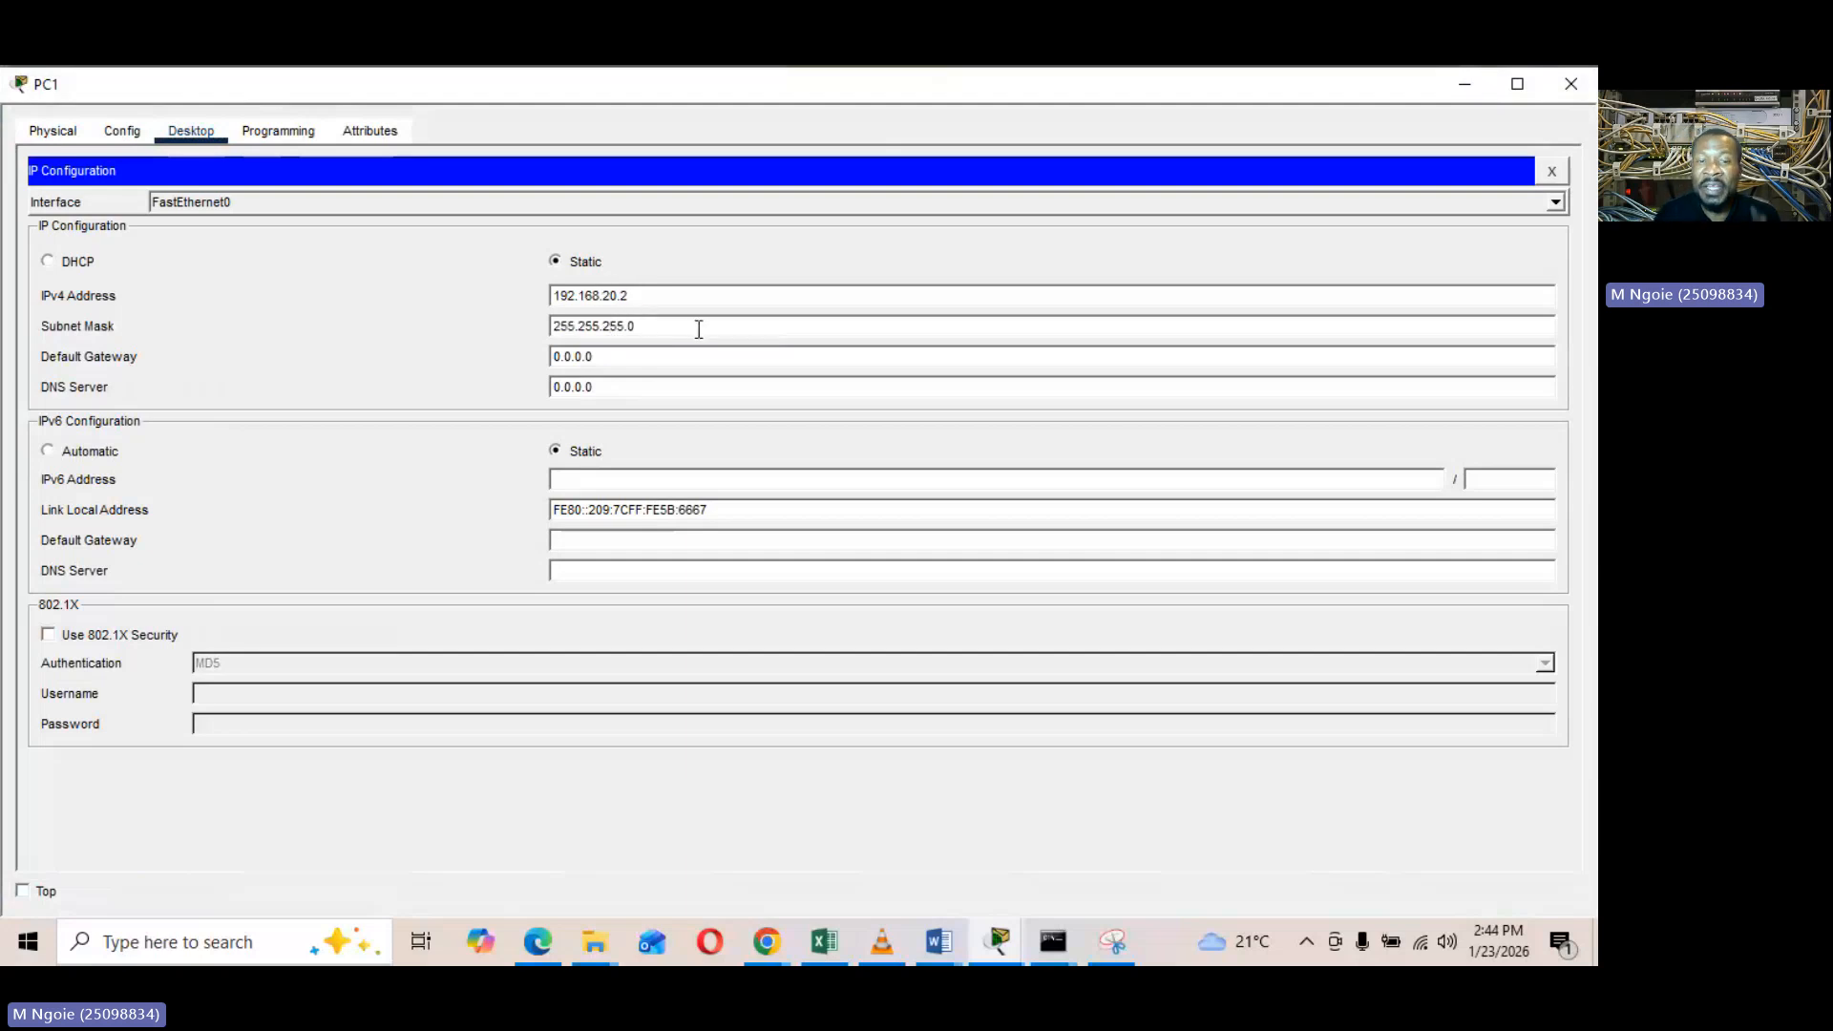
pyautogui.click(1555, 94)
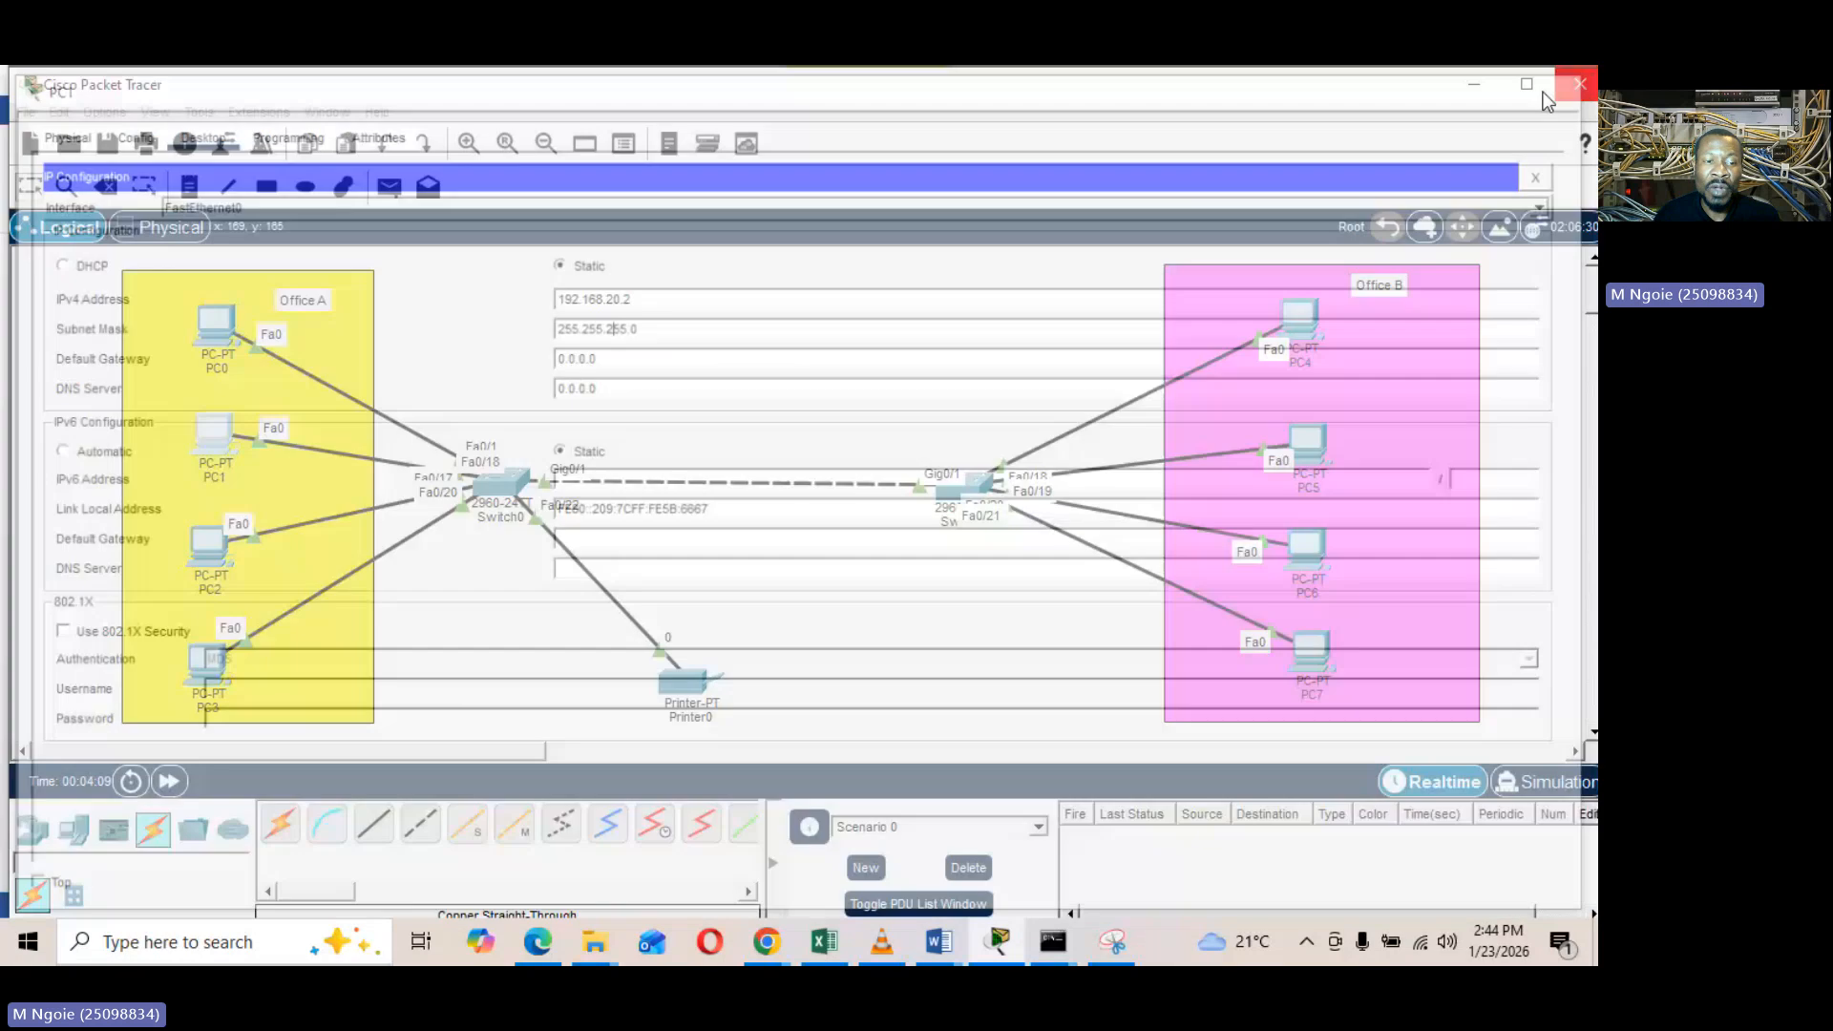
# Assign PC2 the static IPv4 address 192.168.20.3 with subnet mask 255.255.255.0
pyautogui.click(211, 547)
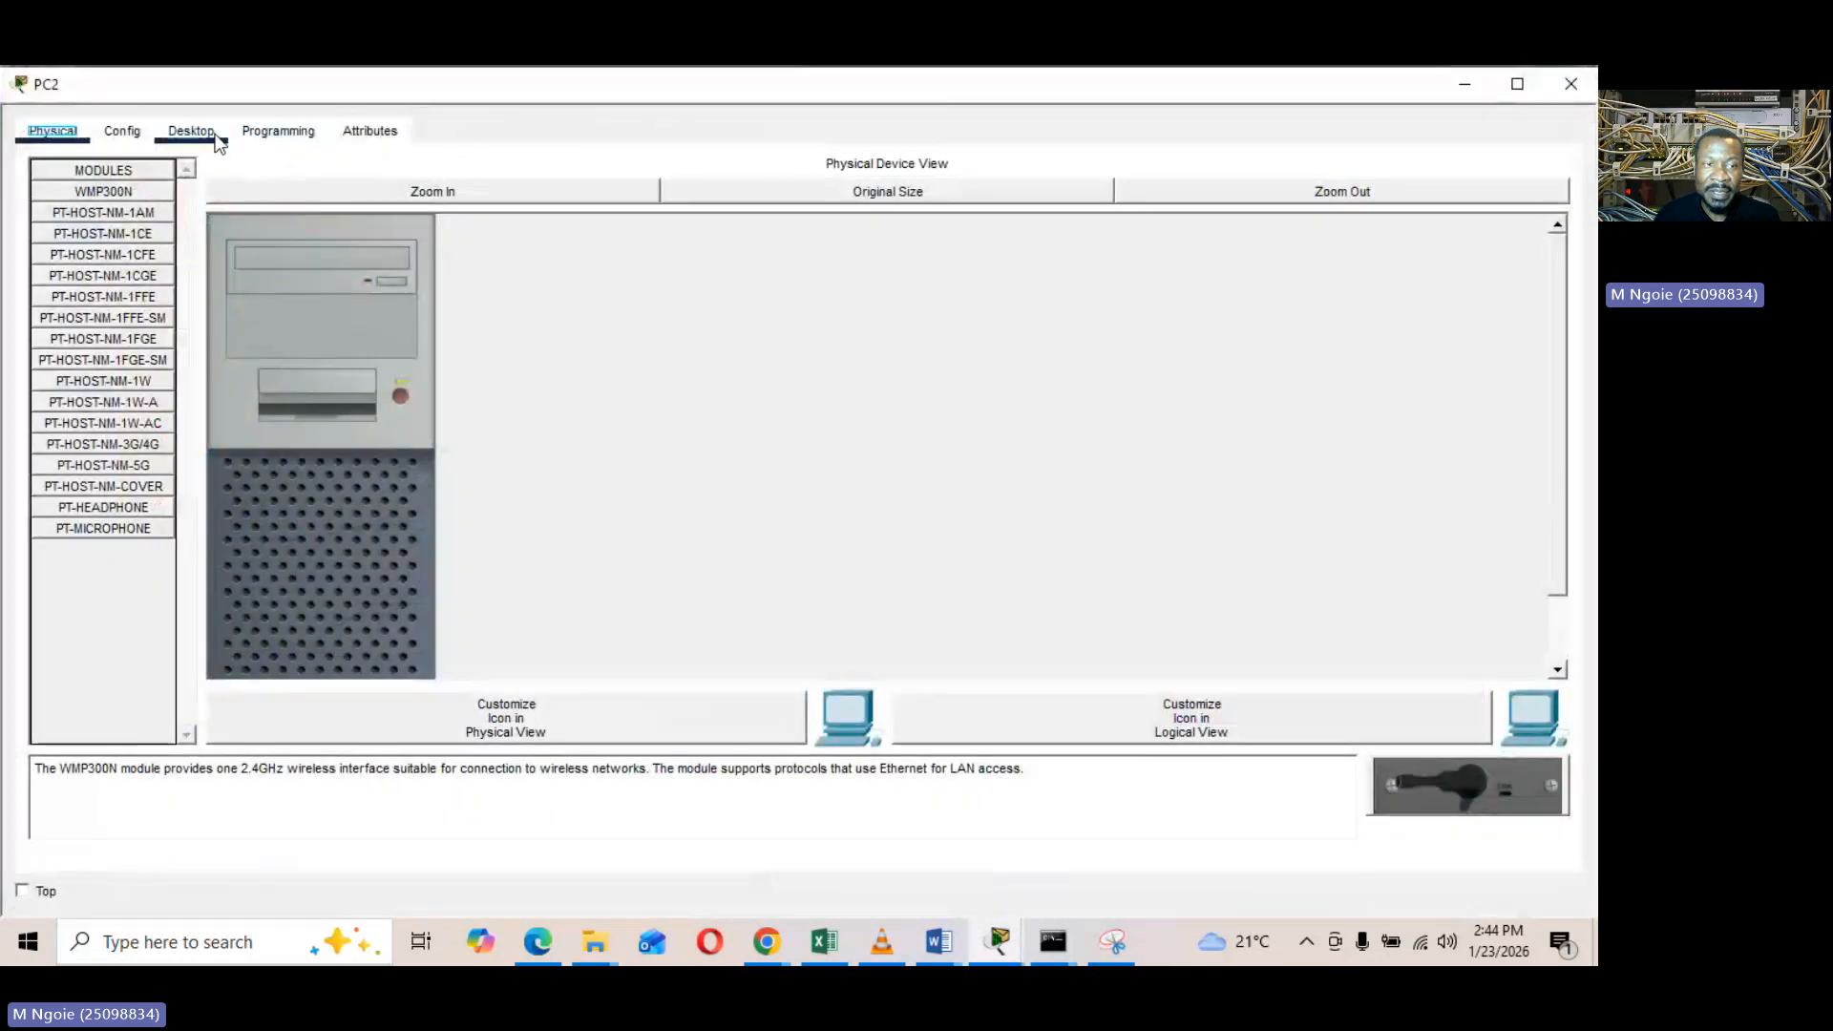
pyautogui.click(211, 134)
pyautogui.click(229, 244)
pyautogui.click(619, 296)
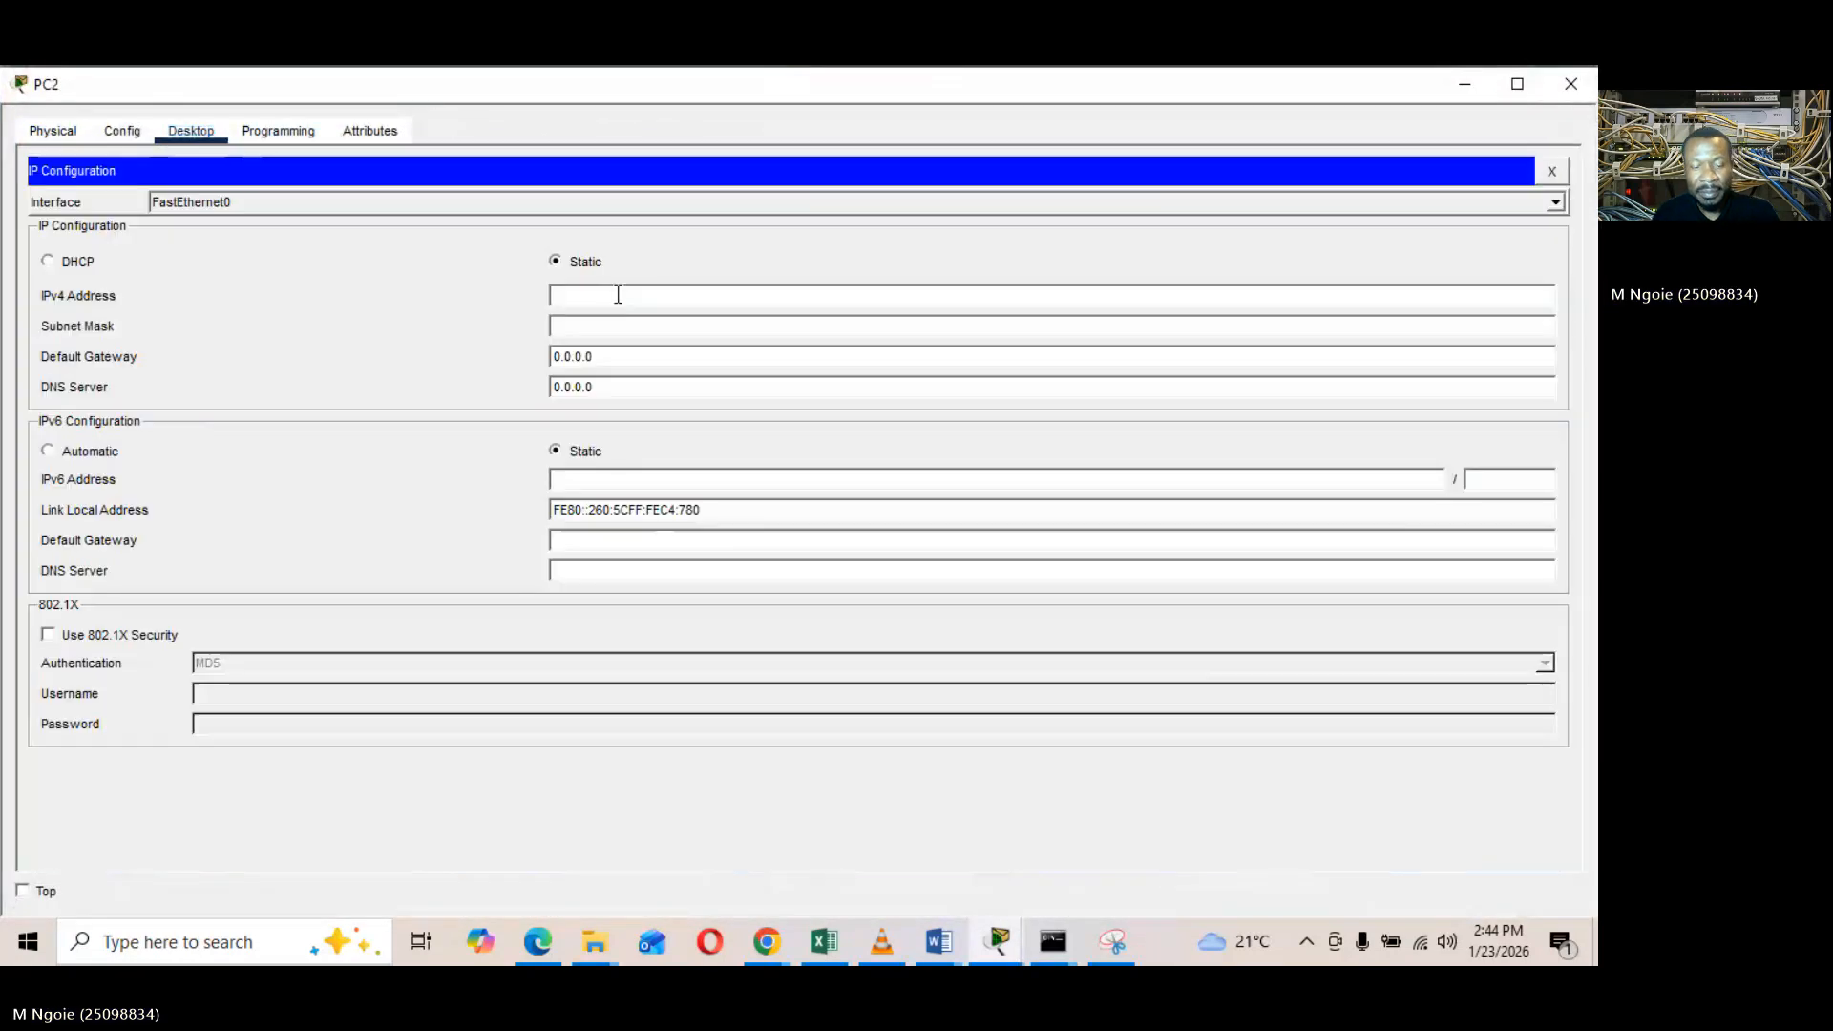
pyautogui.write('192.168.20.1')
pyautogui.press('BackSpace')
pyautogui.write('3')
pyautogui.click(619, 325)
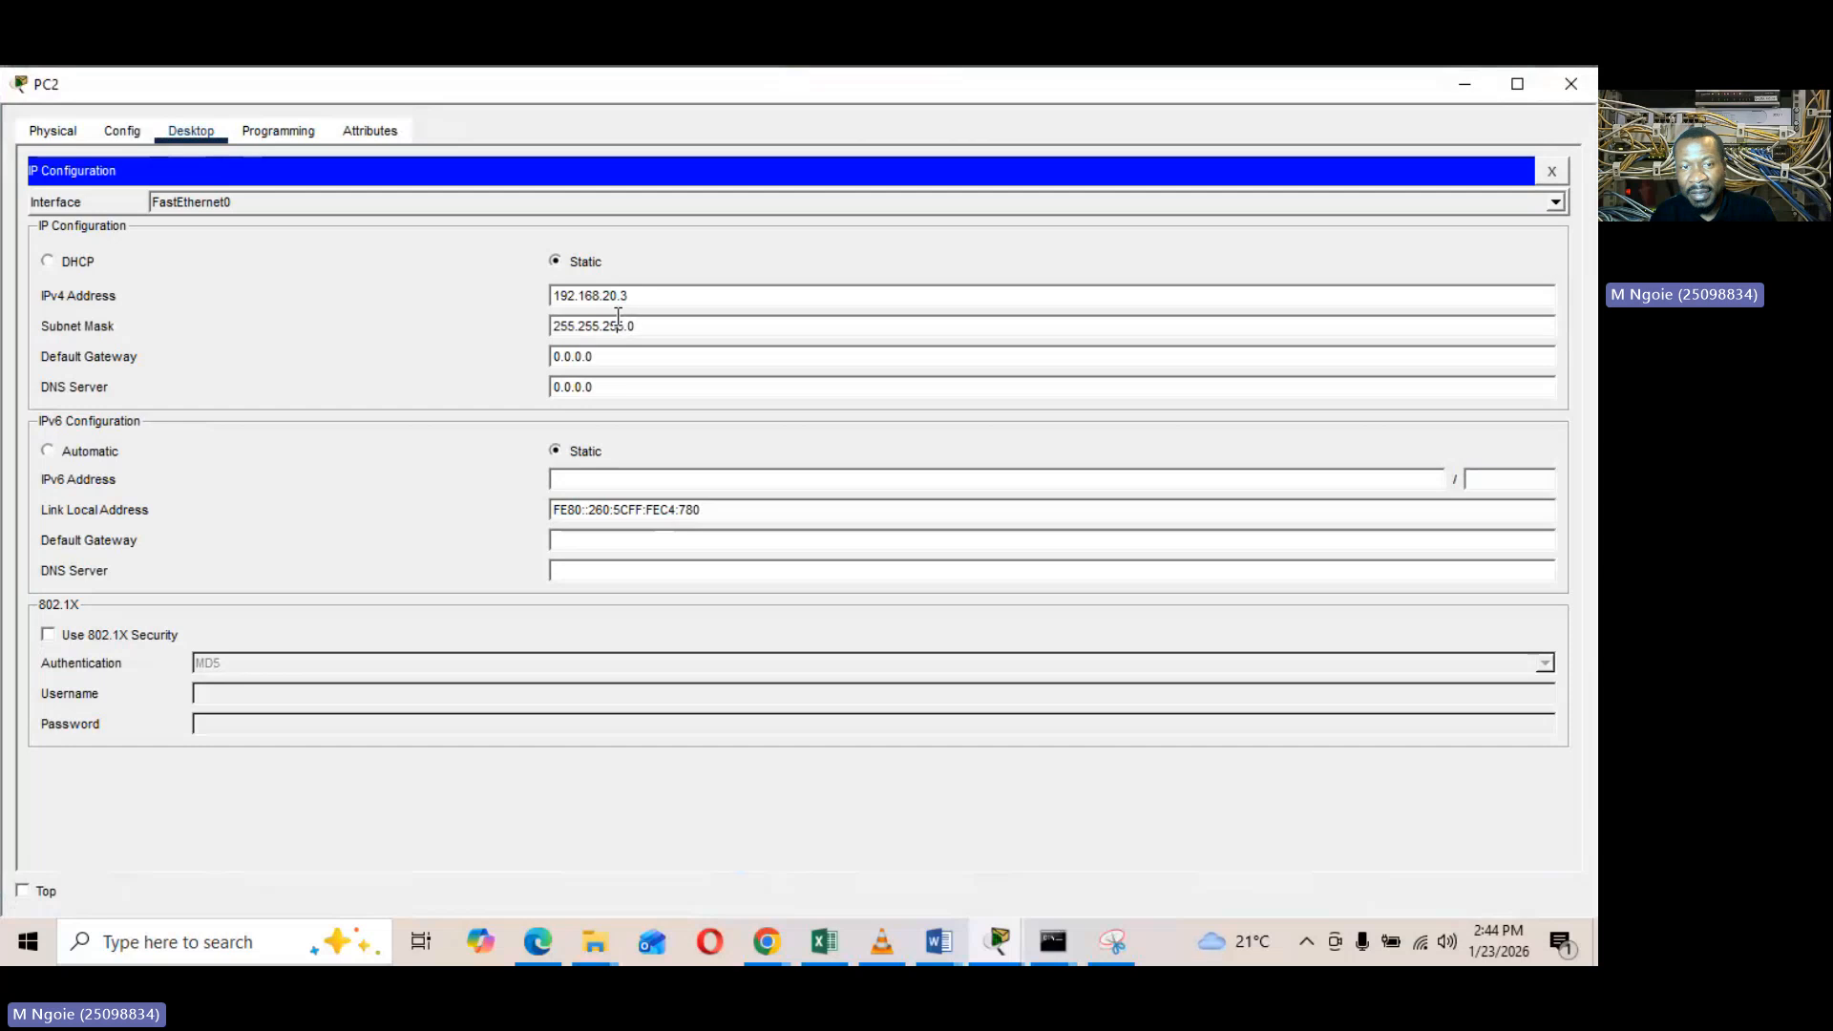
pyautogui.click(1570, 83)
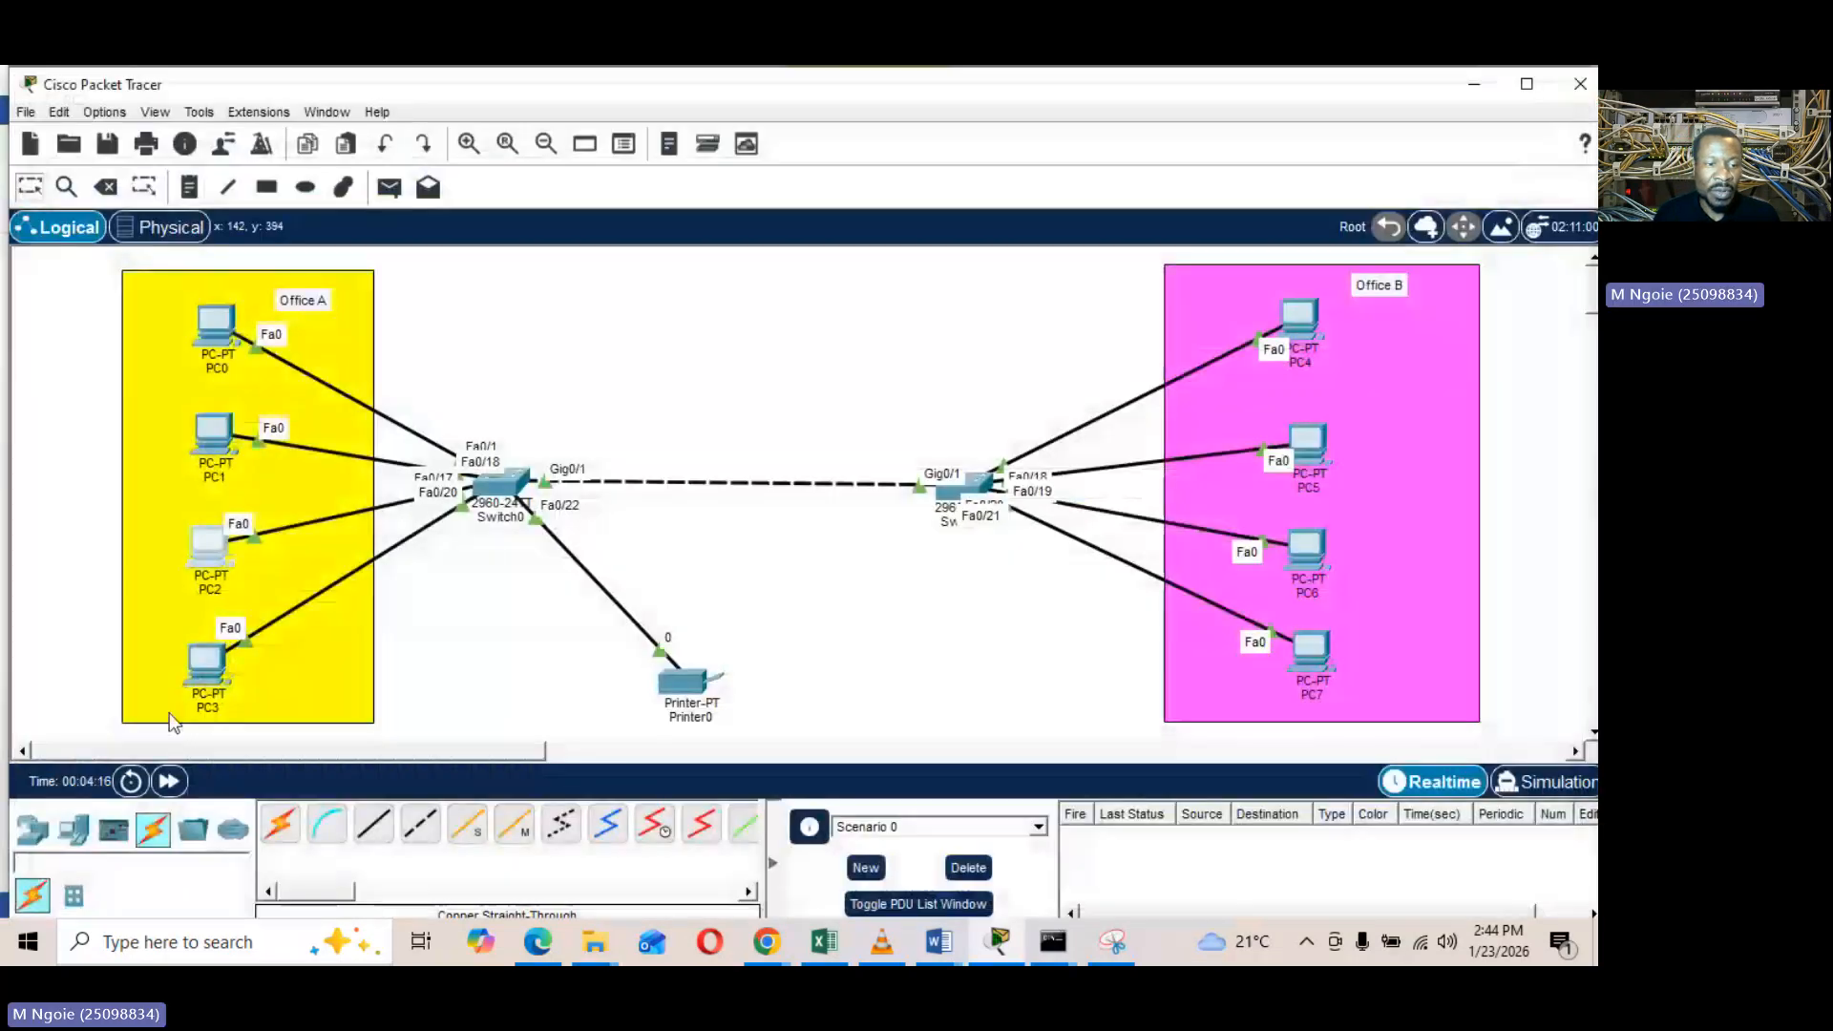
# Assign PC3 the static IPv4 address 192.168.20.4 with subnet mask 255.255.255.0
pyautogui.click(206, 657)
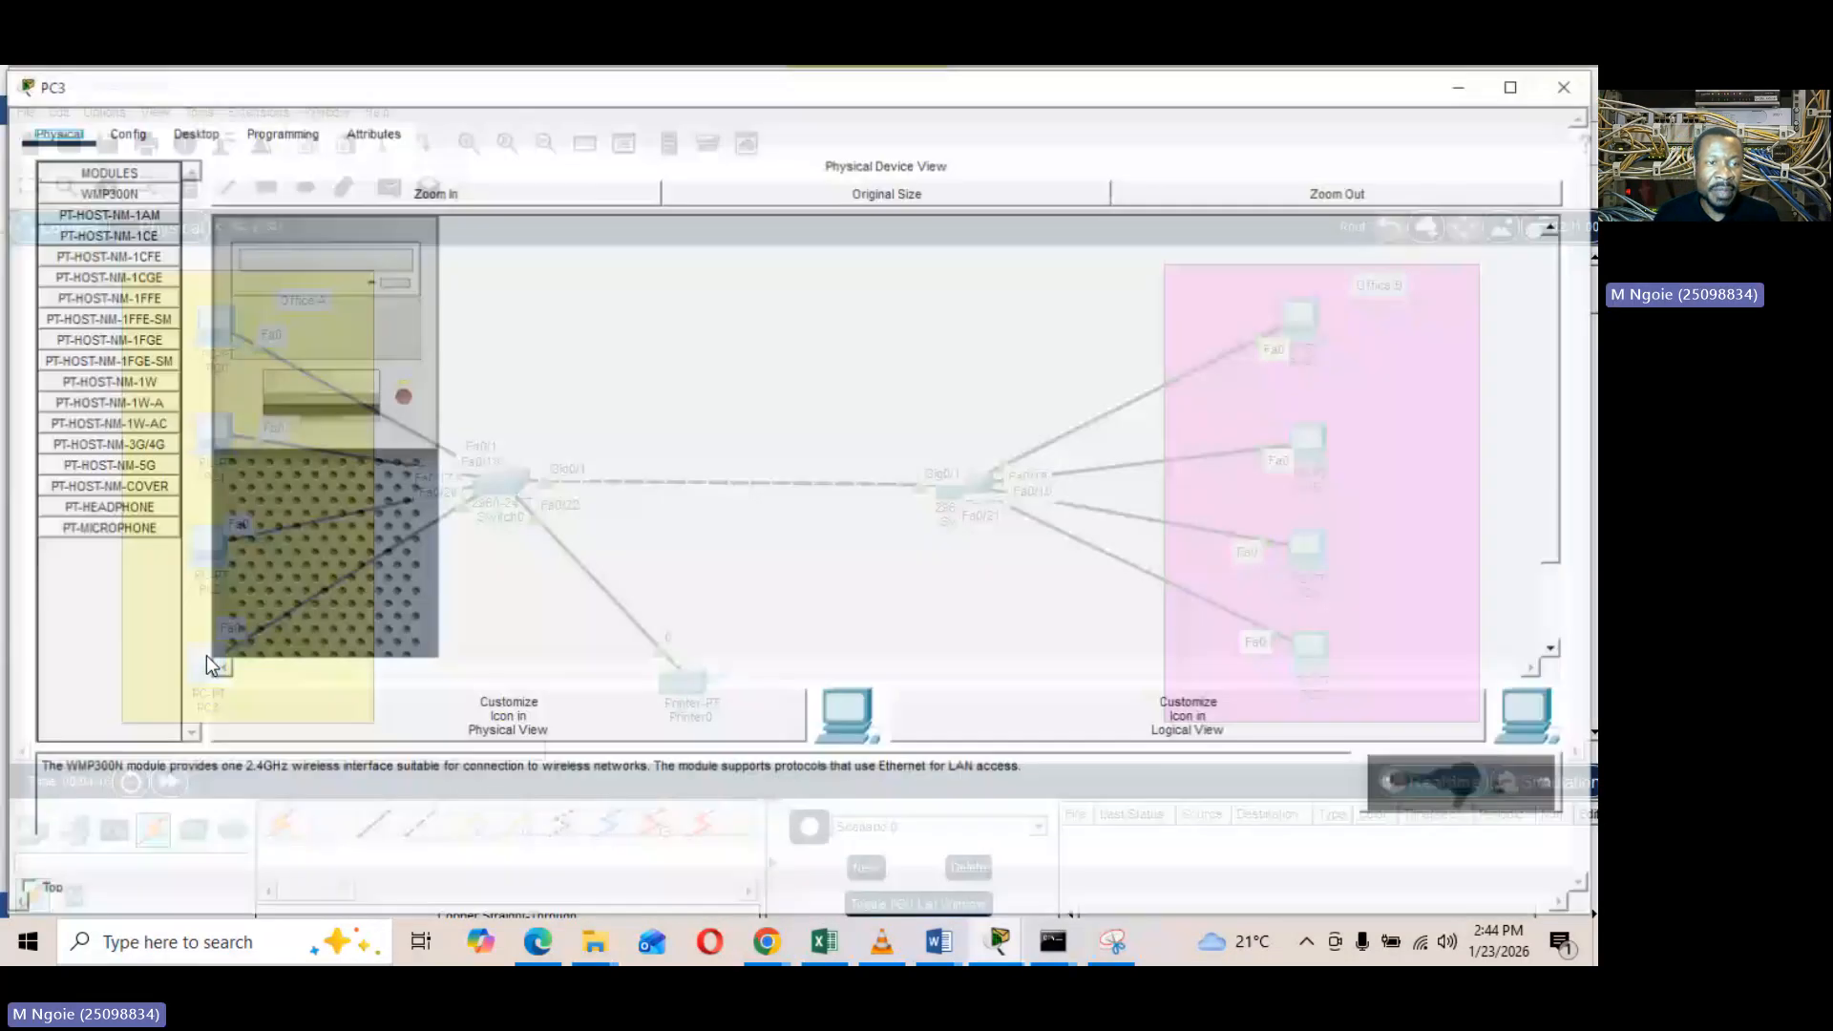
pyautogui.click(192, 132)
pyautogui.click(589, 296)
pyautogui.write('192.168.20.')
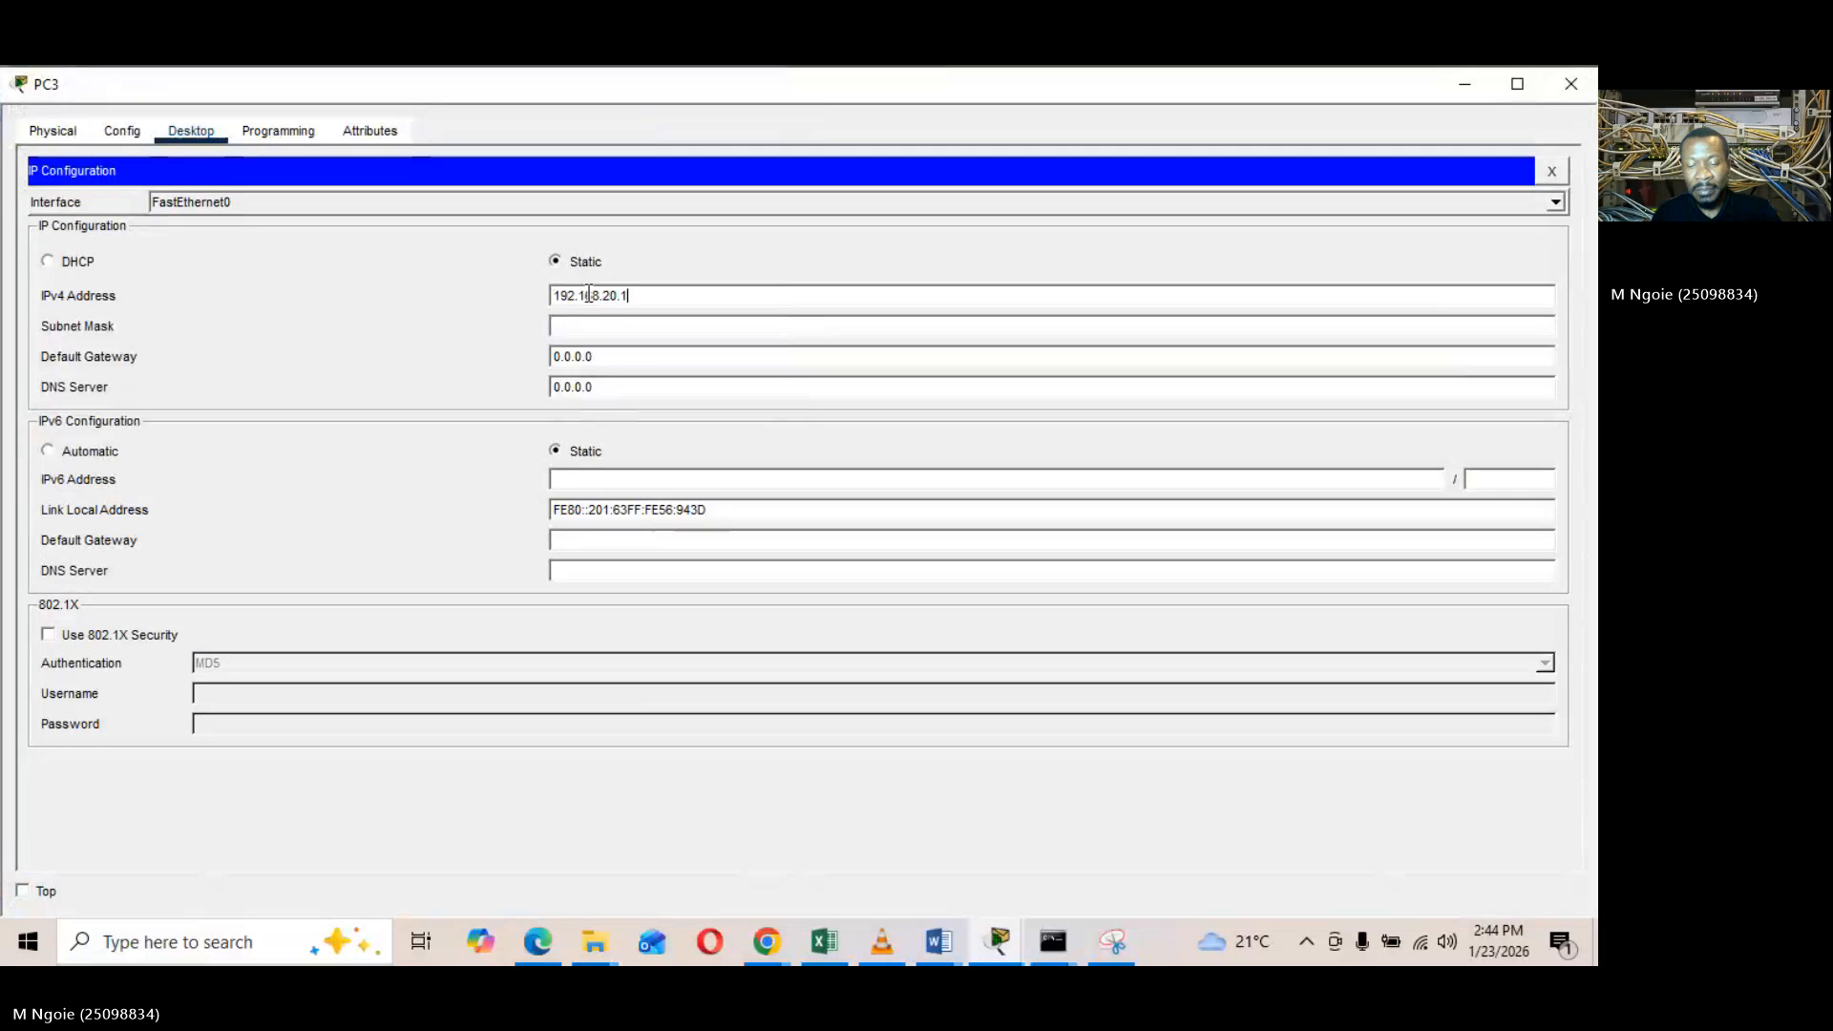
pyautogui.write('4')
pyautogui.click(580, 325)
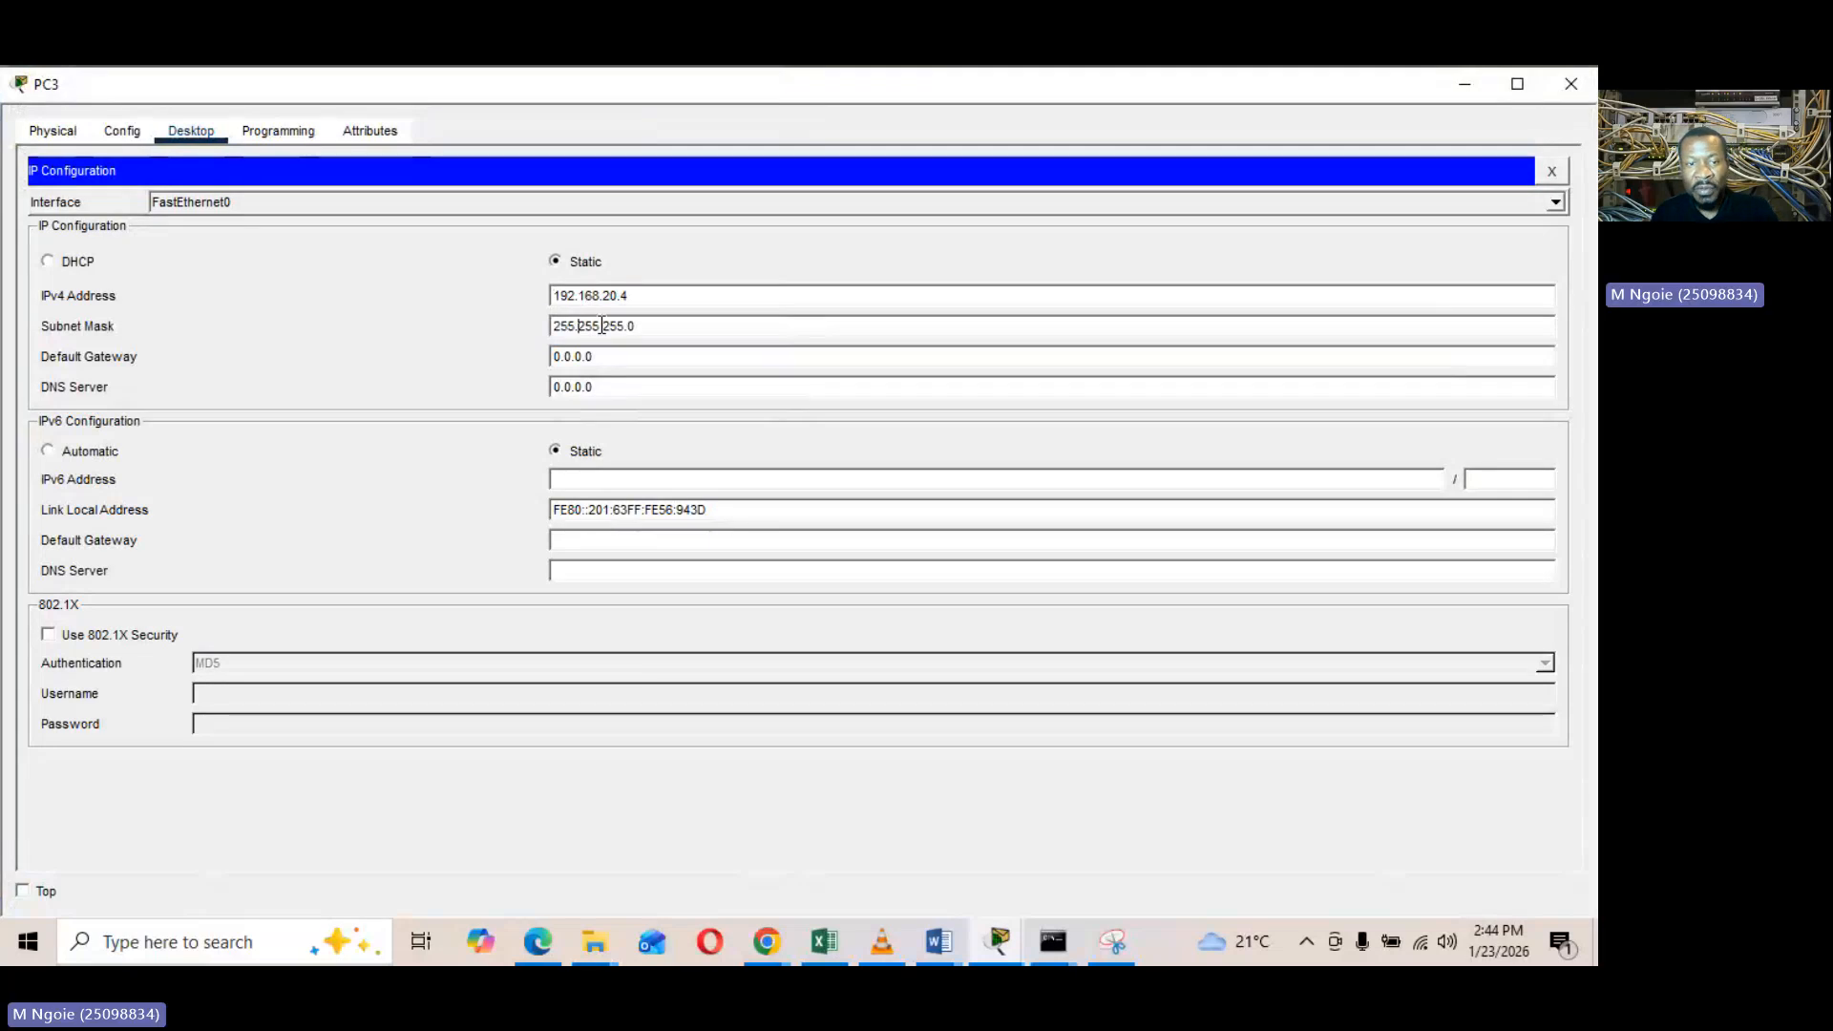
pyautogui.click(1580, 94)
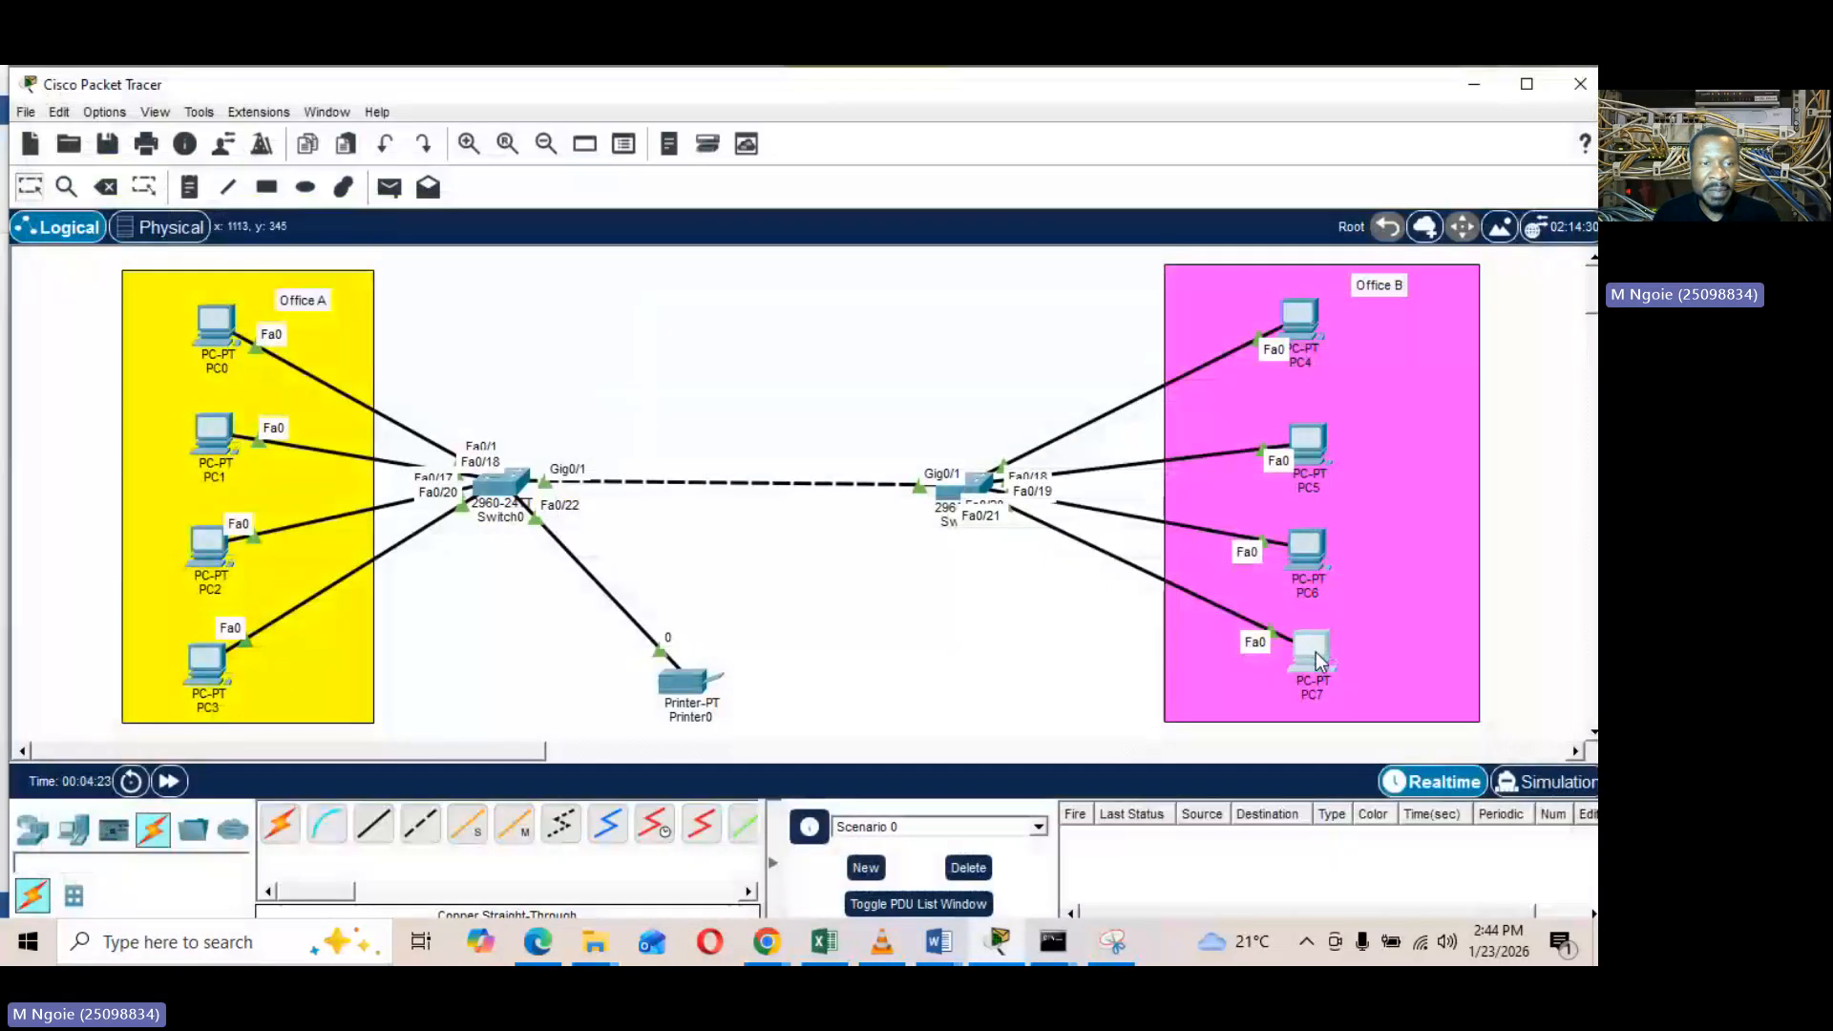
# Assign PC7 in Office B the static IPv4 address 192.168.20.6 with subnet mask 255.255.255.0
pyautogui.click(1316, 652)
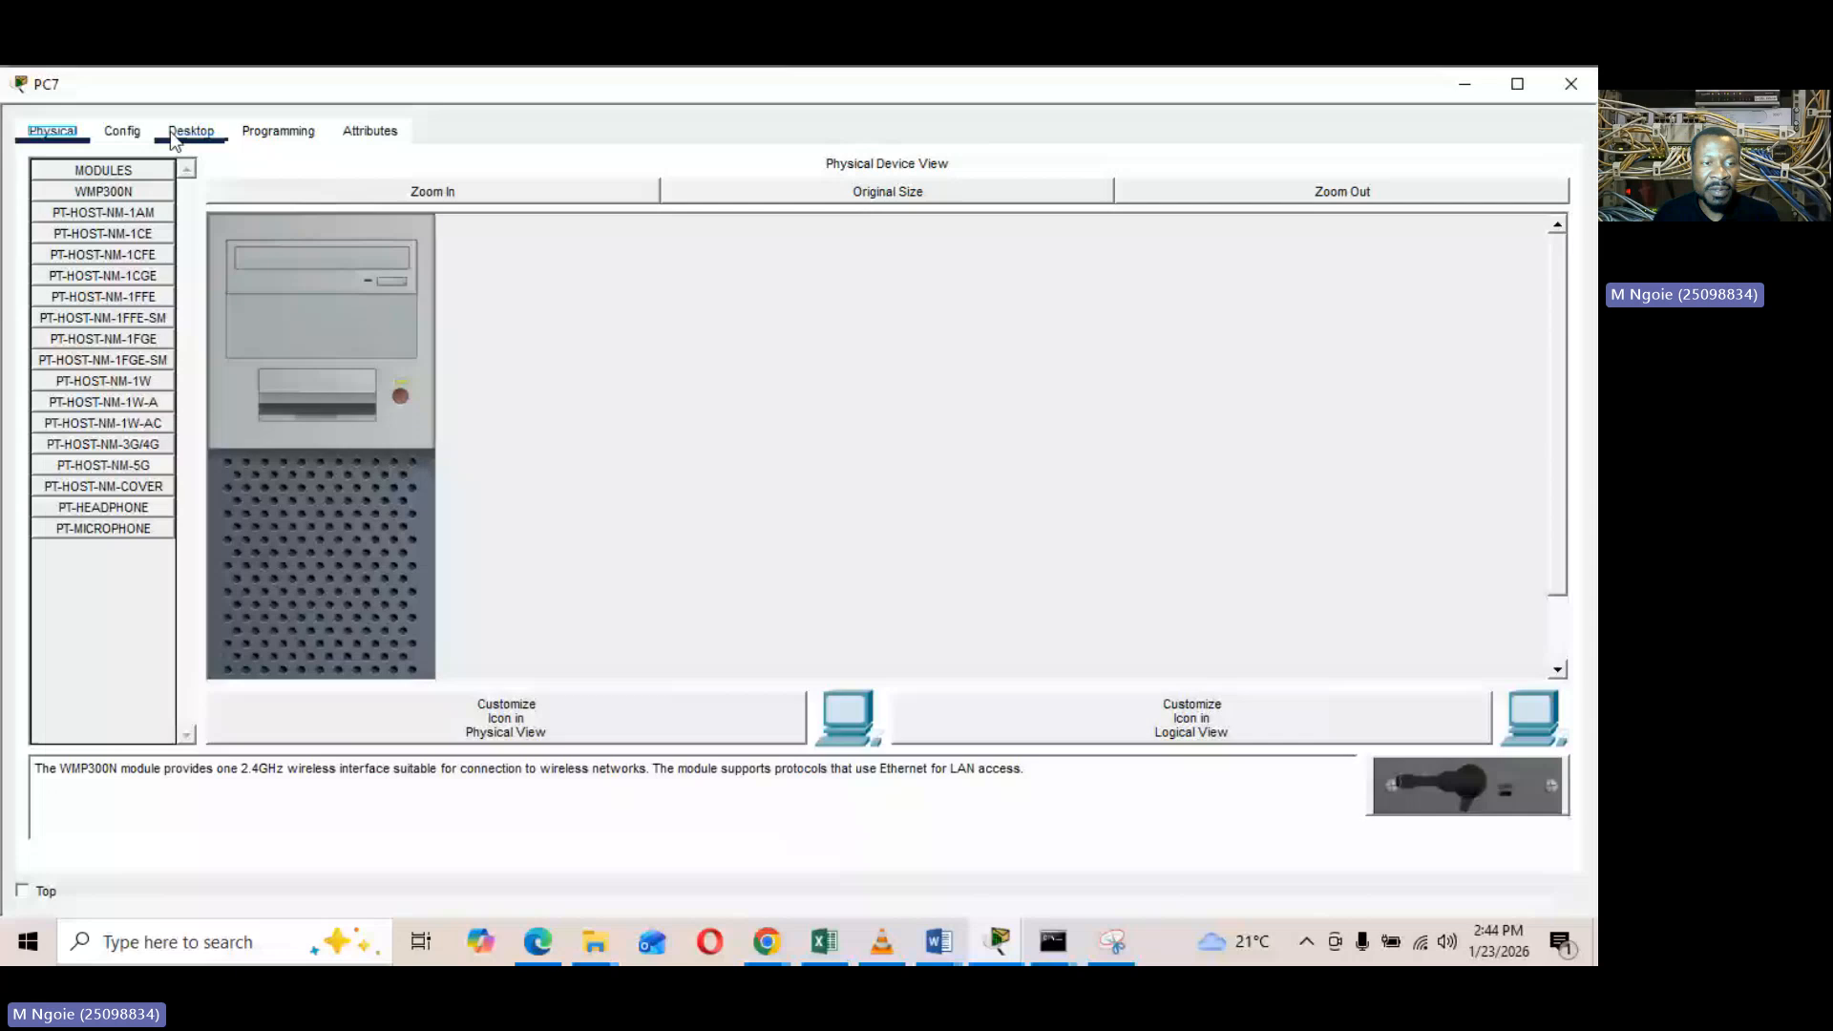
pyautogui.click(191, 130)
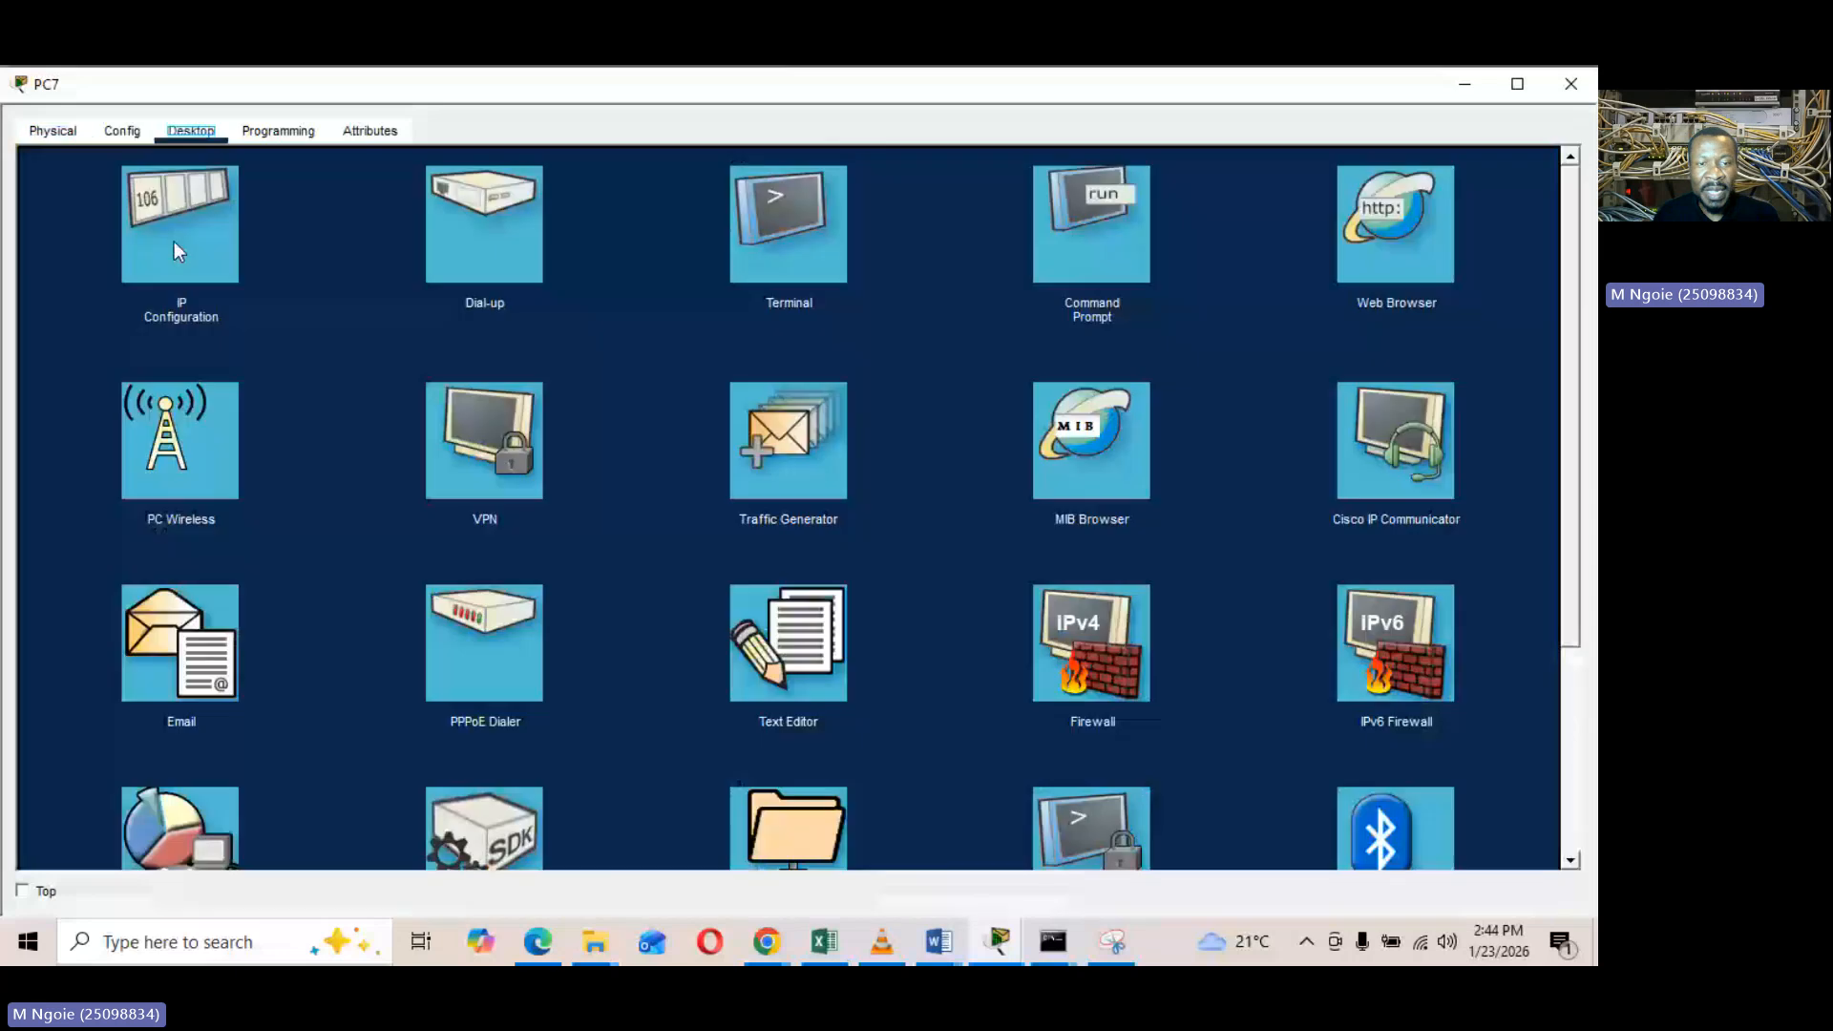
pyautogui.click(174, 239)
pyautogui.click(614, 296)
pyautogui.write('192.168.20.6')
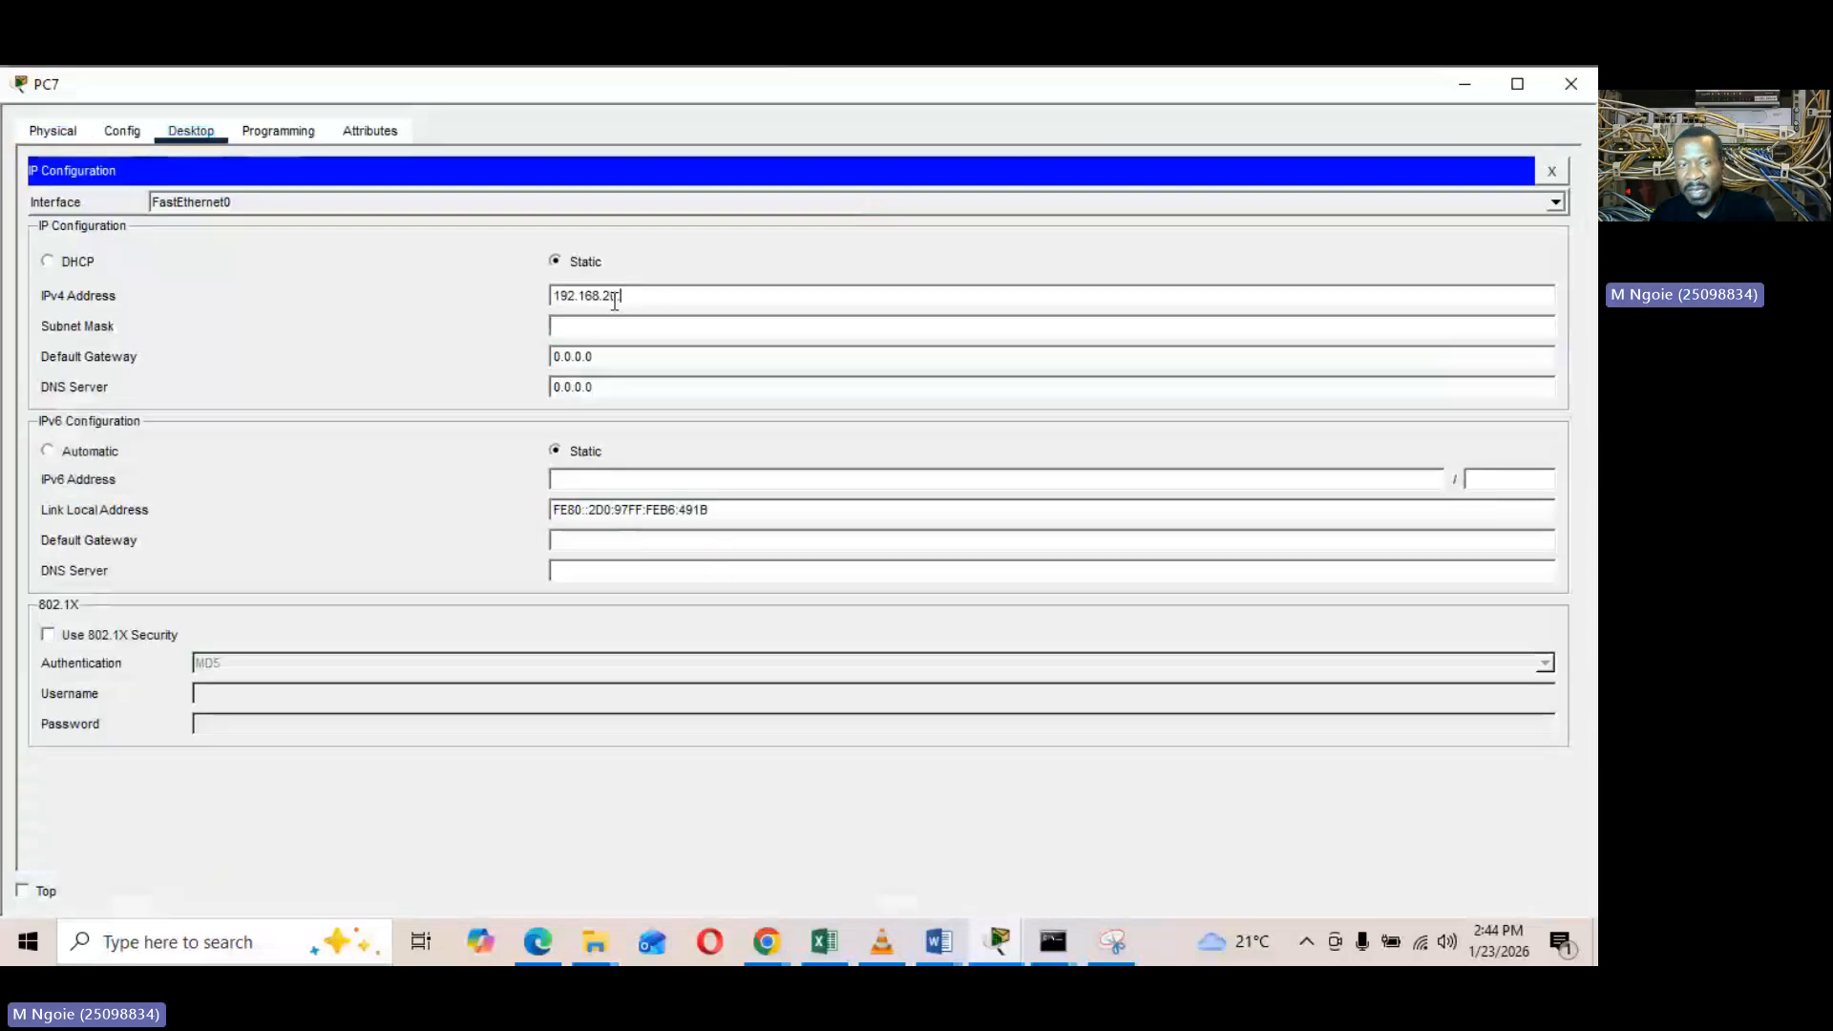
pyautogui.click(608, 327)
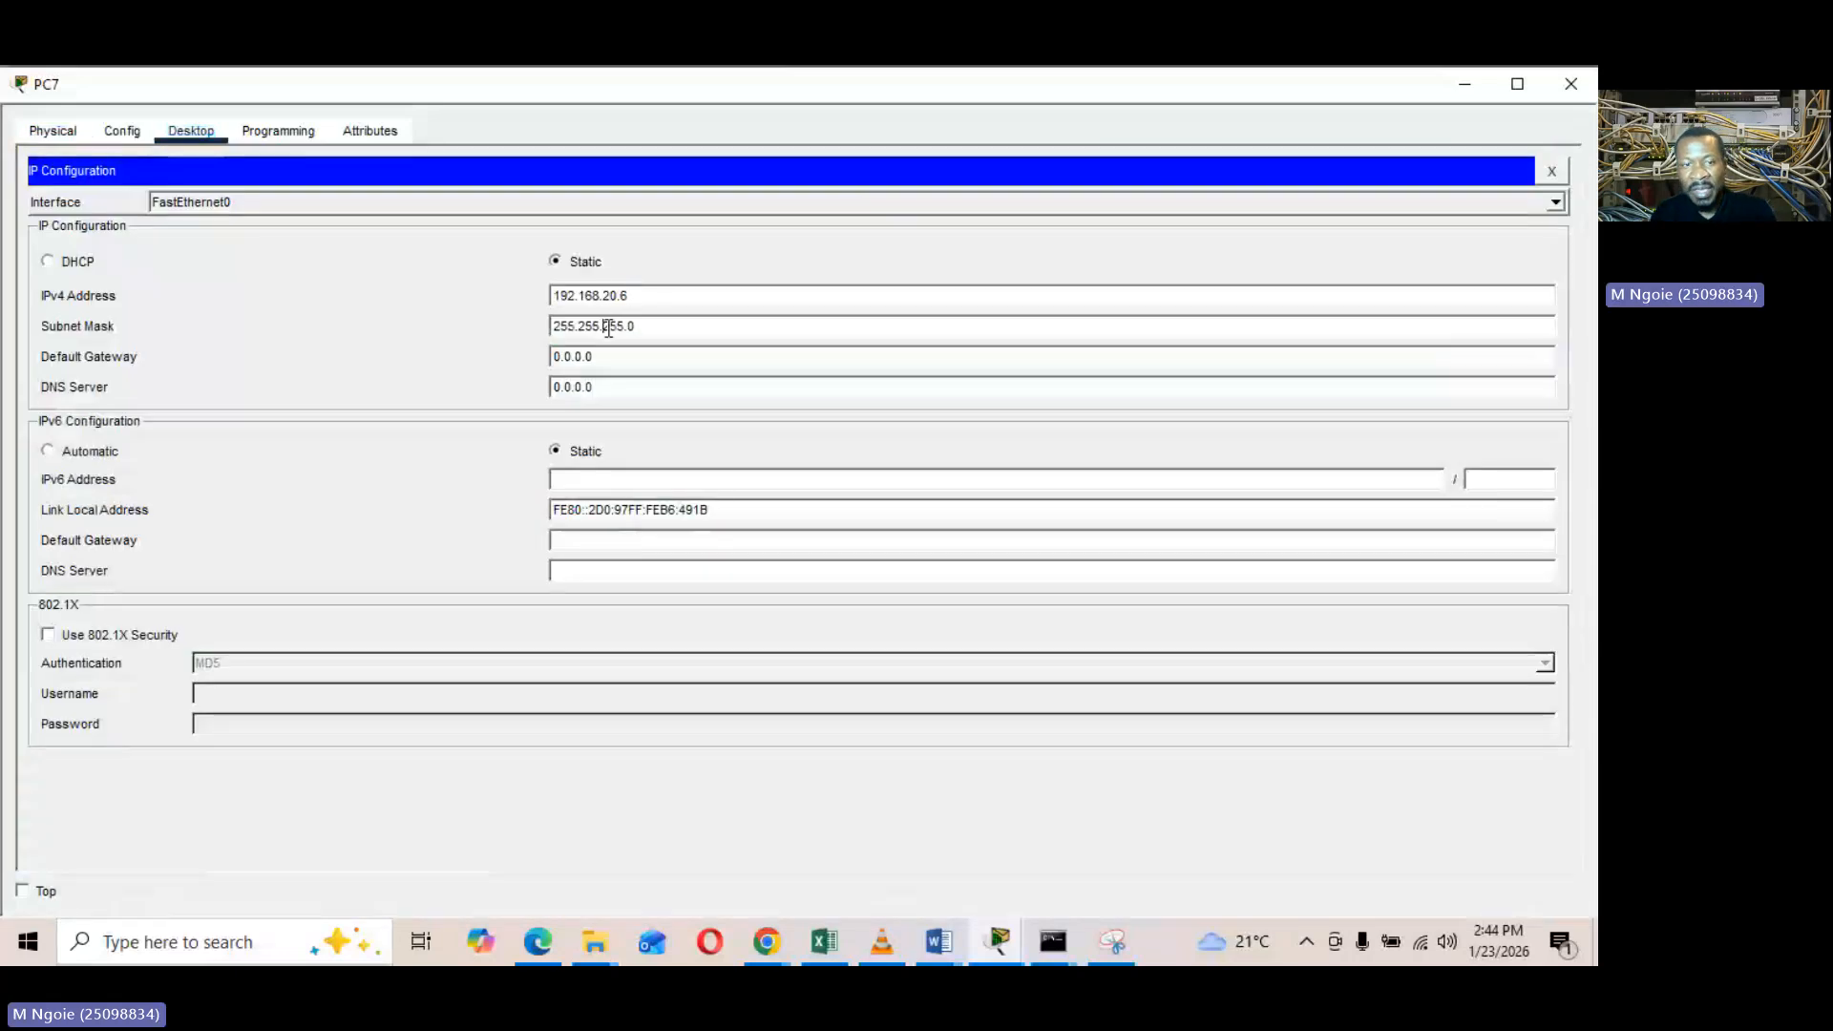
pyautogui.click(1572, 84)
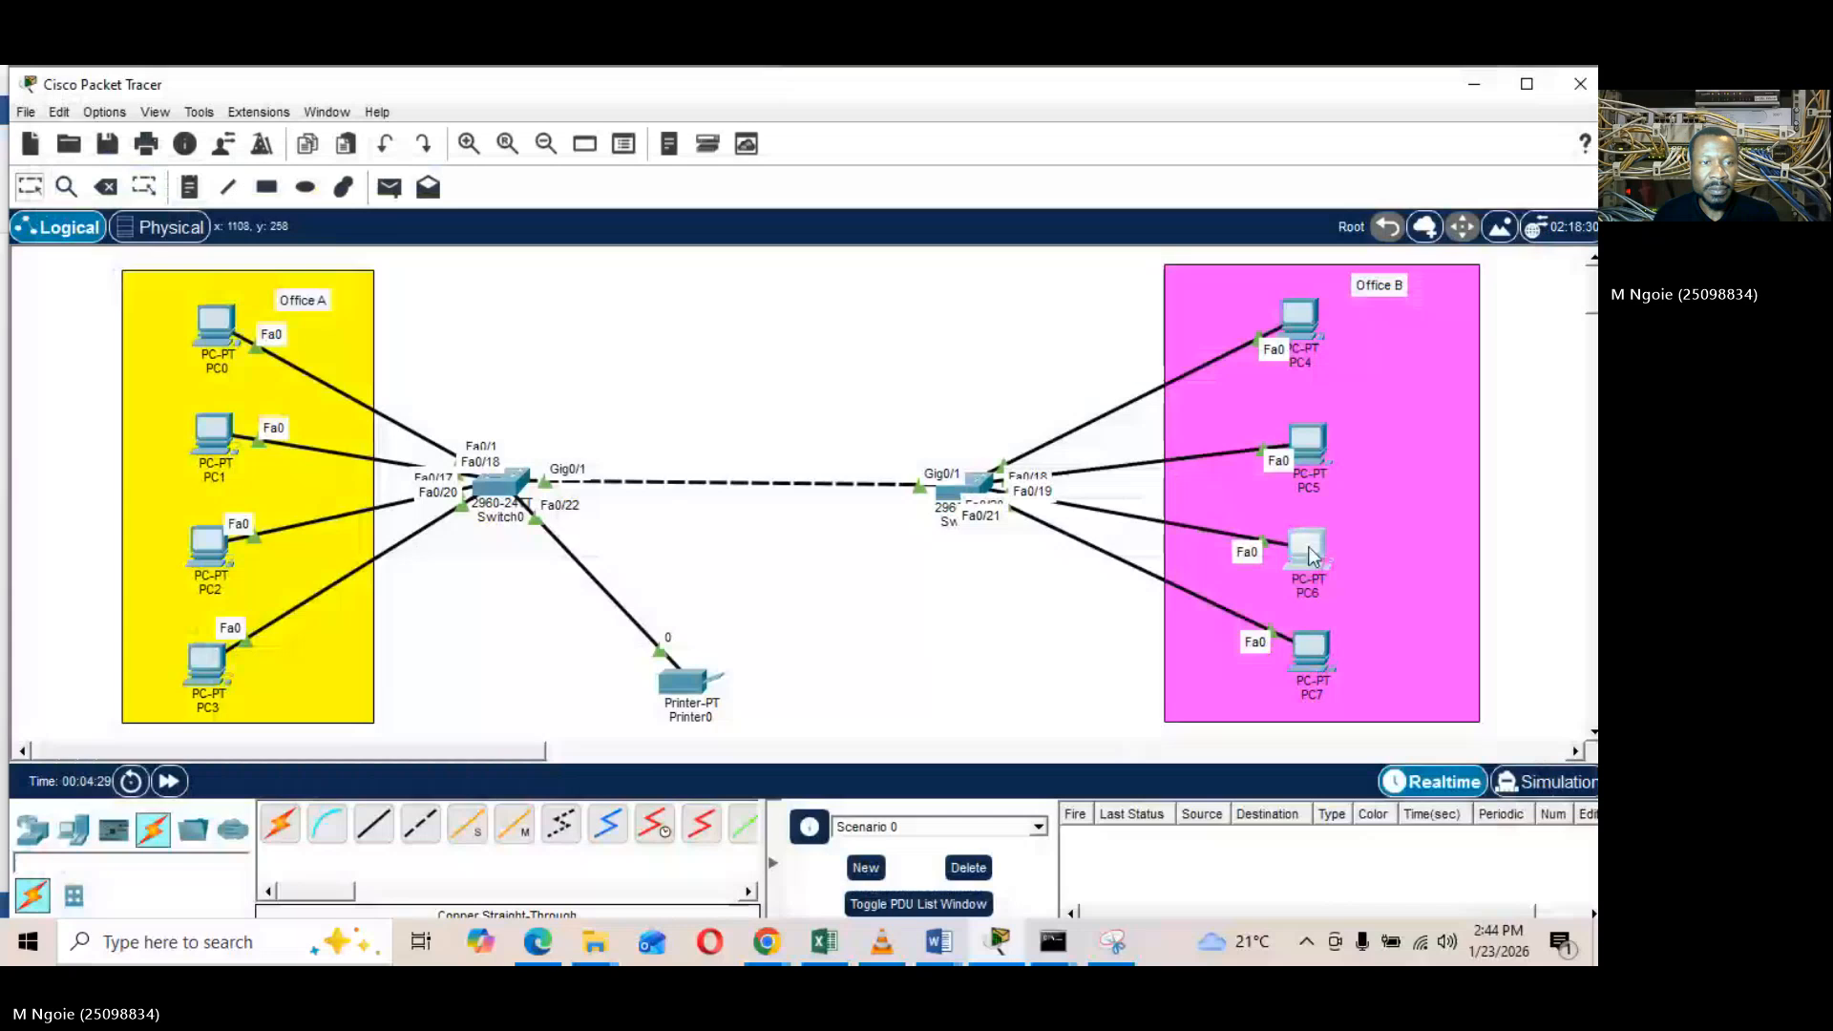
# Assign PC6 the static IPv4 address 192.168.20.7 with subnet mask 255.255.255.0
pyautogui.click(1310, 552)
pyautogui.click(191, 130)
pyautogui.click(180, 222)
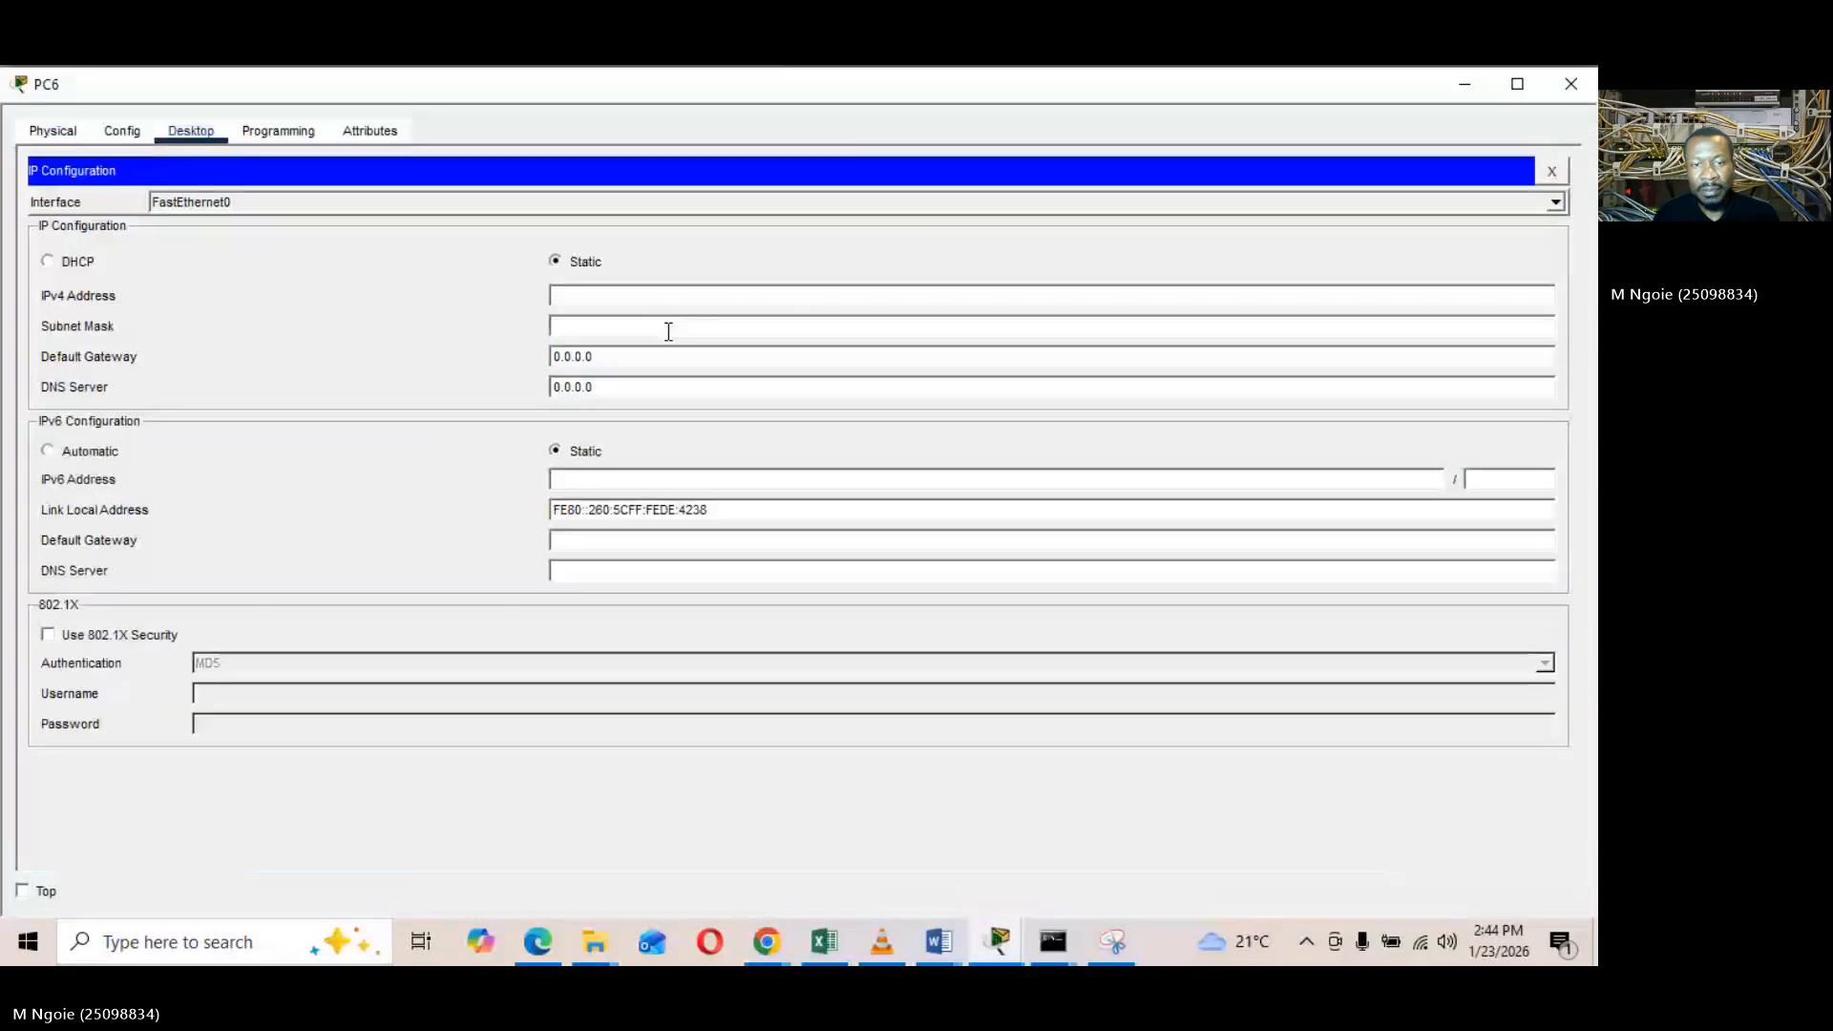
pyautogui.click(668, 295)
pyautogui.write('192.168.20.7')
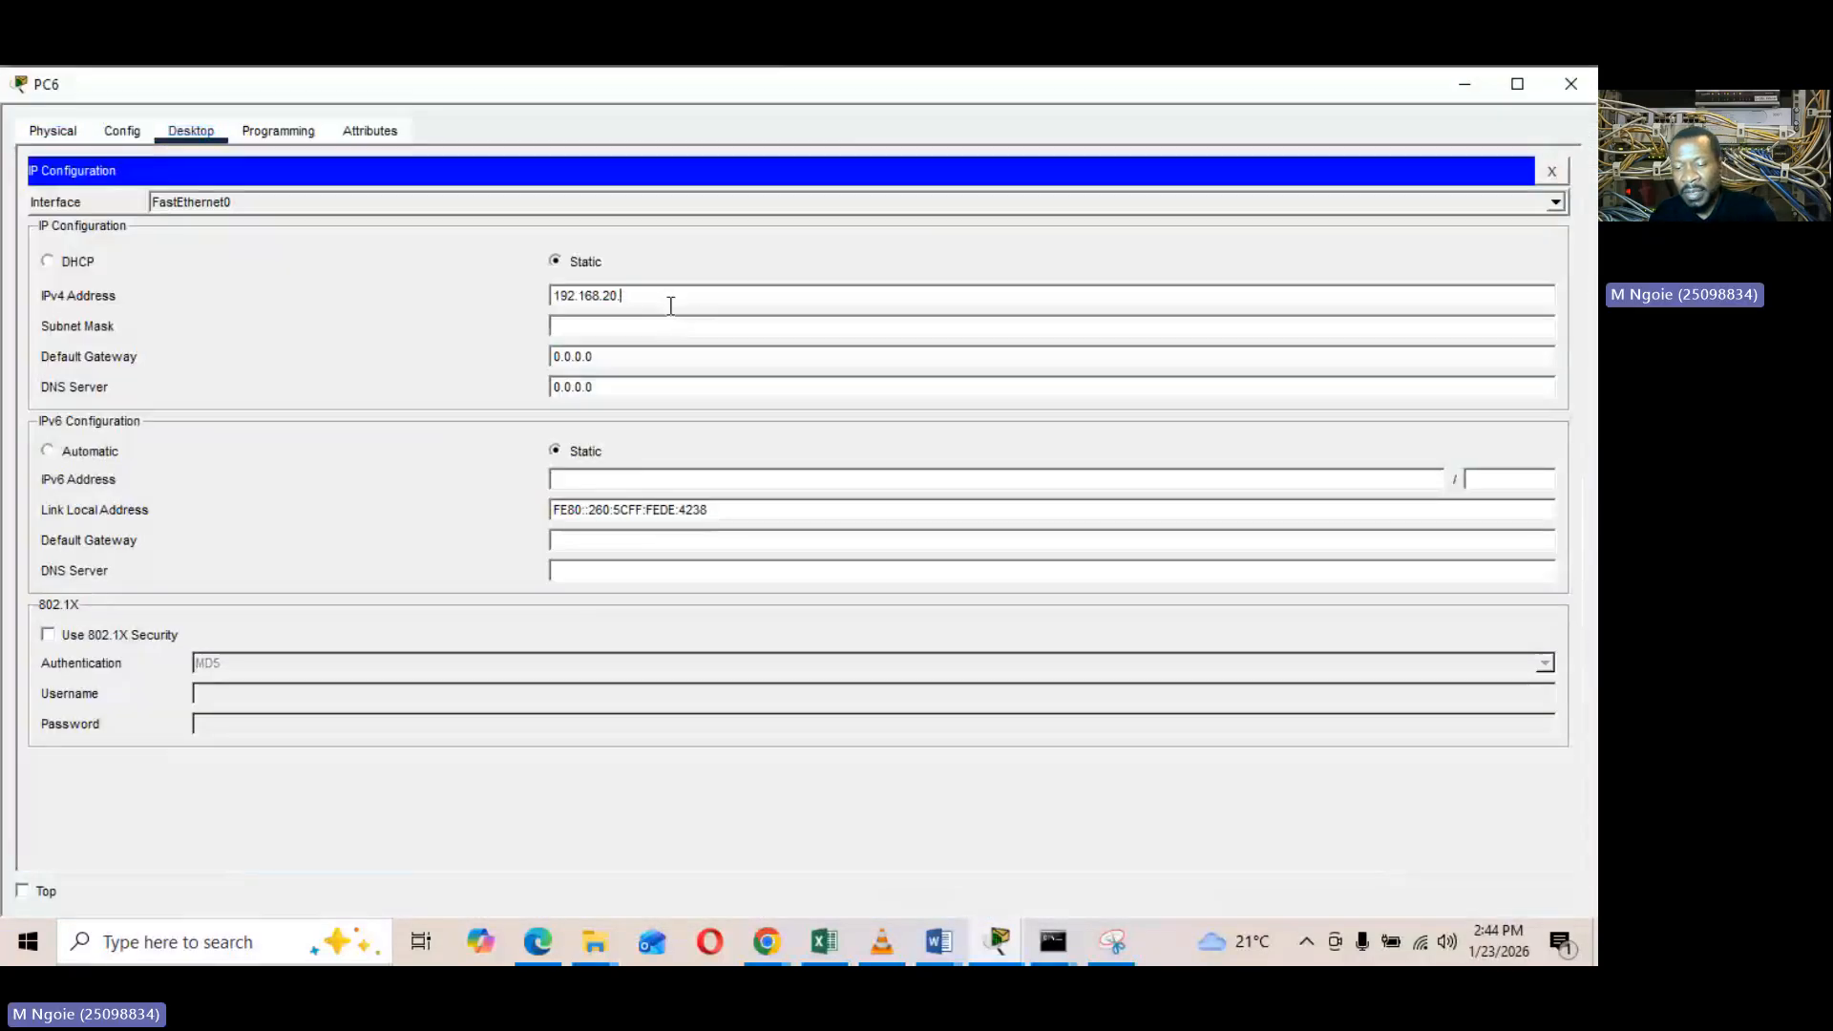
pyautogui.click(660, 329)
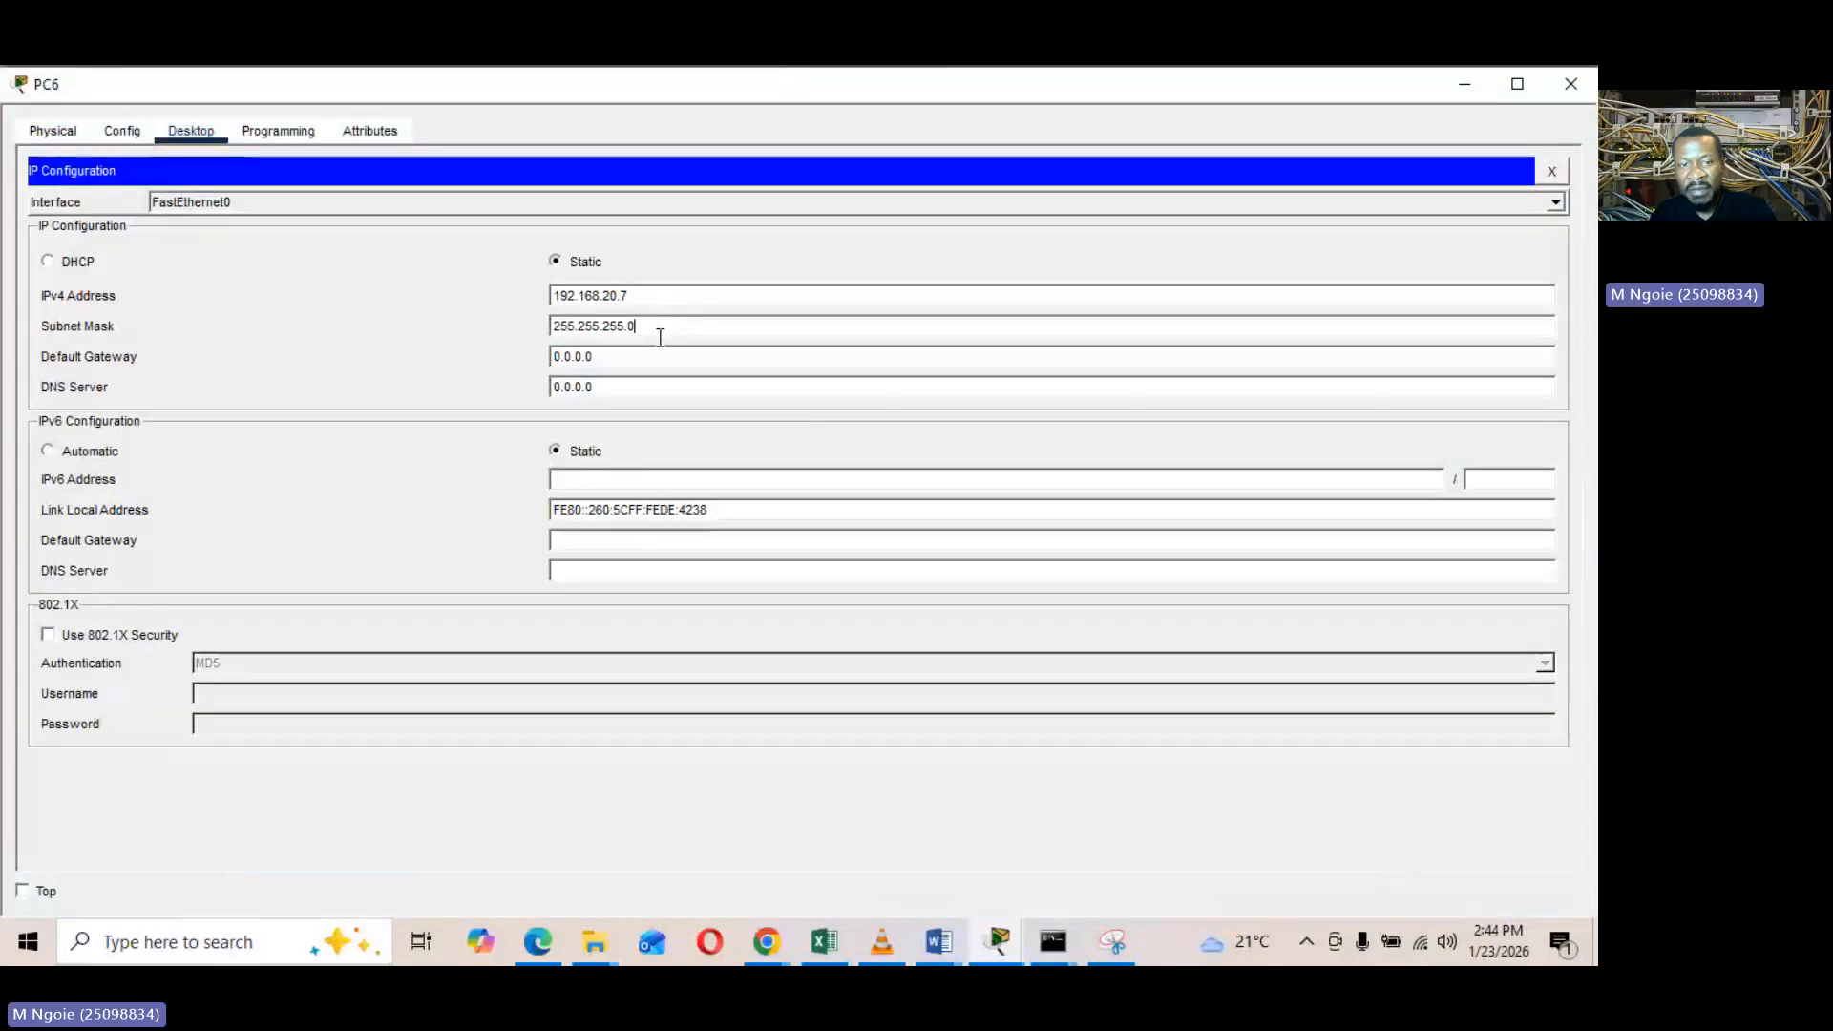
pyautogui.click(1575, 94)
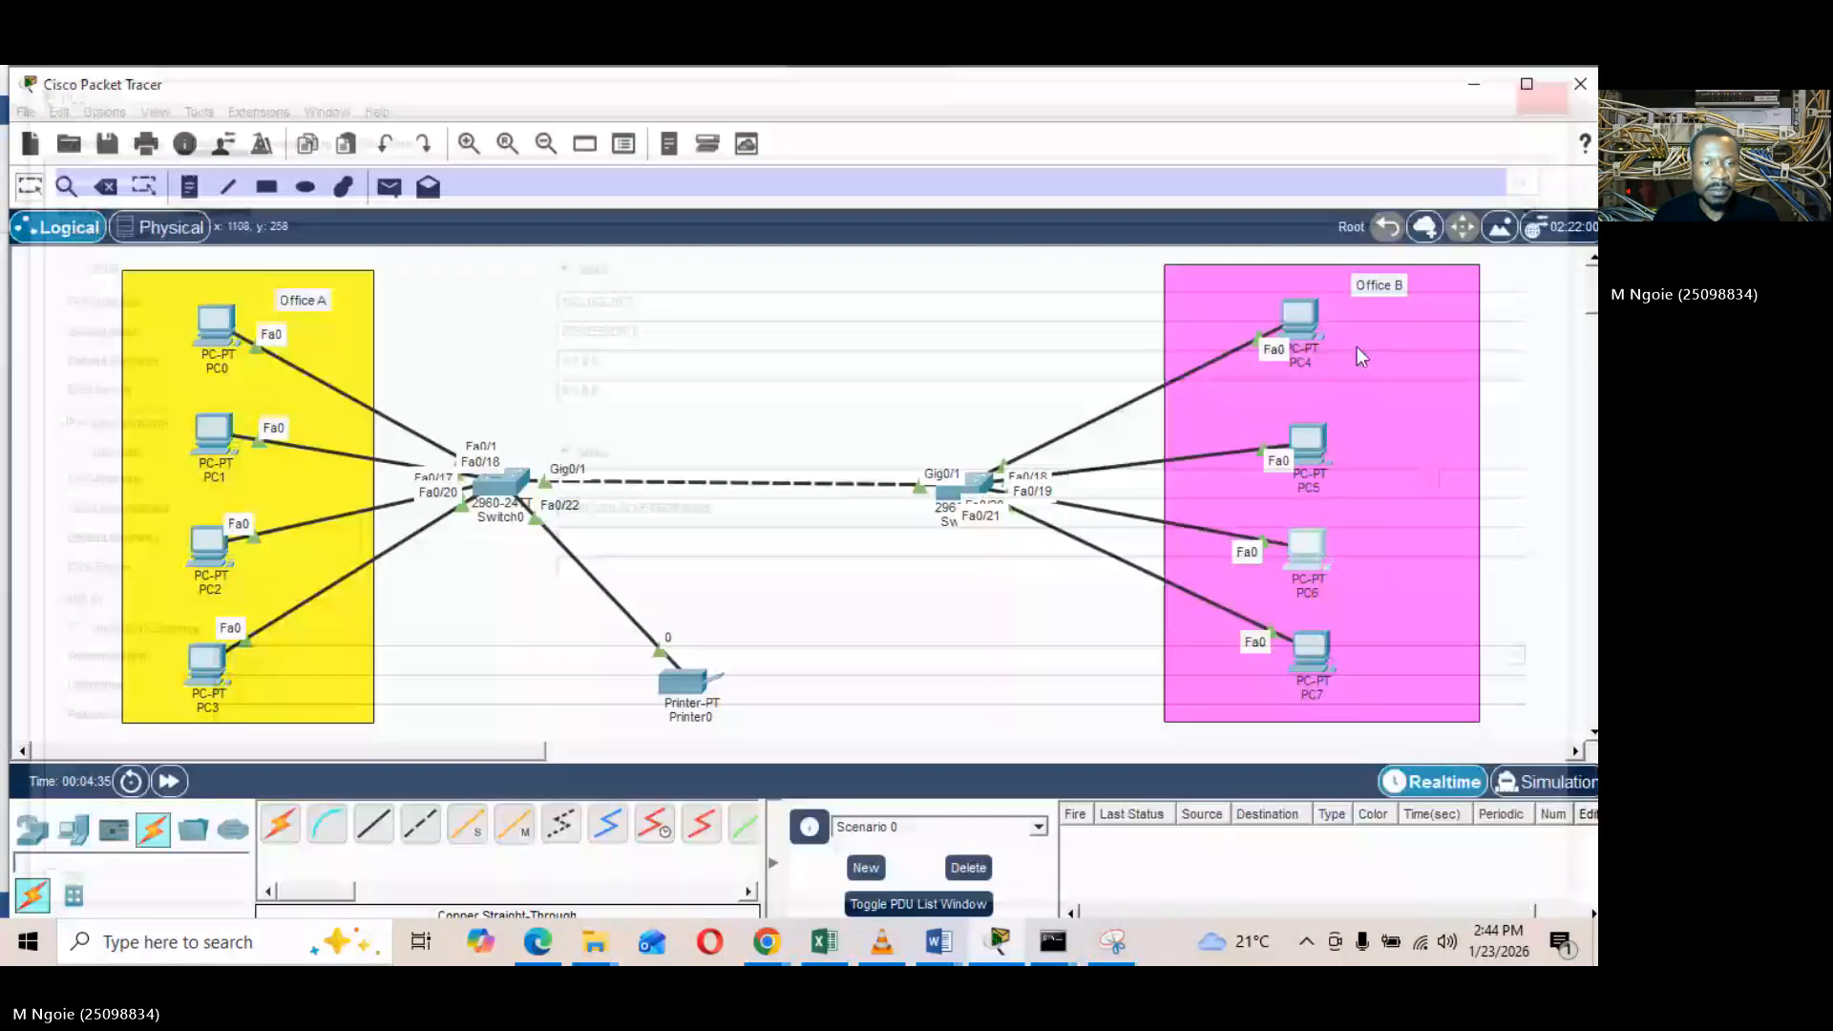
# Assign PC5 the static IPv4 address 192.168.20.8 with subnet mask 255.255.255.0
pyautogui.click(1310, 449)
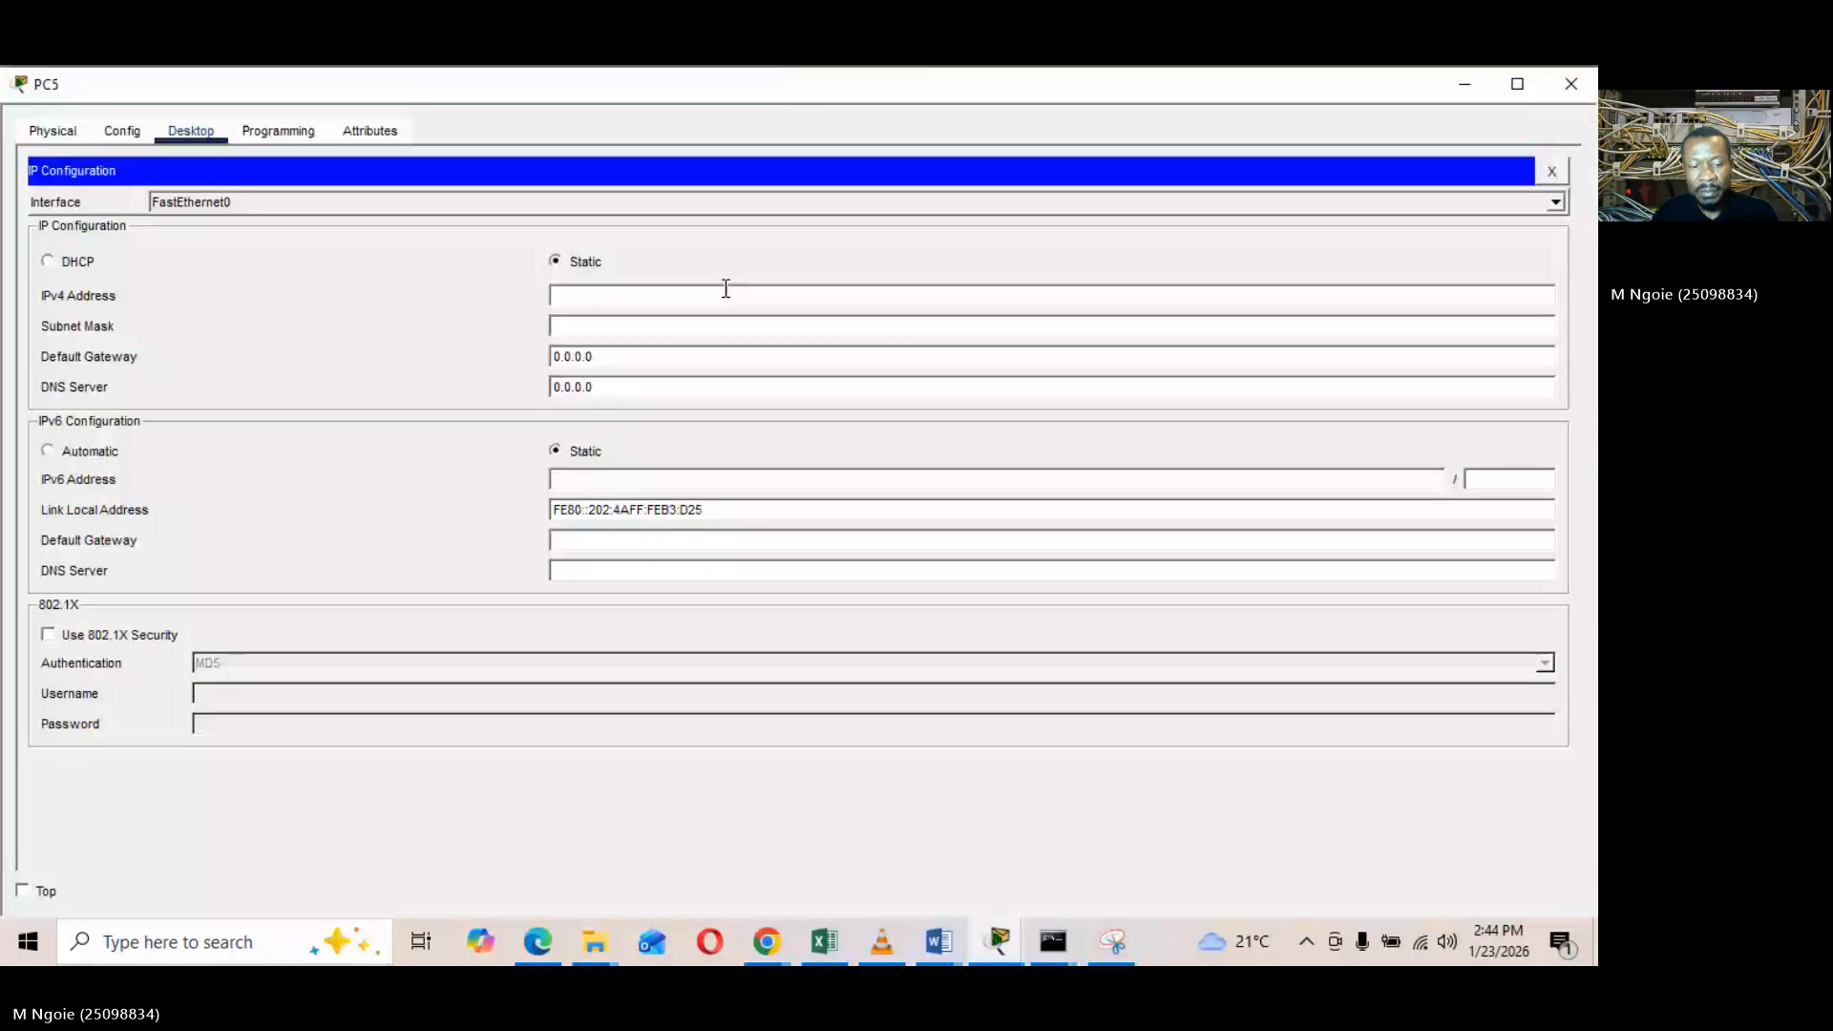
pyautogui.click(678, 295)
pyautogui.write('192.168.20.8')
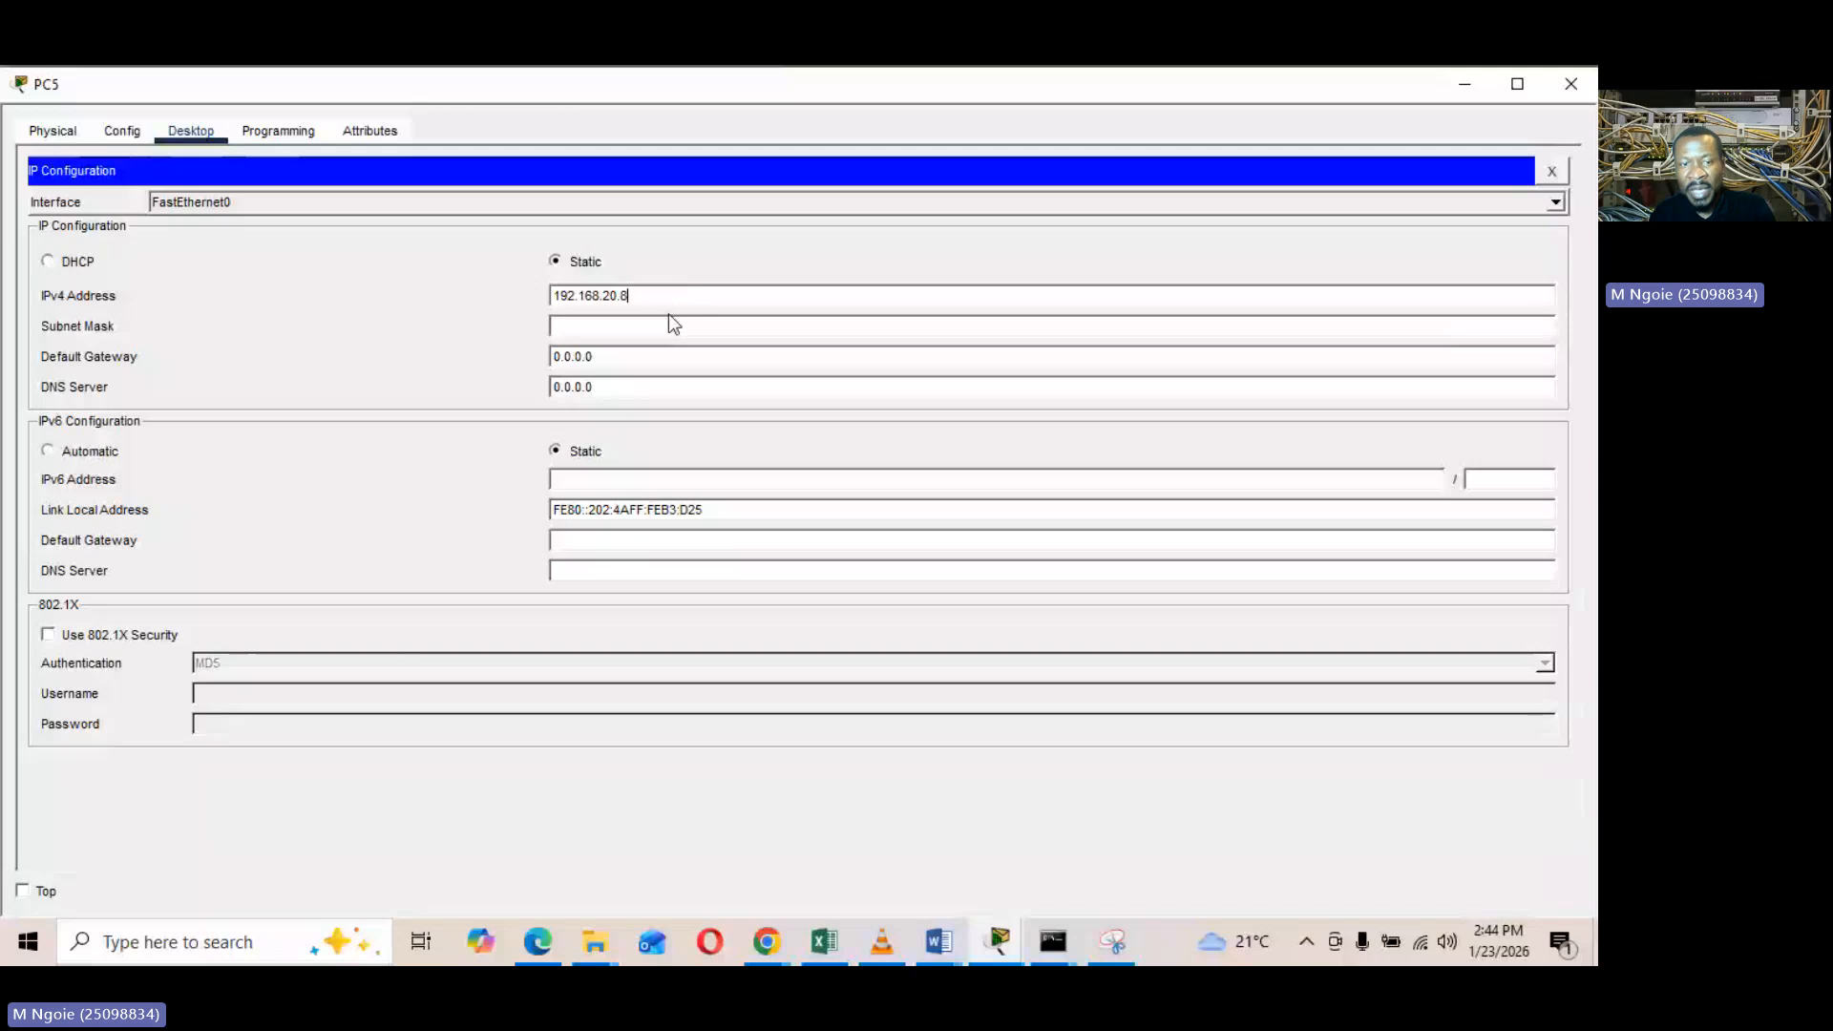
pyautogui.click(668, 325)
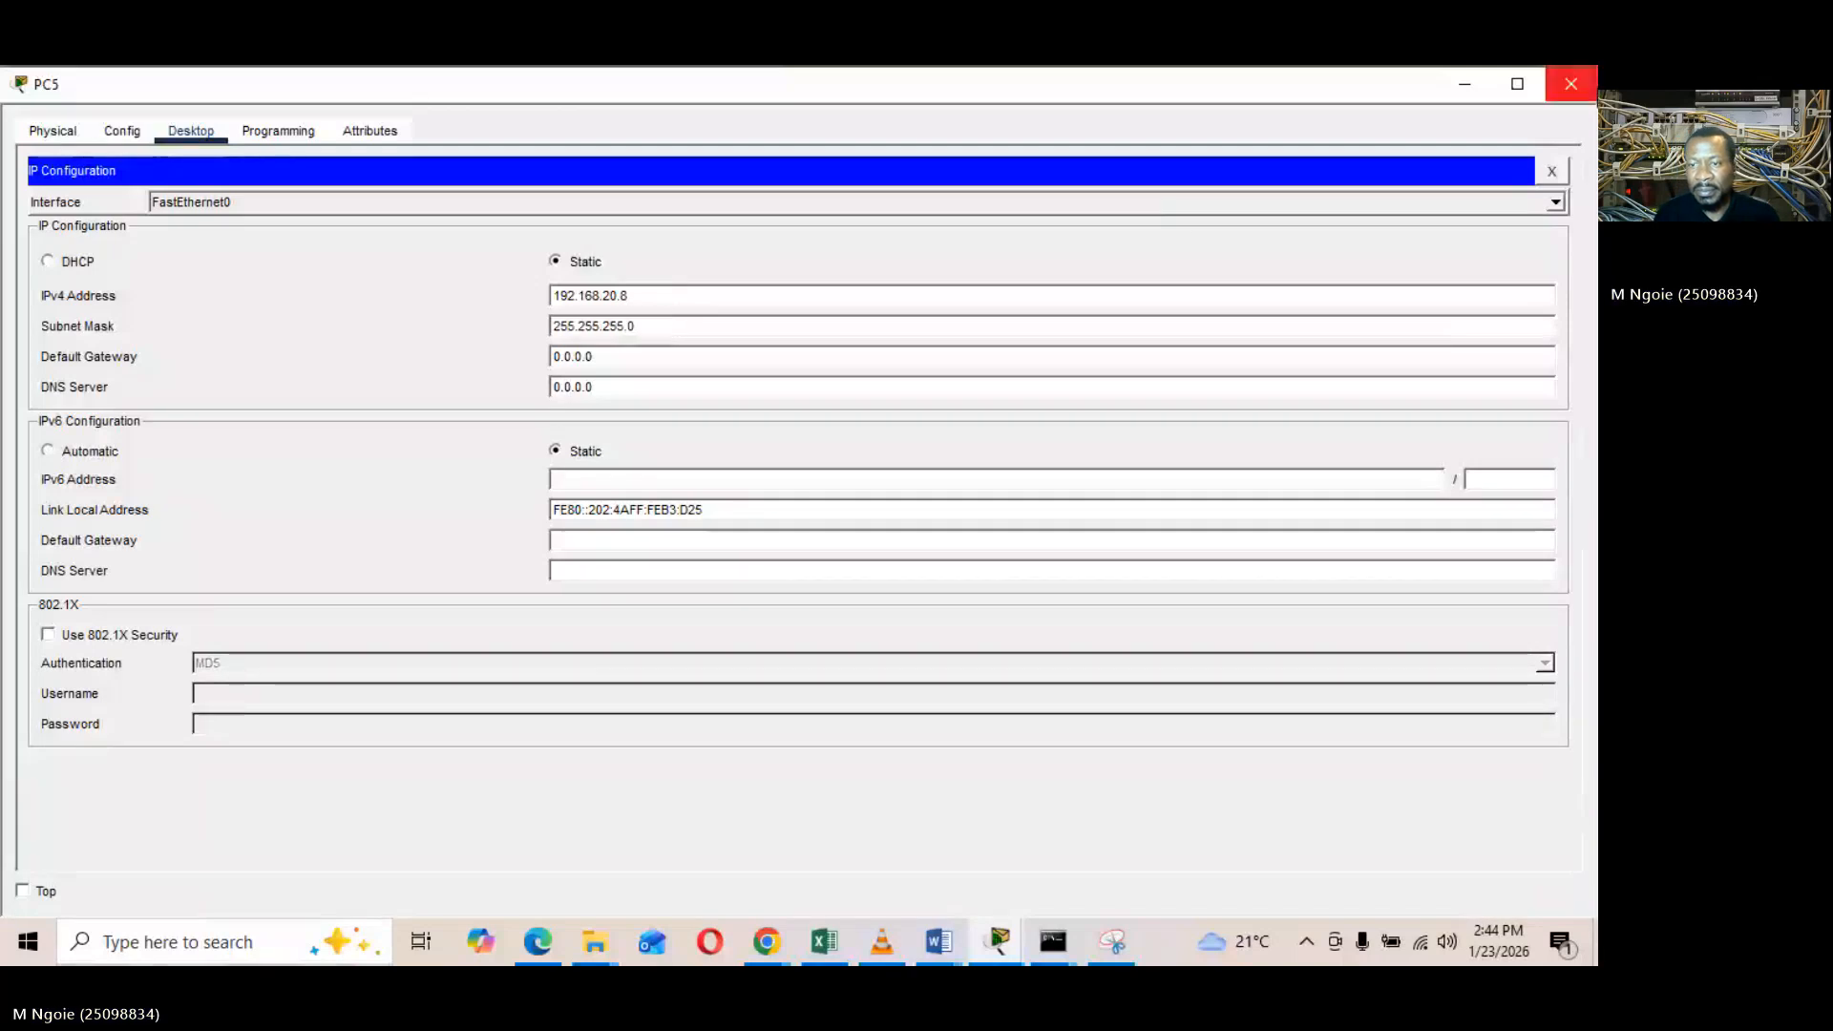
pyautogui.click(1570, 83)
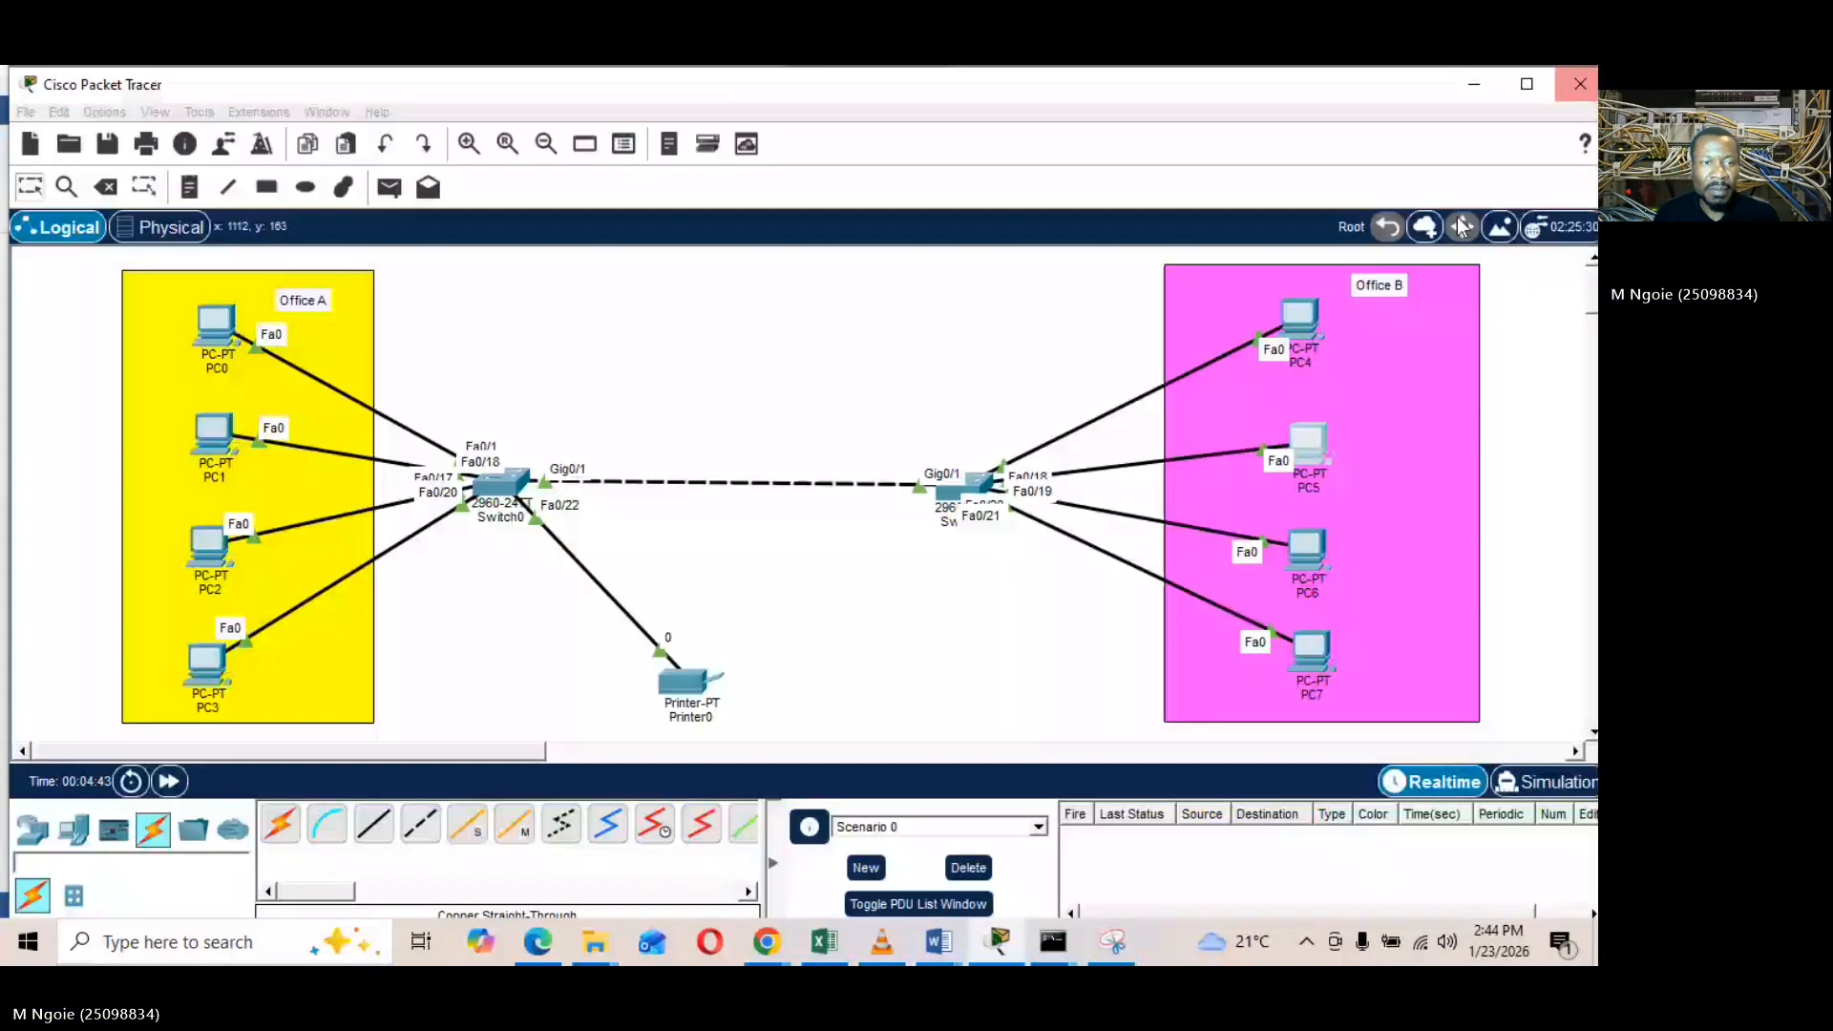
# Assign PC4 the static IPv4 address 192.168.20.10 with subnet mask 255.255.255.0
pyautogui.click(1299, 318)
pyautogui.click(191, 130)
pyautogui.click(605, 295)
pyautogui.write('192.168.10.1')
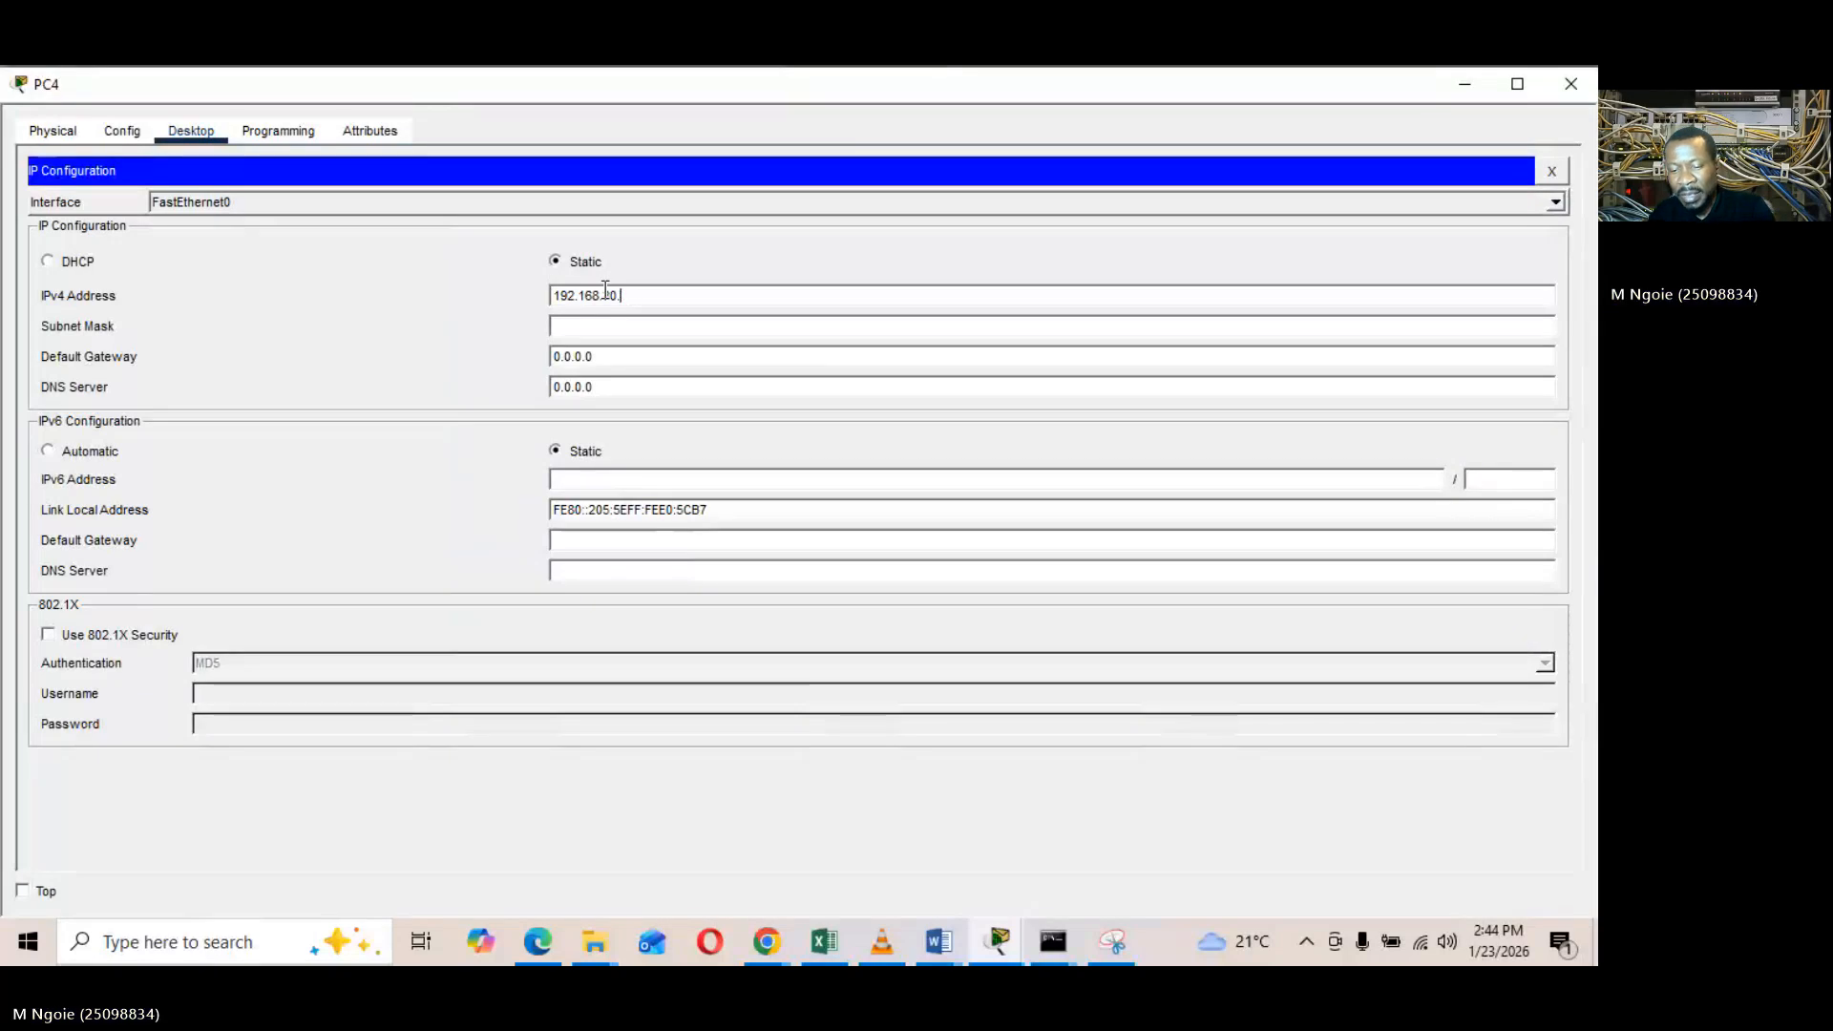
pyautogui.write('0')
pyautogui.click(611, 326)
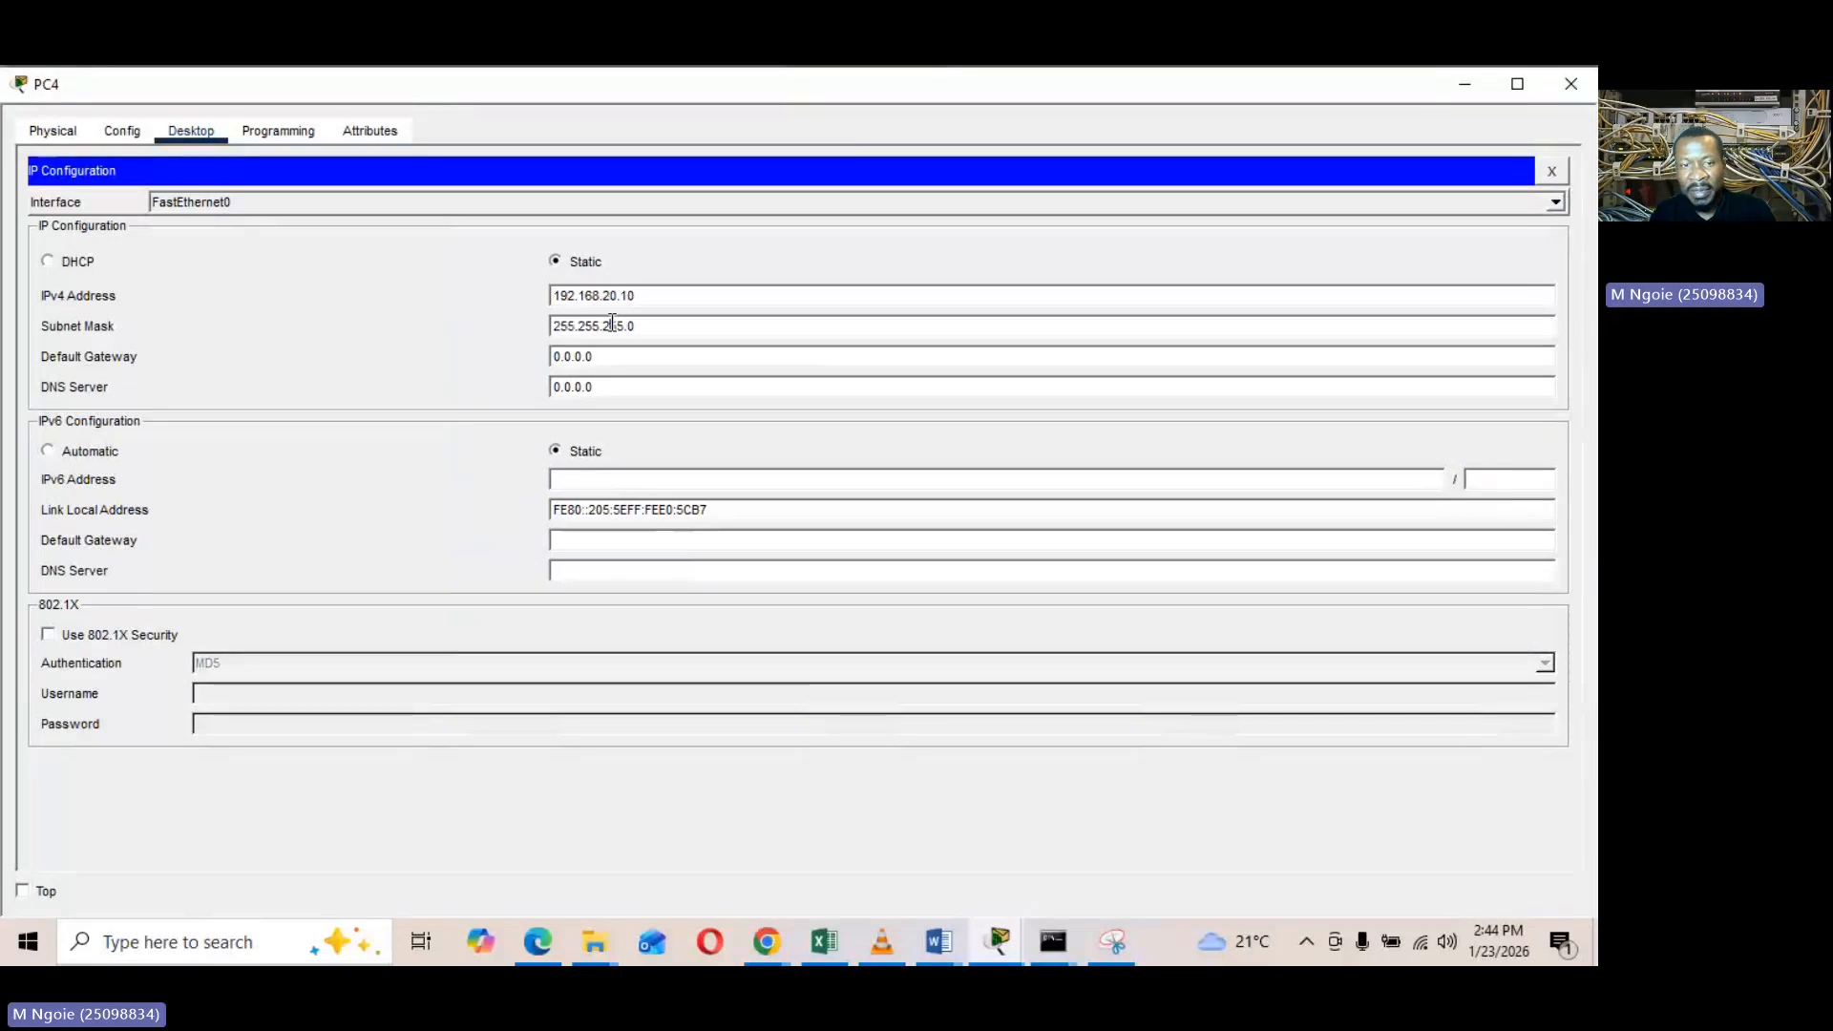
pyautogui.click(1580, 84)
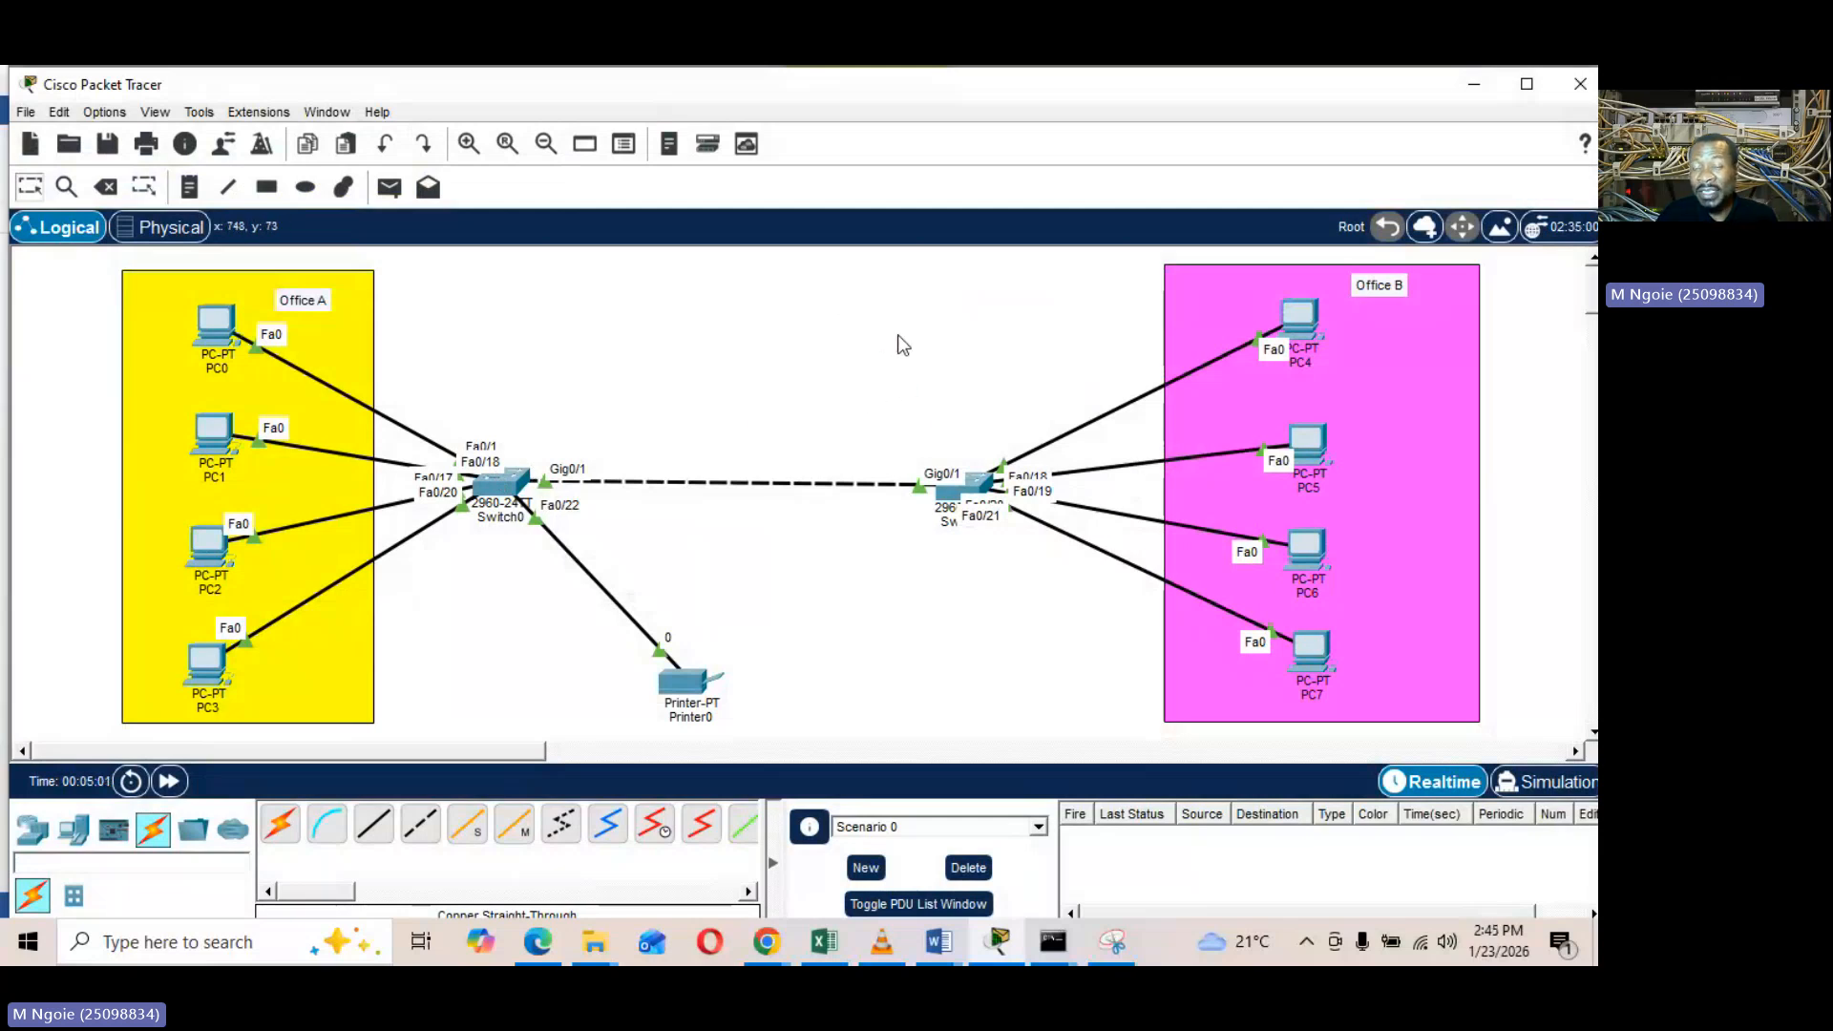
# Give Printer0's FastEthernet0 interface the static IPv4 address 192.168.20.11 with subnet mask 255.255.255.0
pyautogui.click(680, 687)
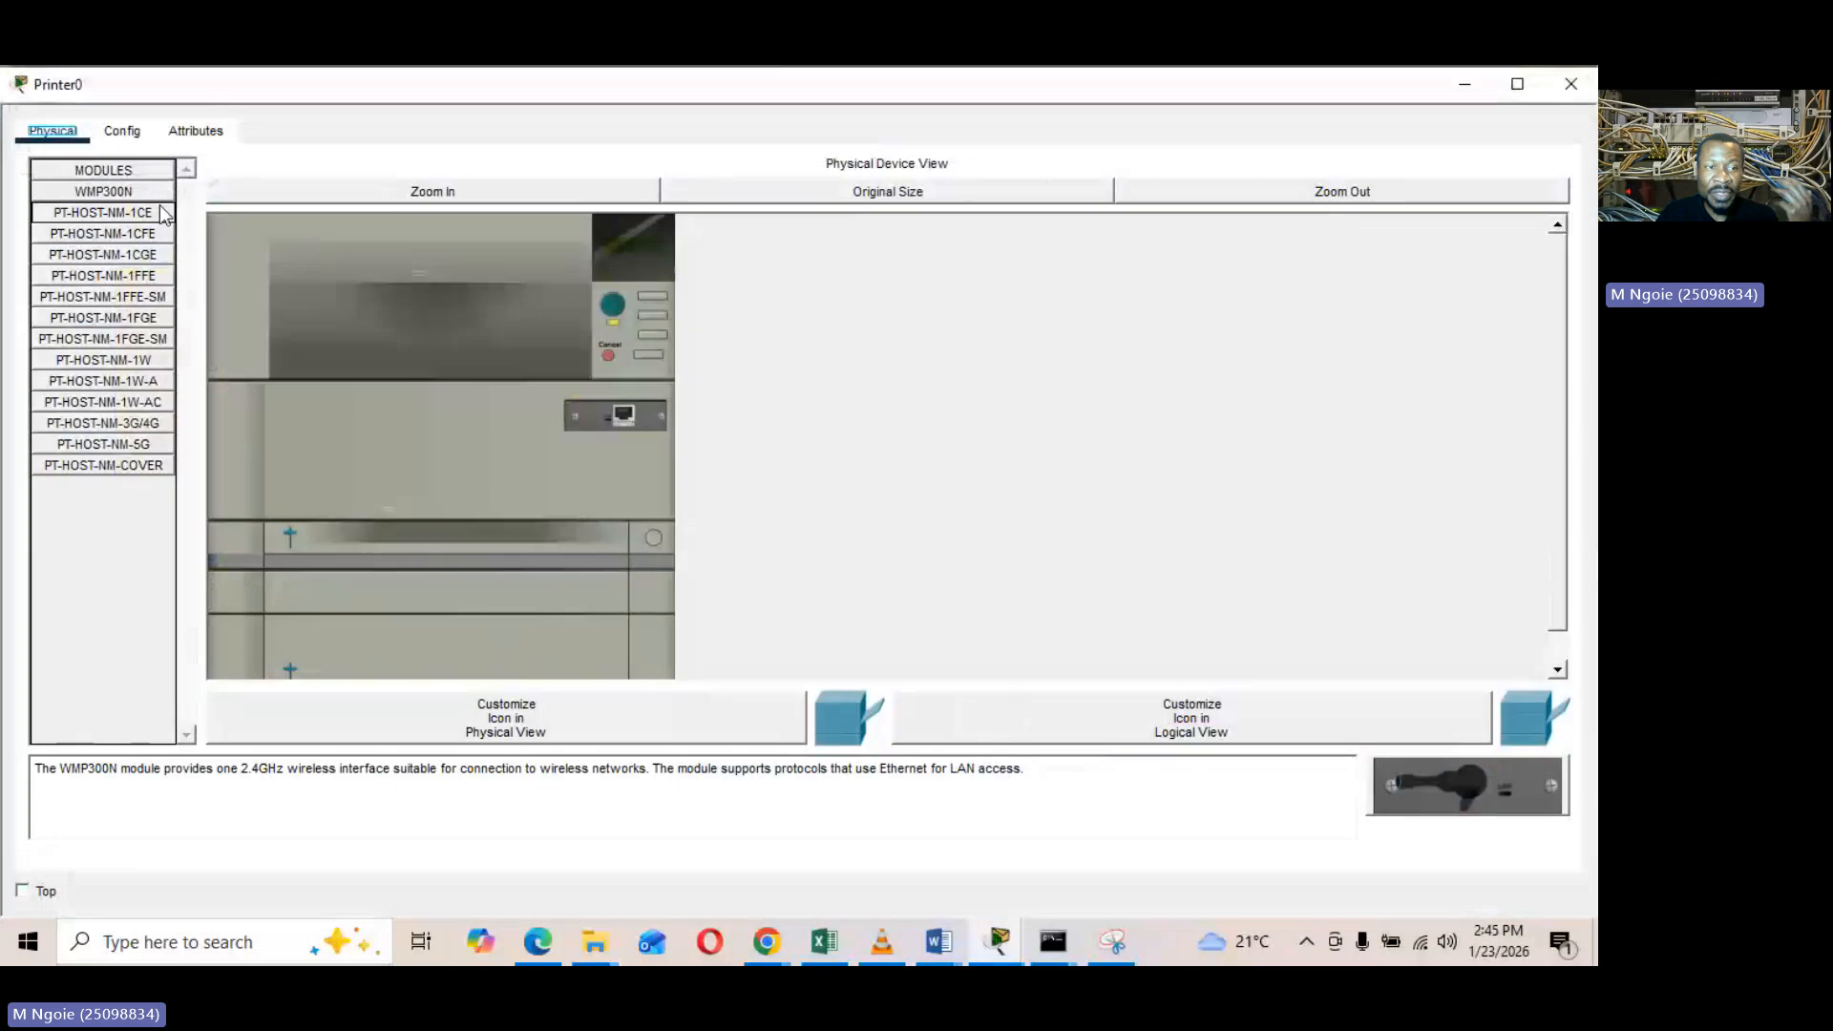
pyautogui.click(124, 132)
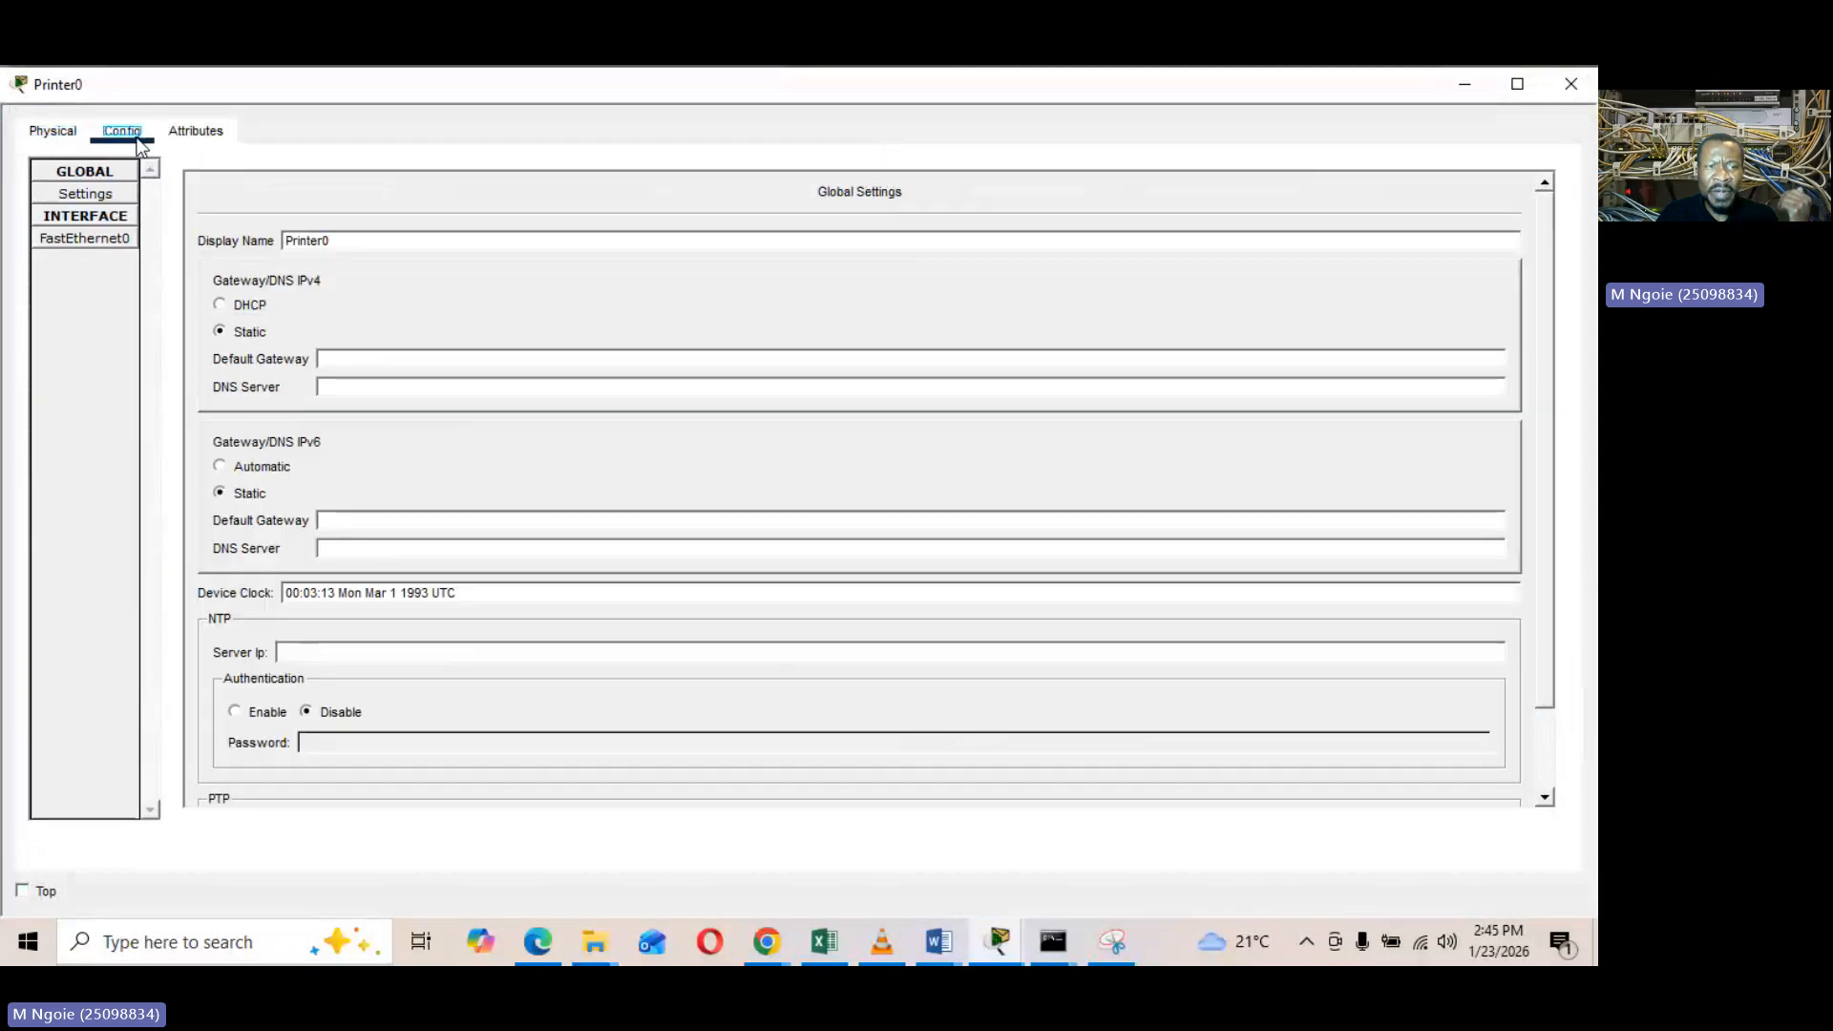
pyautogui.click(85, 239)
pyautogui.click(904, 366)
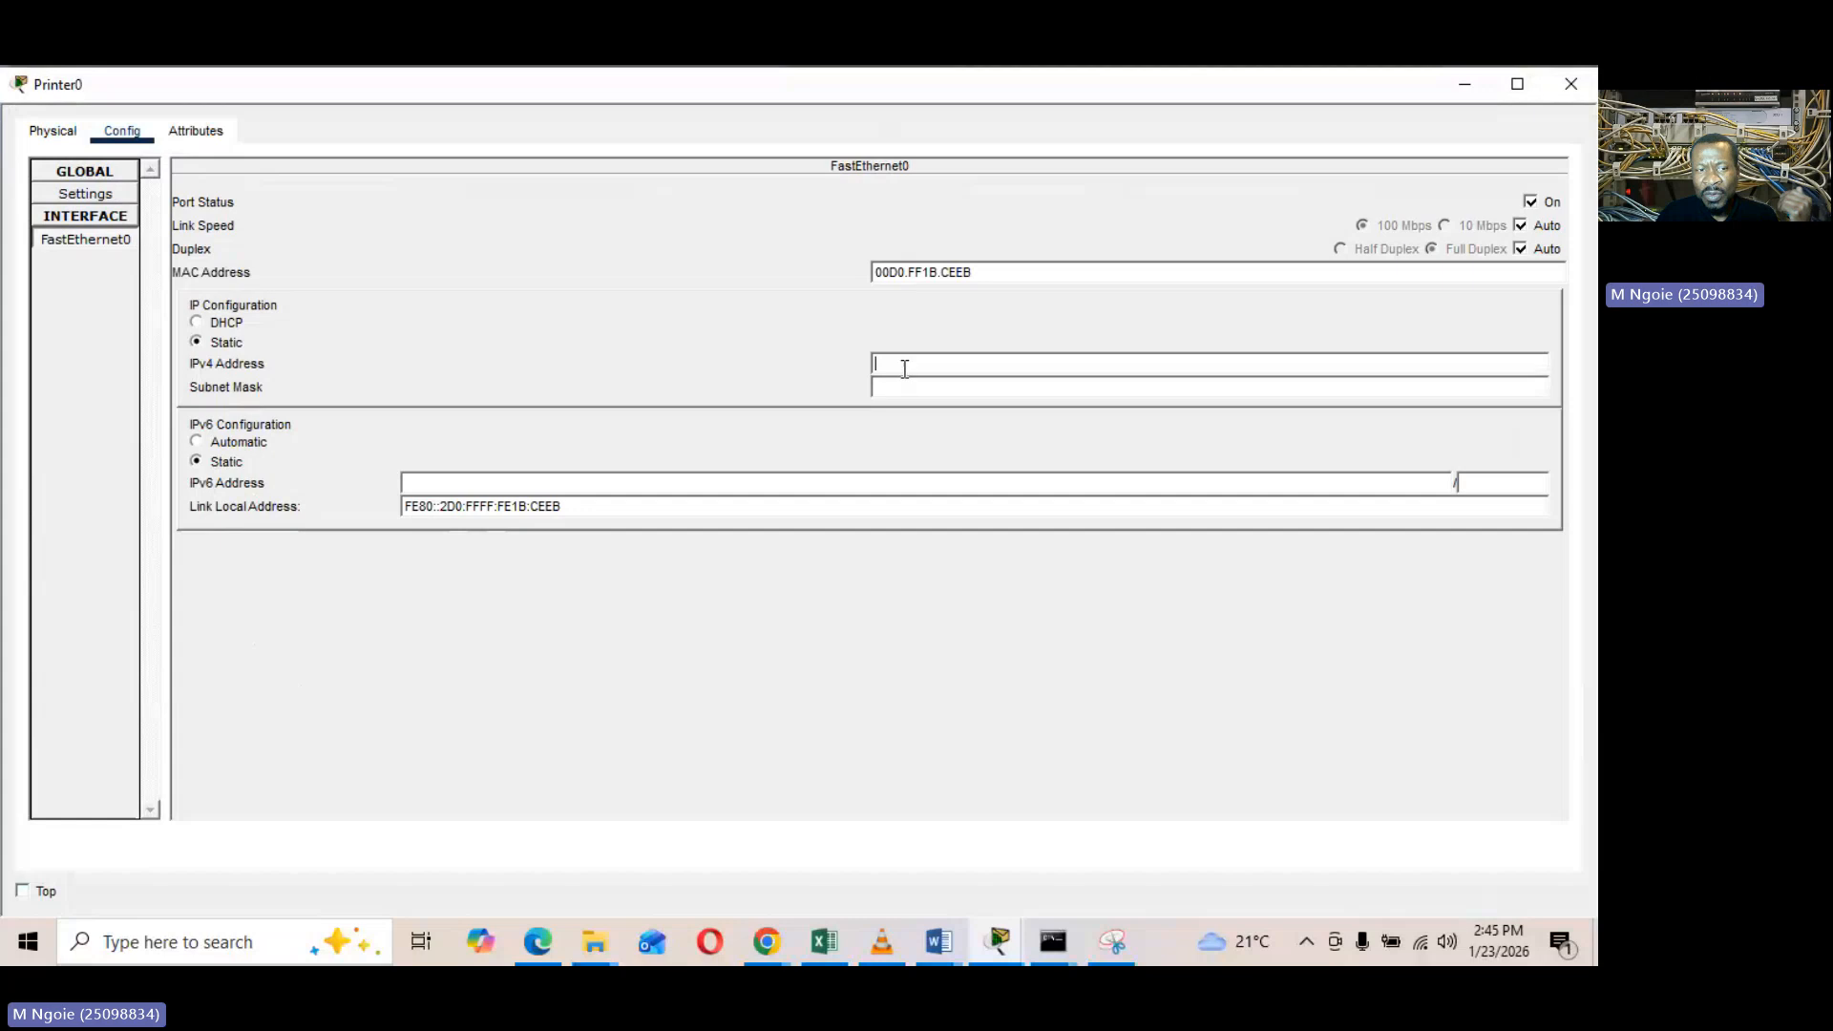
pyautogui.write('192.168.20.1')
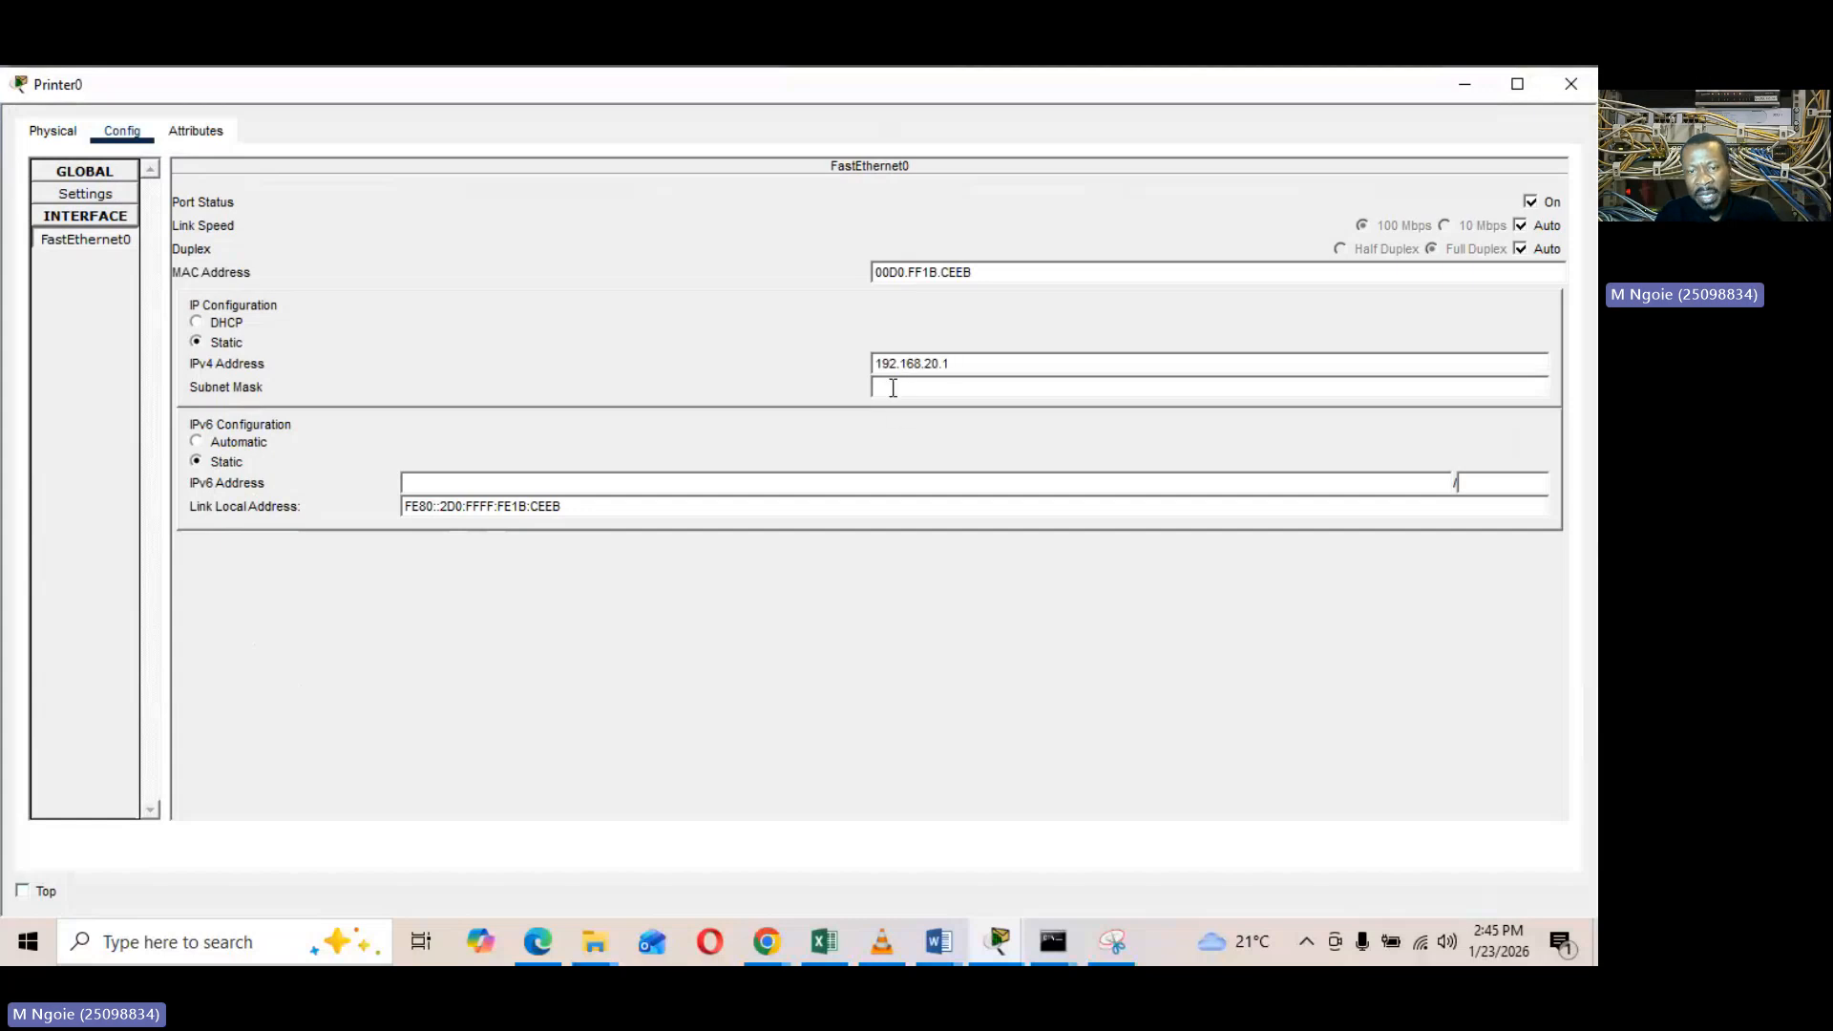
pyautogui.write('1')
pyautogui.click(892, 388)
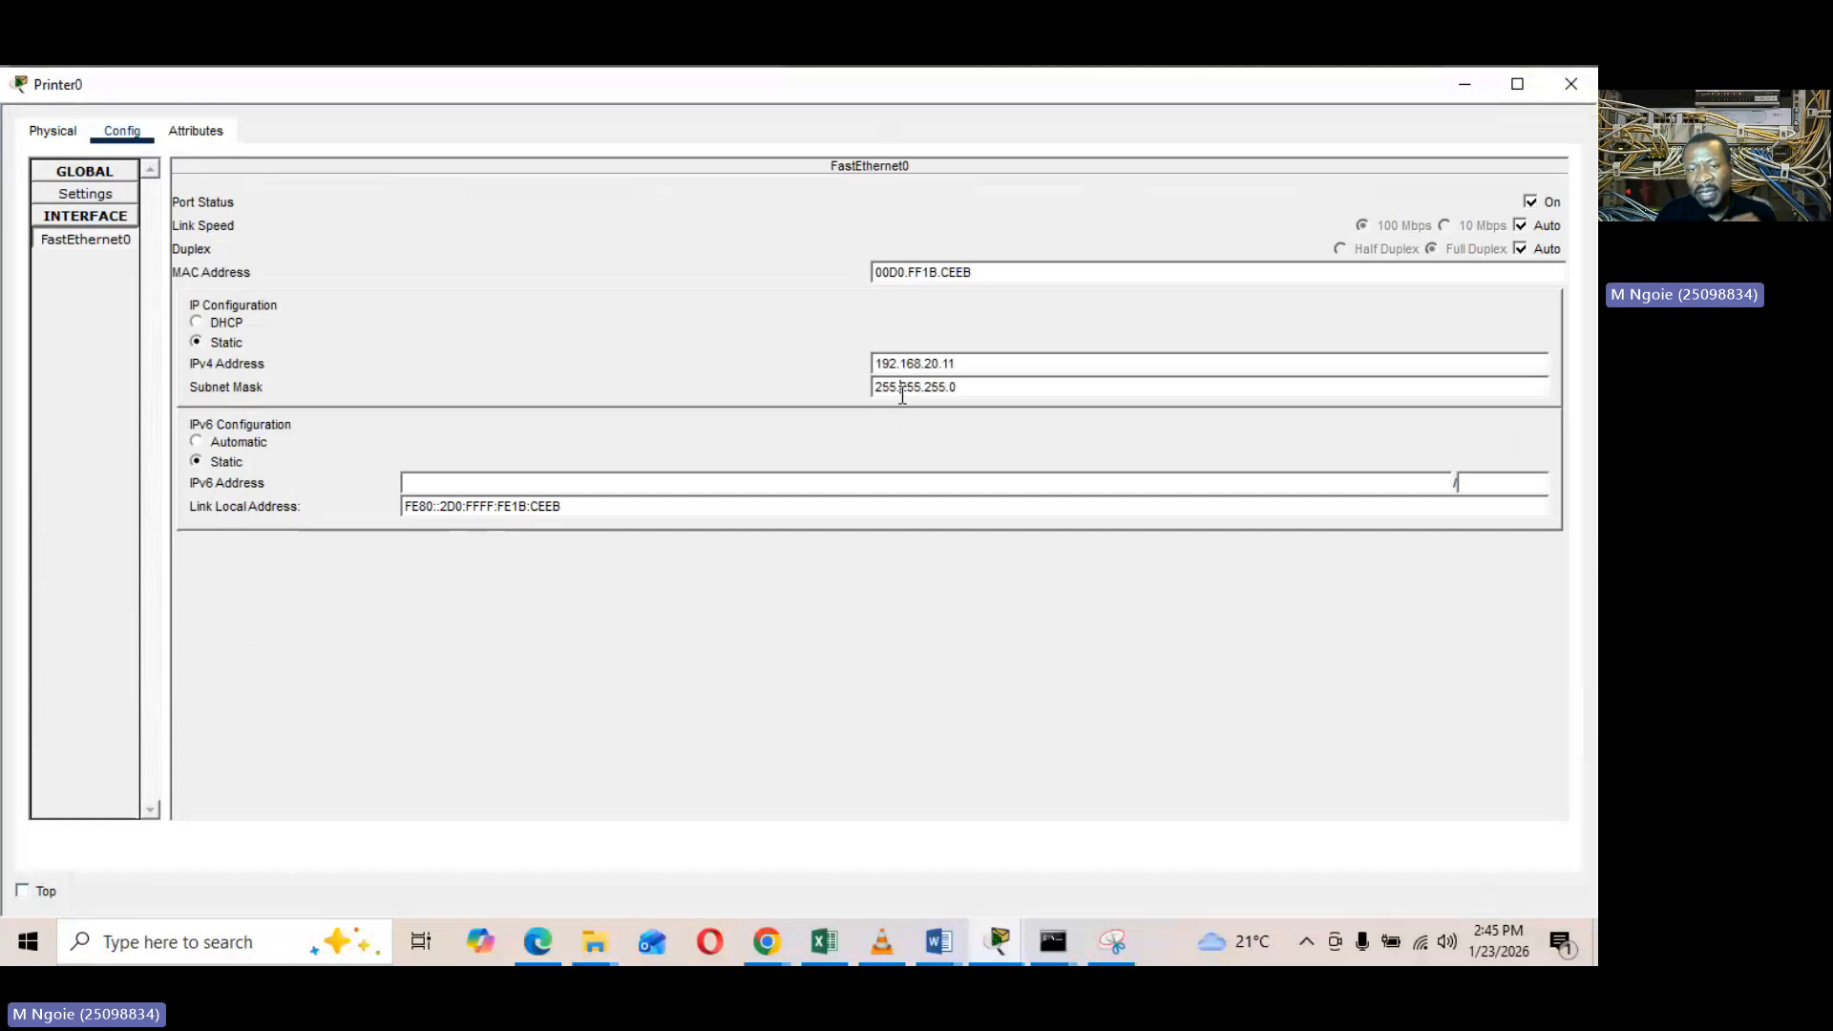
pyautogui.click(1550, 78)
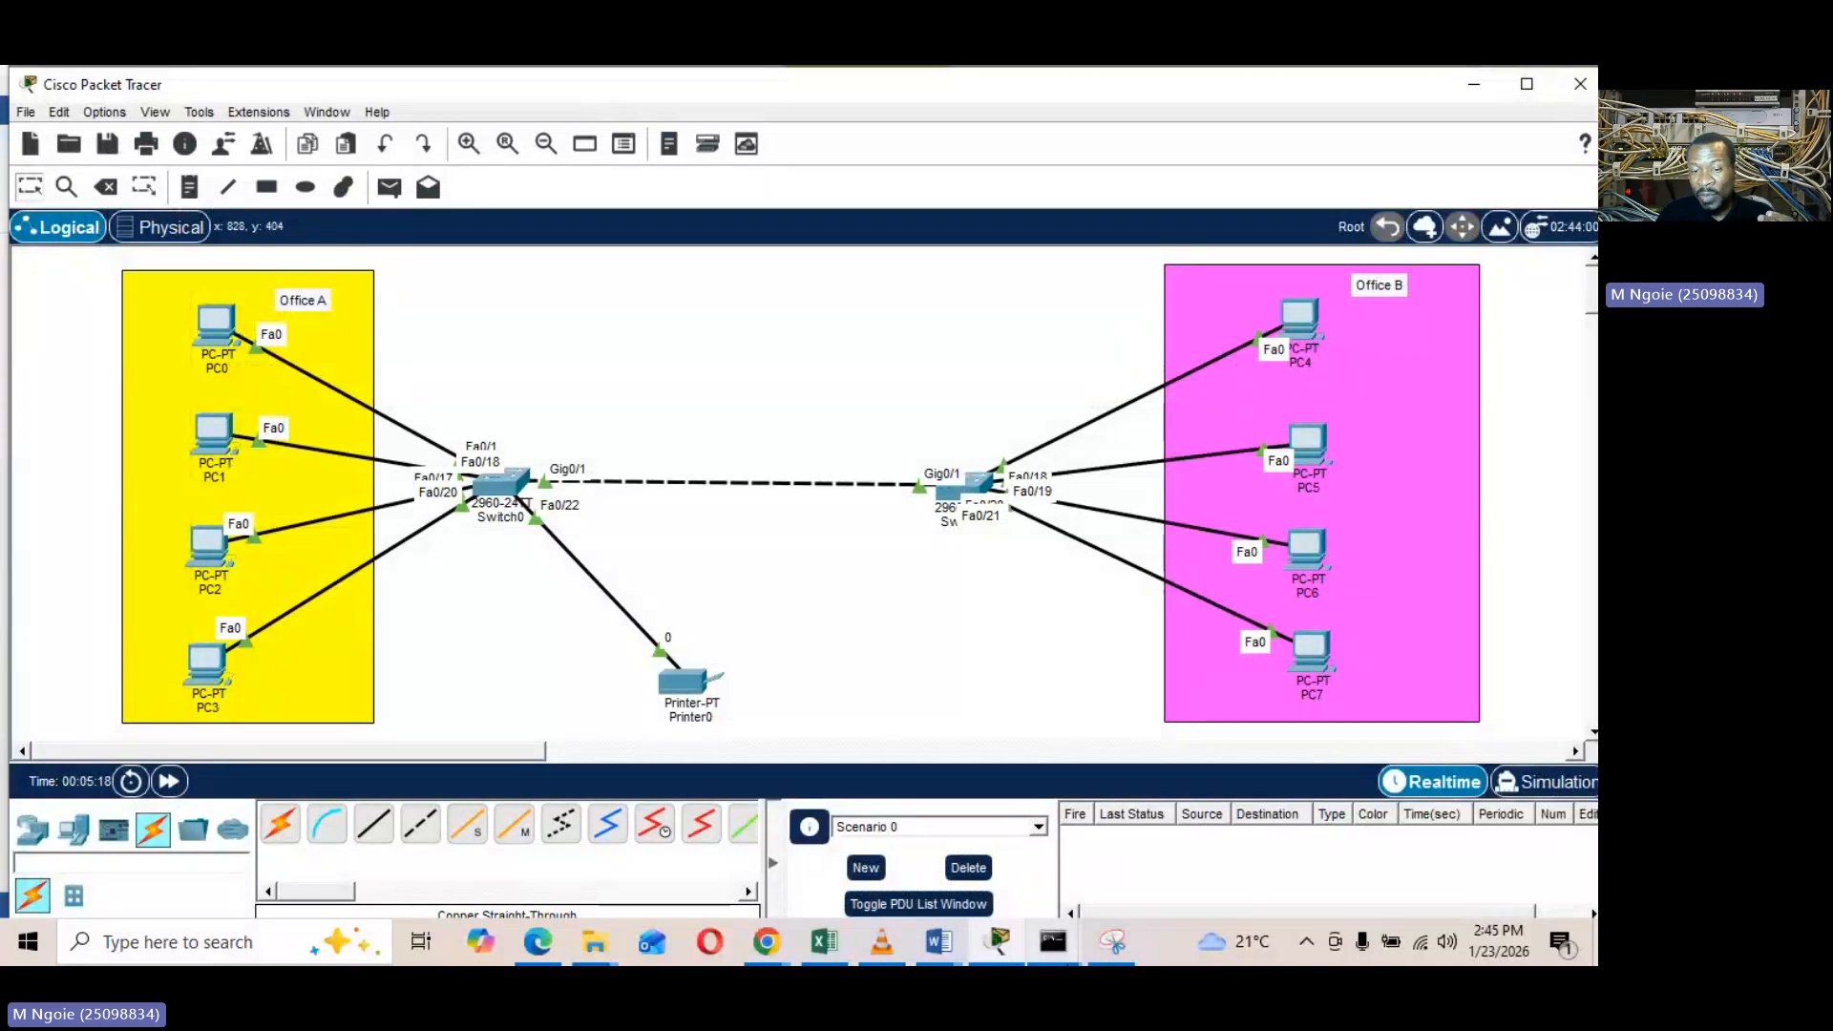
# Switch to the Mini Project 1 document in Word and review the project's objective and scenario
pyautogui.click(937, 941)
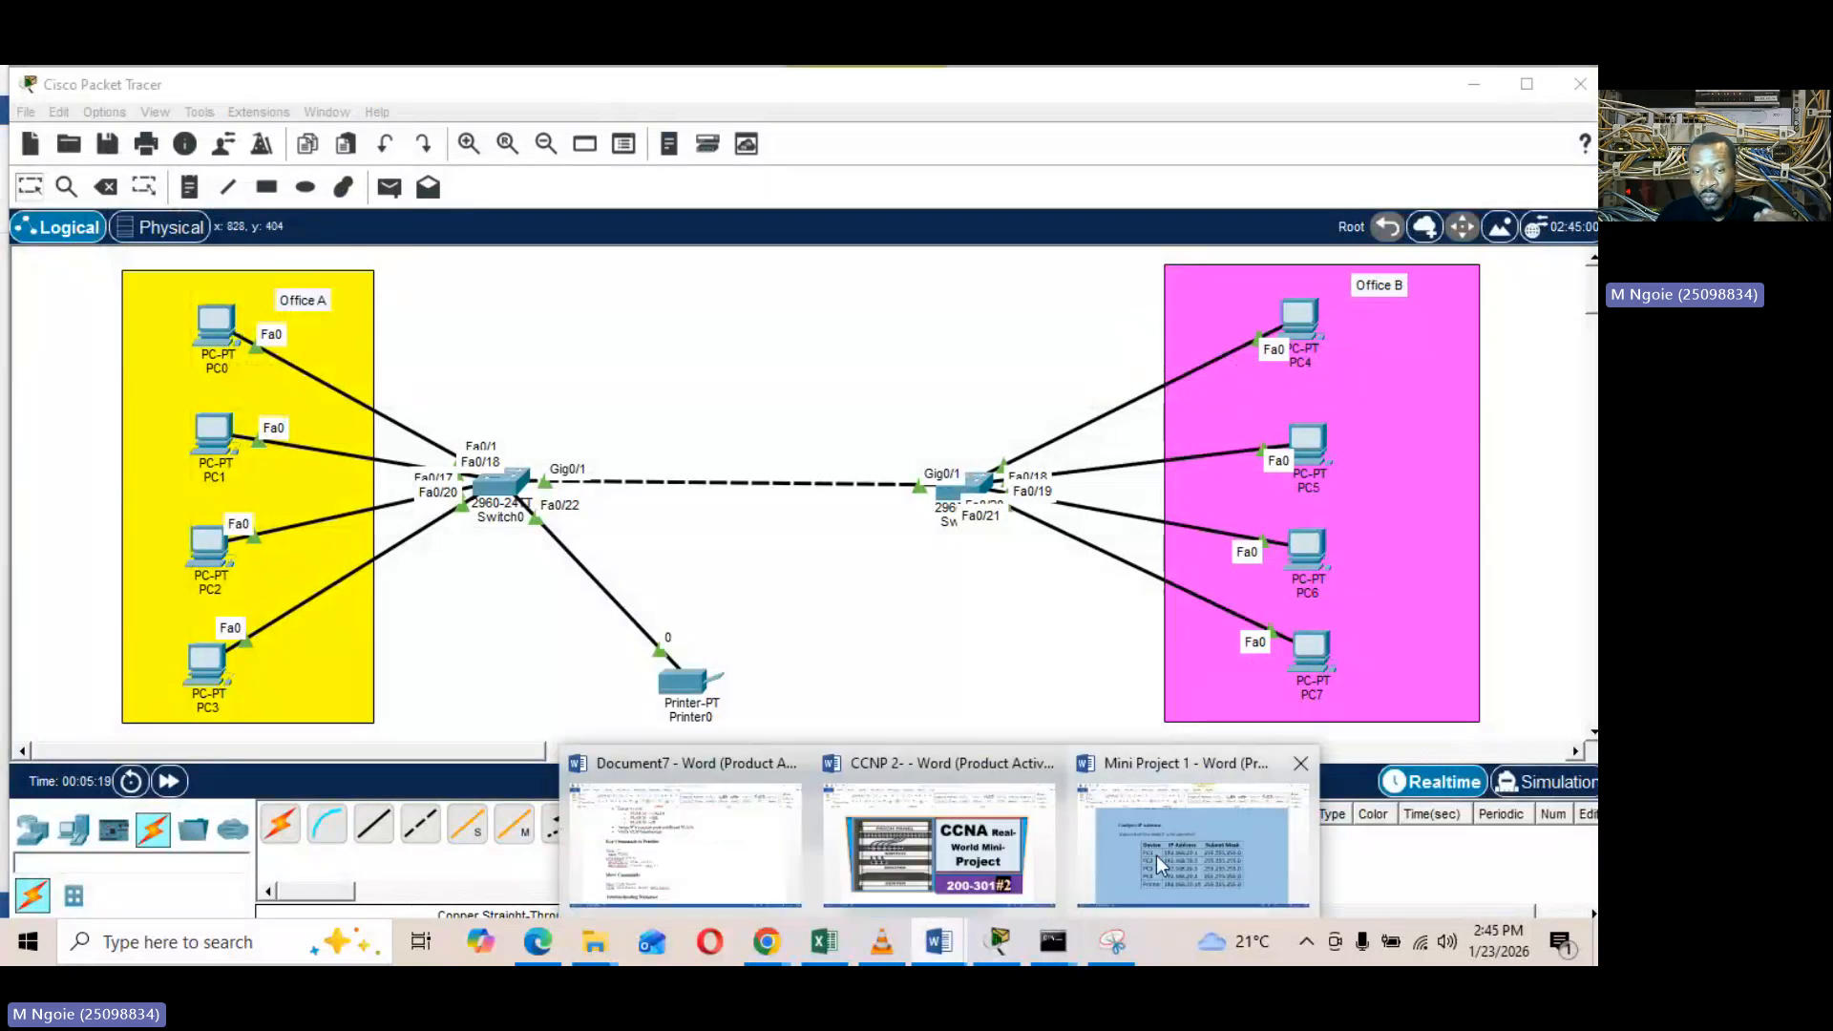
pyautogui.click(1155, 856)
pyautogui.scroll(-5, 820, 574)
pyautogui.scroll(-5, 820, 575)
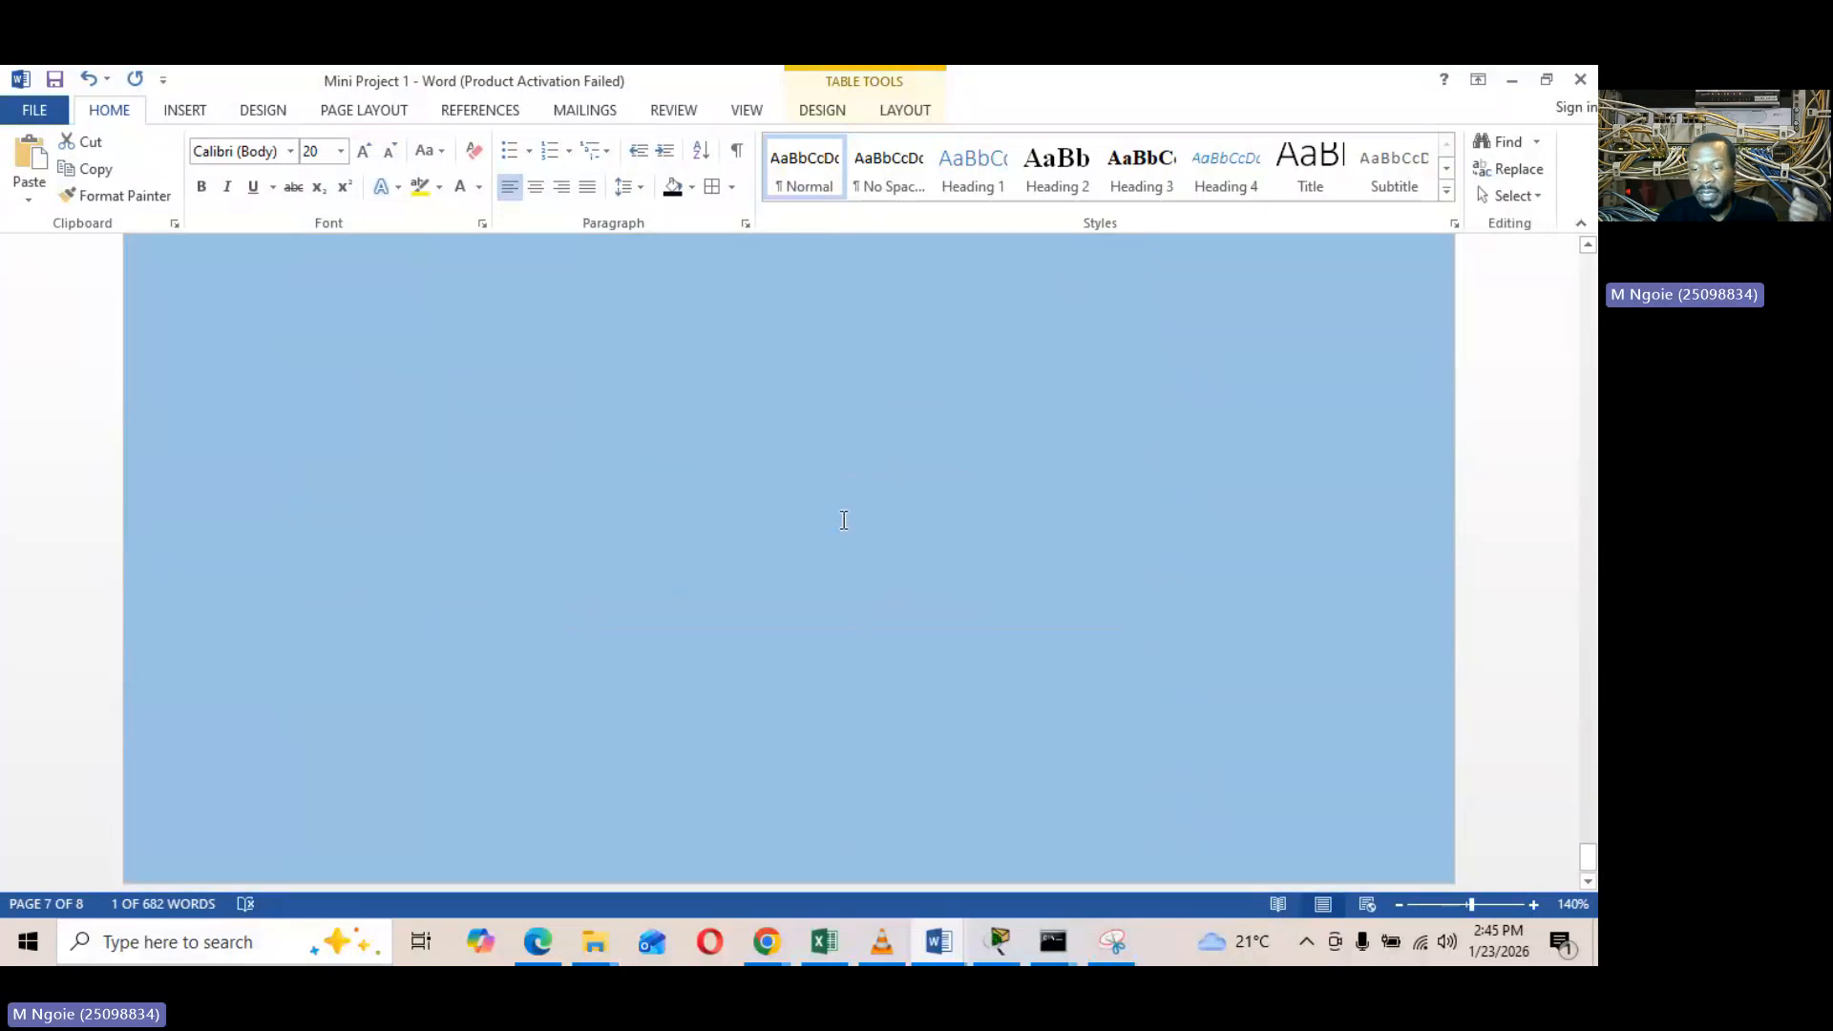
pyautogui.scroll(6, 850, 538)
pyautogui.moveTo(1591, 806); pyautogui.dragTo(1592, 697)
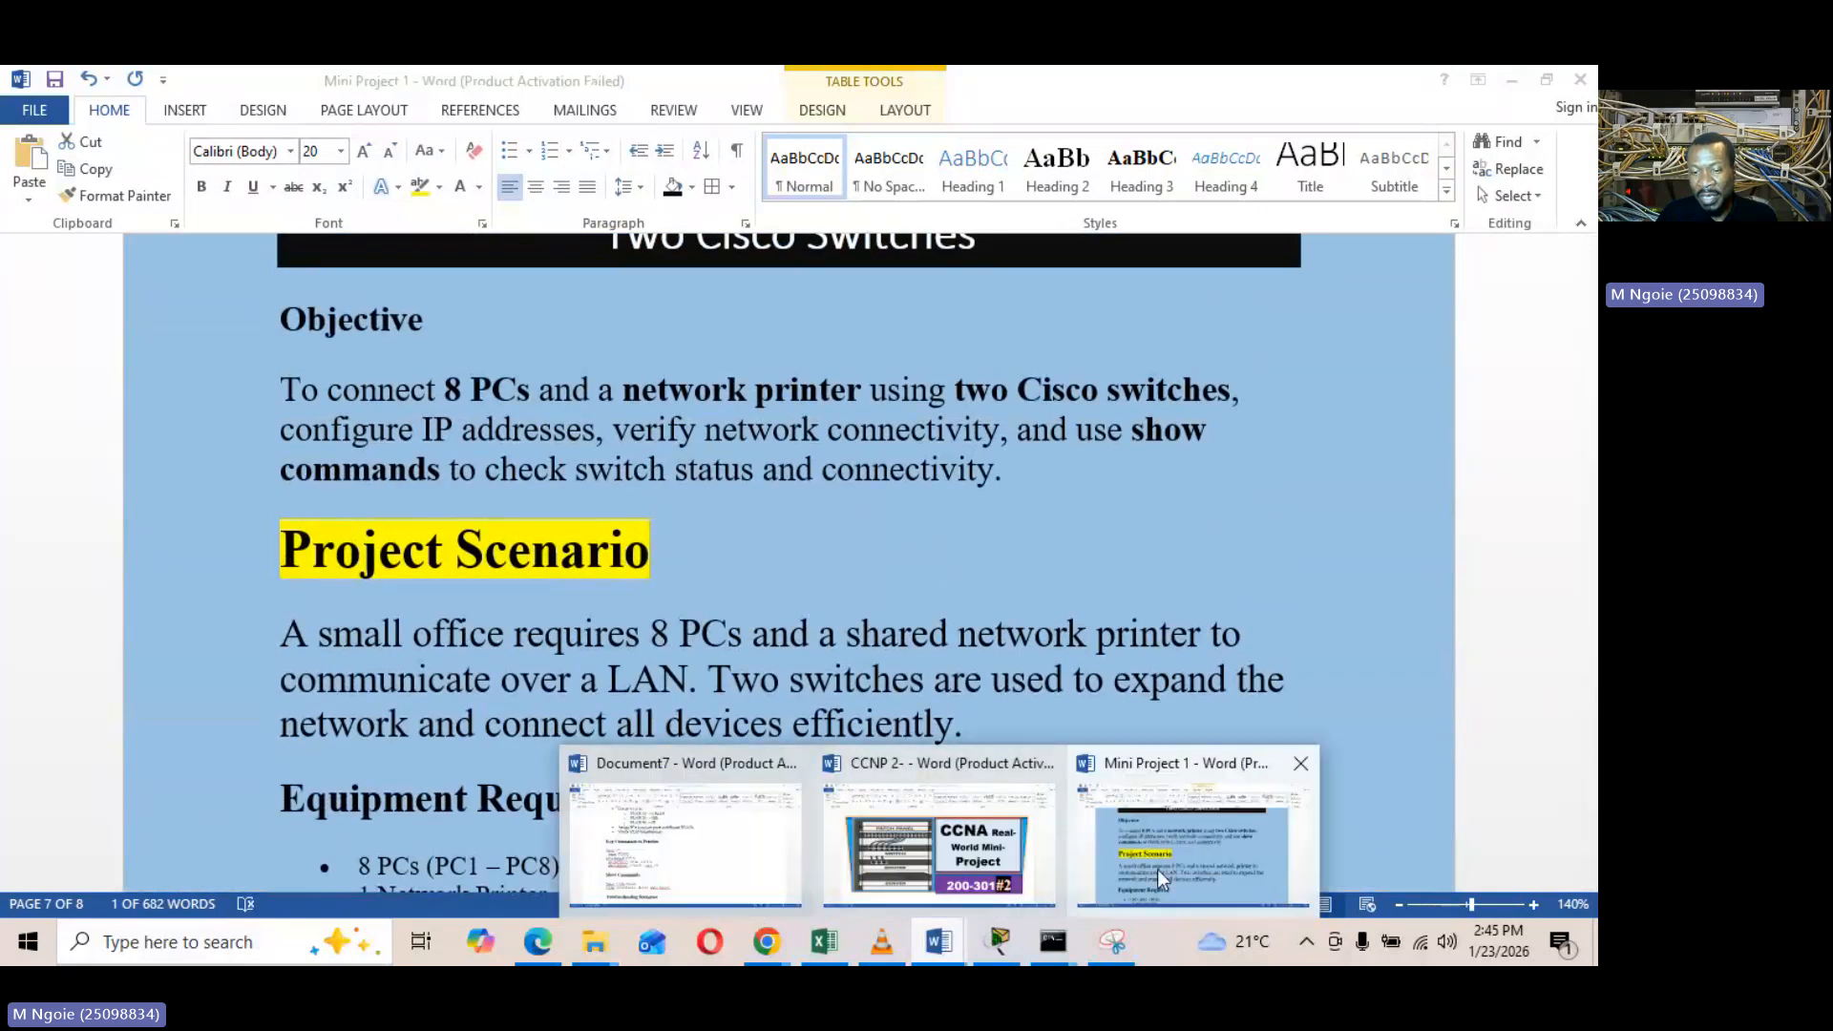
# Switch back to Packet Tracer and ping the printer at 192.168.20.11 from PC0's command prompt
pyautogui.click(1003, 934)
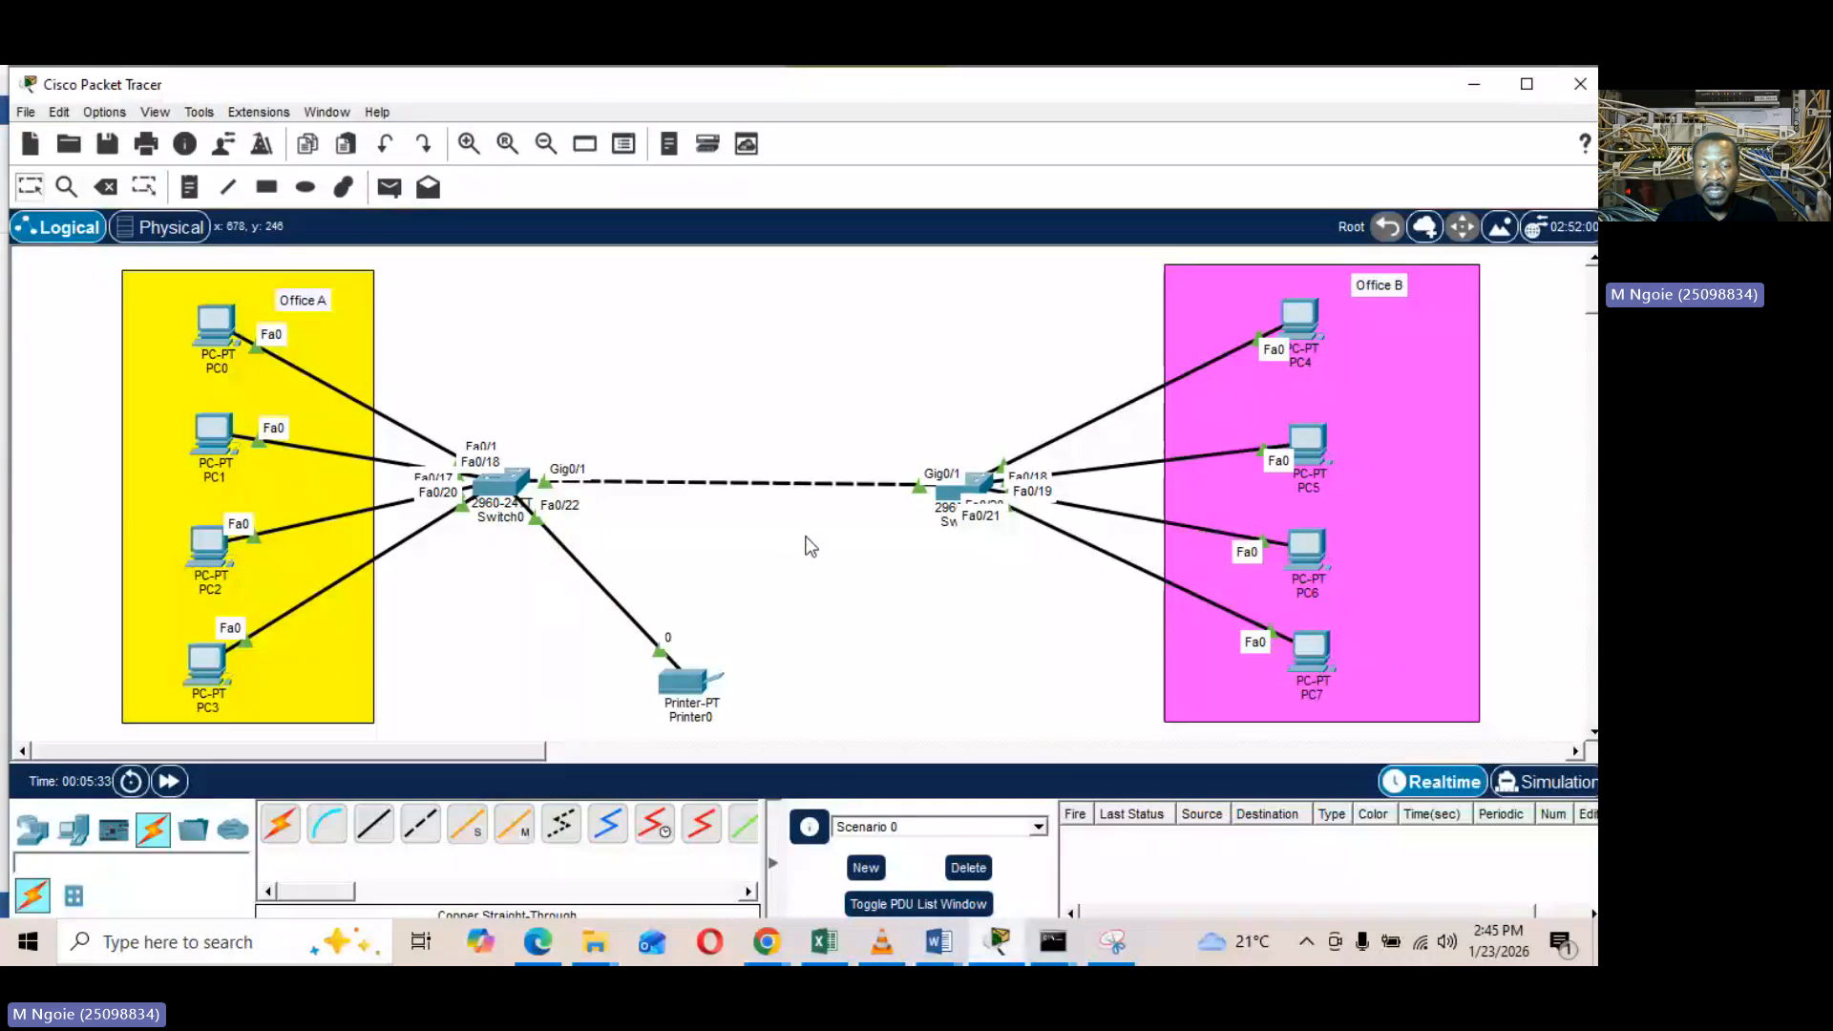
pyautogui.click(200, 330)
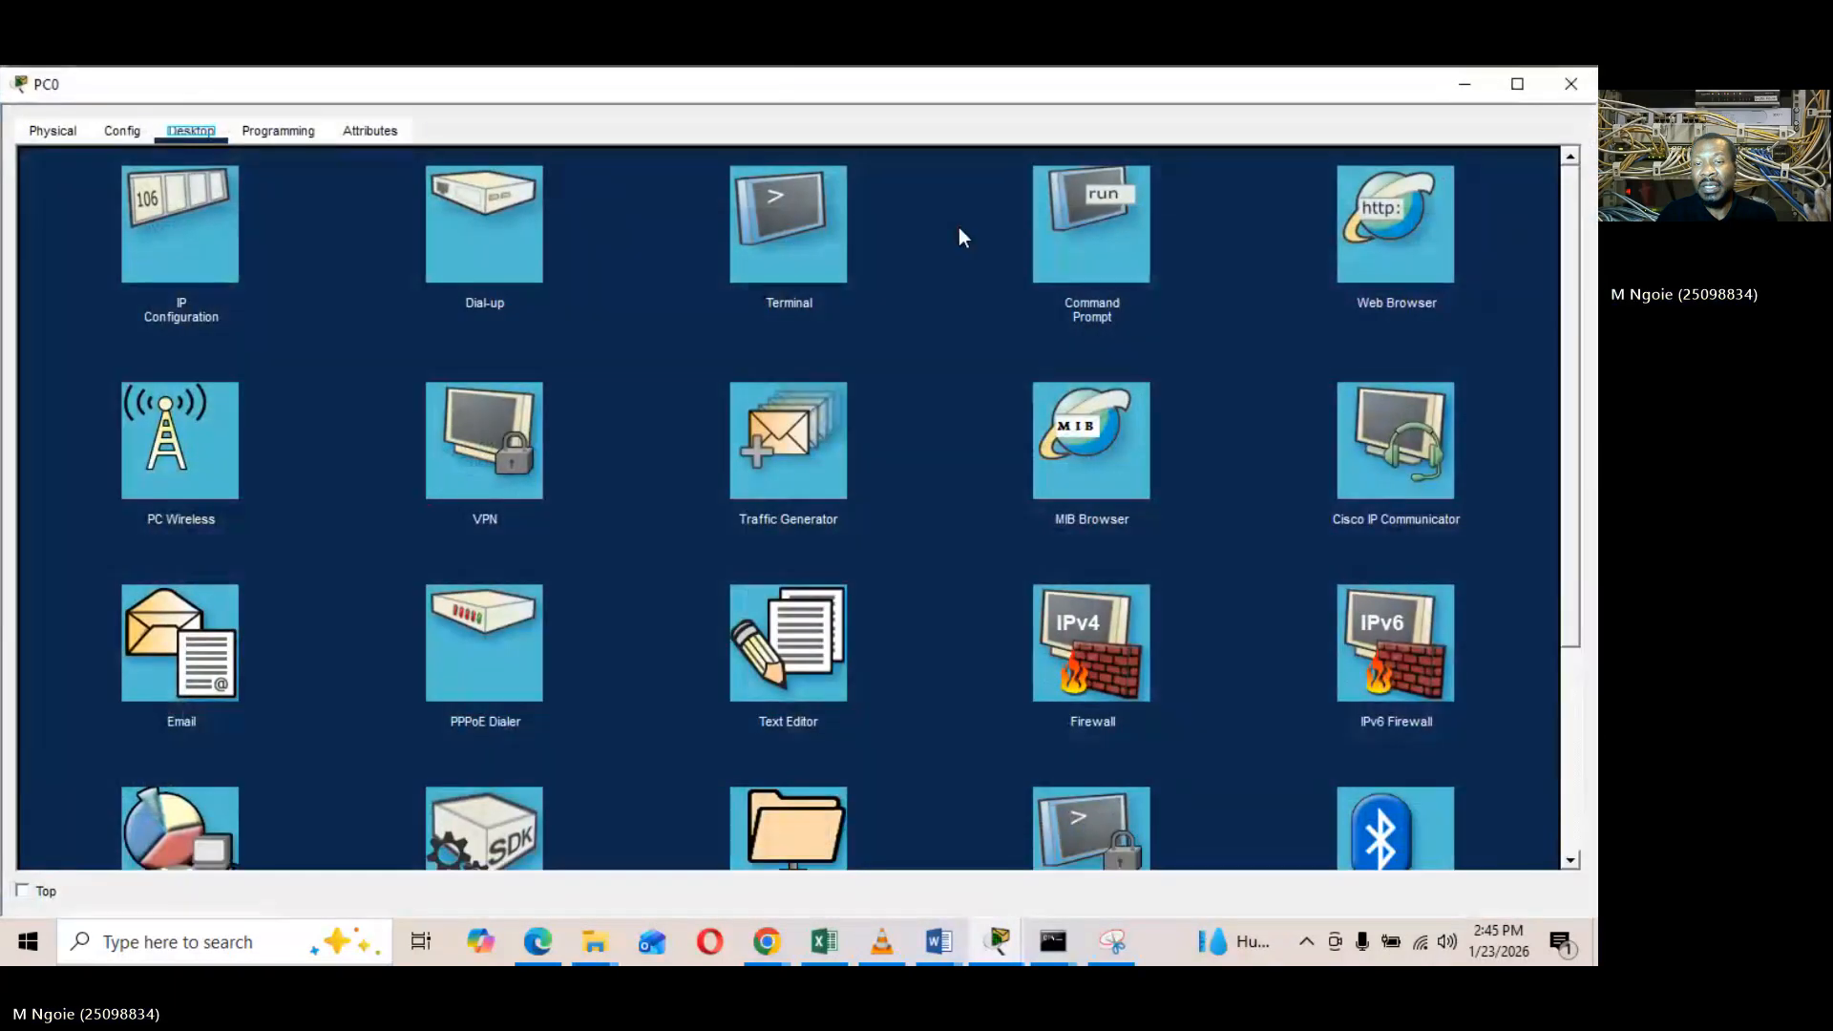
pyautogui.click(1050, 268)
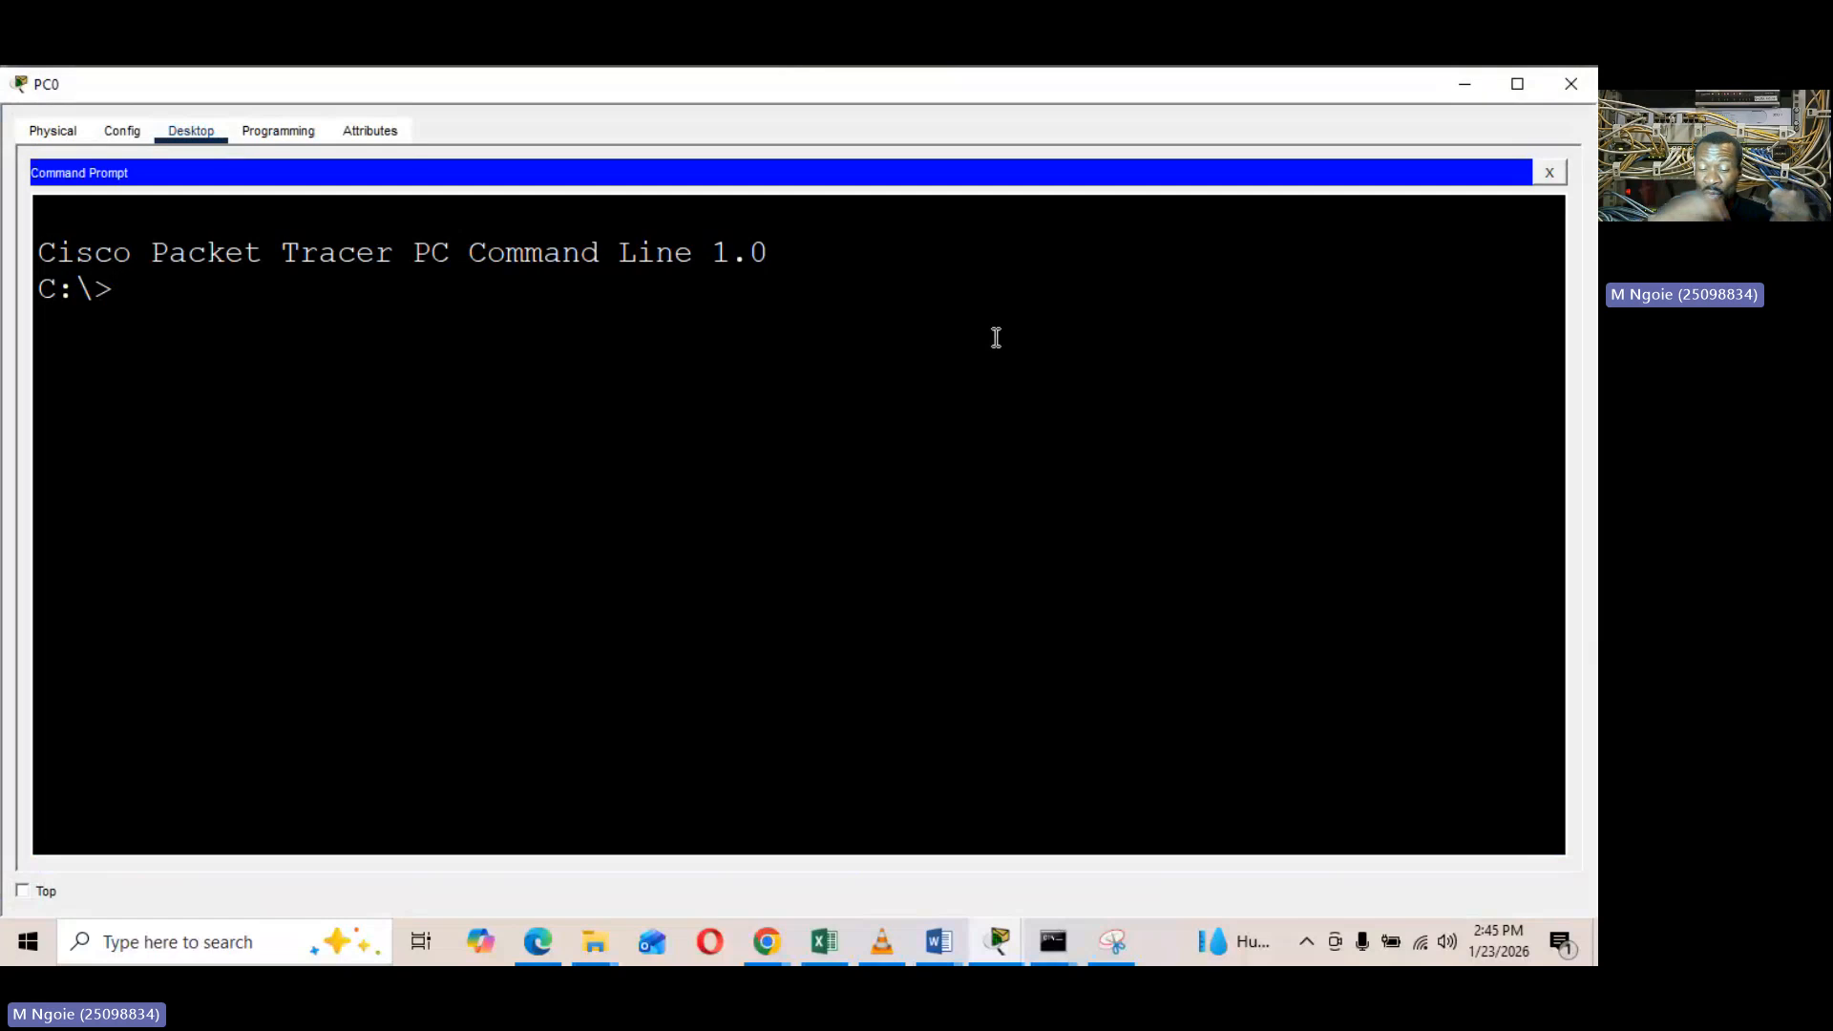
pyautogui.write('ping ')
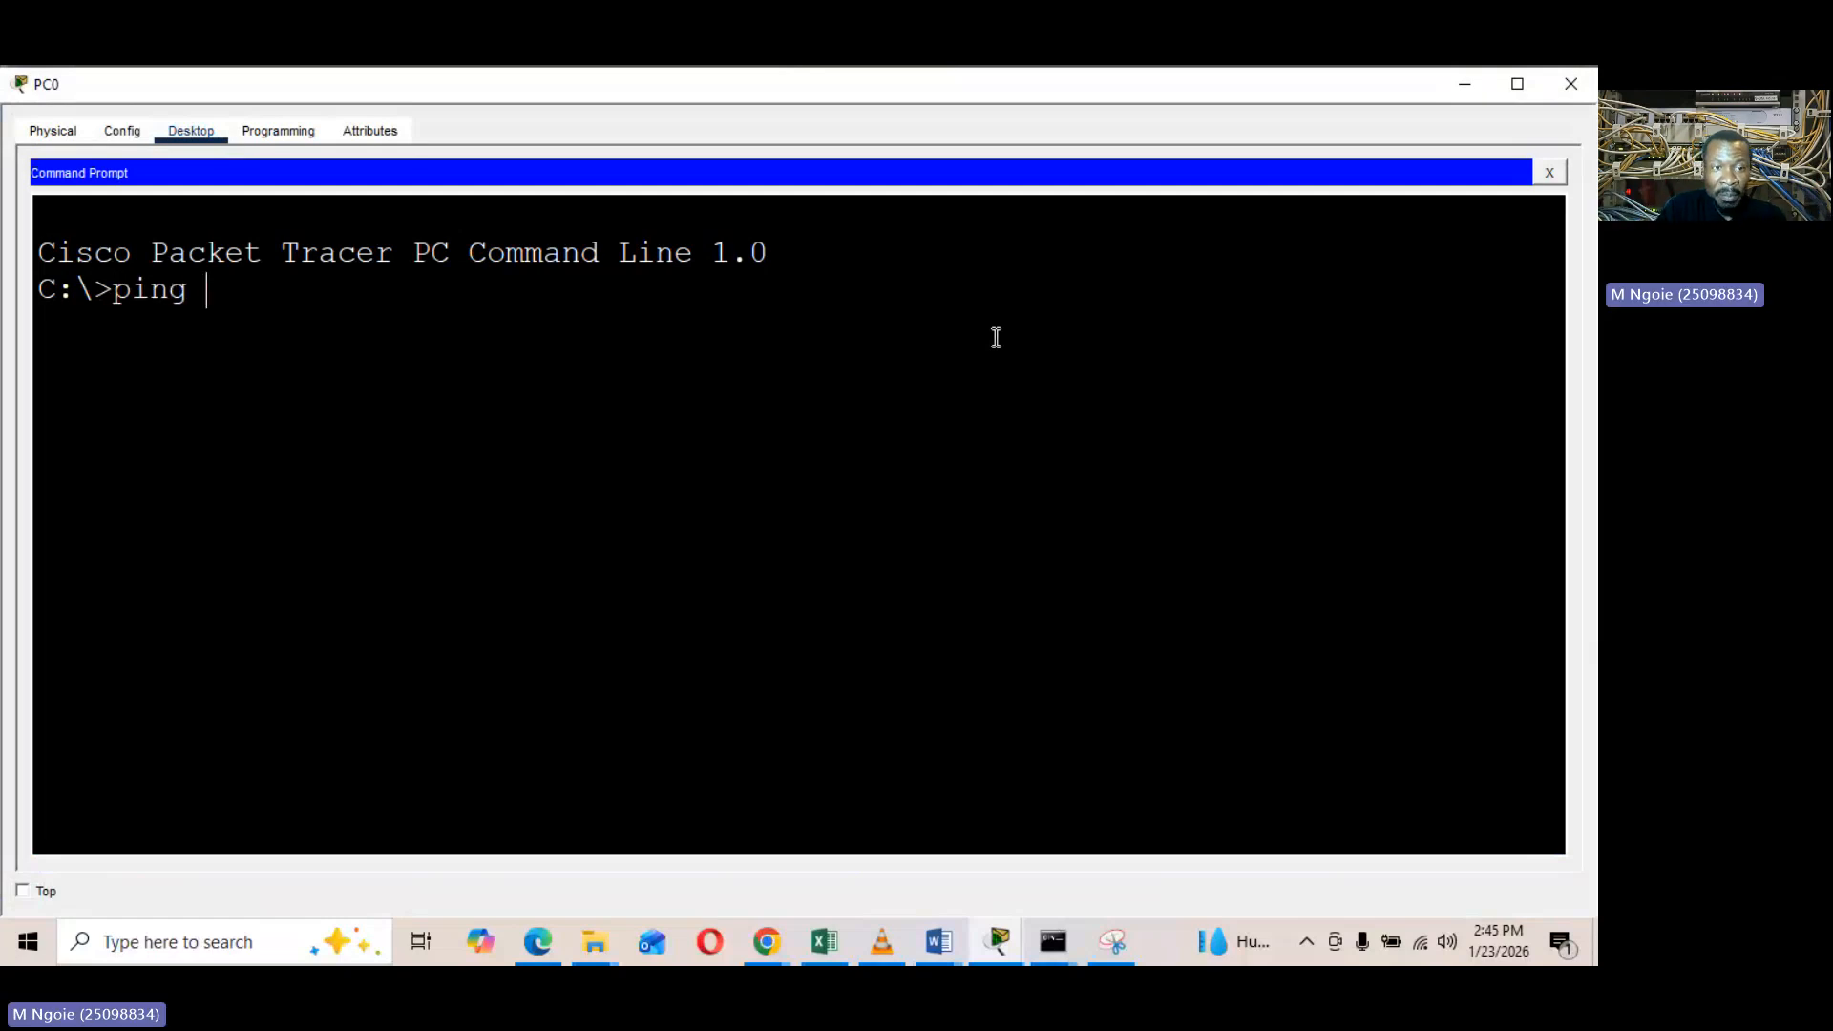
pyautogui.write('192.168.20.')
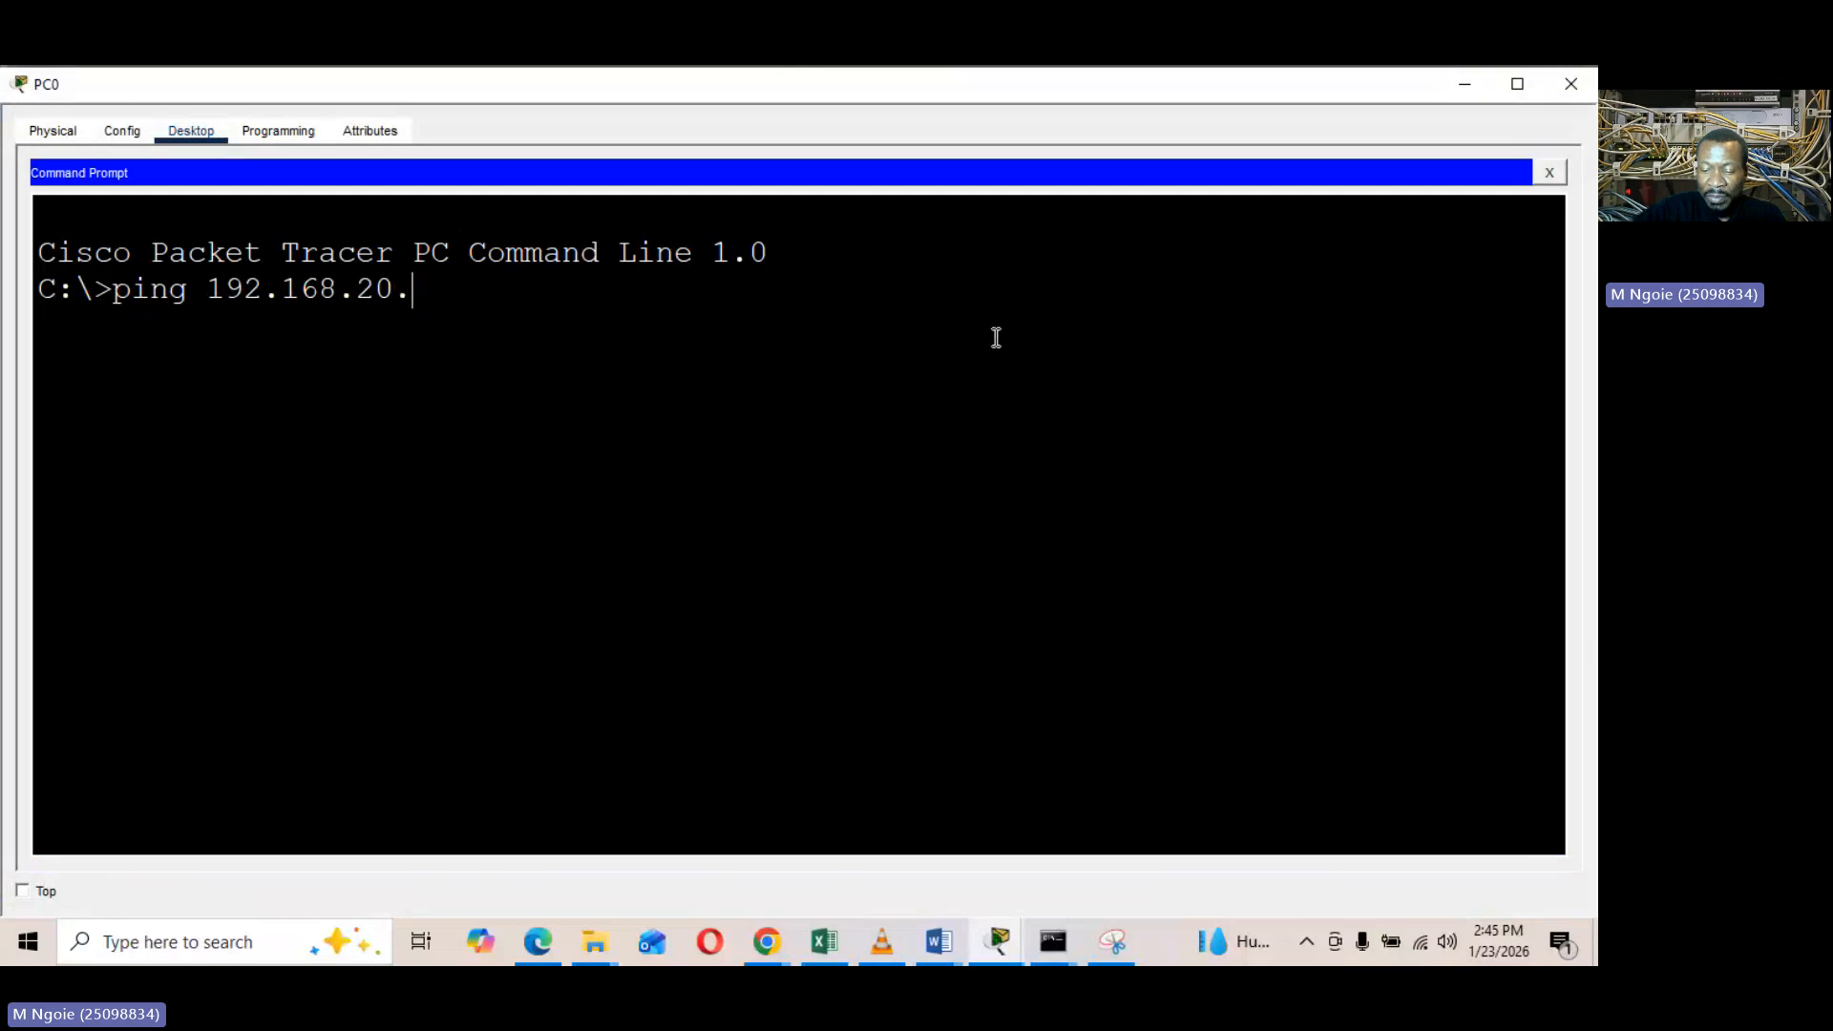
pyautogui.write('11')
pyautogui.press('Return')
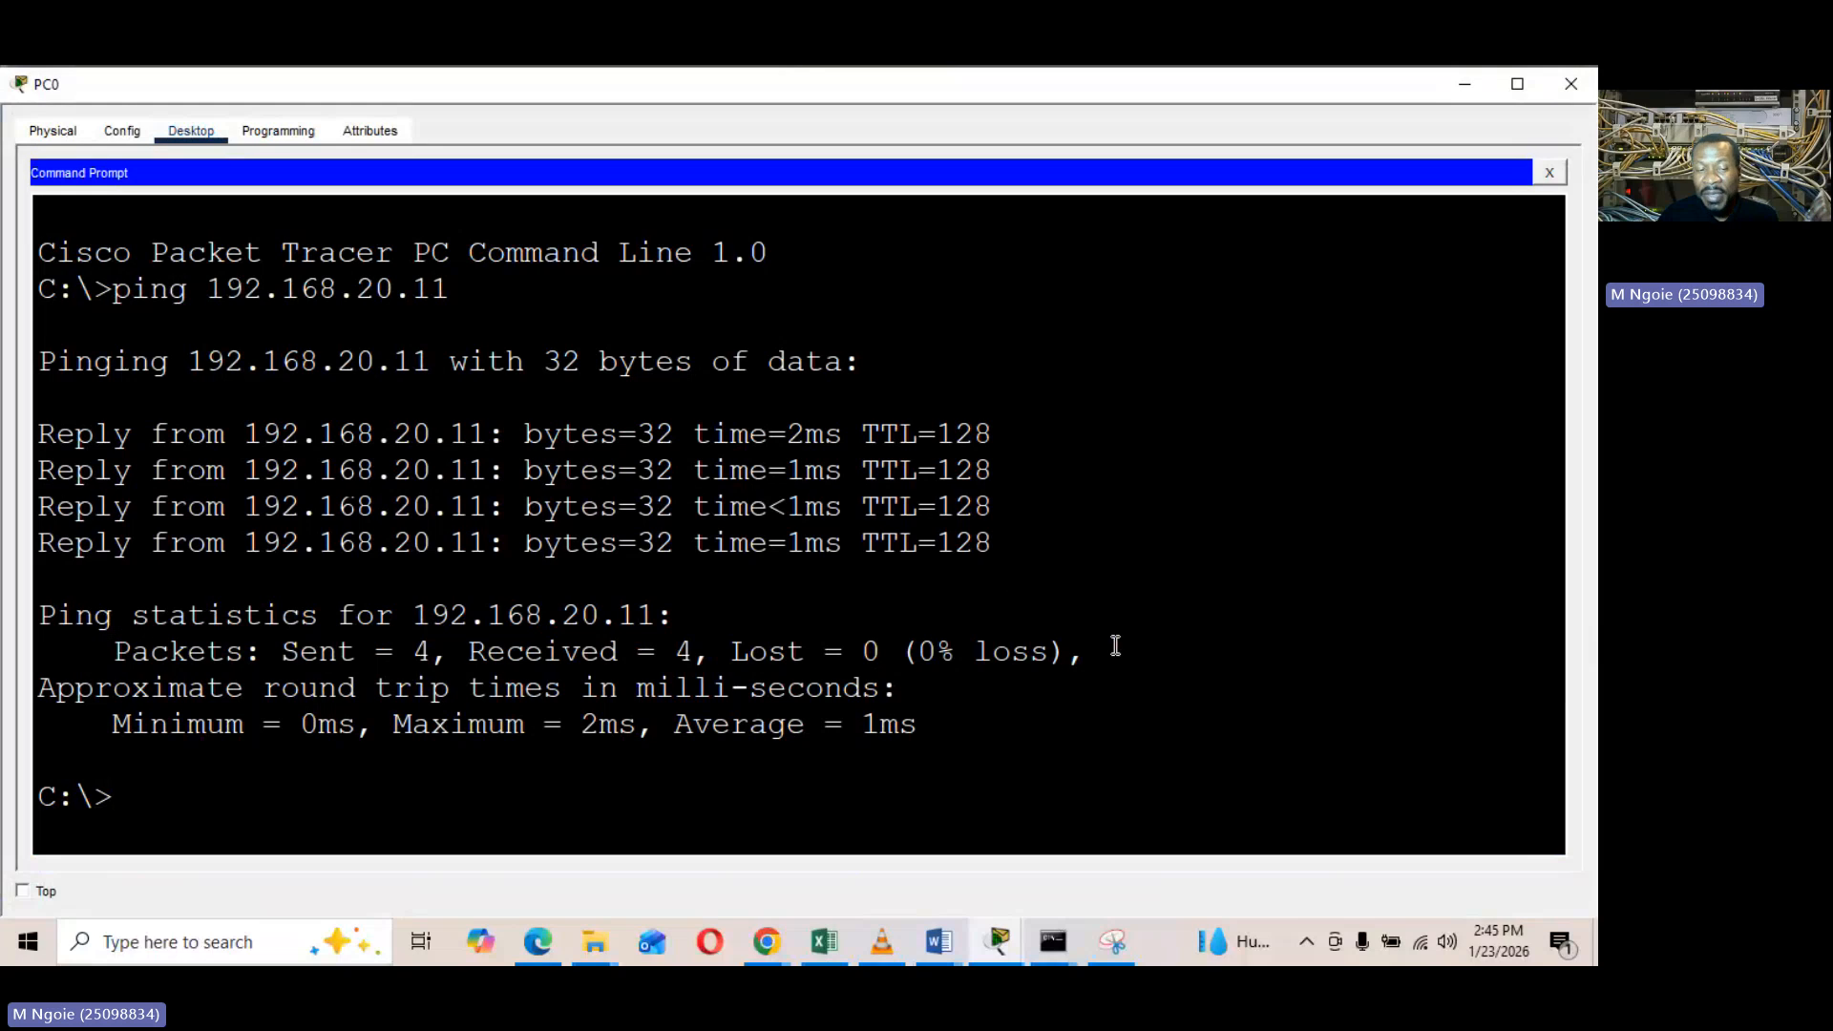
# Review the packet statistics of PC0's ping and check the IPv4 settings on Printer0's FastEthernet0 interface
pyautogui.moveTo(1108, 642); pyautogui.dragTo(113, 656)
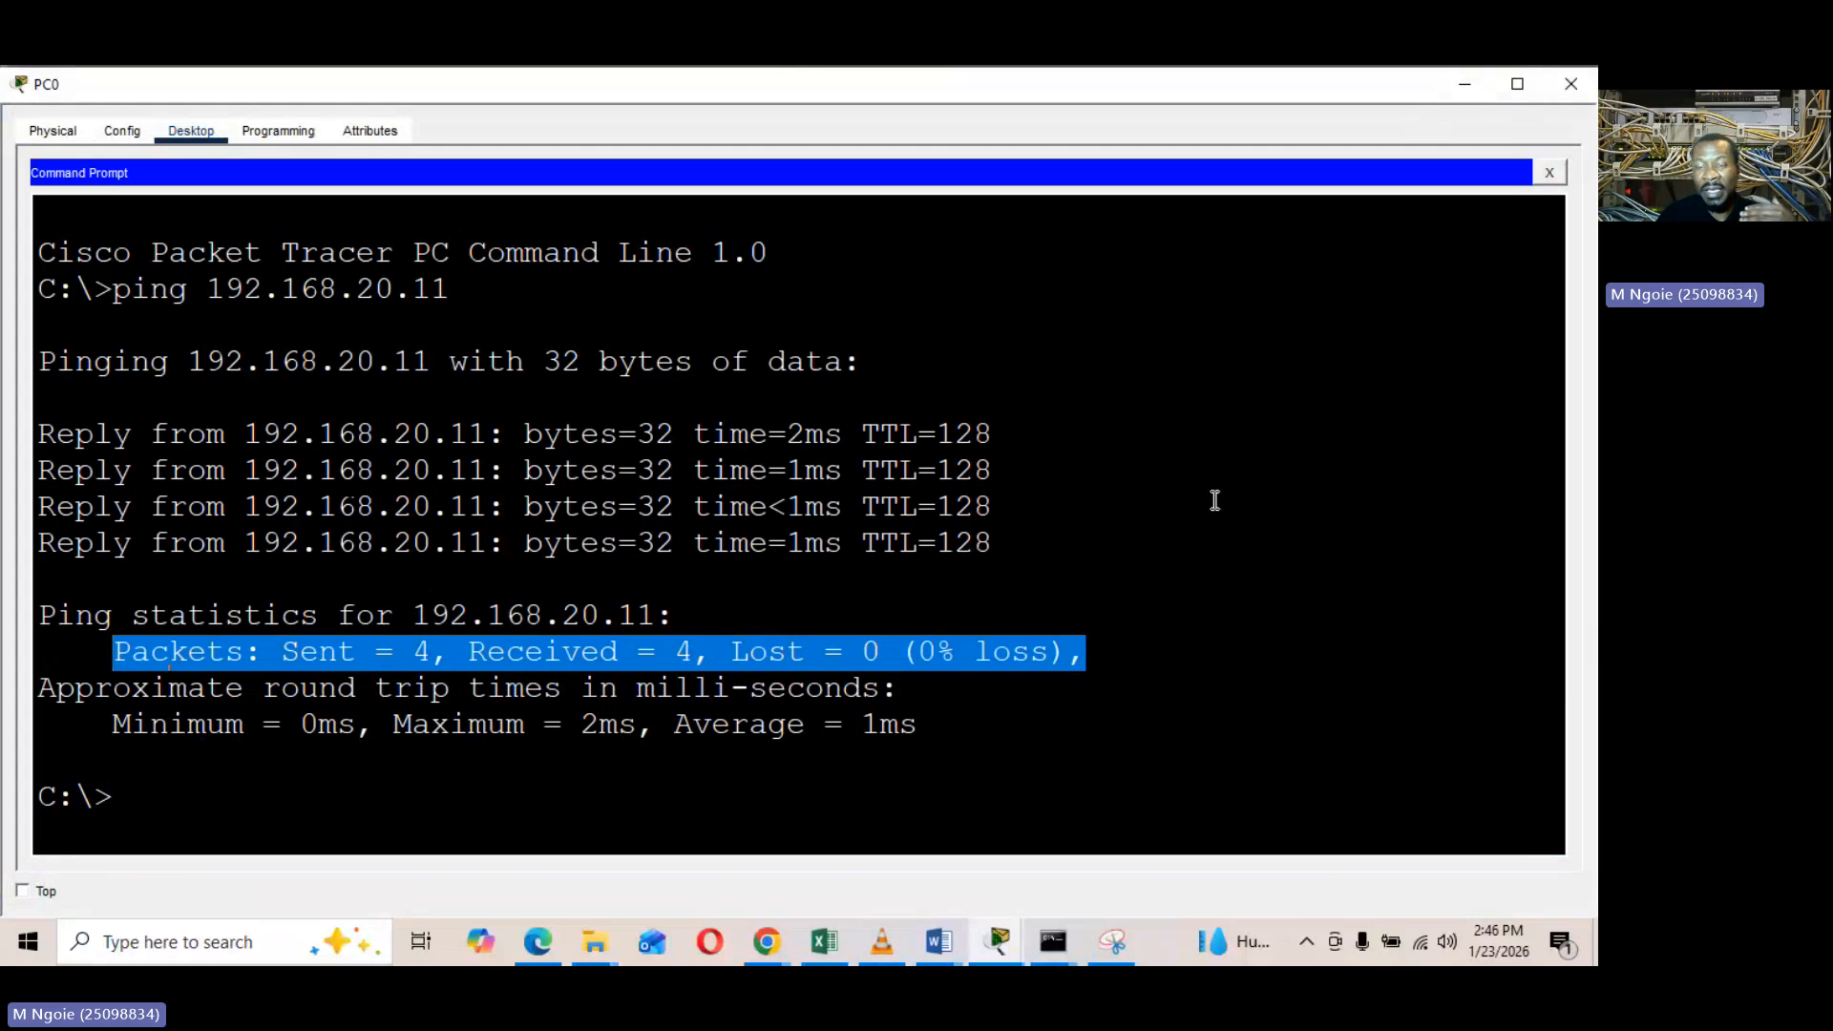
pyautogui.click(1457, 83)
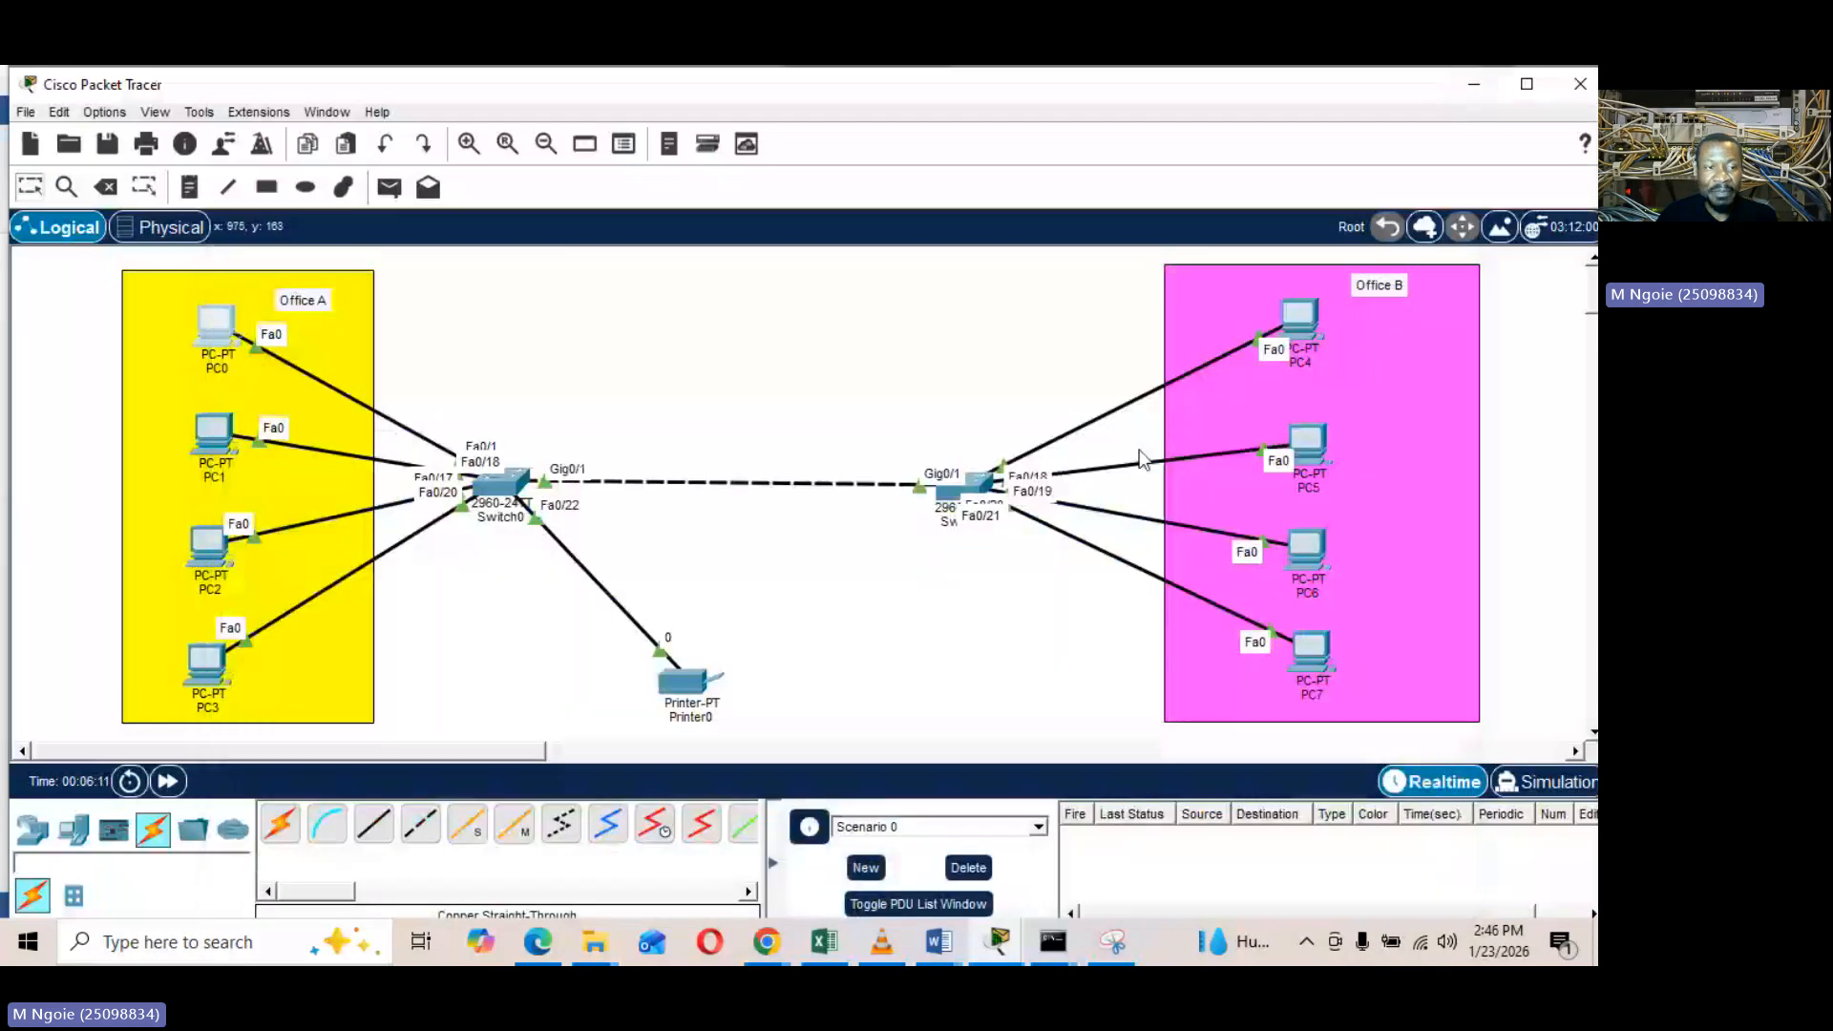
pyautogui.click(686, 682)
pyautogui.click(111, 240)
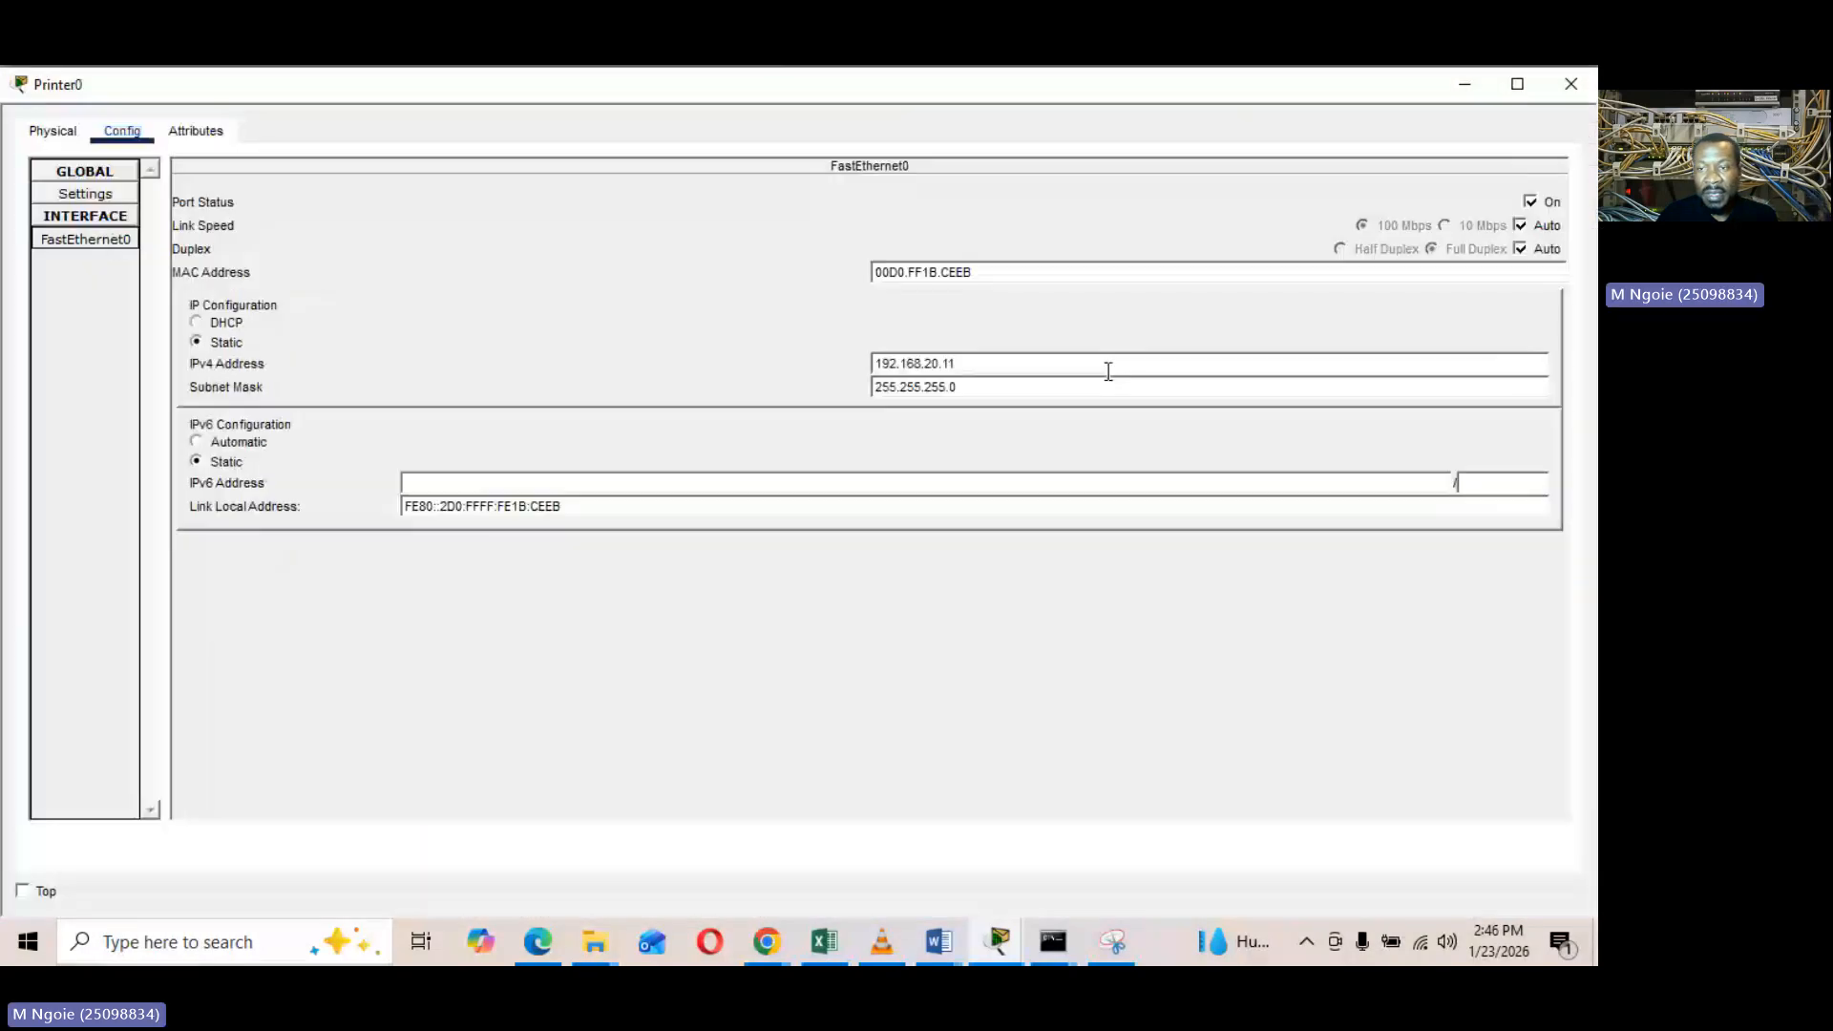
pyautogui.click(1575, 84)
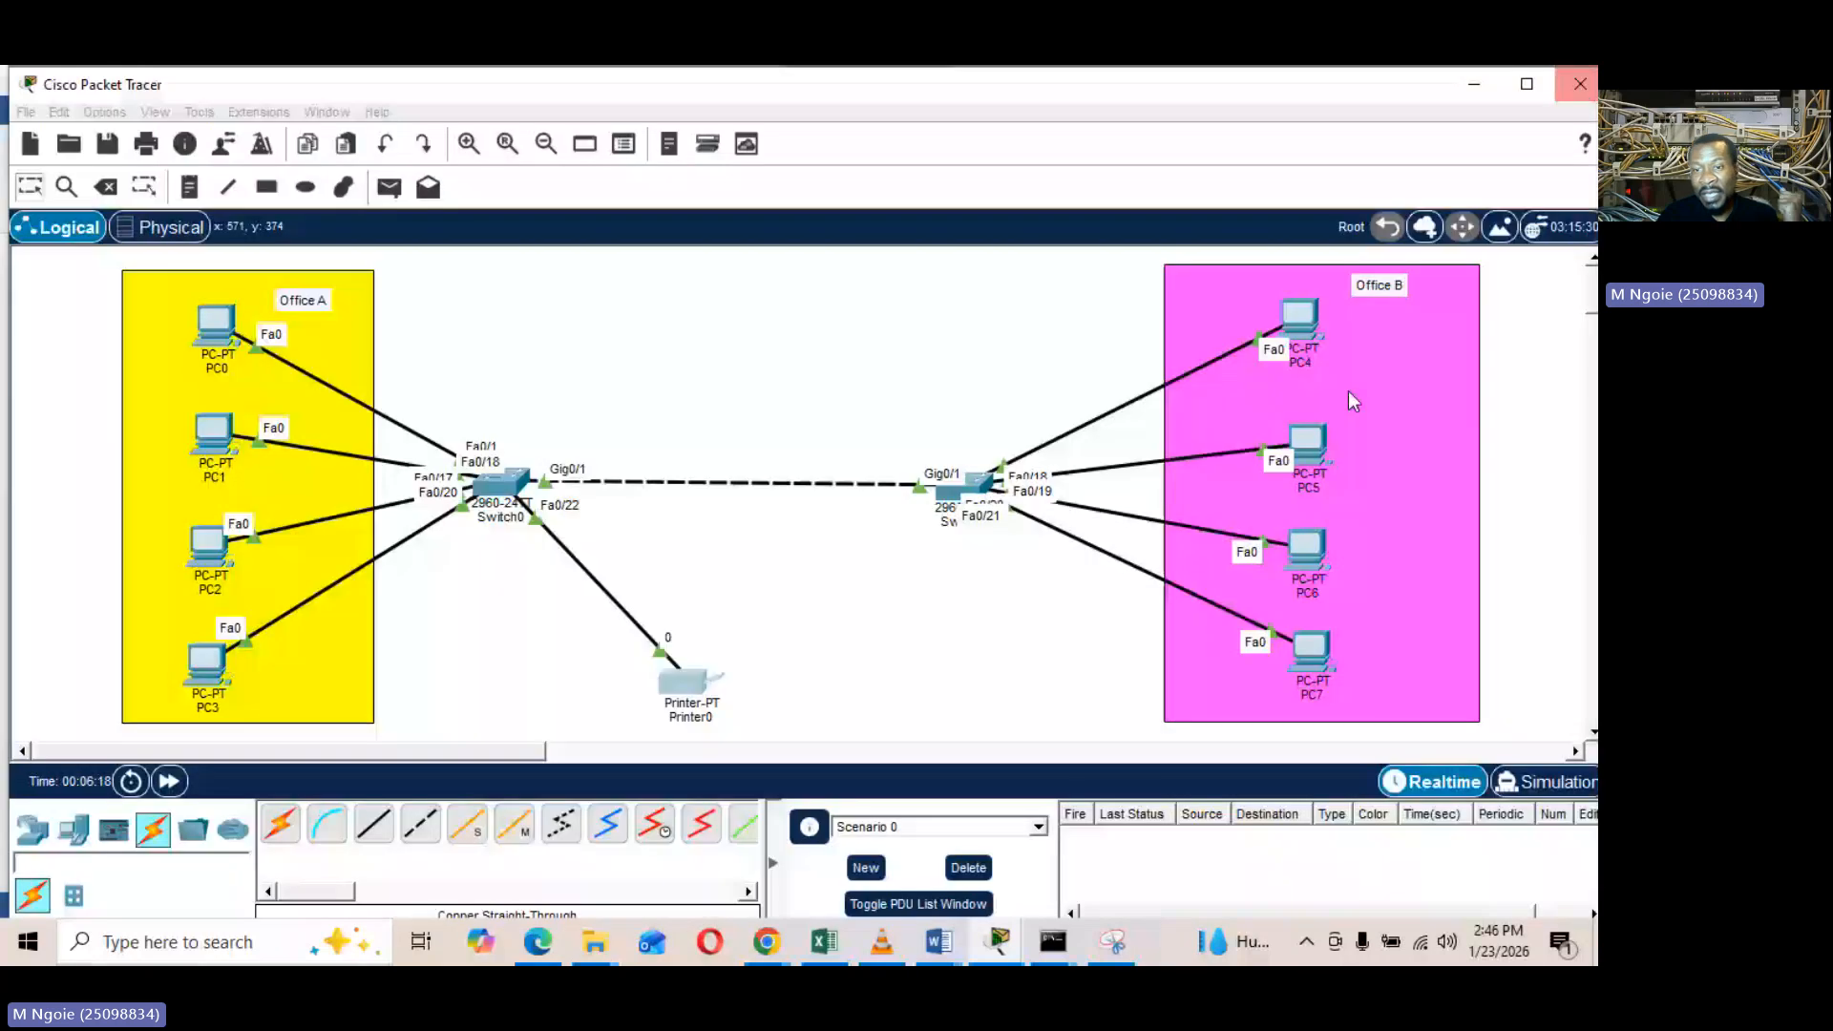
# Ping the printer at 192.168.20.11 from PC4's command prompt
pyautogui.click(1300, 320)
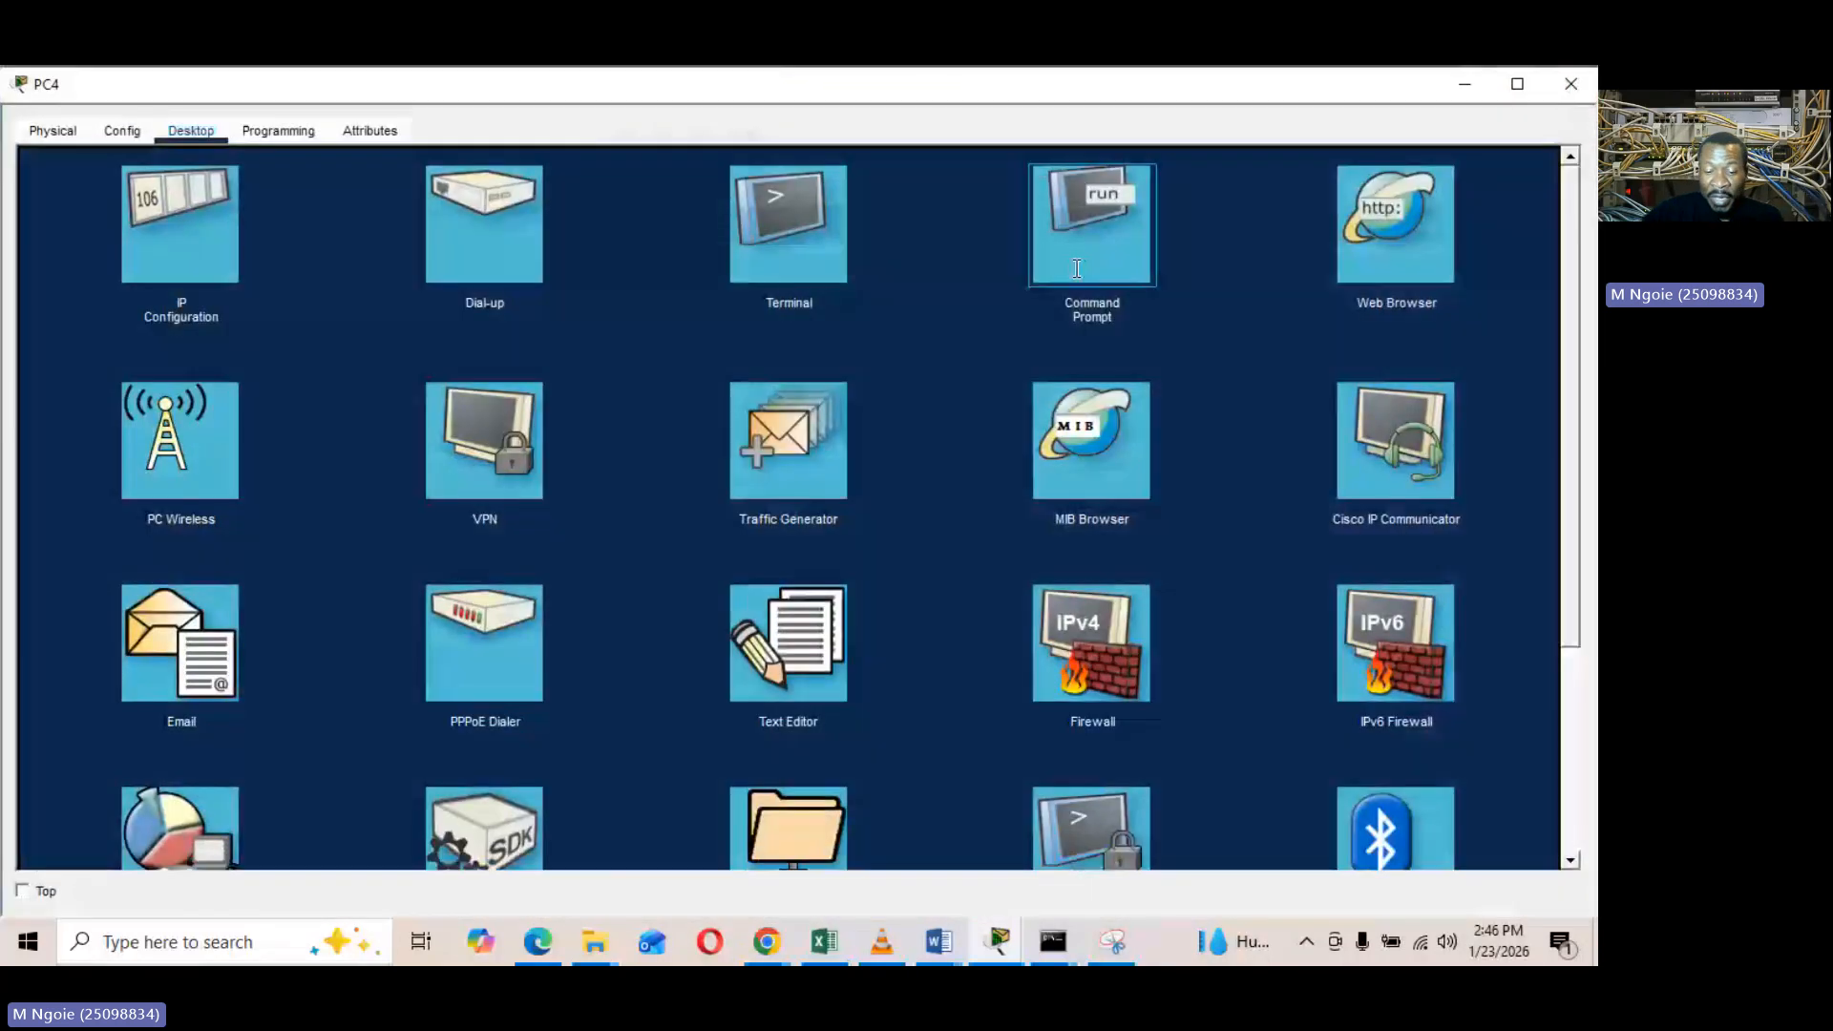
pyautogui.click(1077, 269)
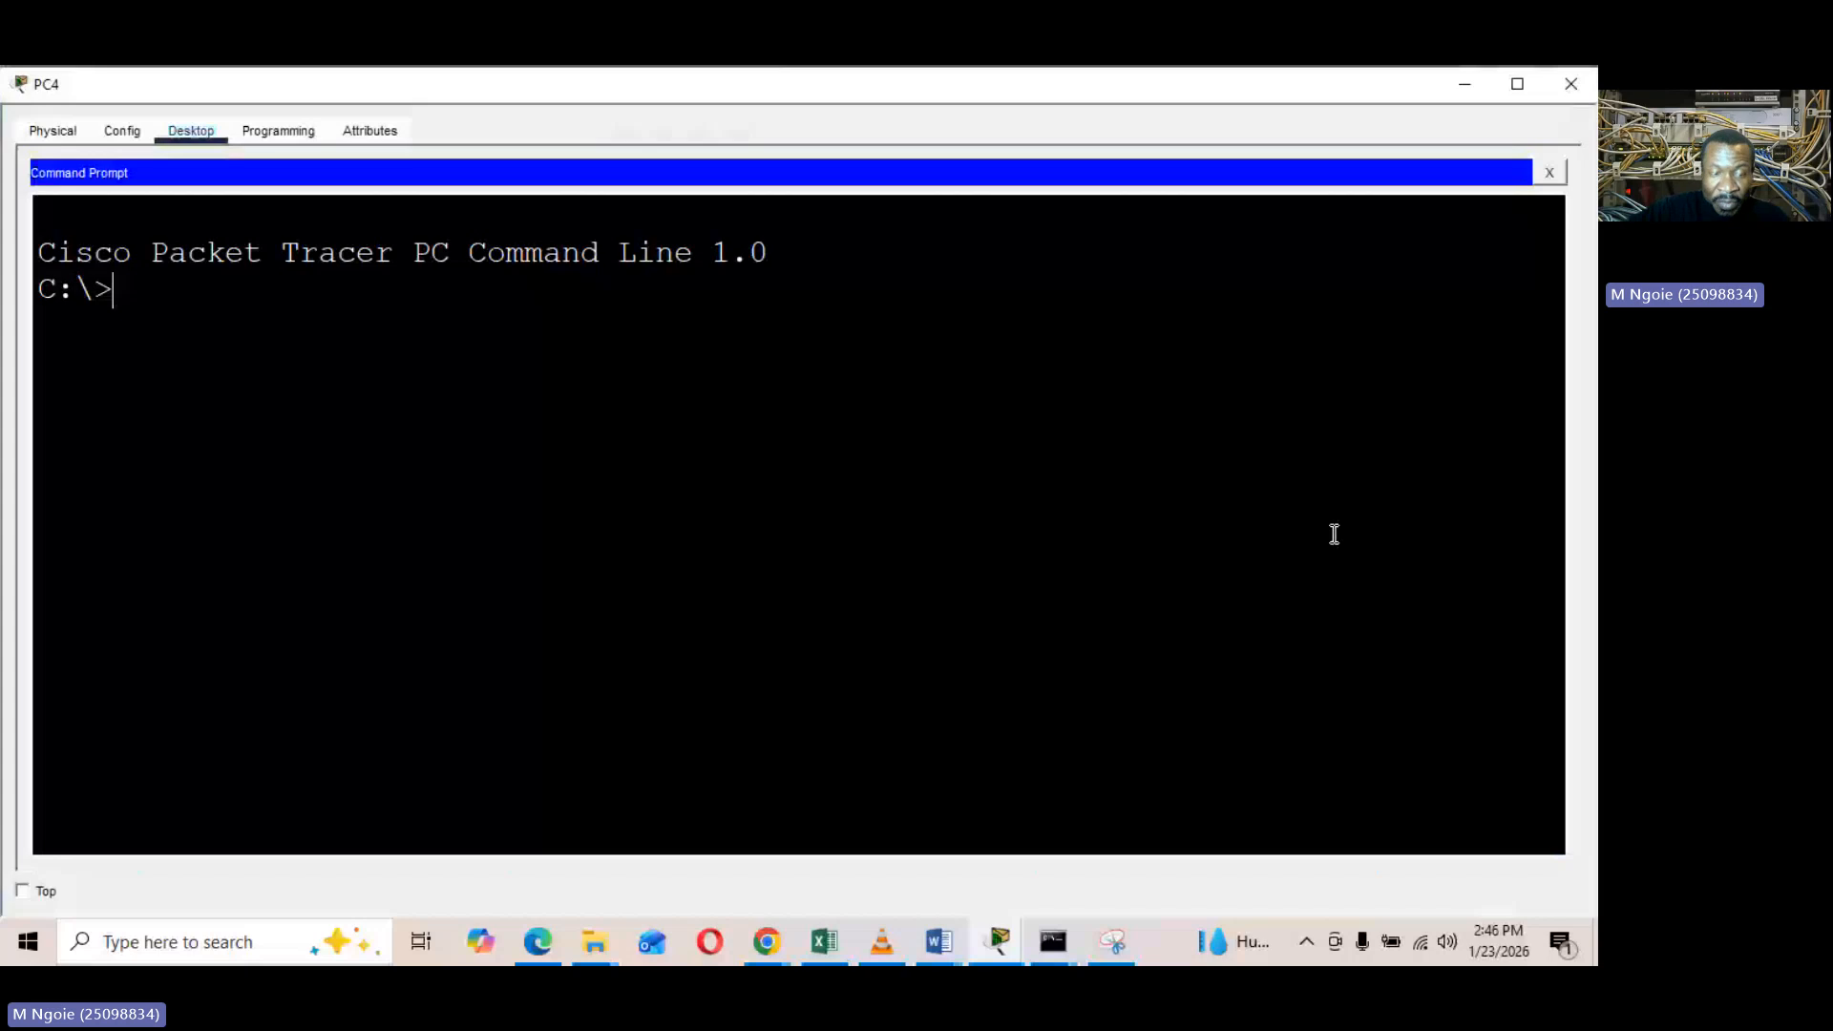
pyautogui.write('ping 192.1')
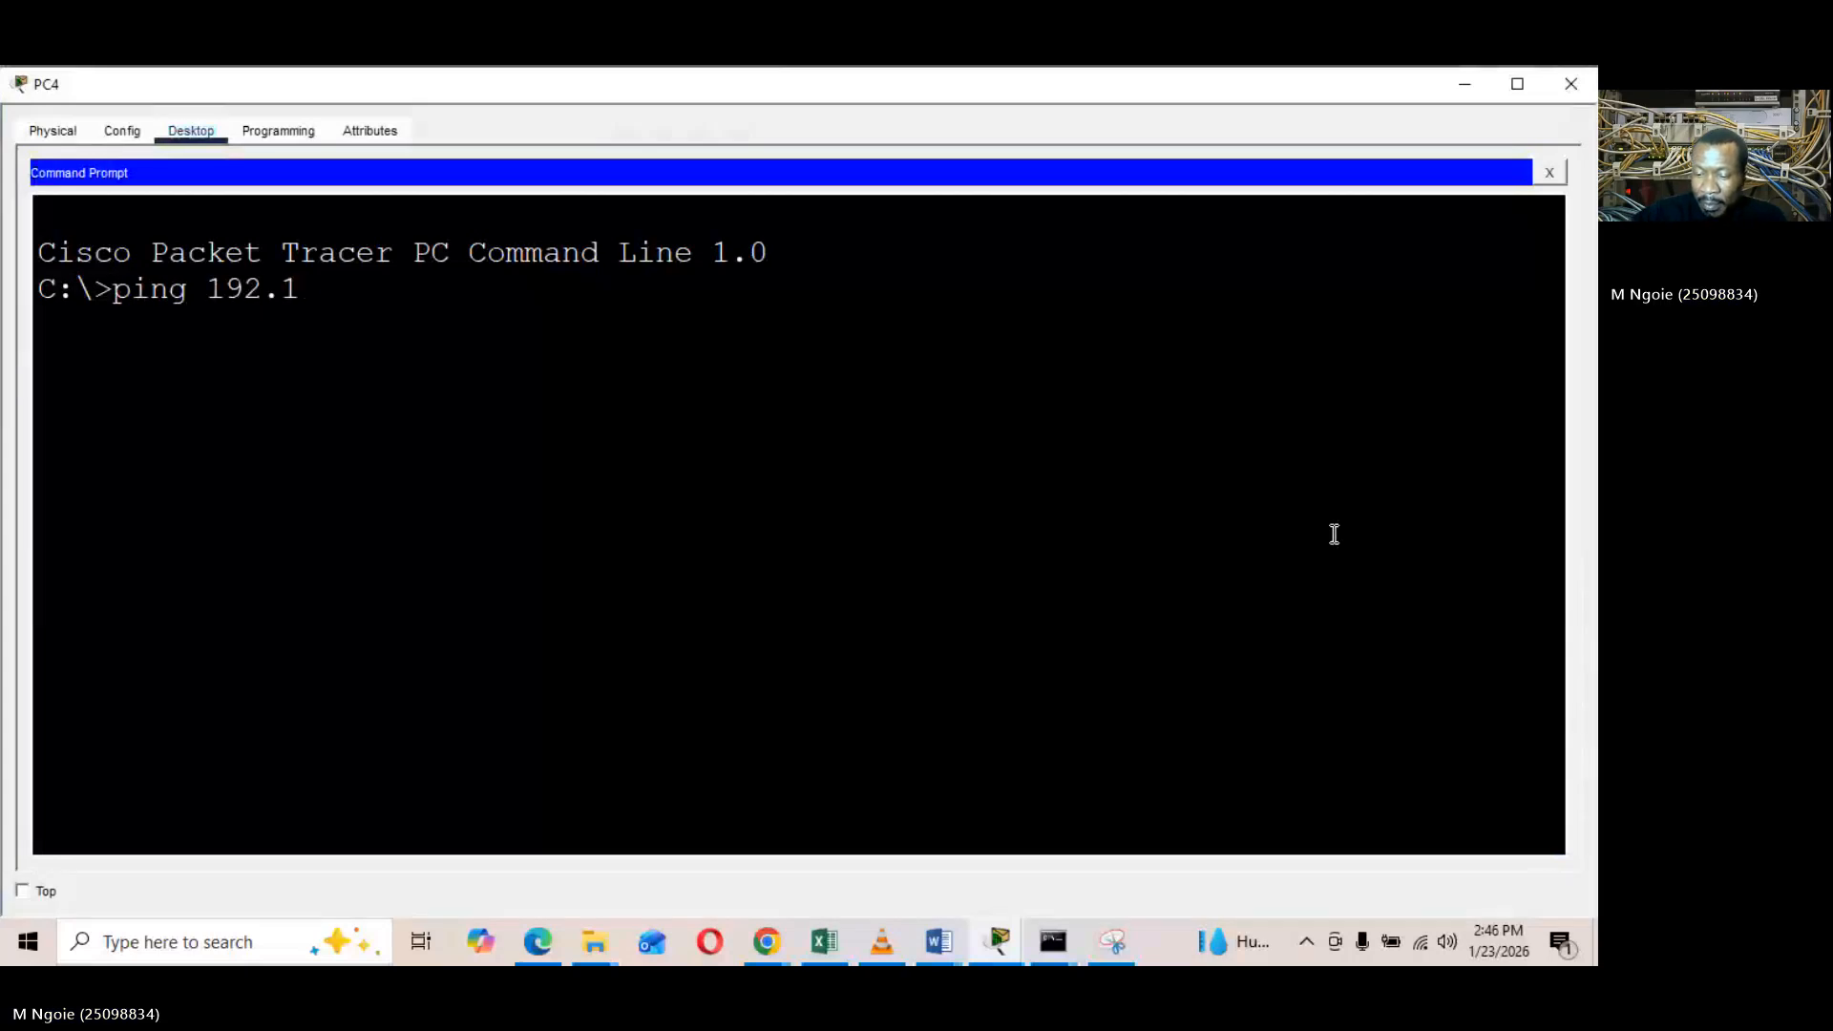
pyautogui.write('68.20.11')
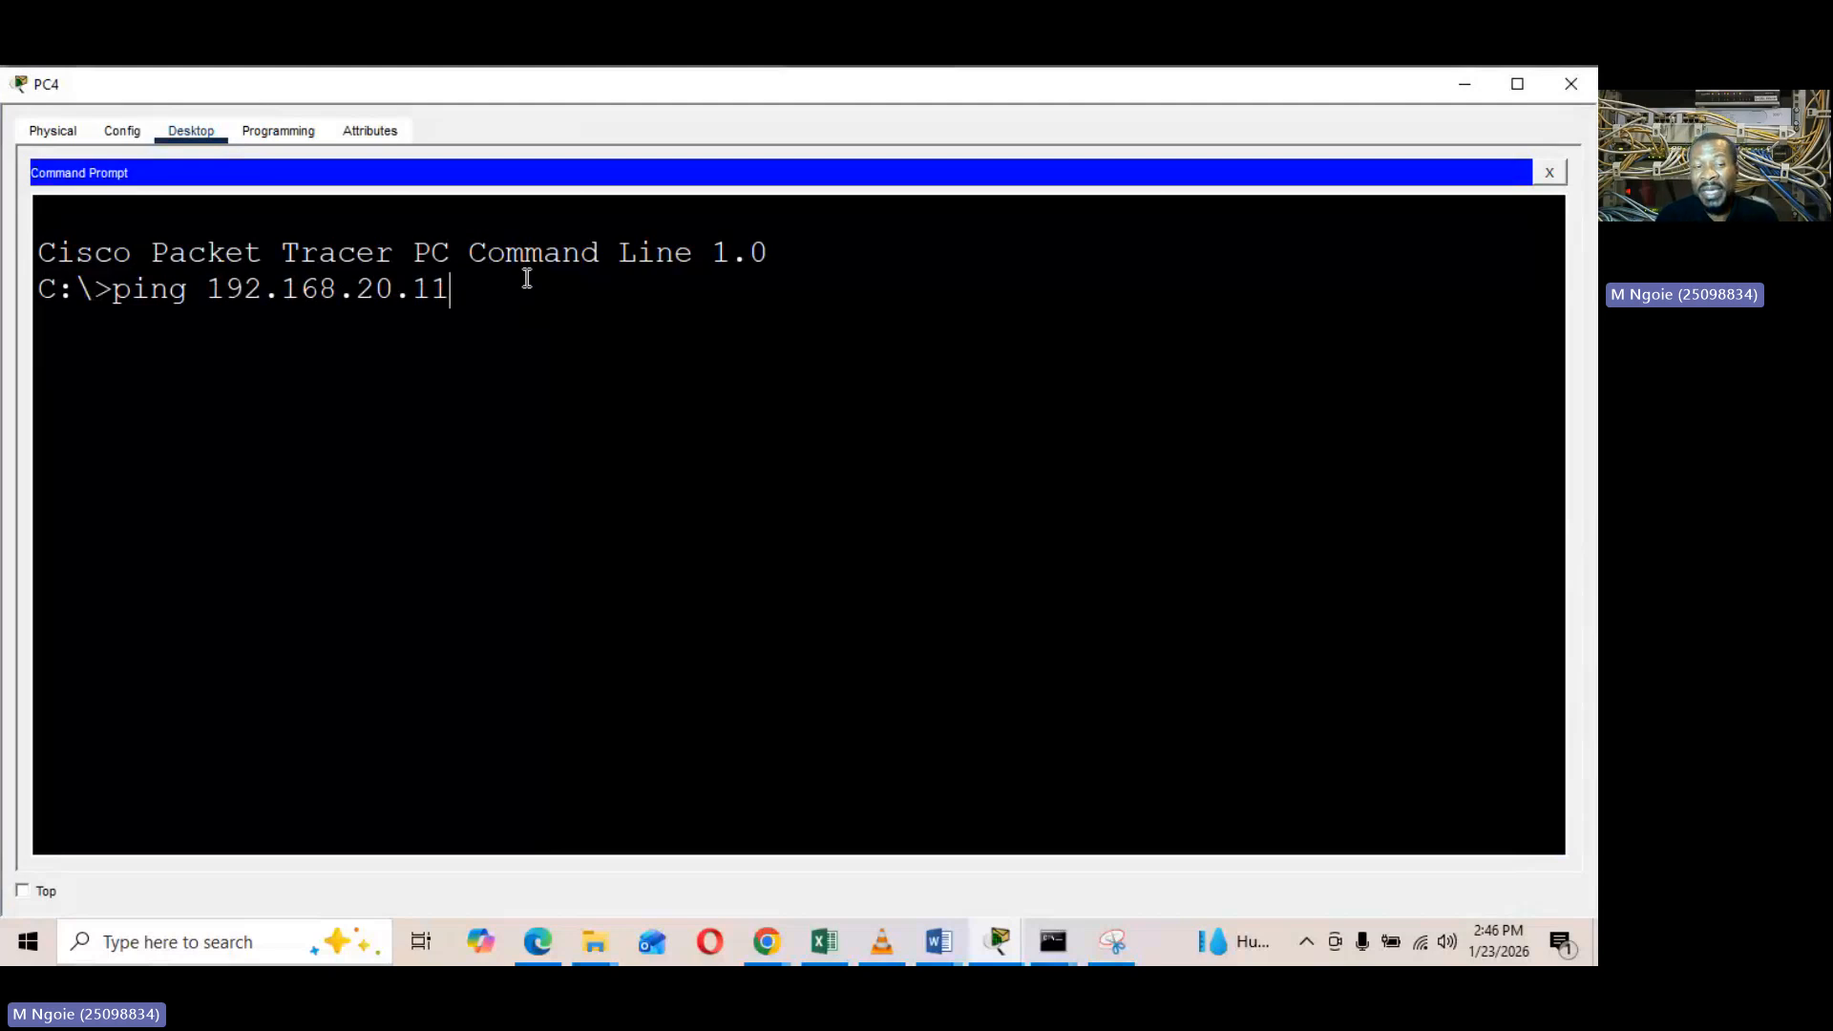
pyautogui.press('Return')
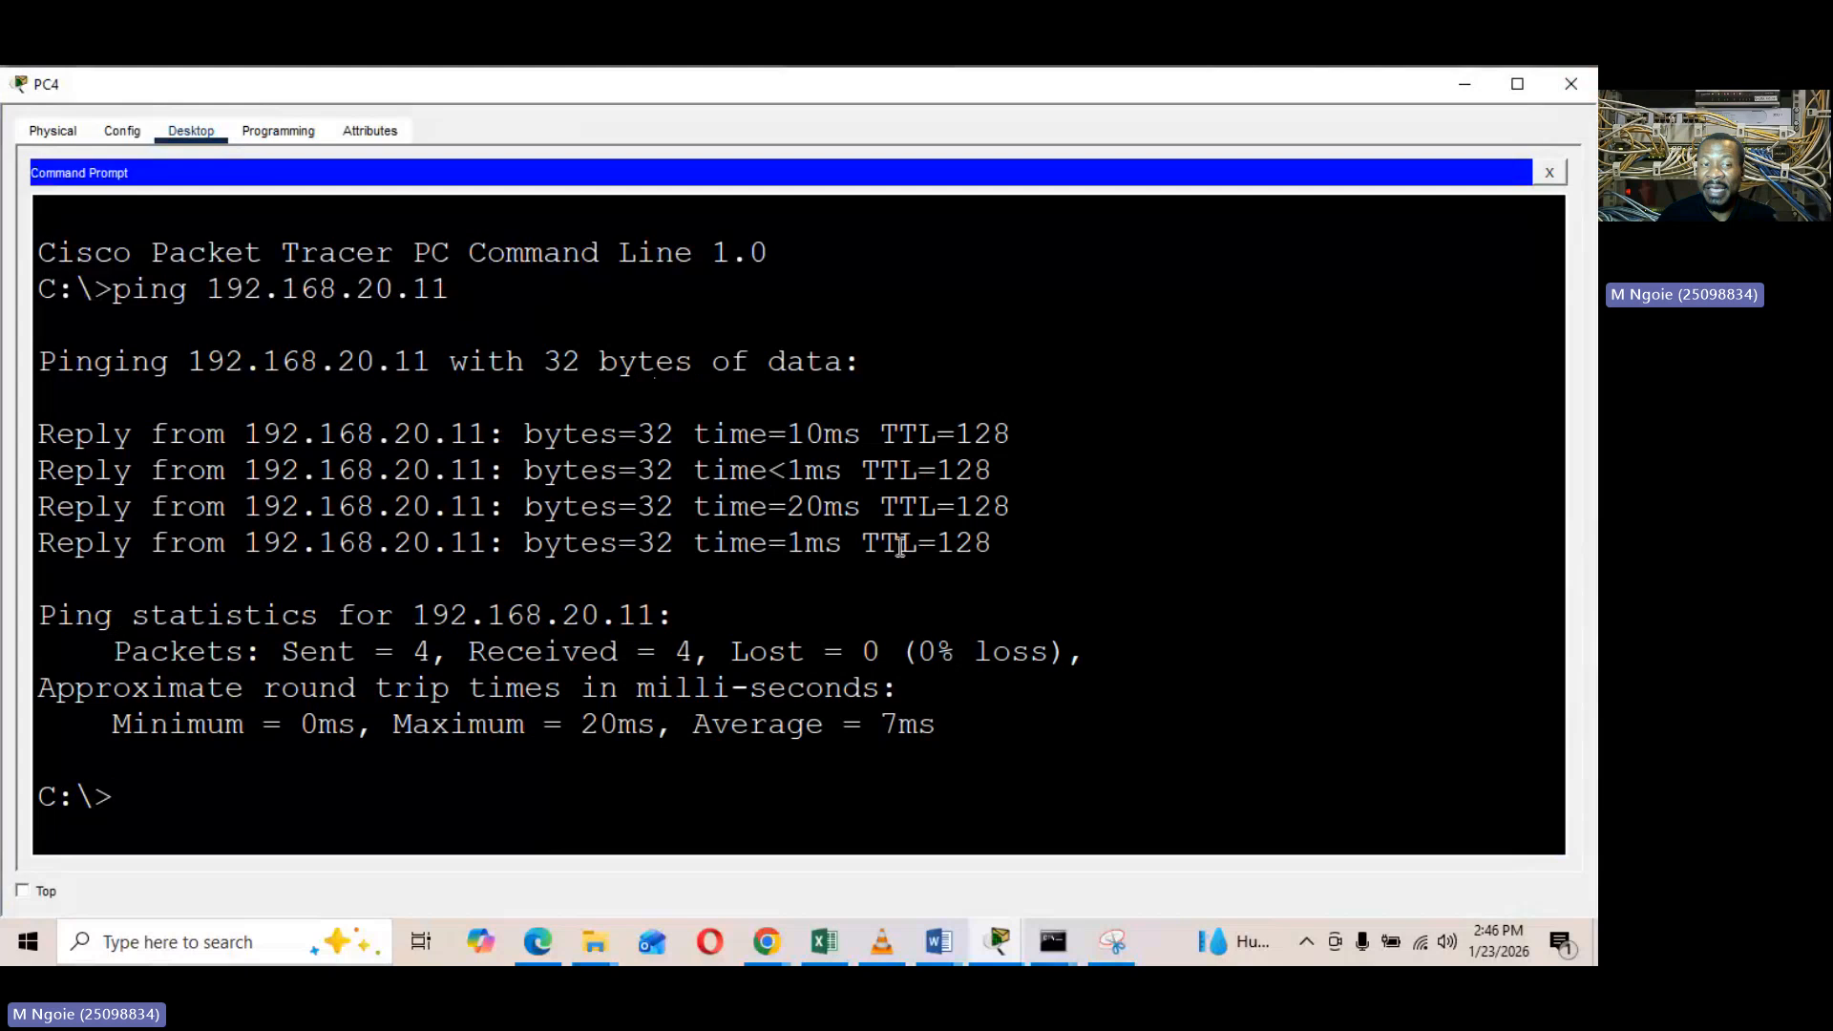
pyautogui.click(1570, 84)
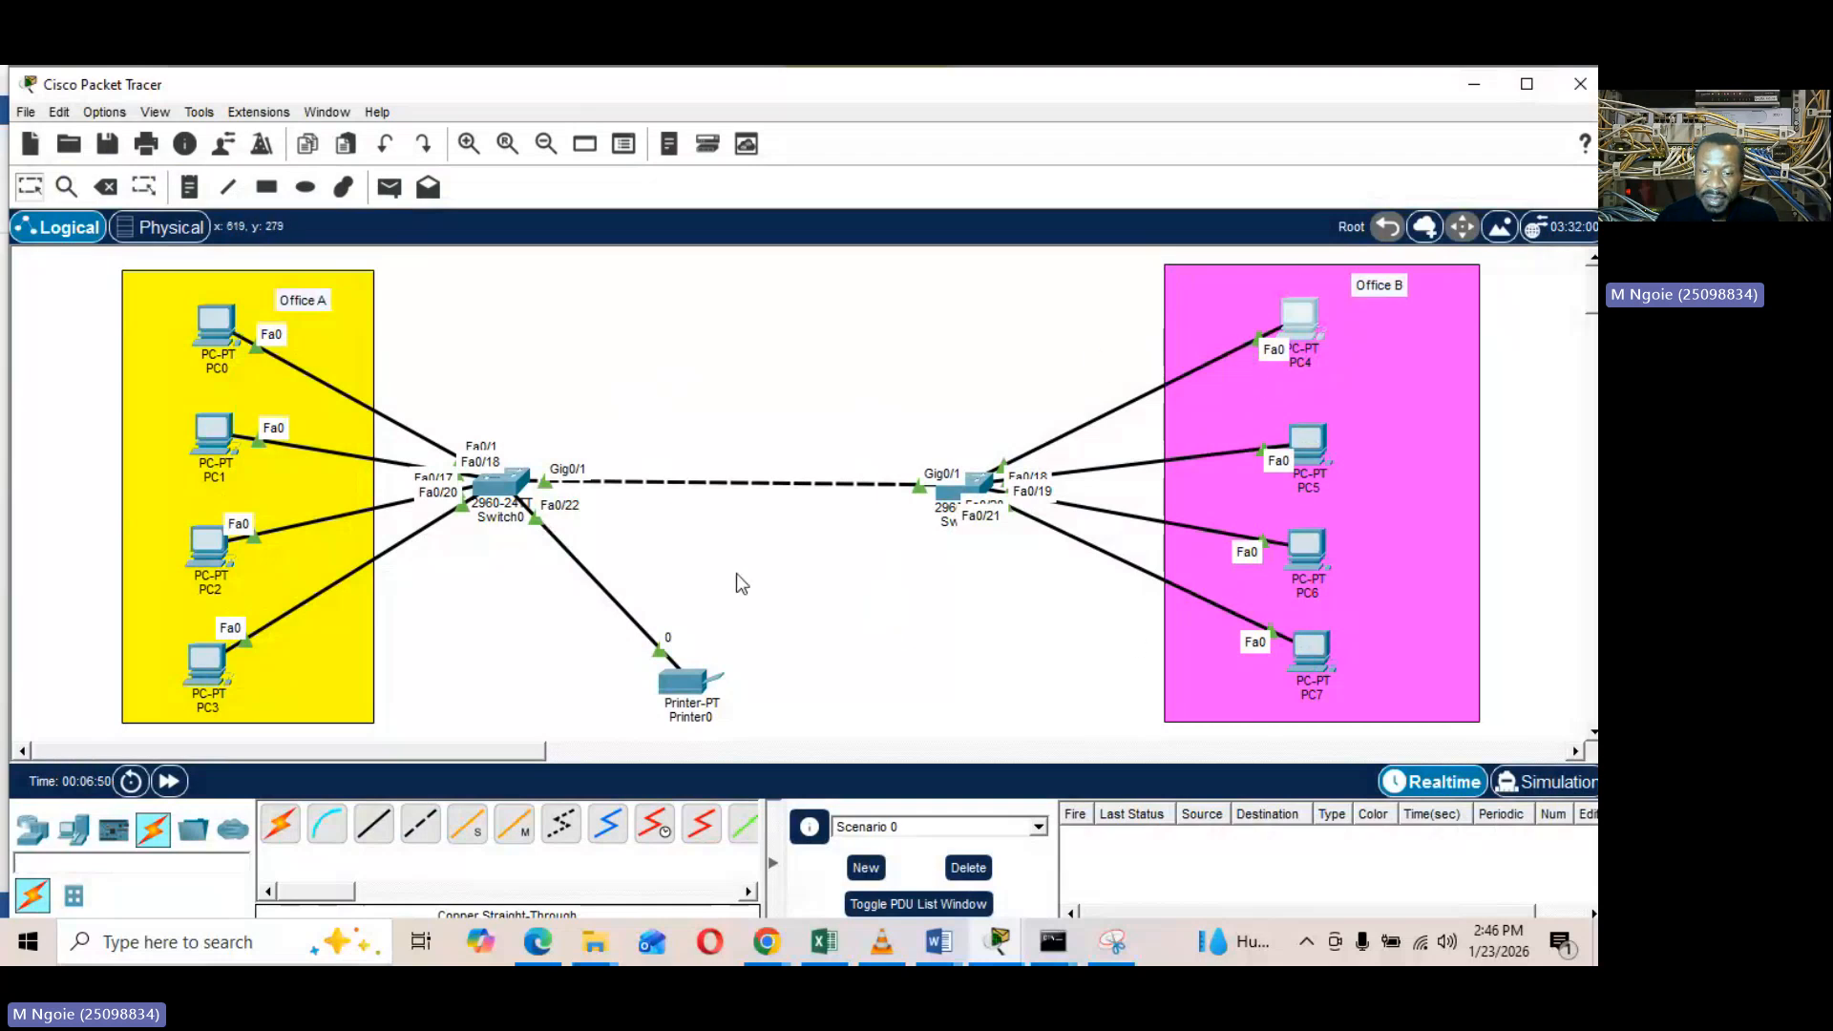
# Switch to the Mini Project 1 document in Word and review the switch show commands for interface status and IP information
pyautogui.click(939, 943)
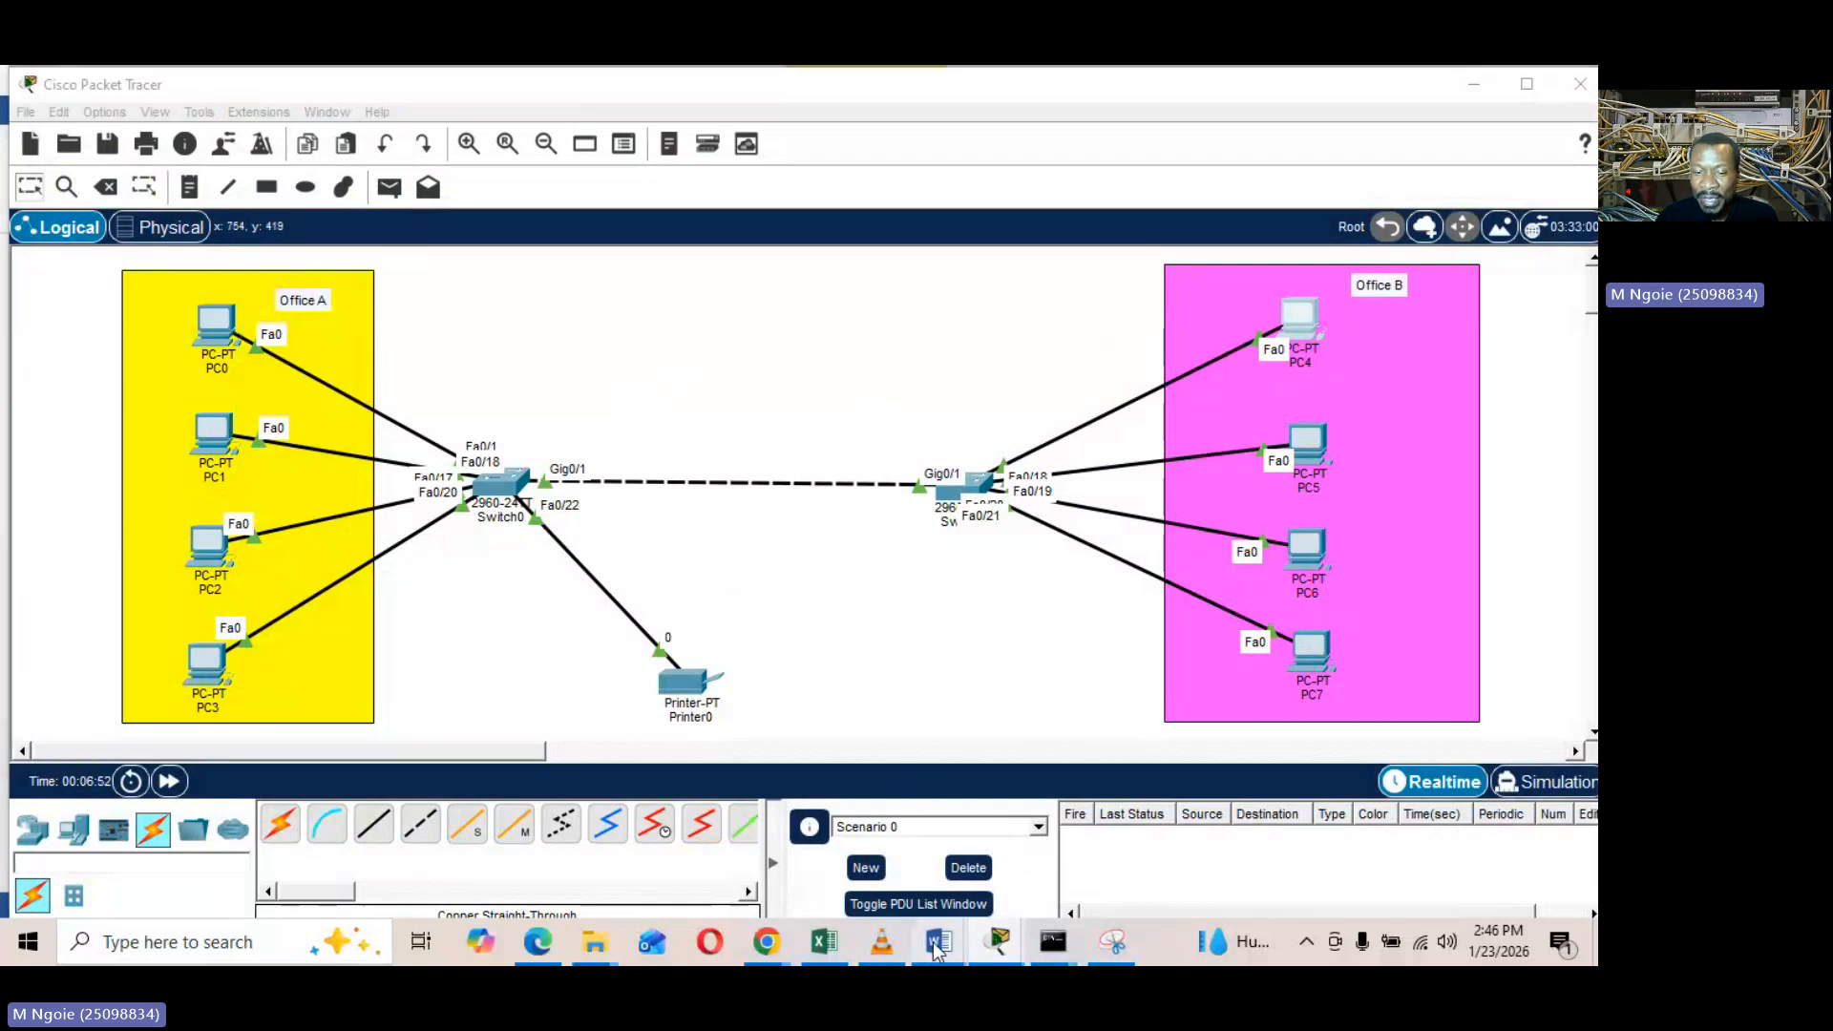
pyautogui.click(1161, 861)
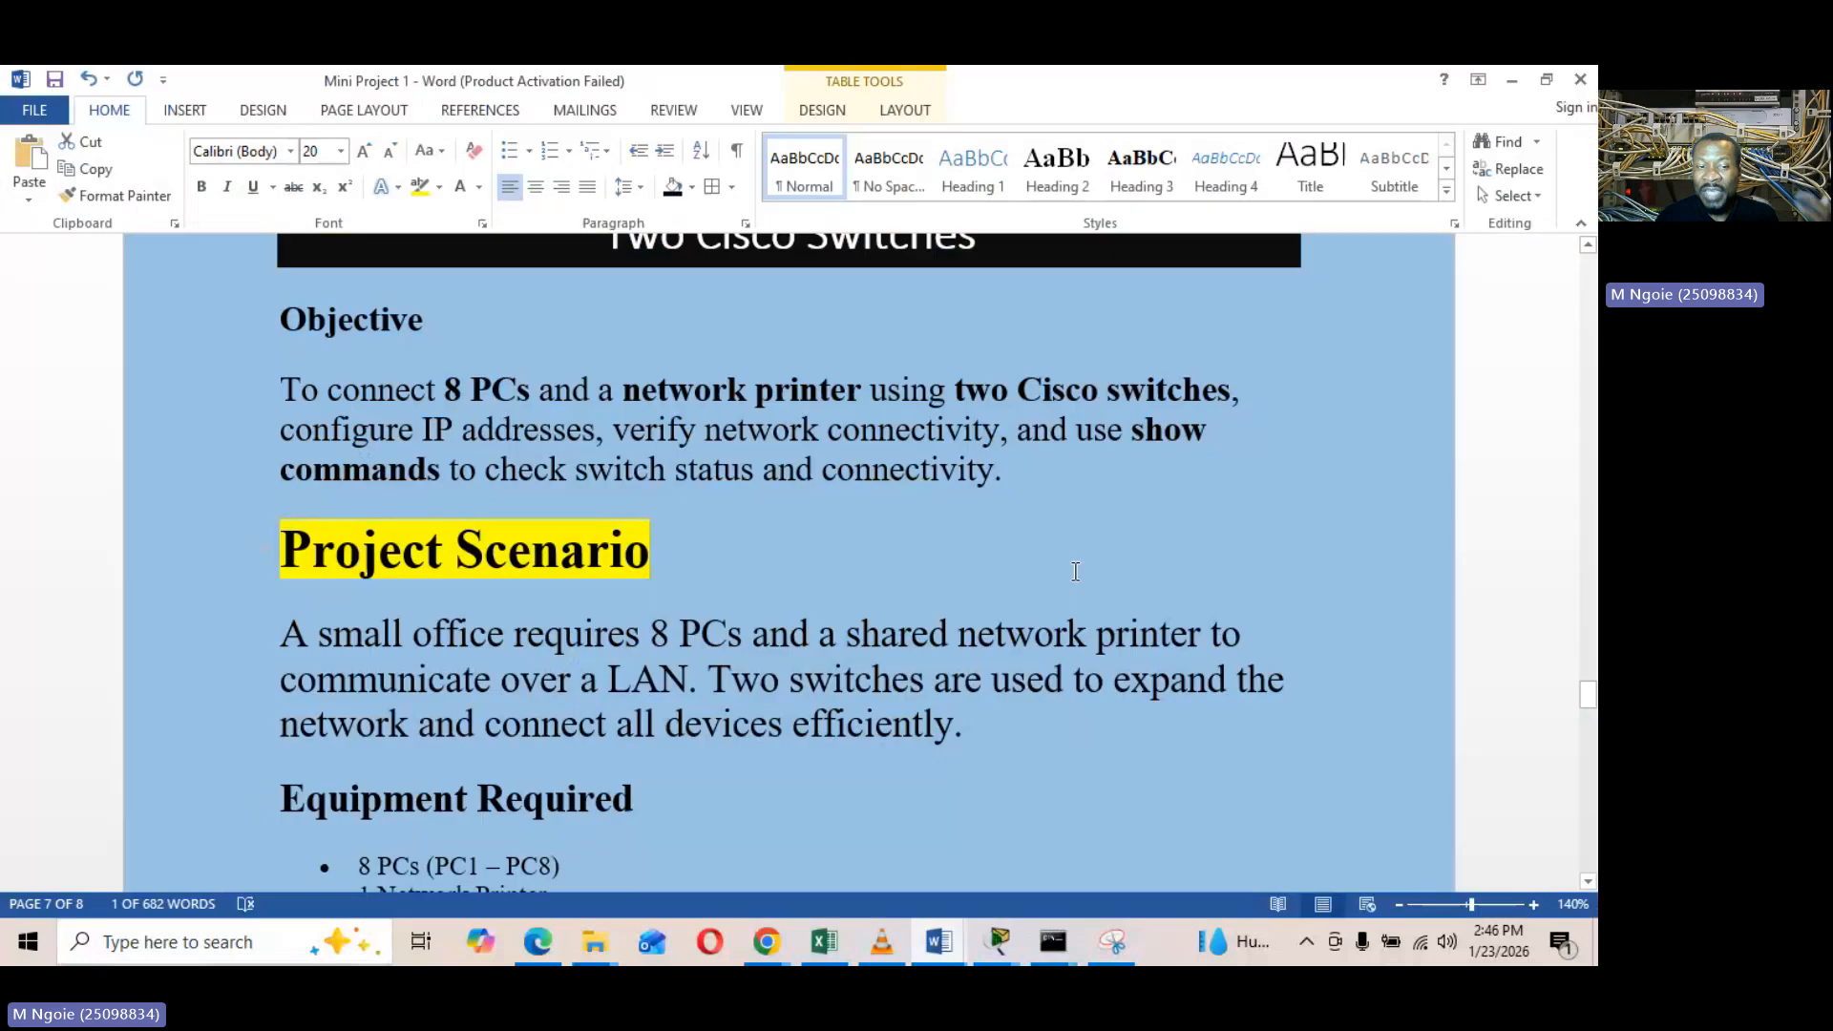
pyautogui.scroll(5, 1077, 563)
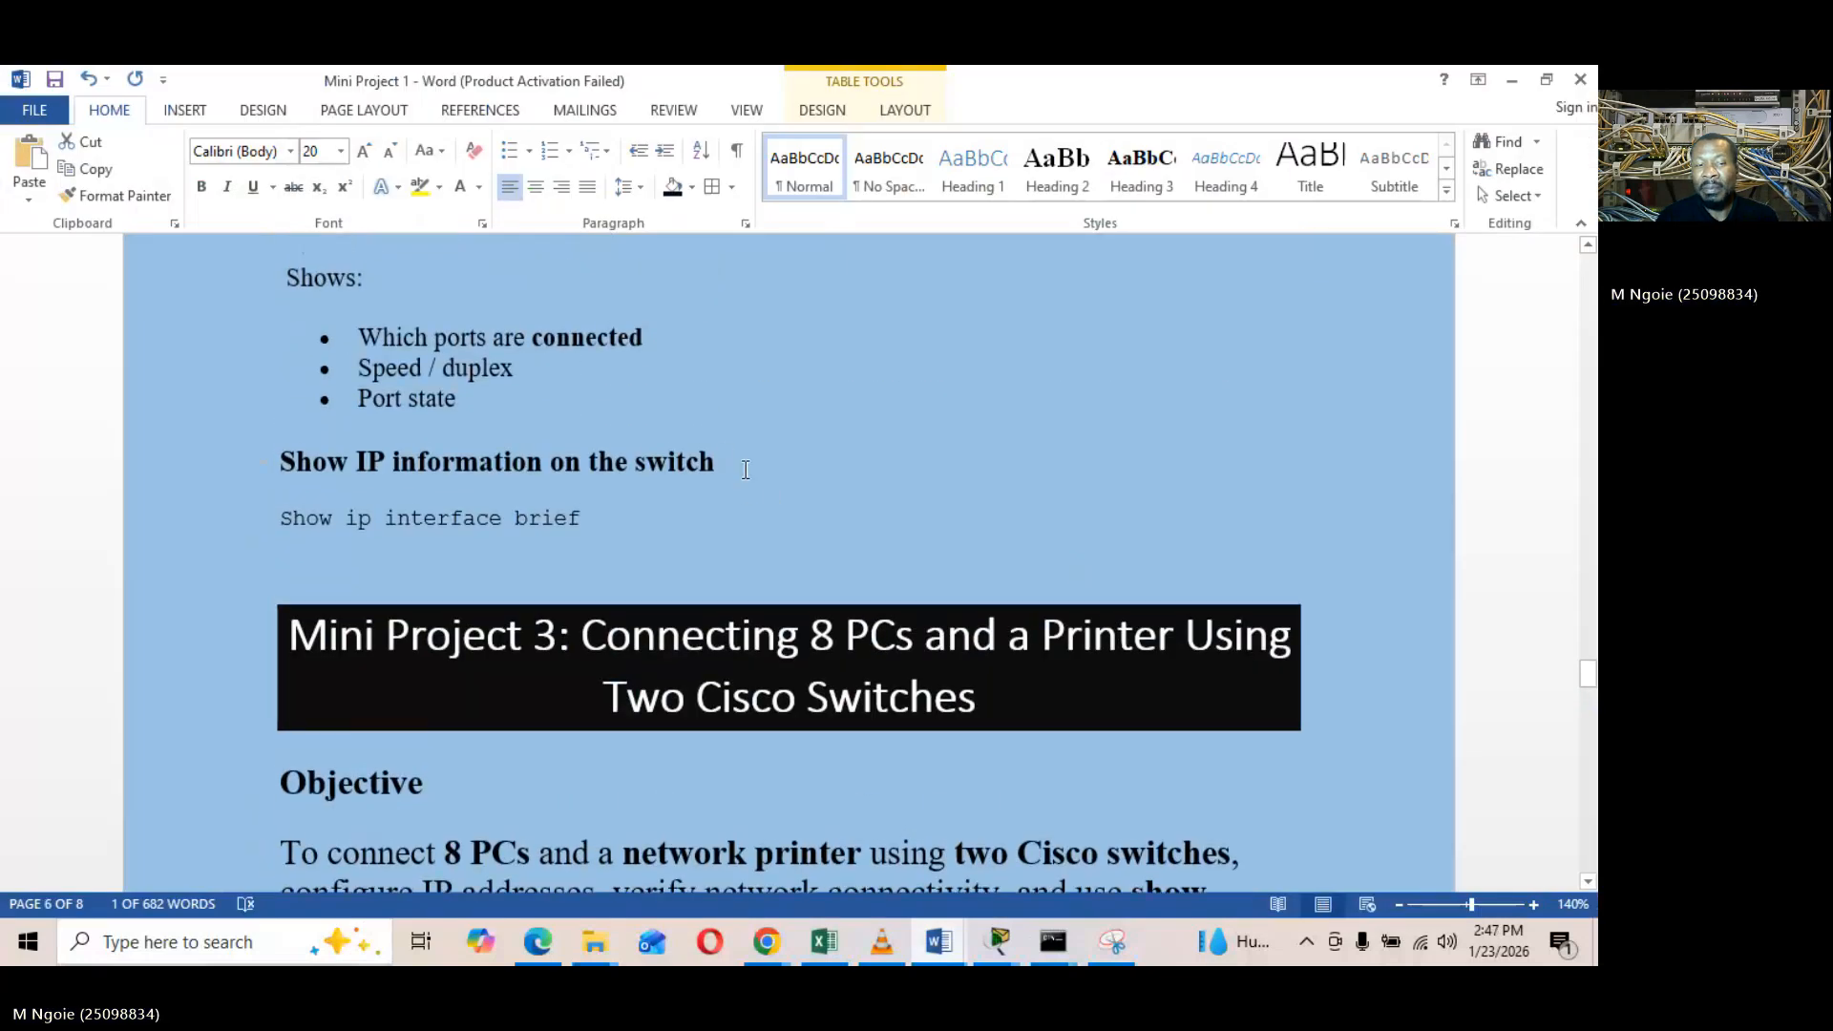
pyautogui.moveTo(746, 470); pyautogui.dragTo(279, 472)
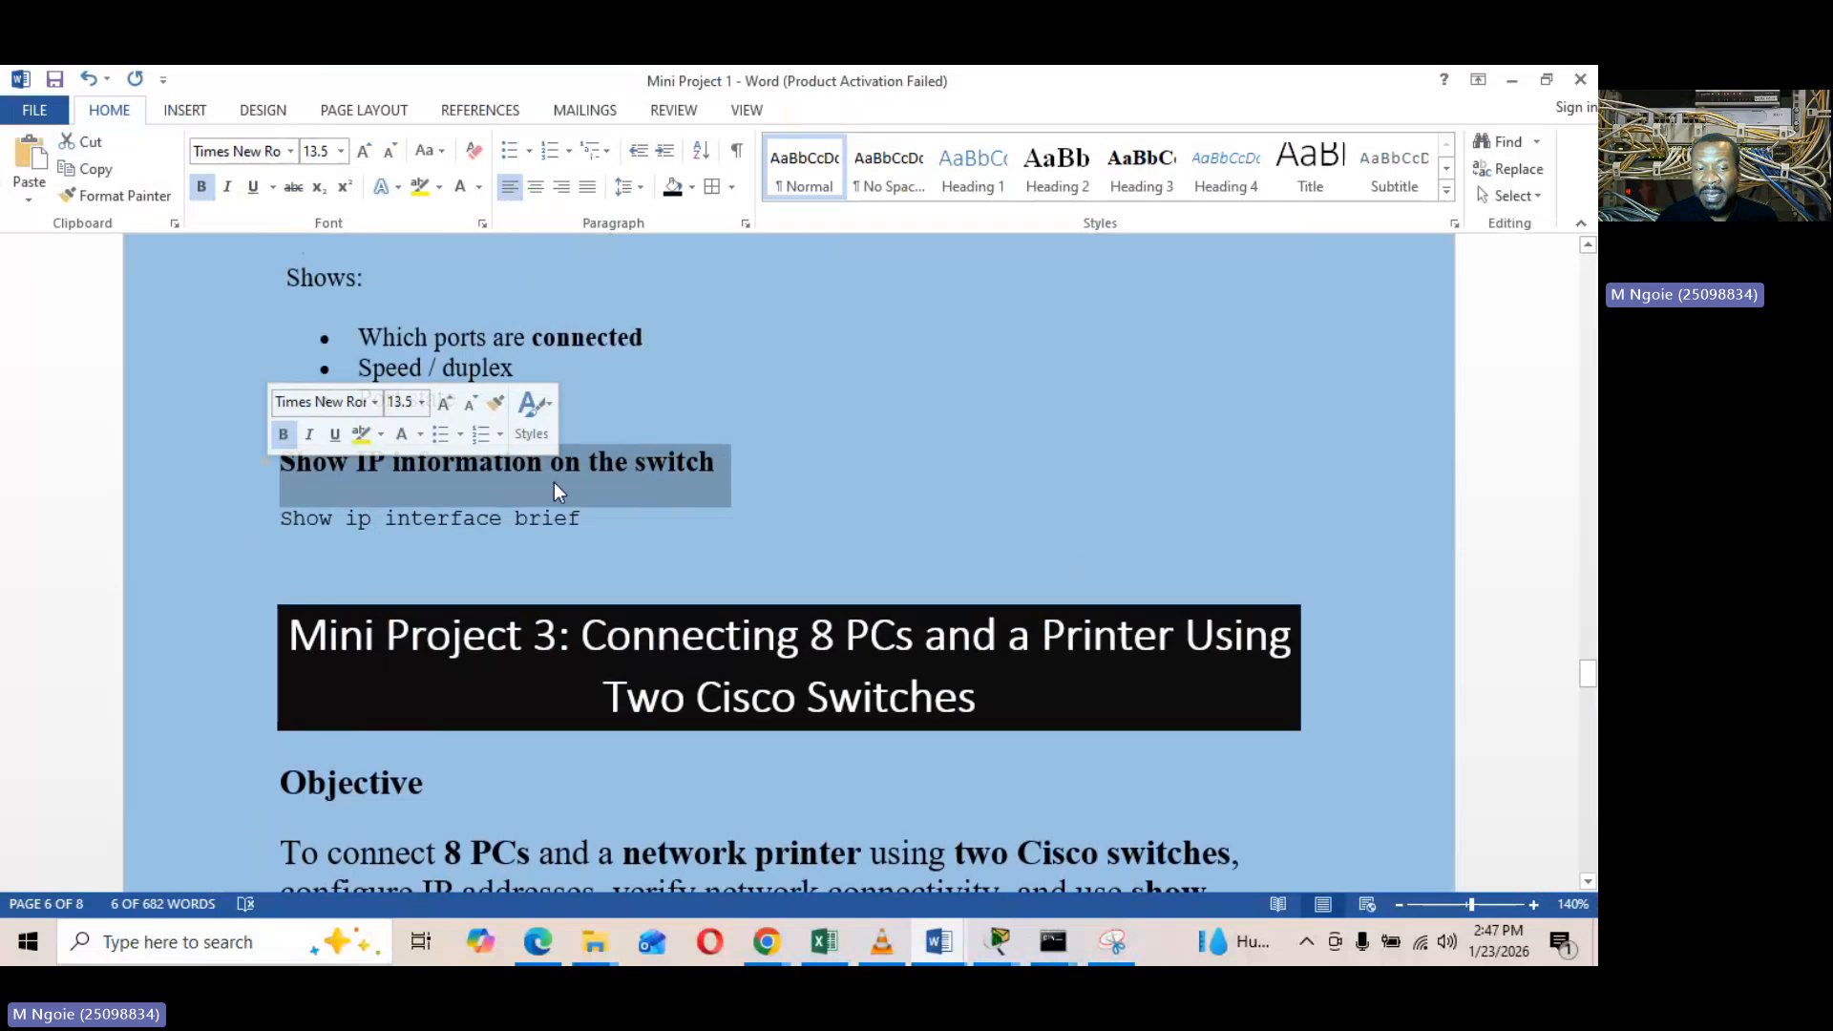
pyautogui.moveTo(579, 518); pyautogui.dragTo(594, 518)
pyautogui.scroll(1, 611, 504)
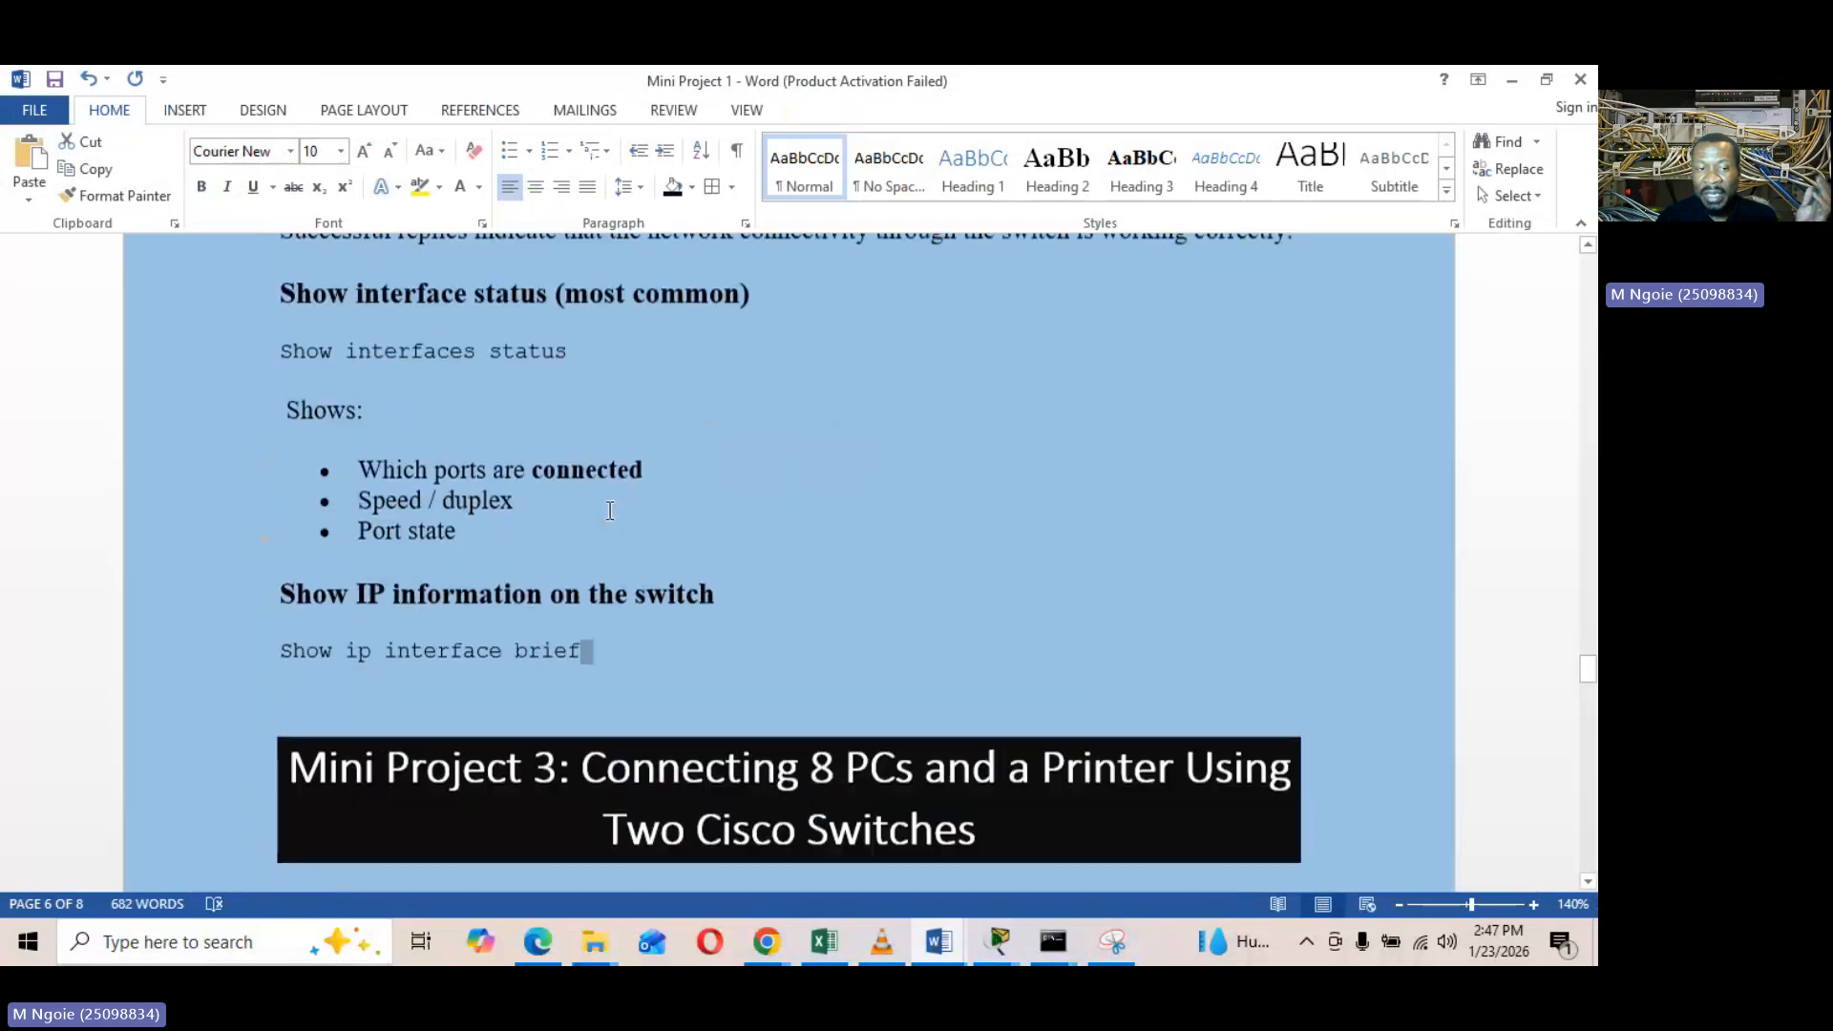
pyautogui.scroll(1, 610, 511)
pyautogui.scroll(1, 576, 401)
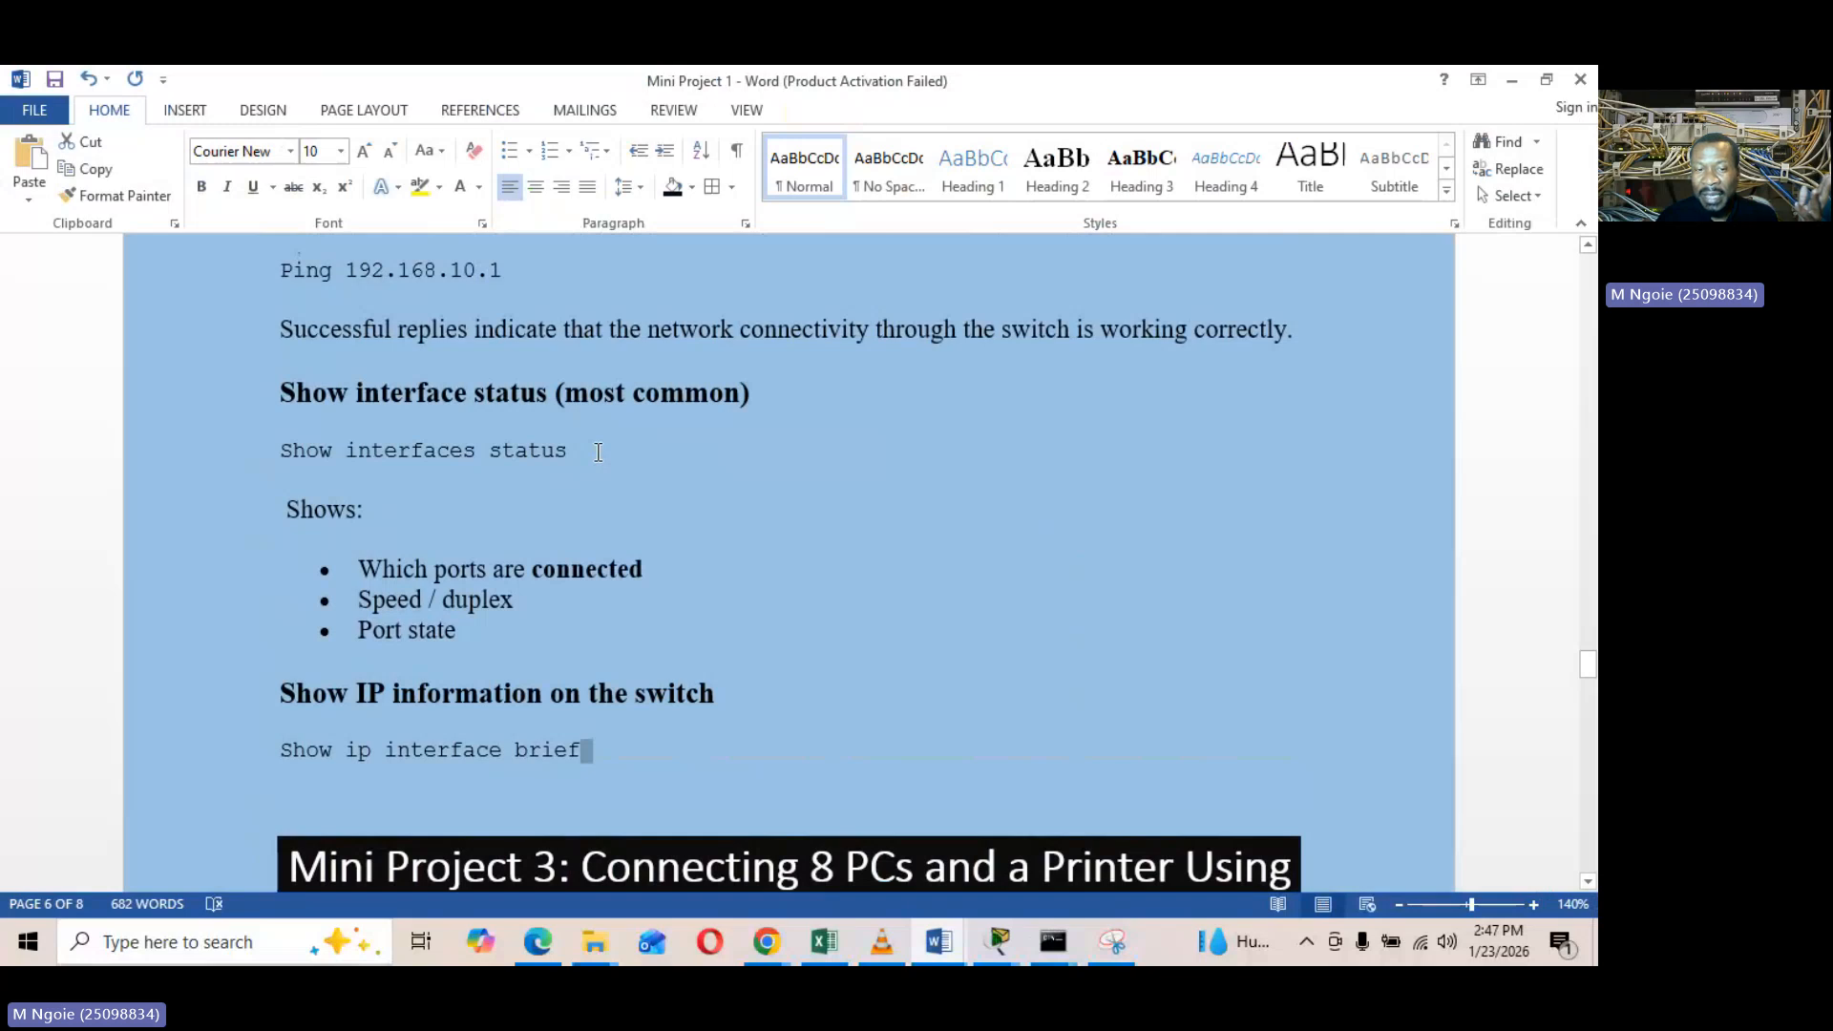
pyautogui.scroll(-2, 598, 452)
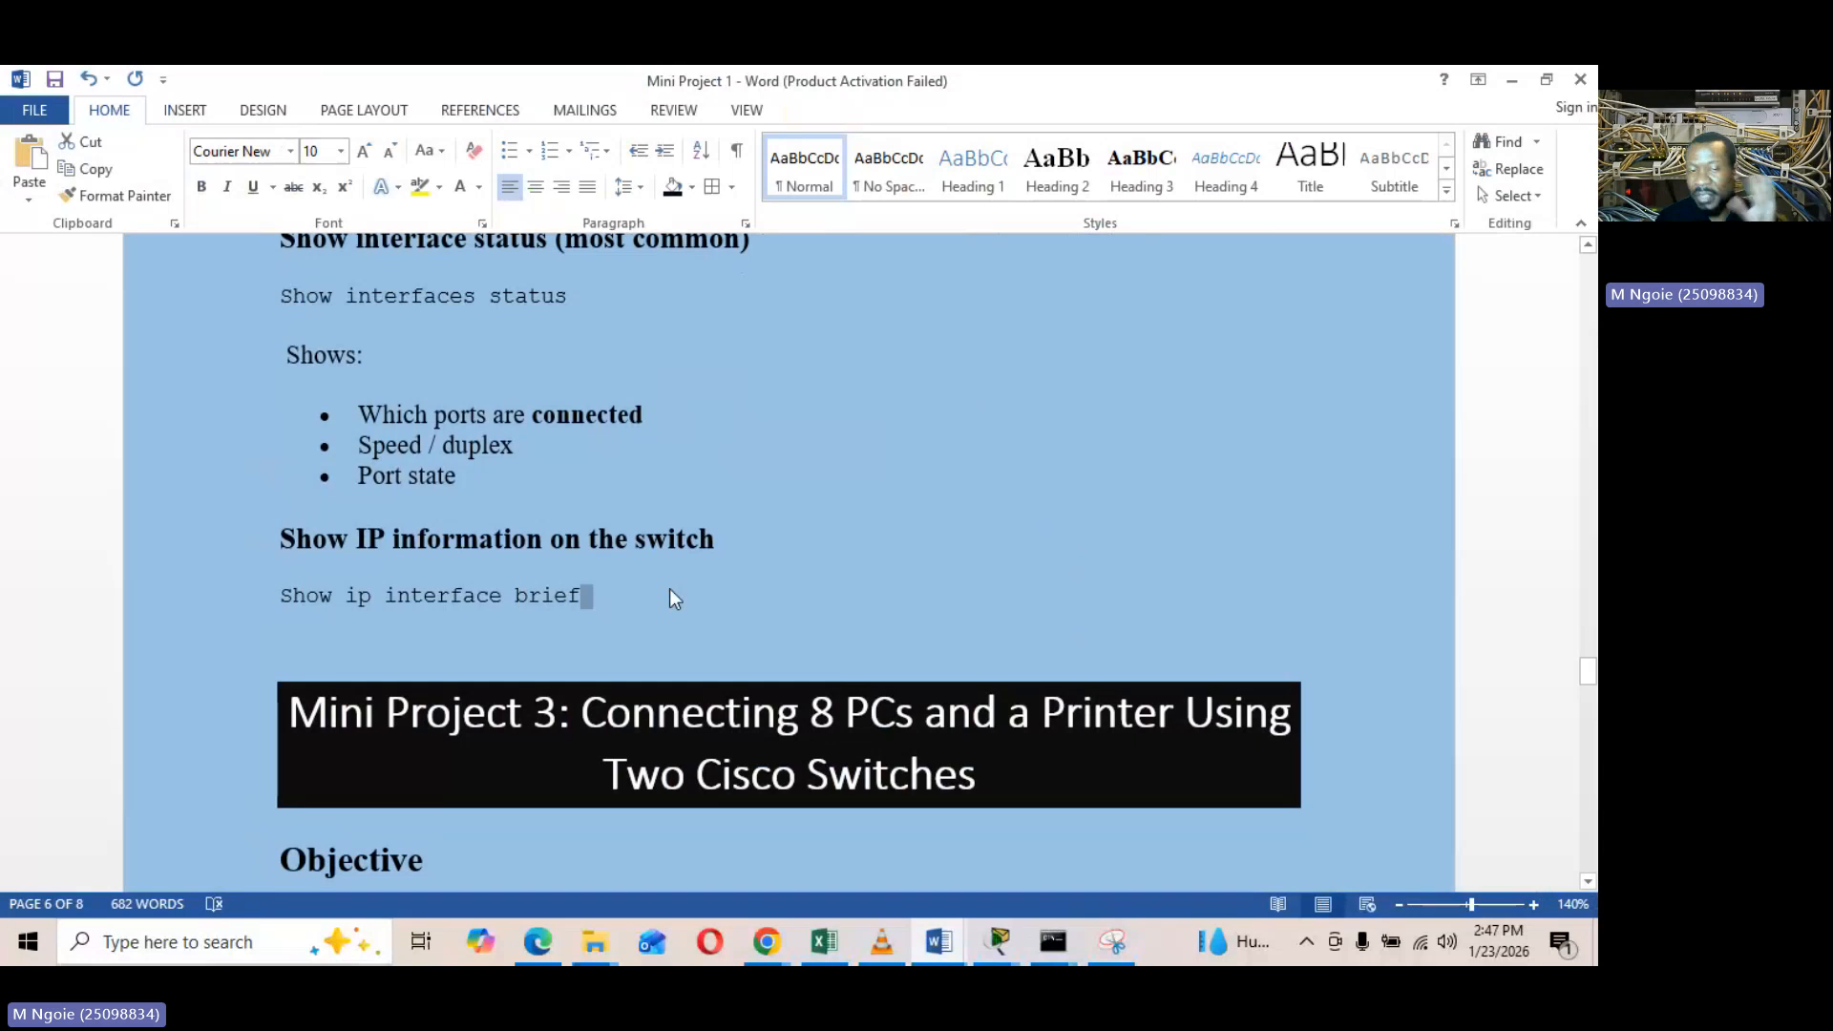
pyautogui.press('Up')
pyautogui.scroll(-4, 721, 619)
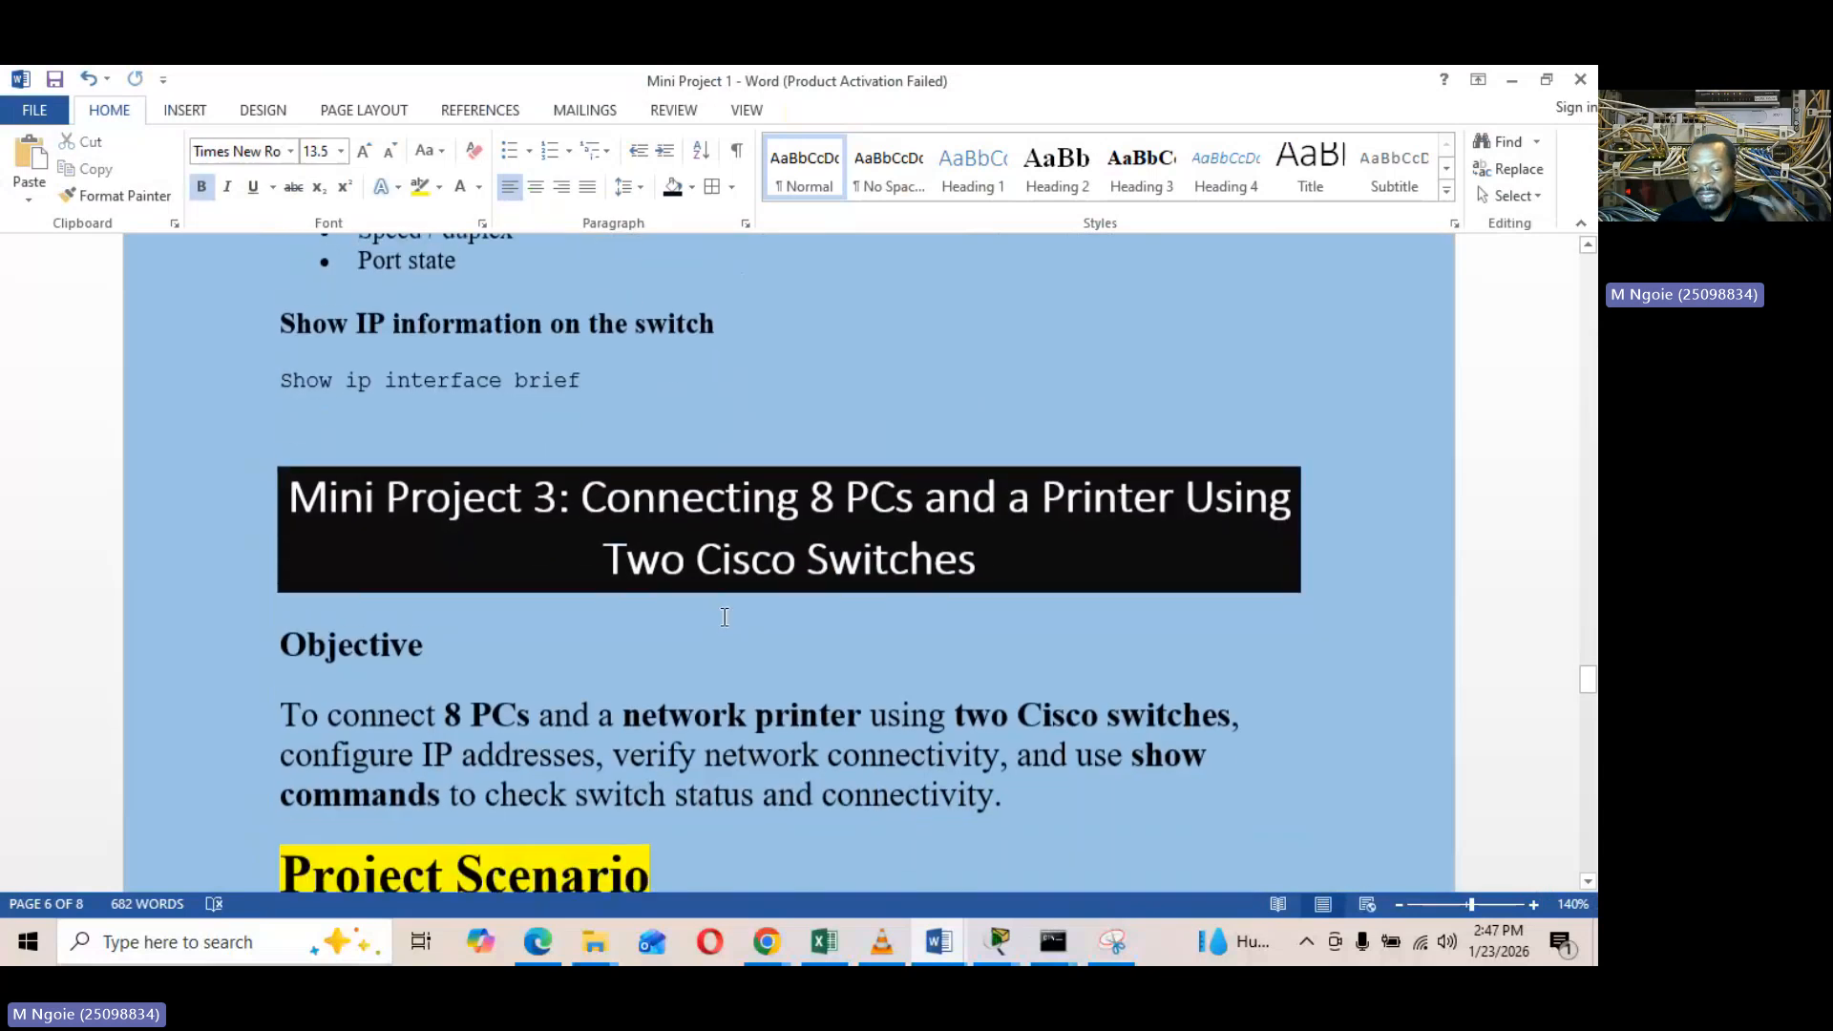
# Switch to the Teams meeting in Chrome and stop its recording and transcription
pyautogui.moveTo(767, 942)
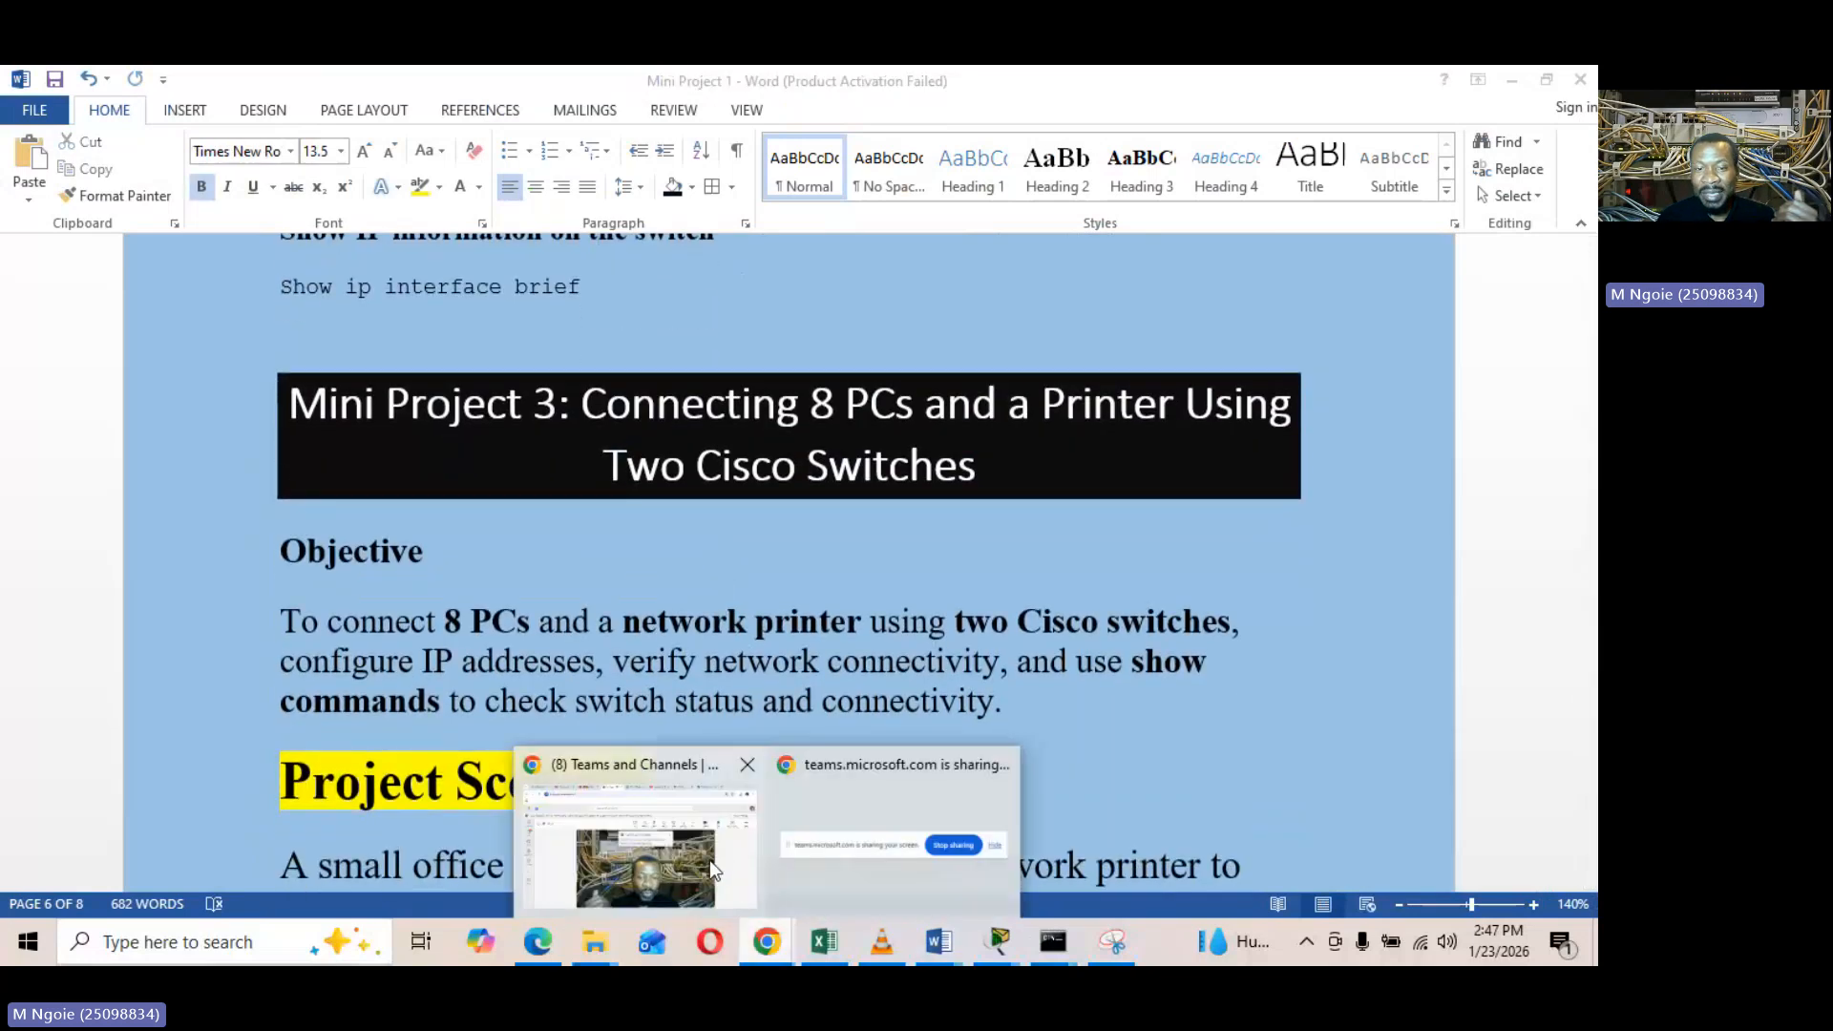
pyautogui.click(710, 864)
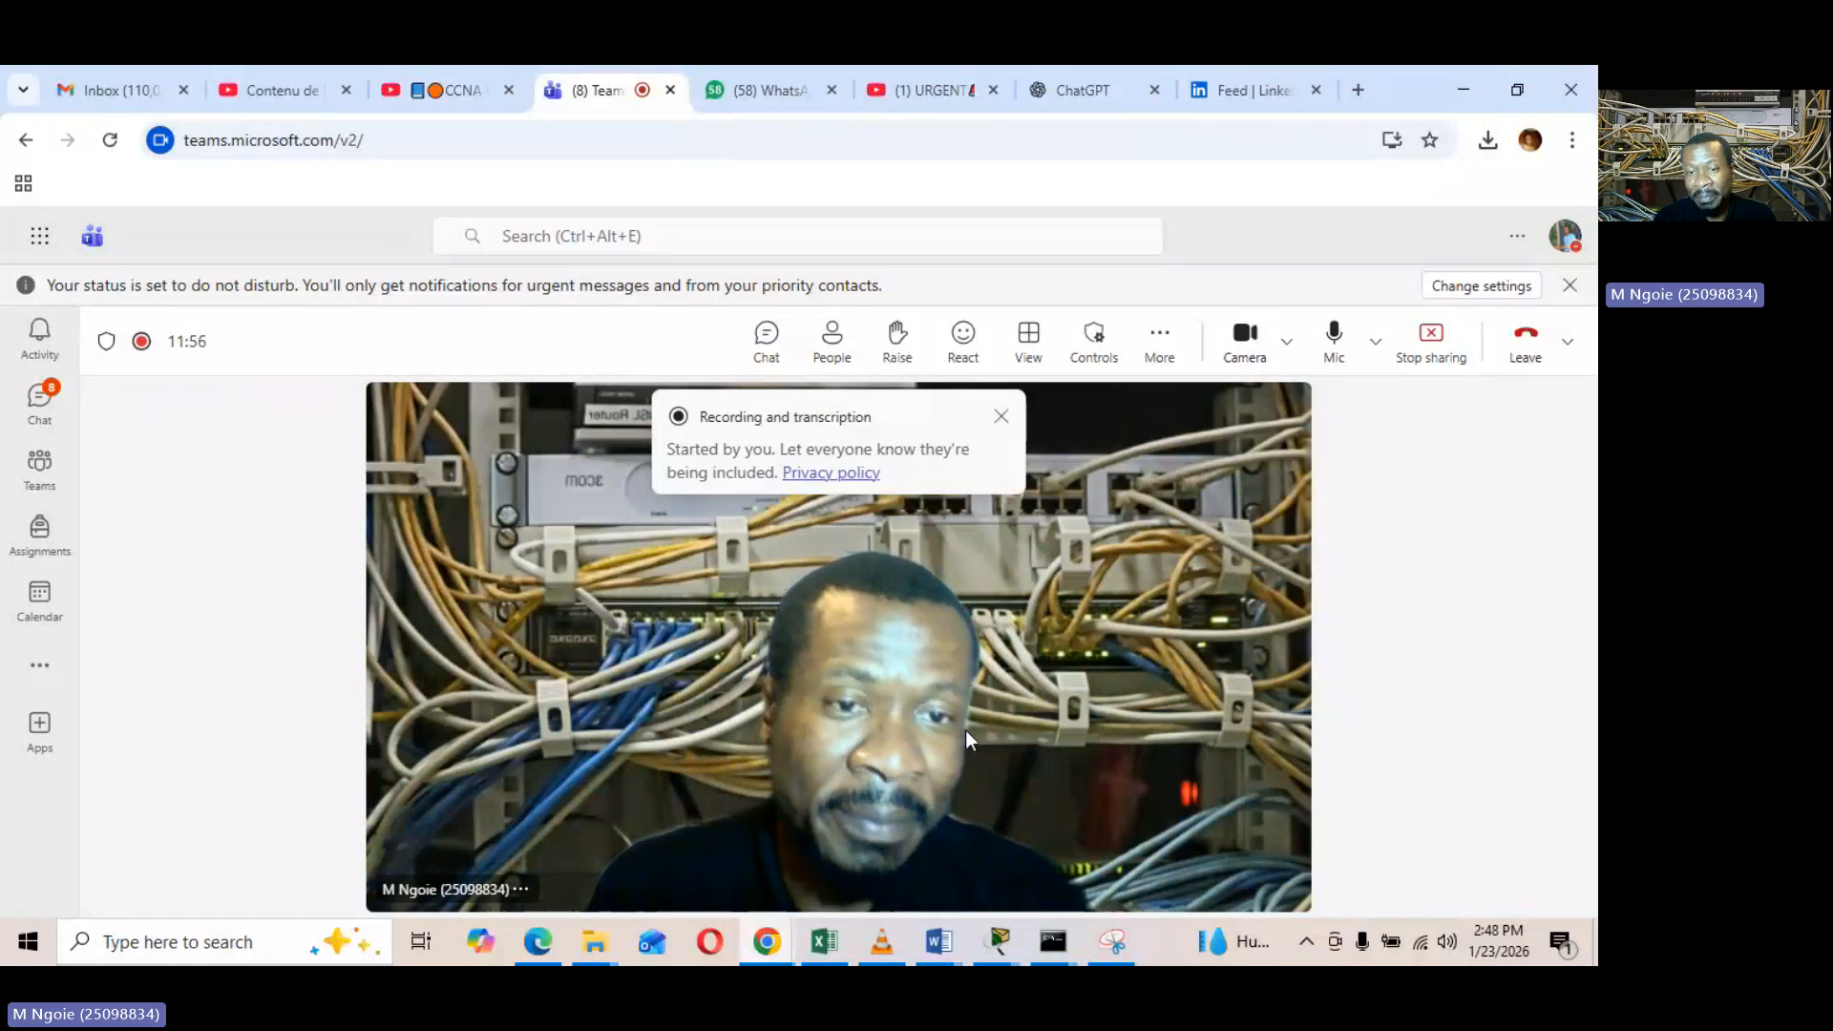
pyautogui.click(1160, 339)
pyautogui.moveTo(1231, 408)
pyautogui.click(972, 435)
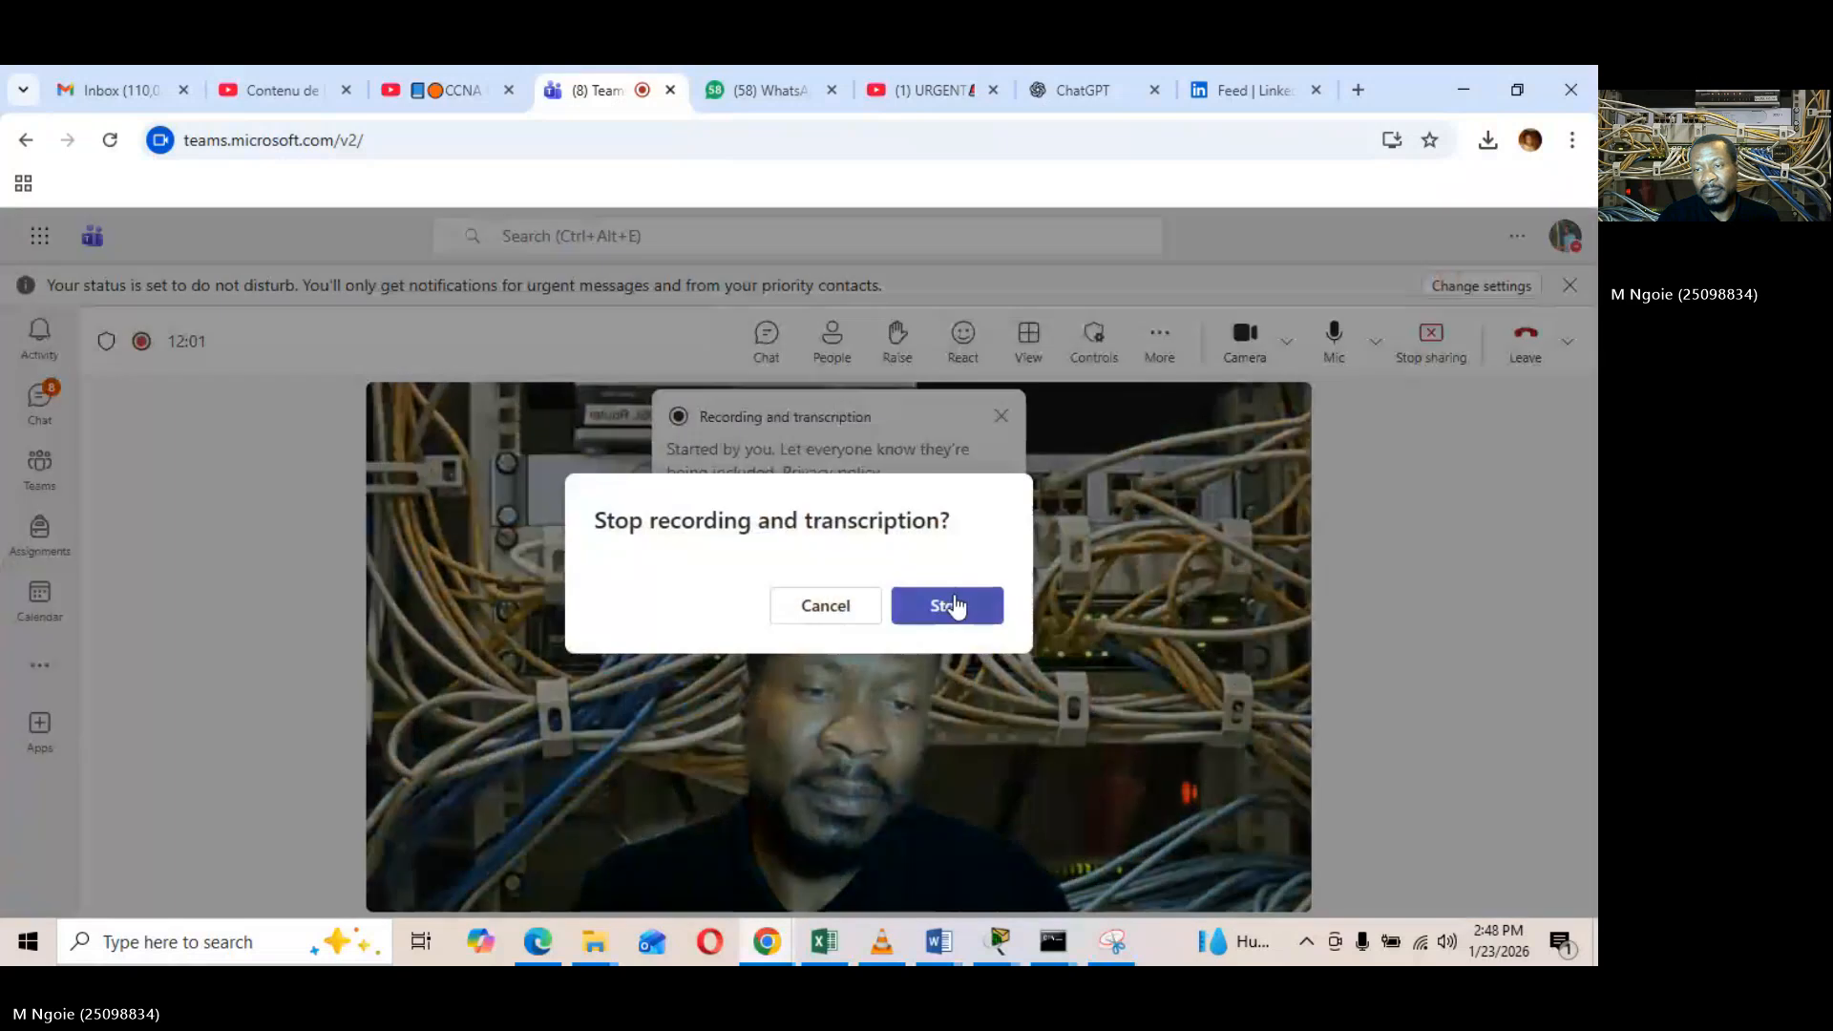
pyautogui.click(953, 605)
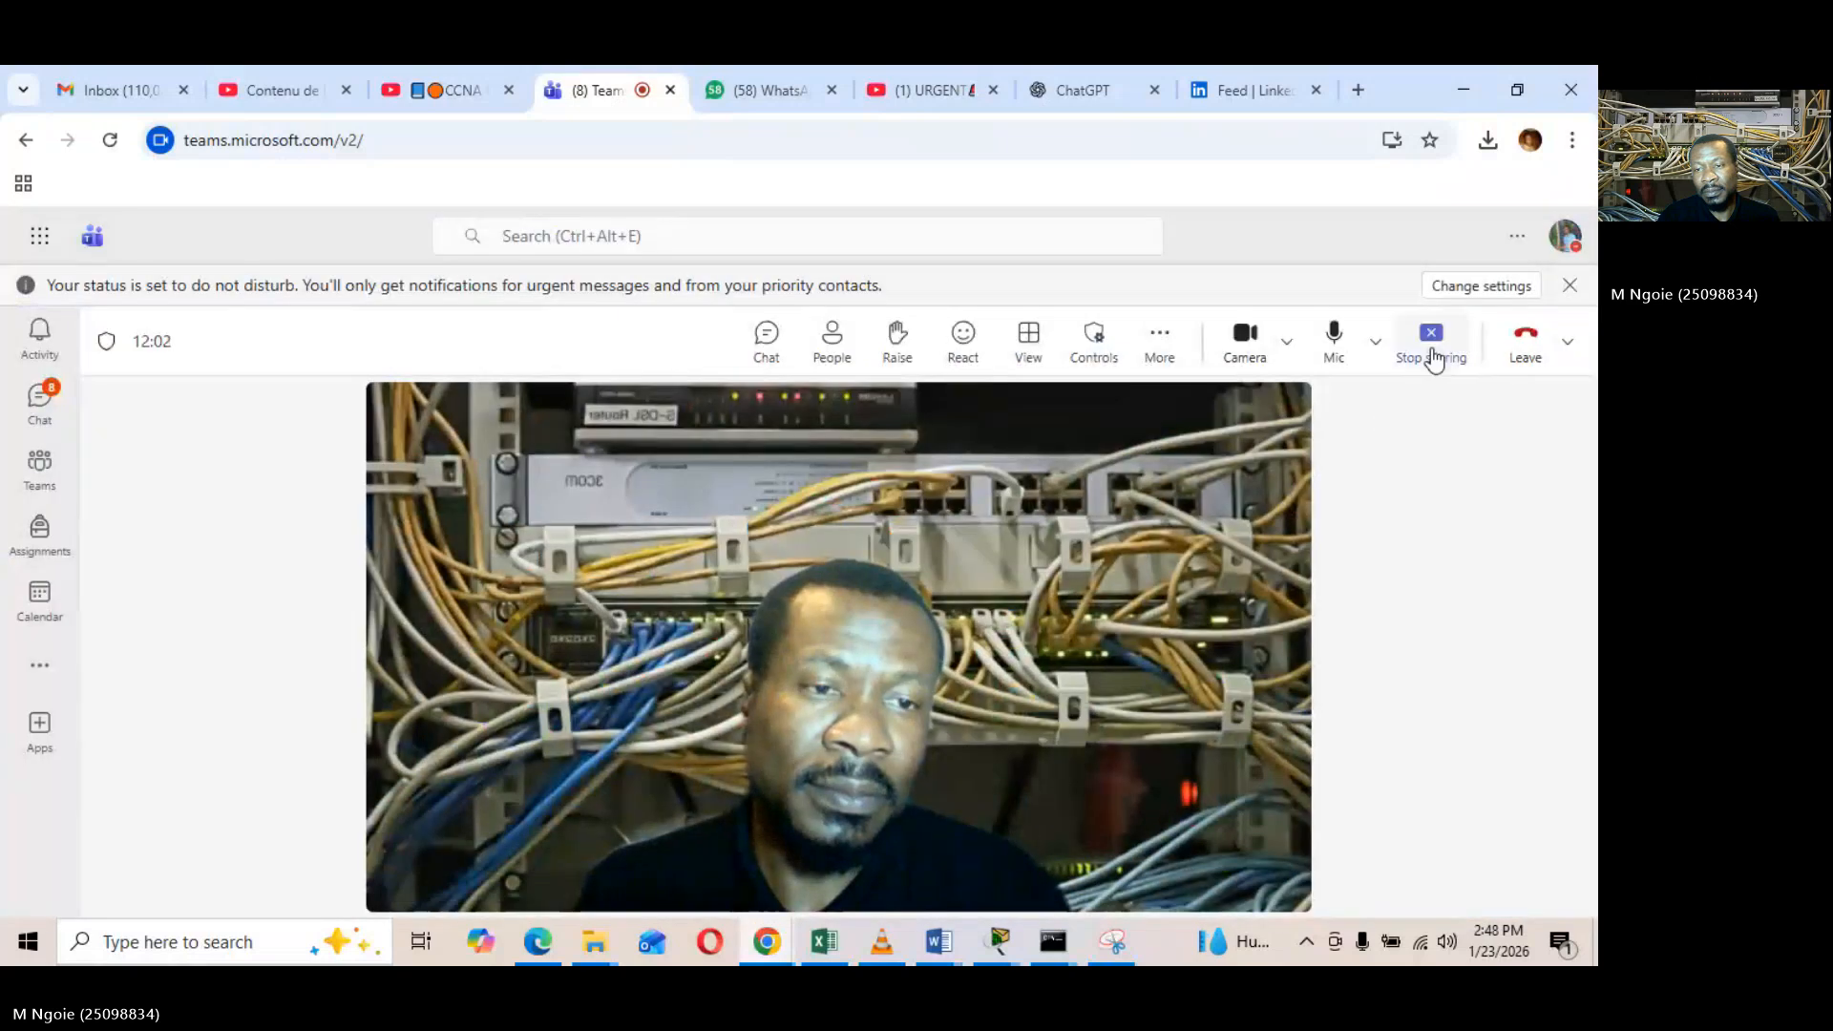